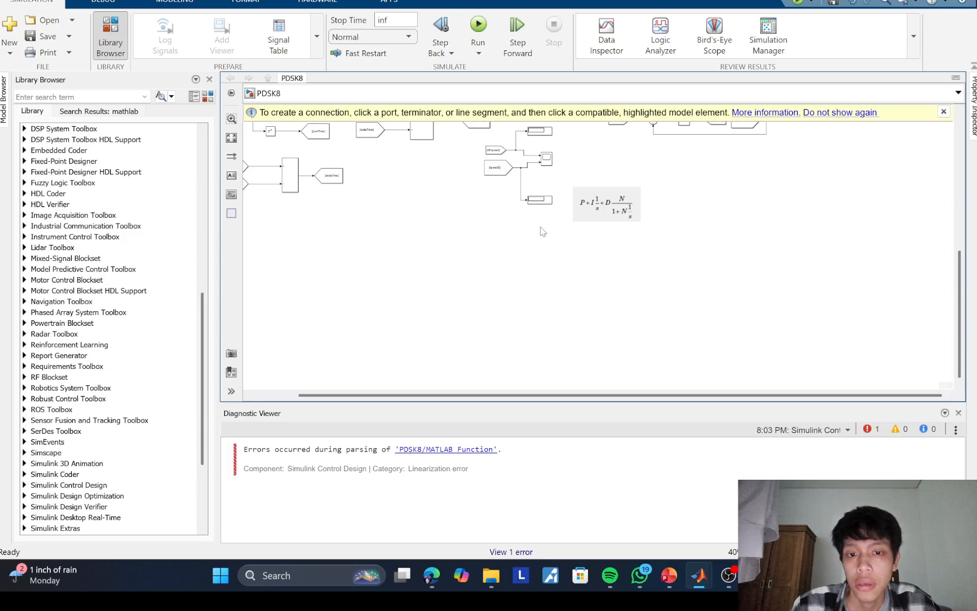
Step: Insert a Goto block in the empty area below the existing block diagram
scroll(602, 236, "down", 1)
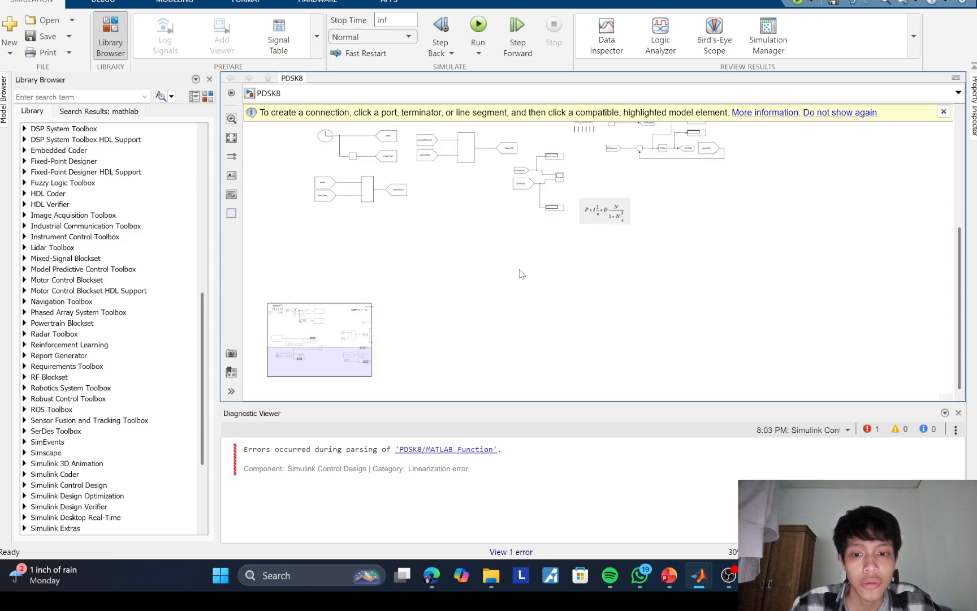
scroll(517, 270, "up", 1)
left_click_drag(478, 248, 656, 182)
double_click(462, 223)
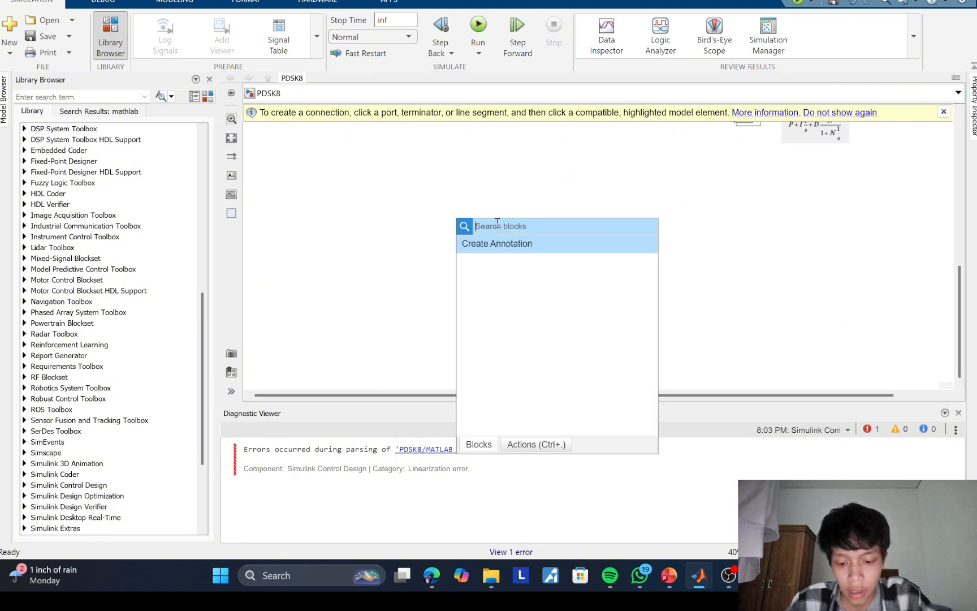
type("got")
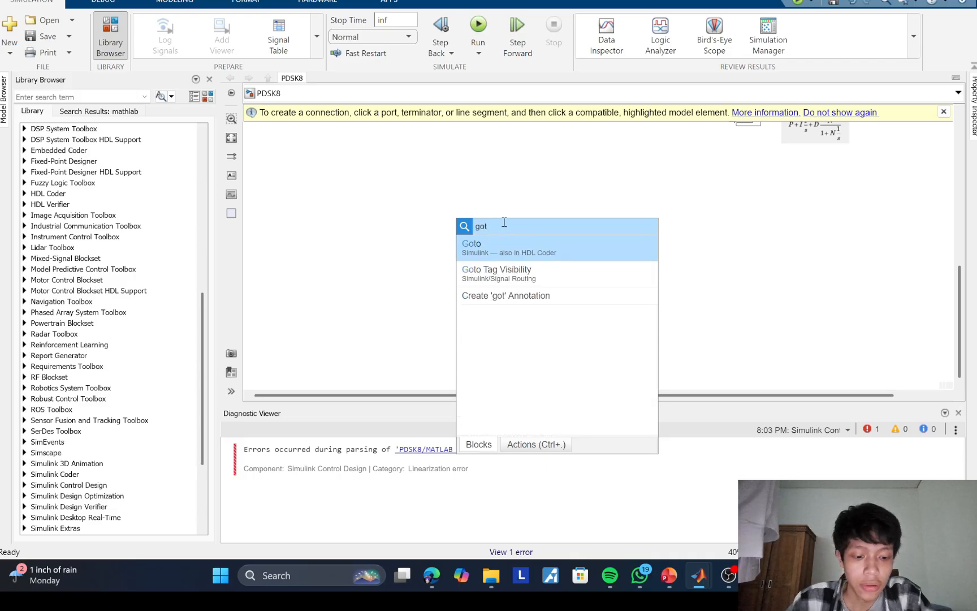
key("Return")
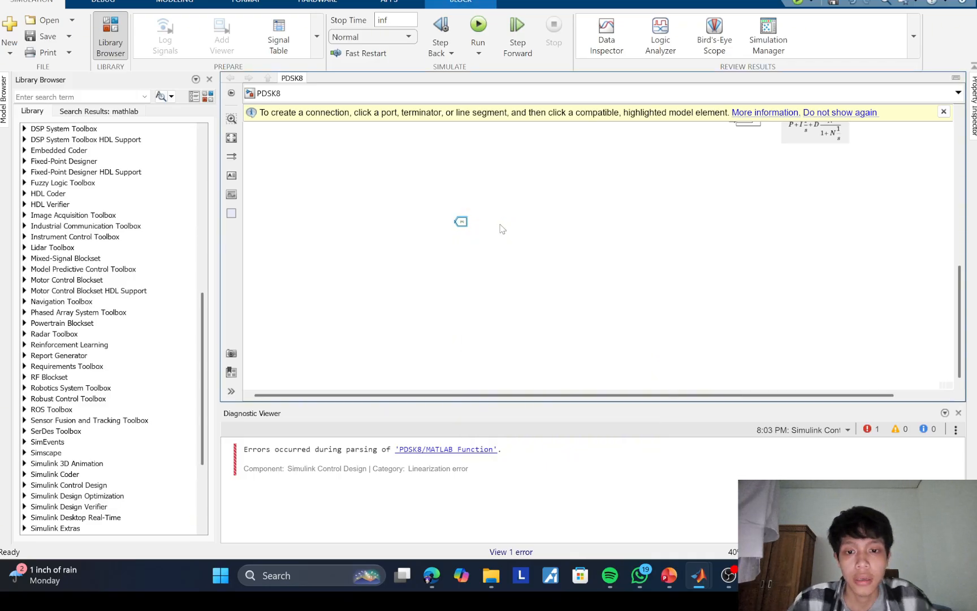
Step: Set the new Goto block's tag to SP
double_click(462, 222)
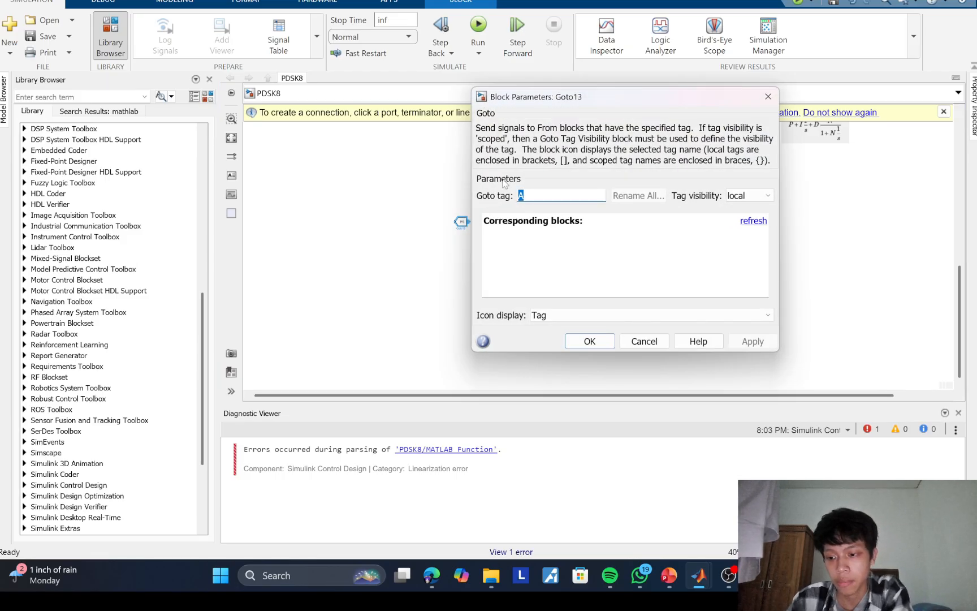
type("s")
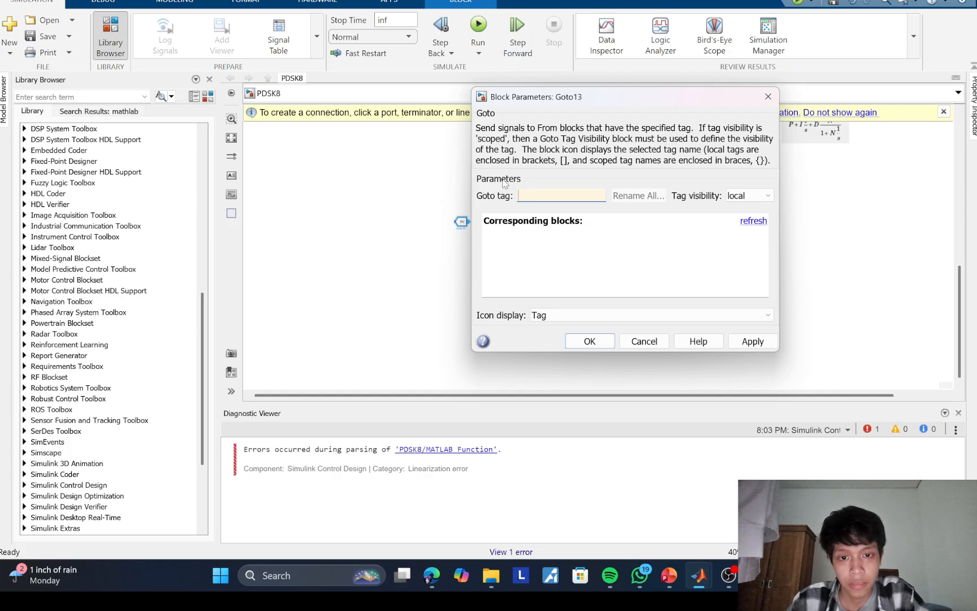
key("Return")
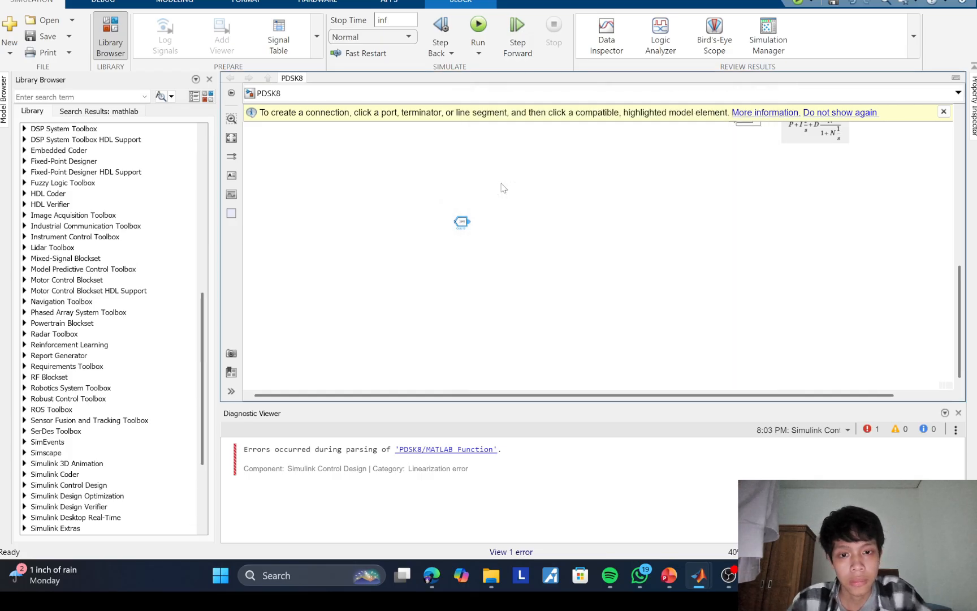
double_click(461, 222)
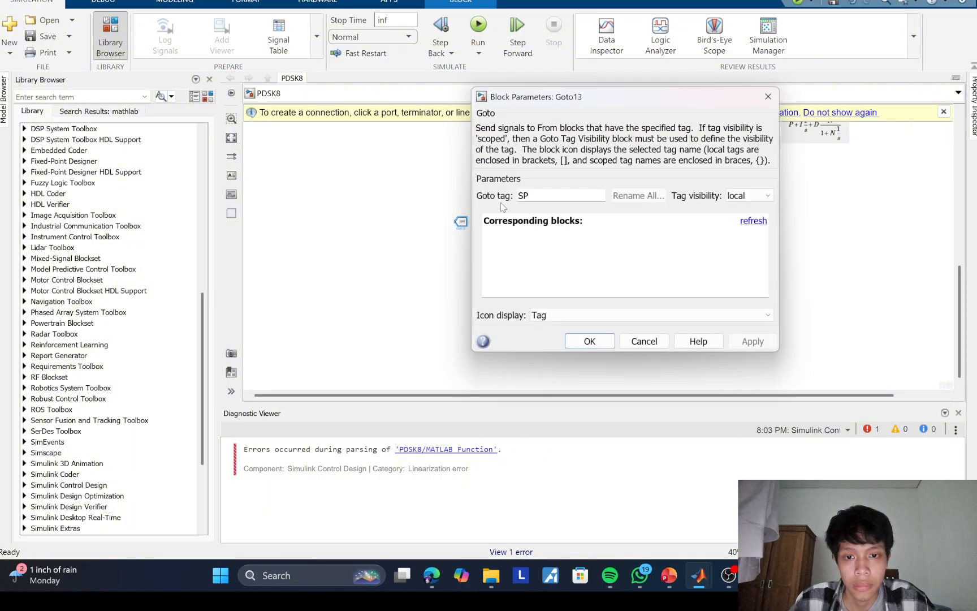
double_click(524, 195)
key("Return")
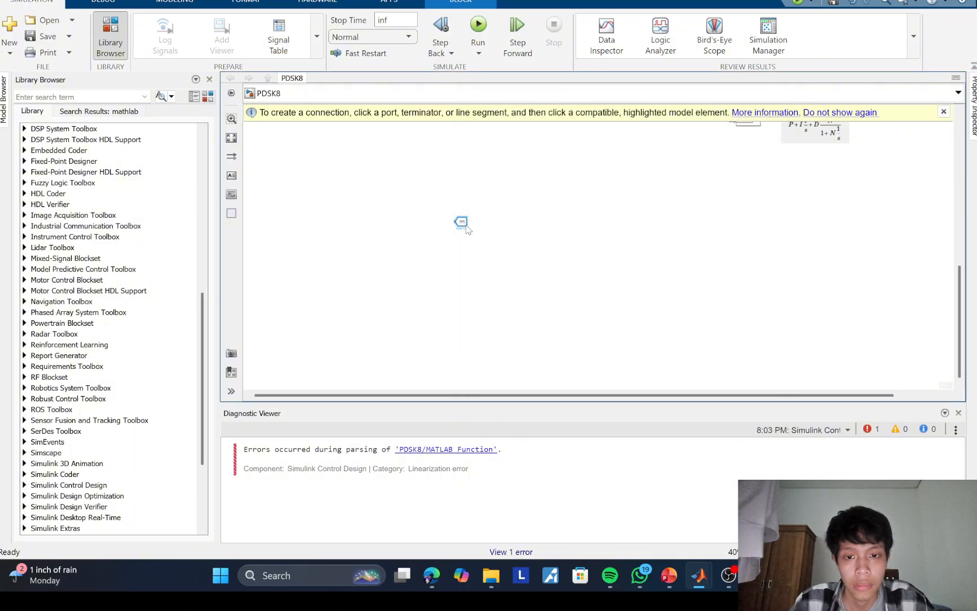
Step: Create a From block with tag SP below the Goto block and shift the Goto further right
scroll(467, 229, "up", 2)
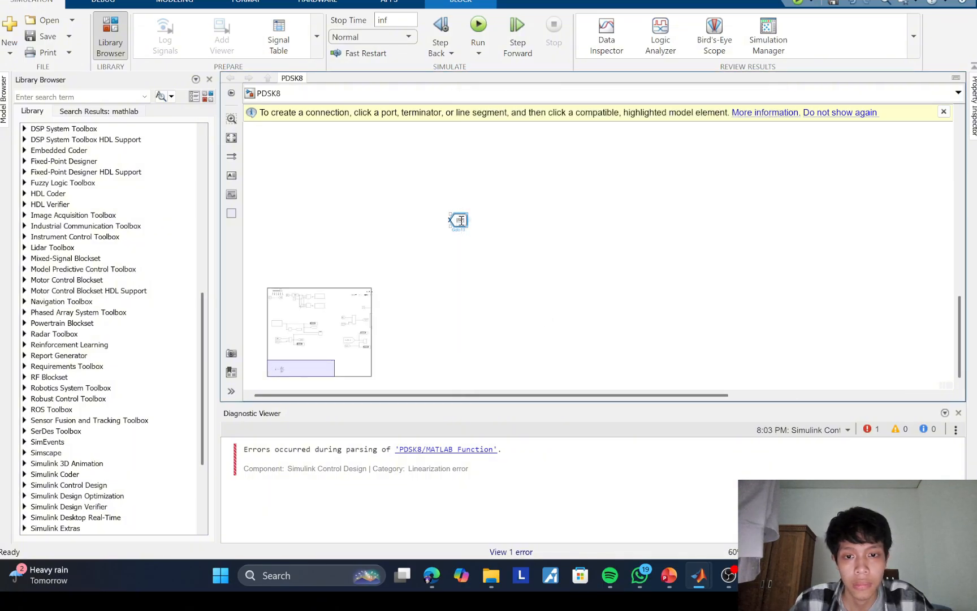
left_click_drag(469, 225, 439, 265)
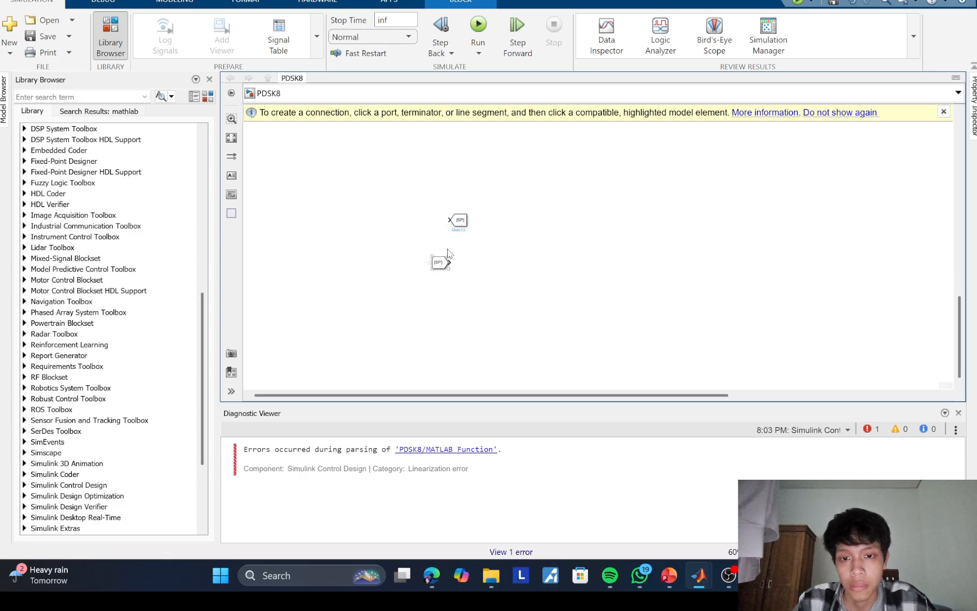
left_click_drag(461, 226, 503, 224)
Step: Insert a Constant block to the left of the SP Goto block and connect it to the Goto input
double_click(440, 218)
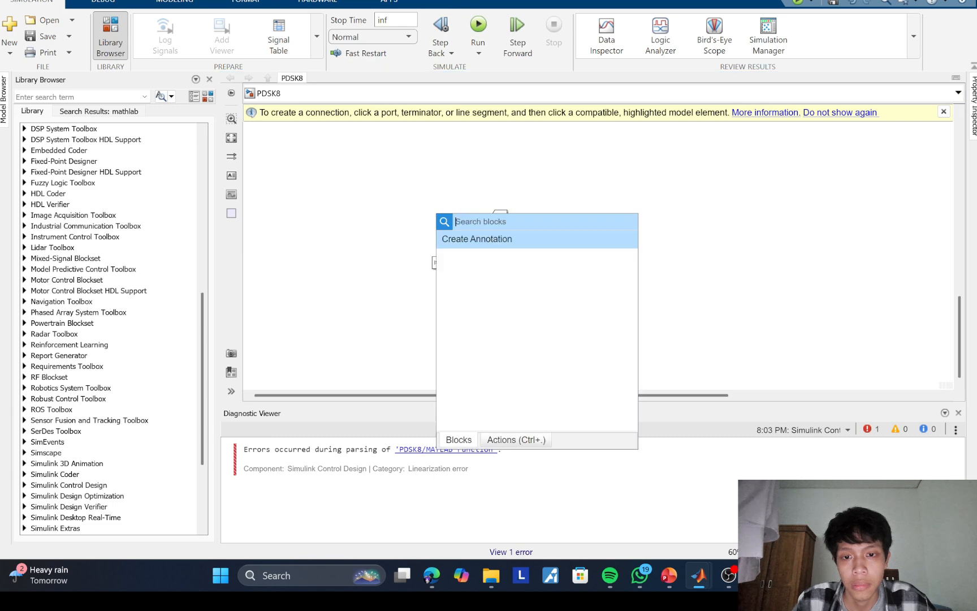
type("CONSTA")
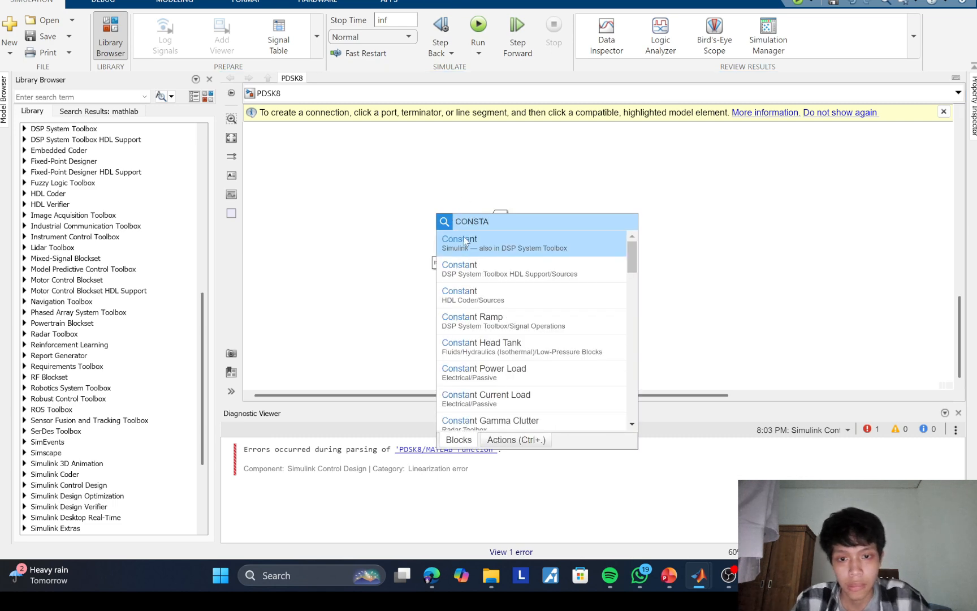
left_click(464, 241)
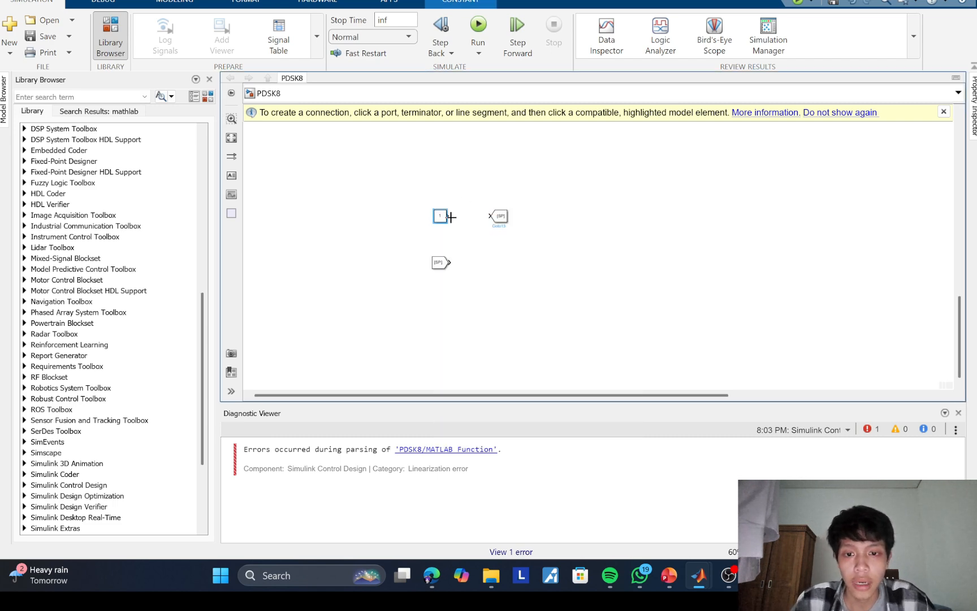
left_click_drag(448, 216, 493, 216)
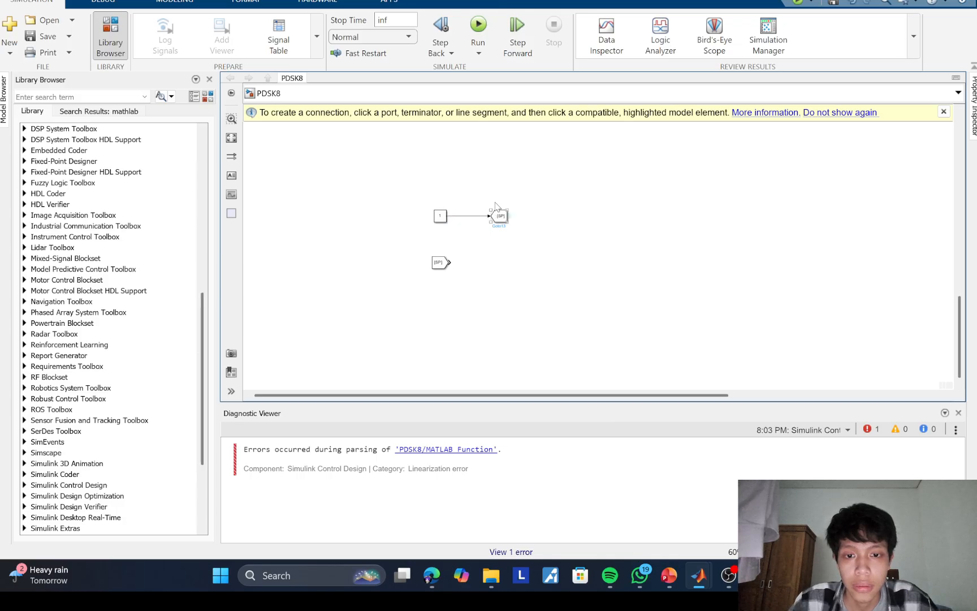
Step: Insert a Slider block above the SP Goto block
double_click(532, 173)
type("SLIDER")
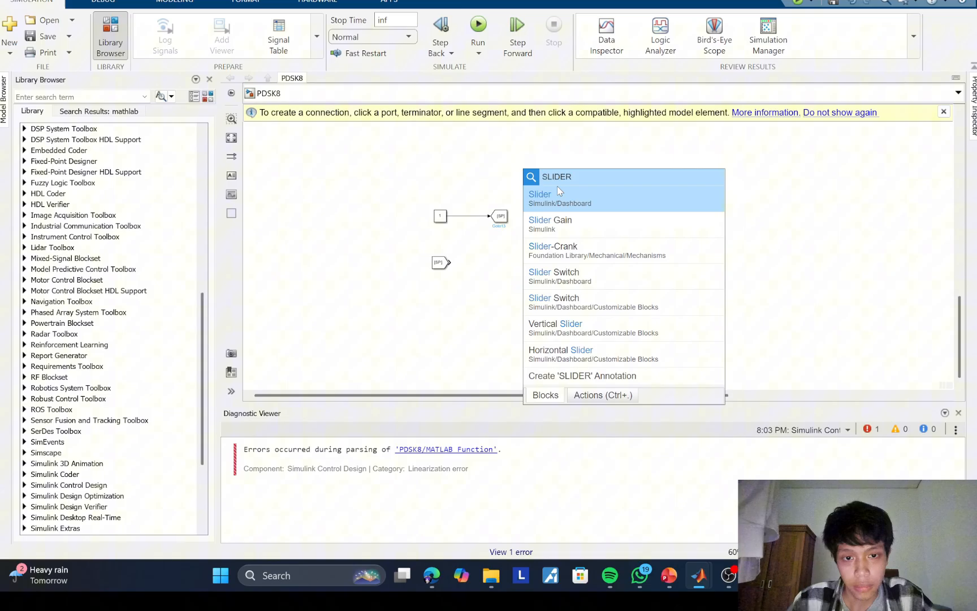
left_click(558, 187)
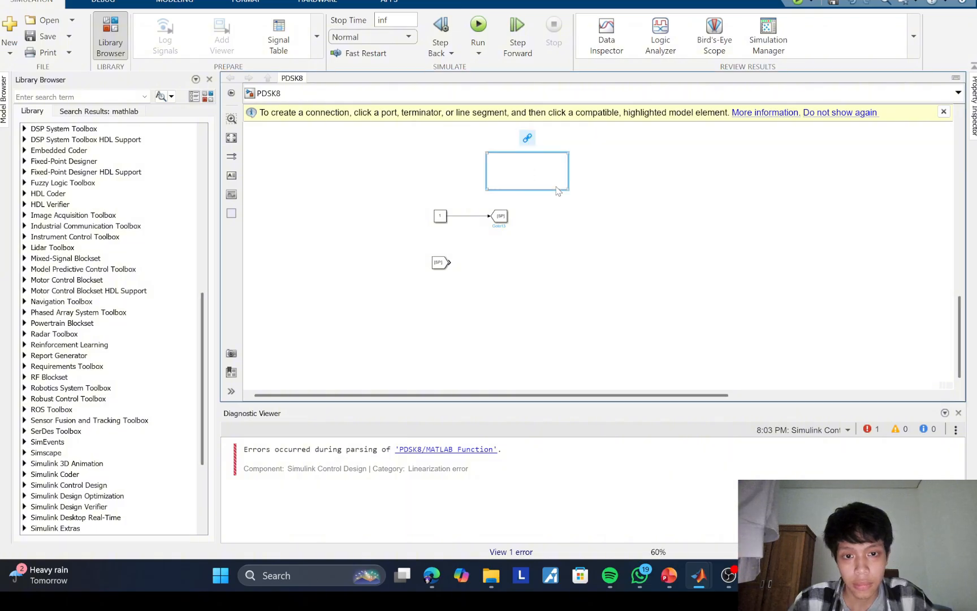
Step: Connect the slider to the Value parameter of the Constant block feeding SP
double_click(513, 170)
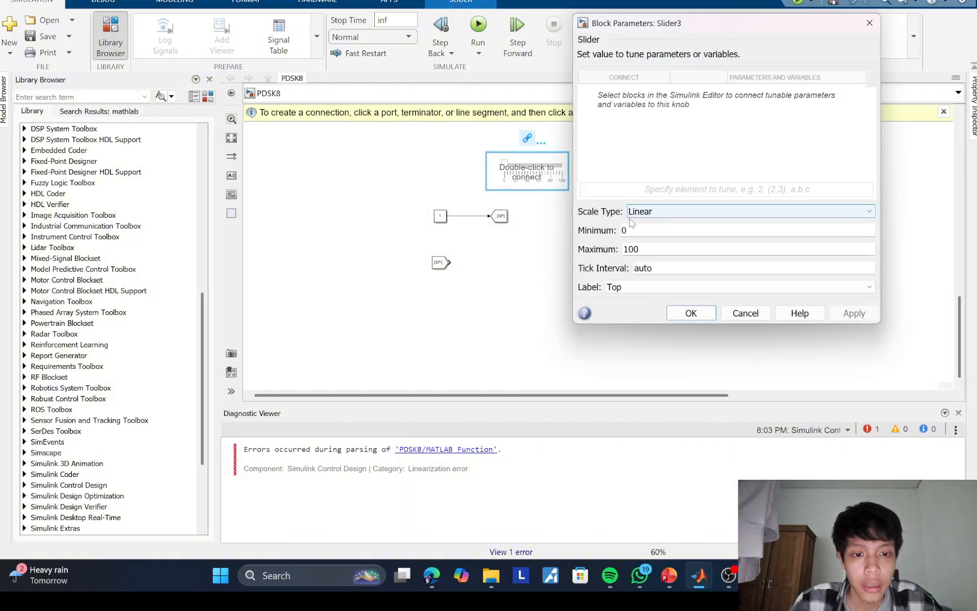
left_click(636, 77)
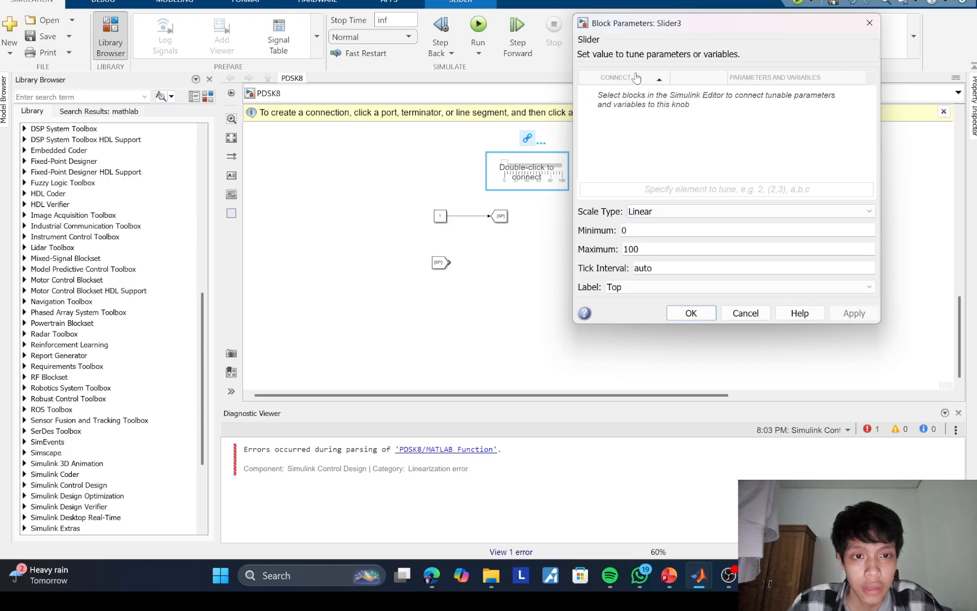
left_click(441, 216)
left_click(440, 216)
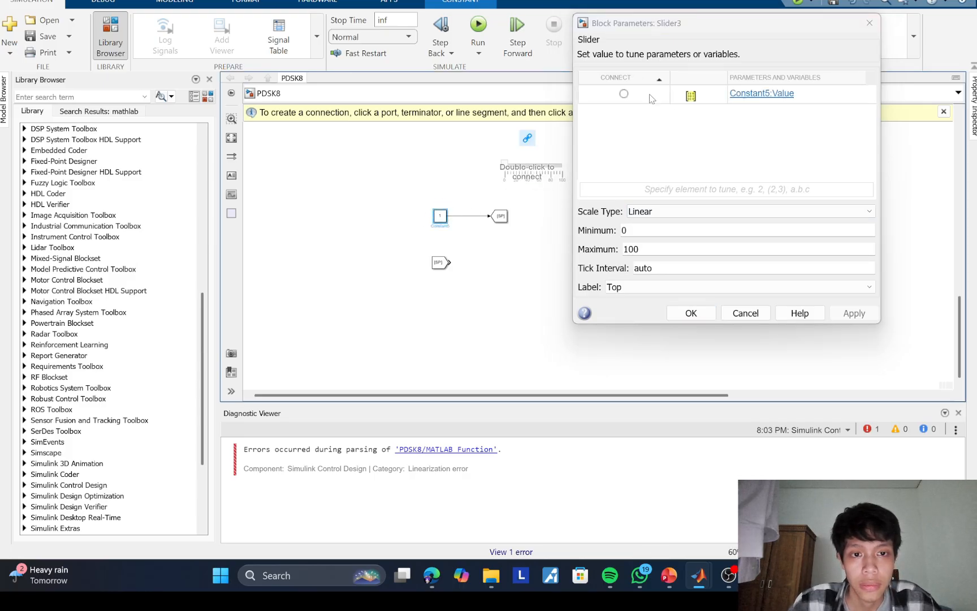
left_click(624, 94)
left_click(679, 313)
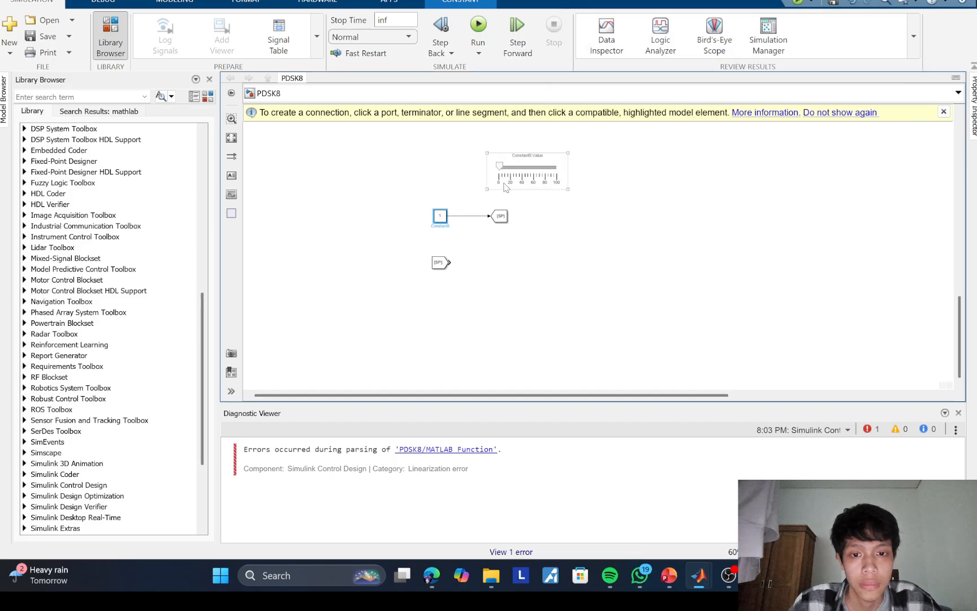
Step: Centre the slider above the Constant and SP Goto blocks and set its knob to about 25
left_click(514, 181)
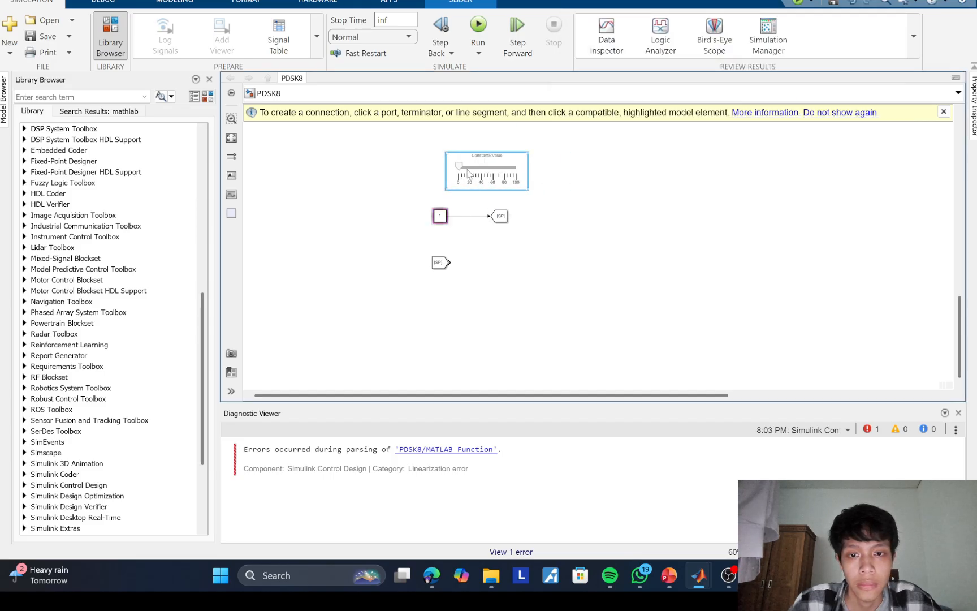
left_click_drag(503, 172, 474, 165)
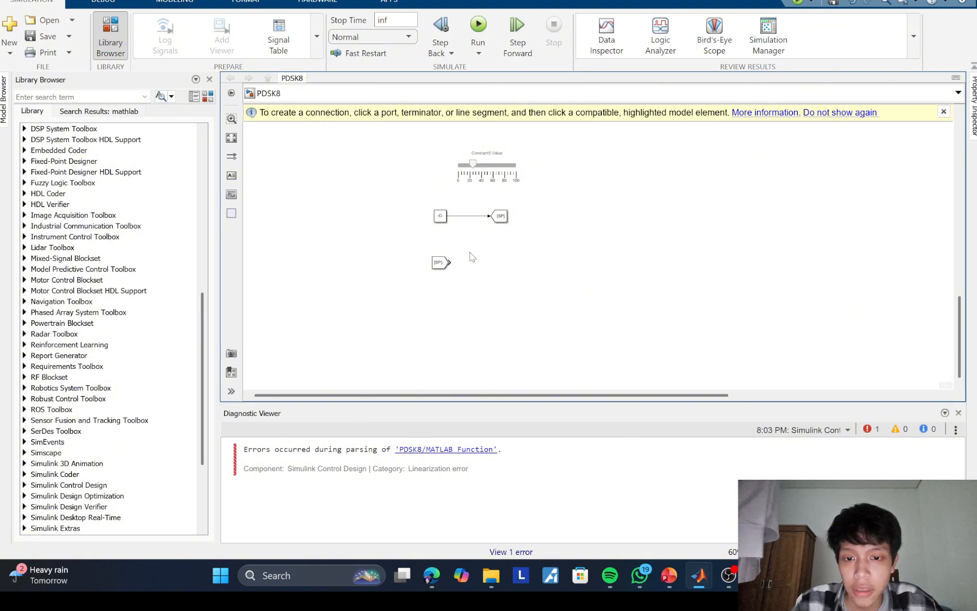
Step: Insert a Sum block in line with the output of the SP From block
double_click(469, 250)
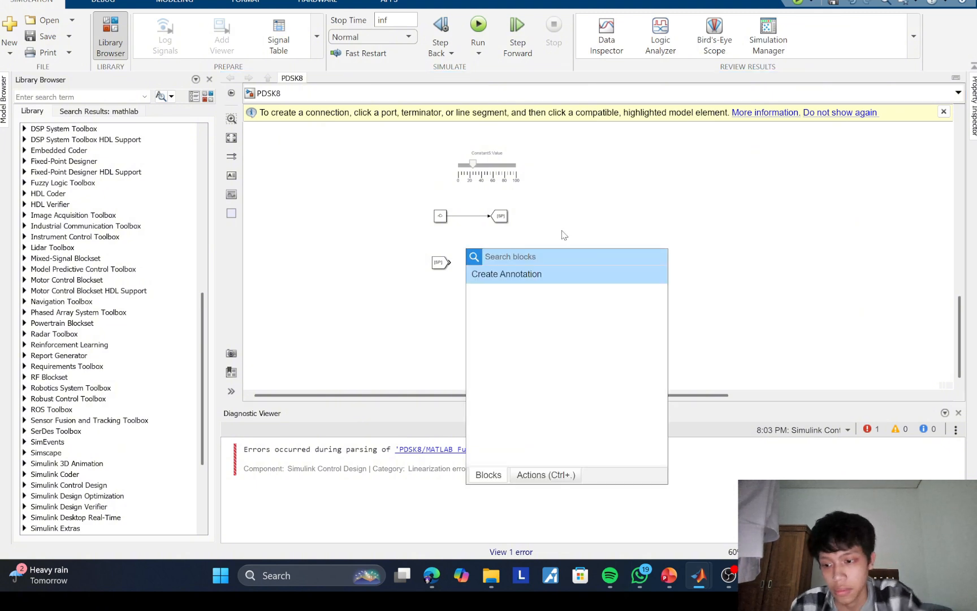
type("sum")
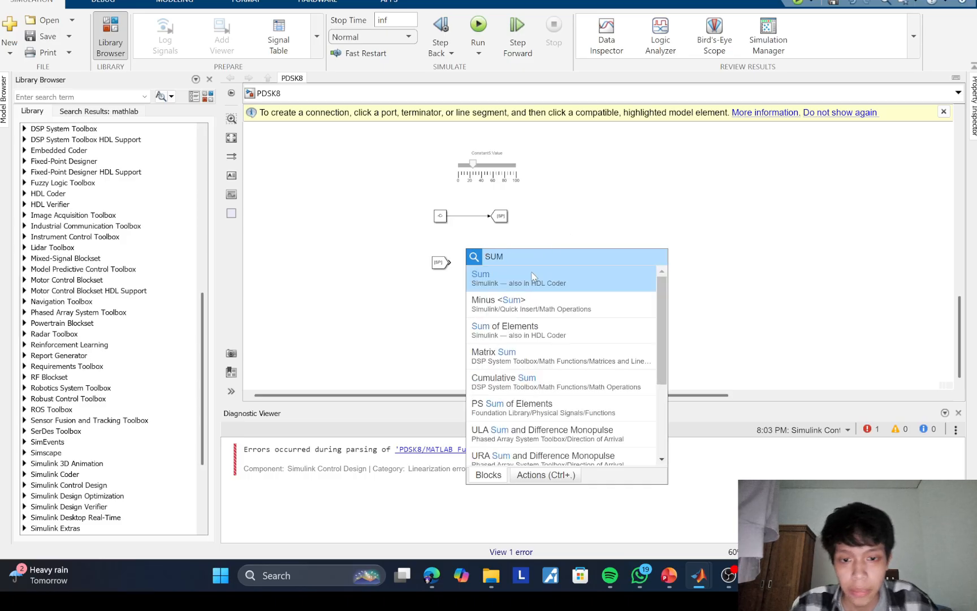
left_click(505, 277)
left_click_drag(470, 253, 478, 267)
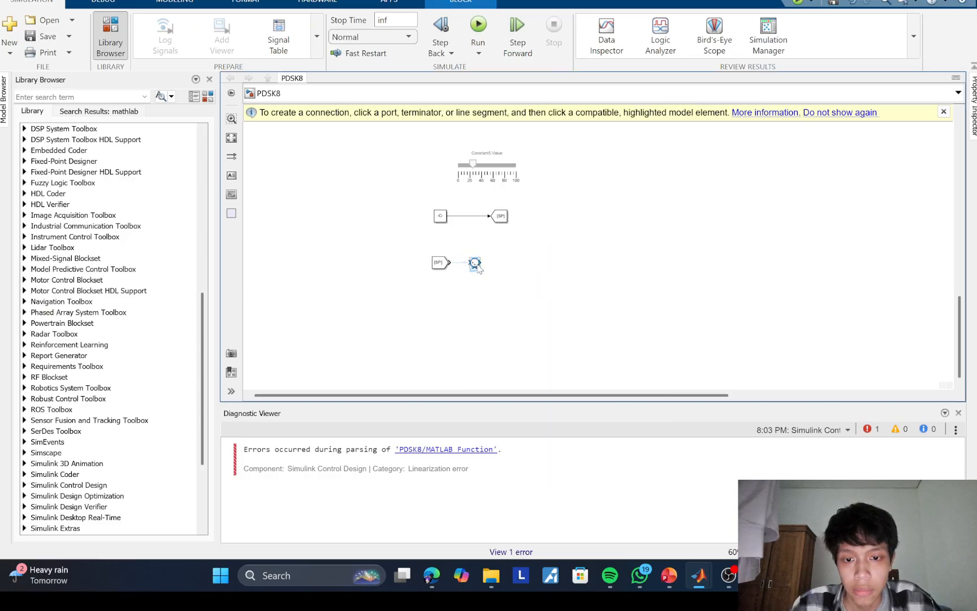
Step: Replace the second plus in the Sum block's list of signs, then enlarge the block and connect the SP From block to it
double_click(475, 264)
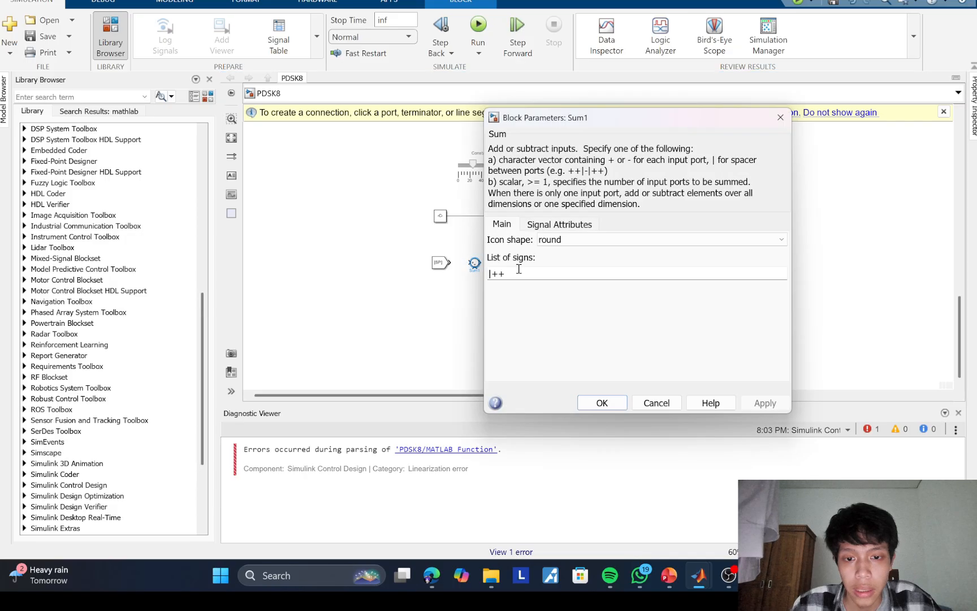
double_click(517, 272)
left_click(512, 275)
key("BackSpace")
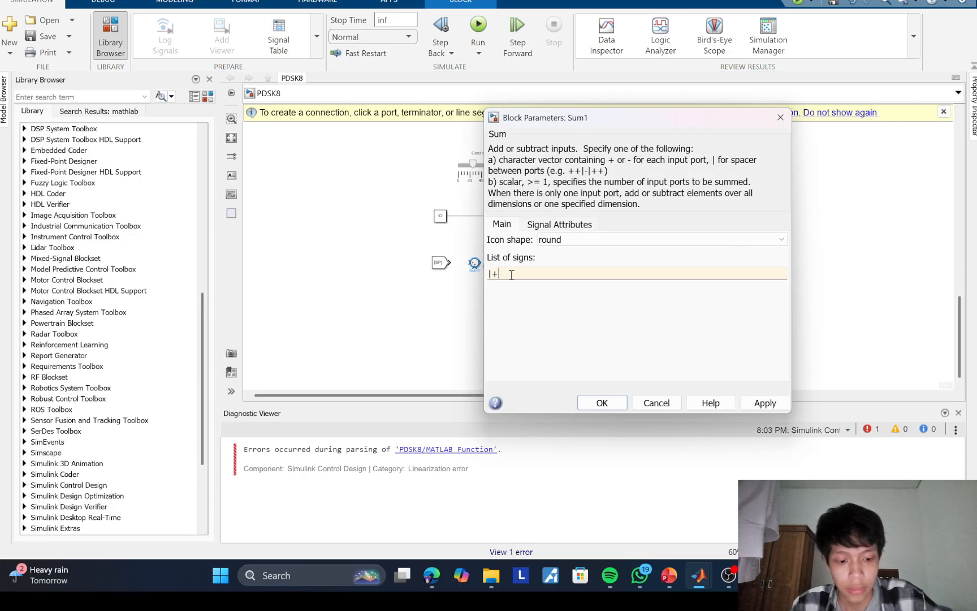
left_click(601, 403)
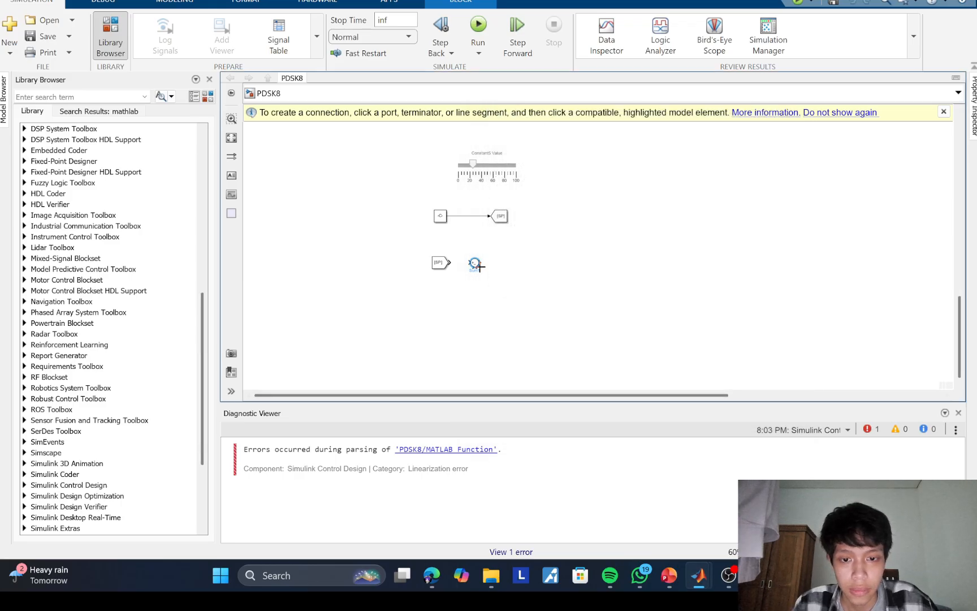
left_click_drag(482, 270, 473, 265)
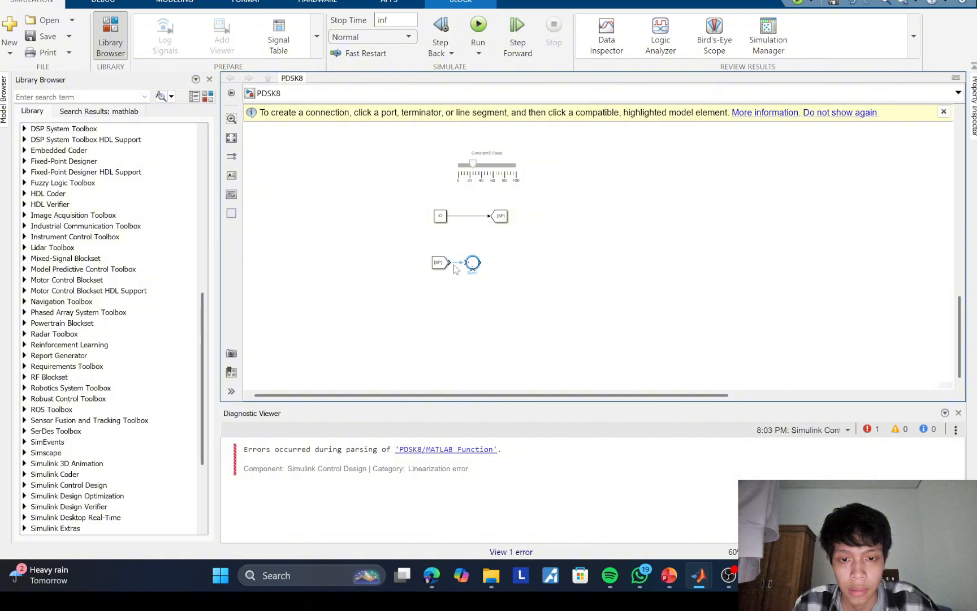
Step: Insert a Goto block beside the output of the Sum block
double_click(497, 264)
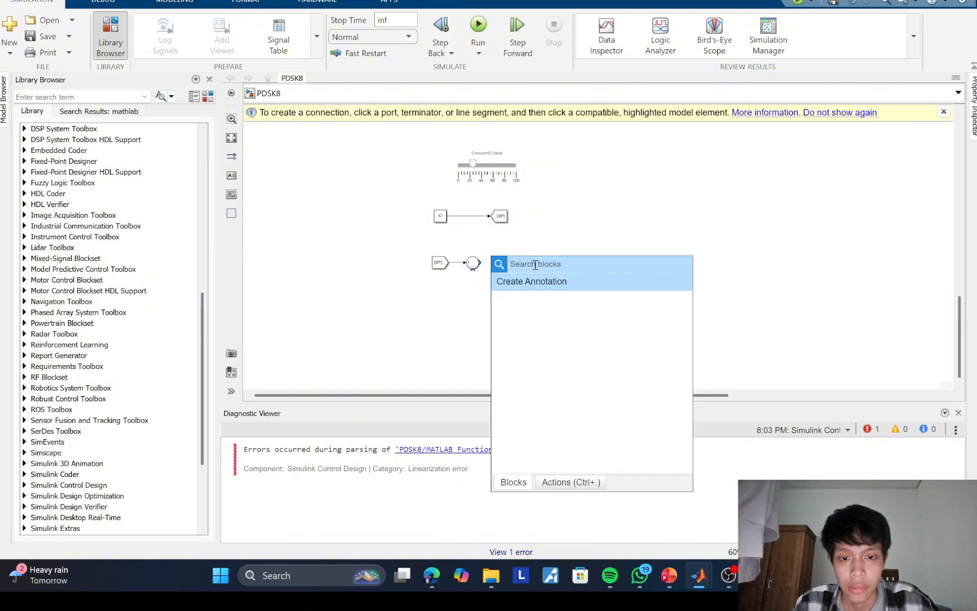
type("ER")
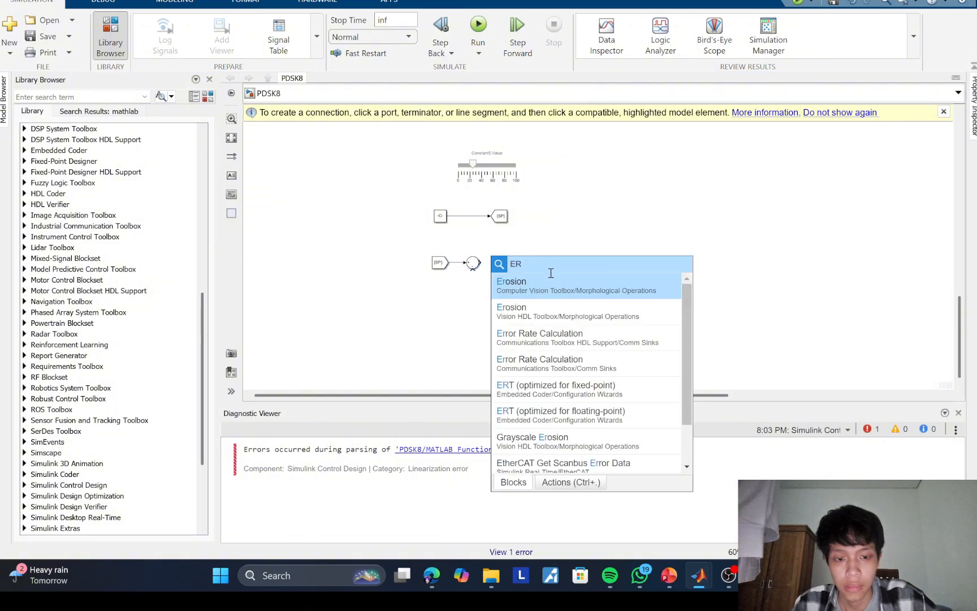
key("BackSpace")
type("G")
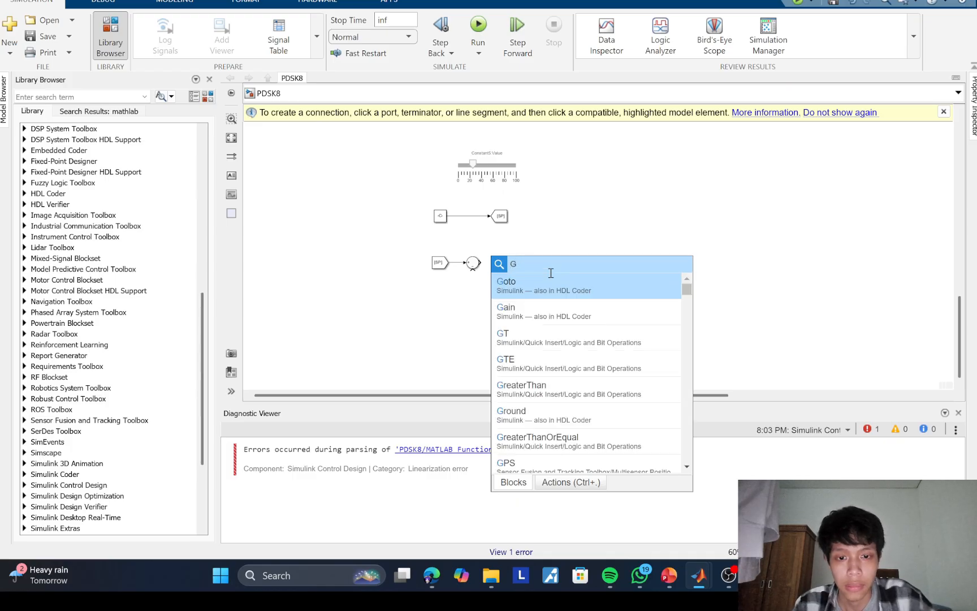
left_click(543, 284)
Step: Set the new Goto block's tag to error and move the block below and to the right of the Sum block
double_click(496, 258)
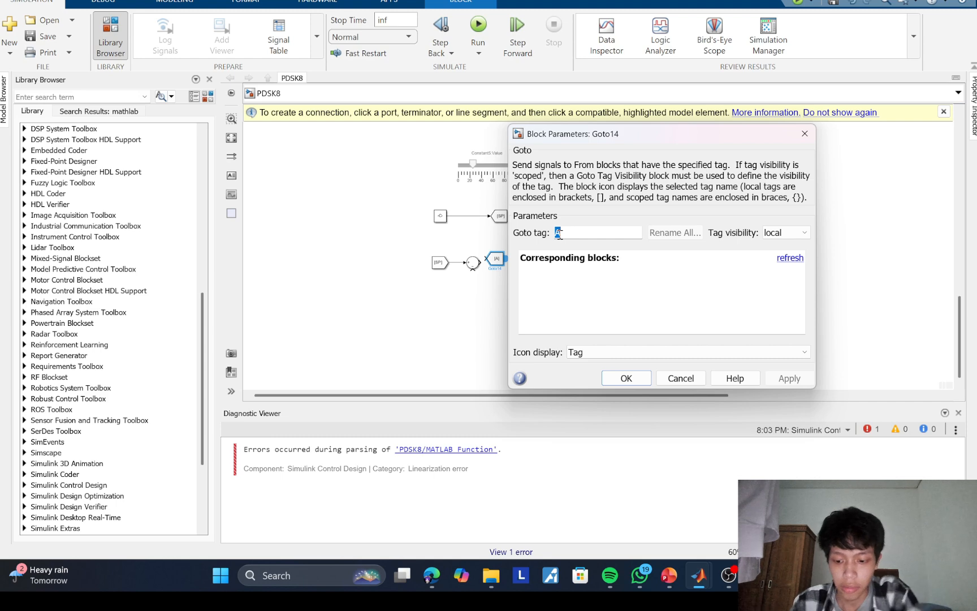
type("error")
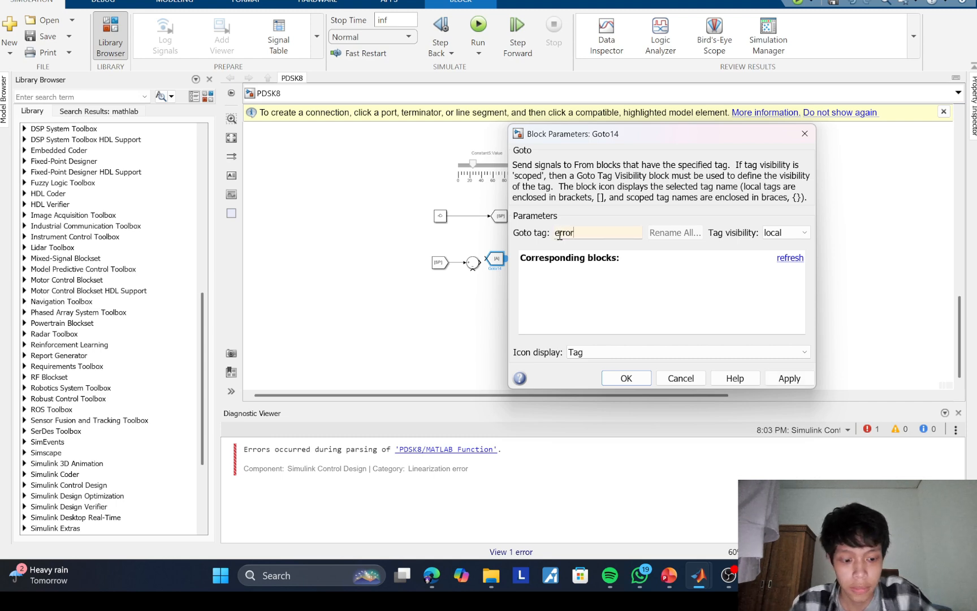
key("Return")
left_click_drag(507, 264, 519, 306)
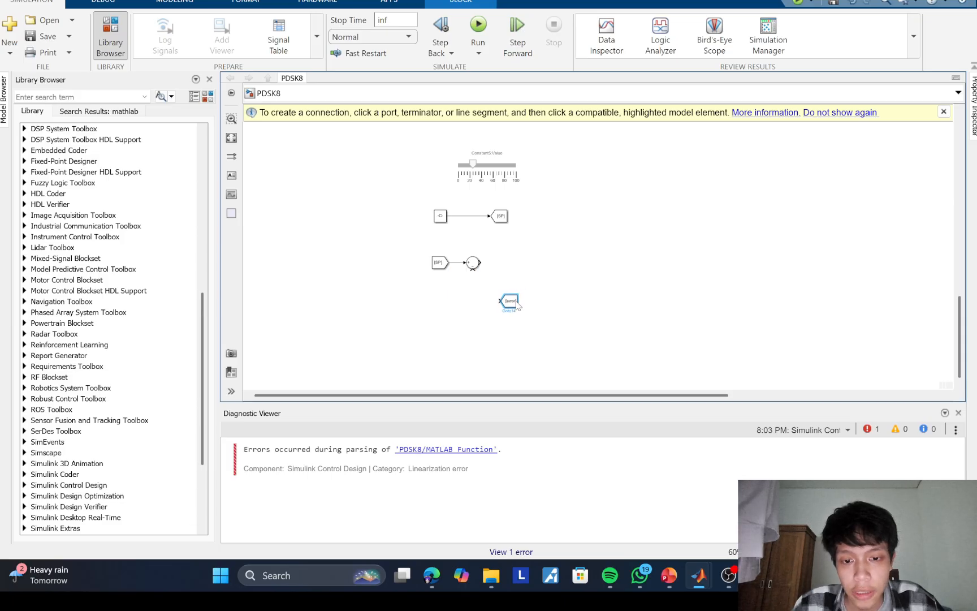
left_click(501, 258)
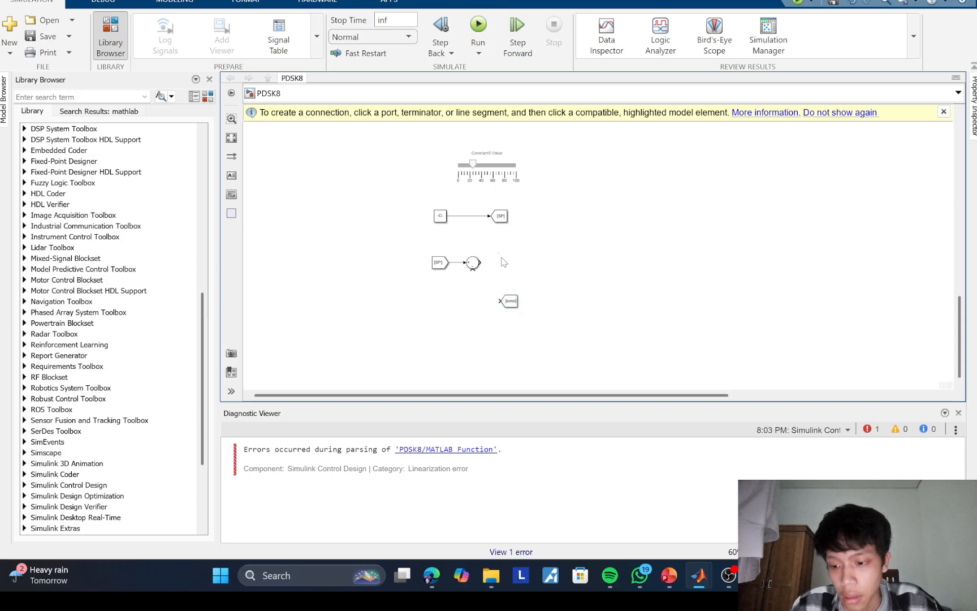
Step: Insert a Simulink Divide block in the empty canvas area to the right of the SP blocks
double_click(566, 237)
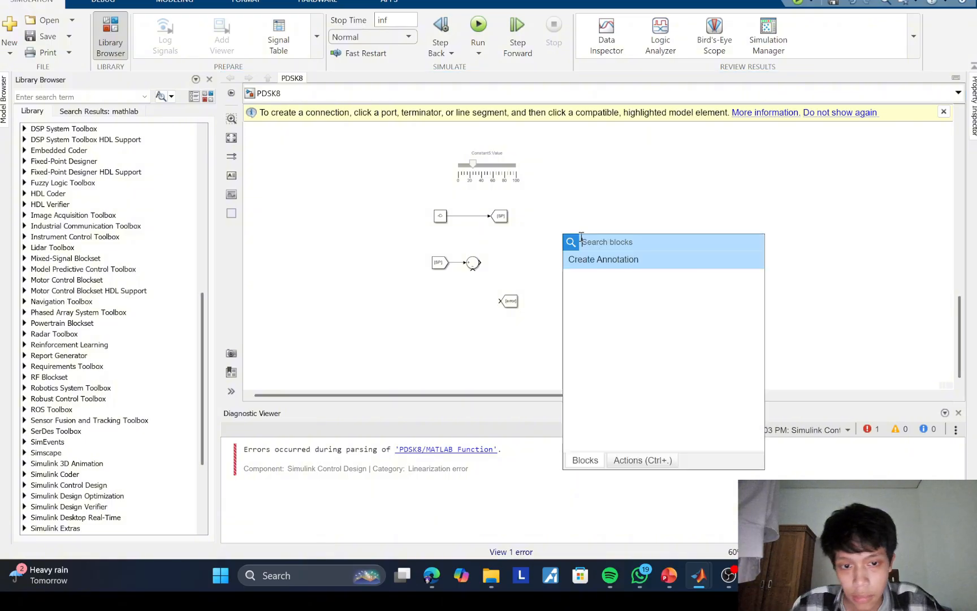
type("div")
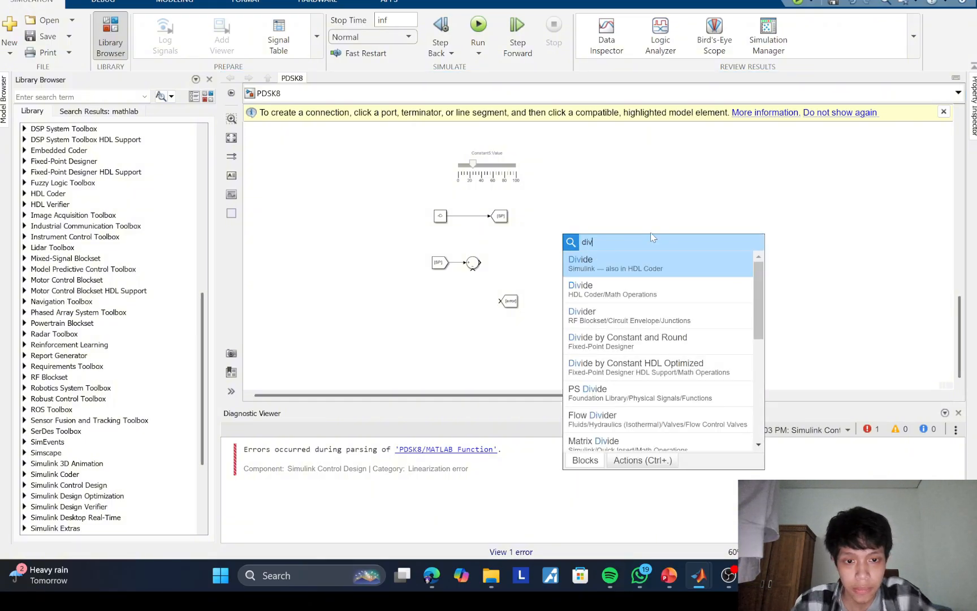
left_click(625, 271)
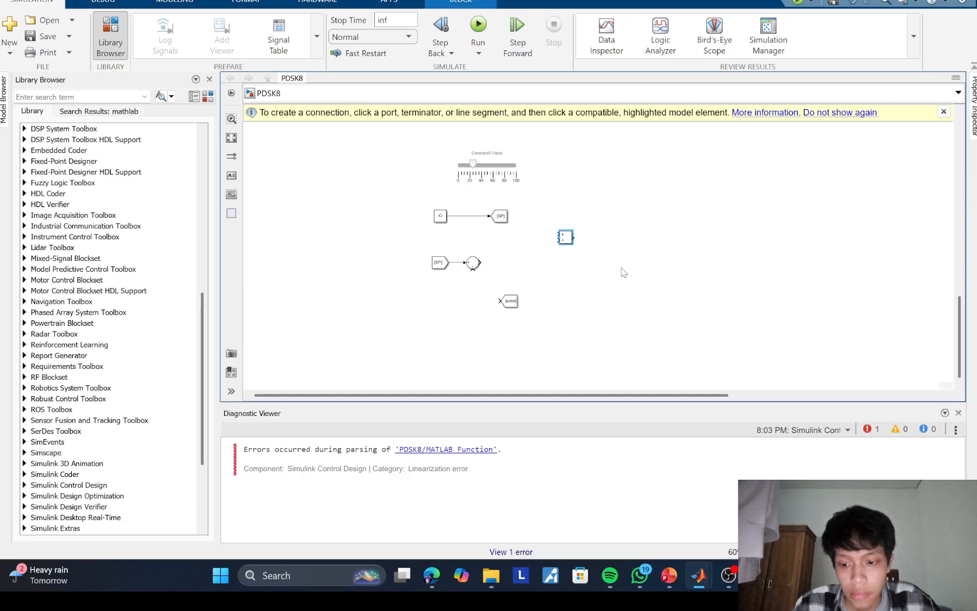
Step: Change the Divide block to multiply two inputs, then enlarge it and connect the Sum block's output to its upper input
double_click(565, 238)
left_click(595, 271)
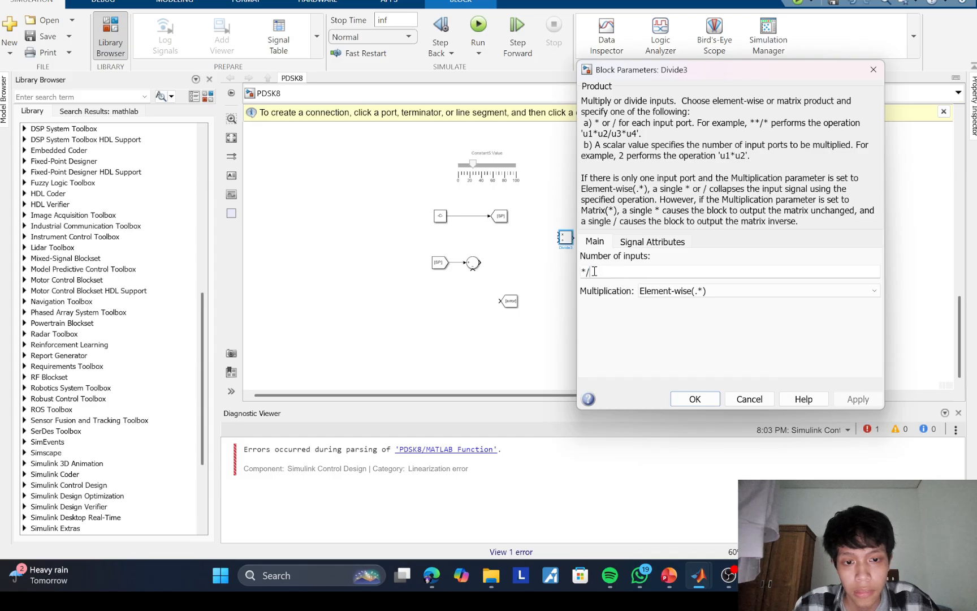
key("BackSpace")
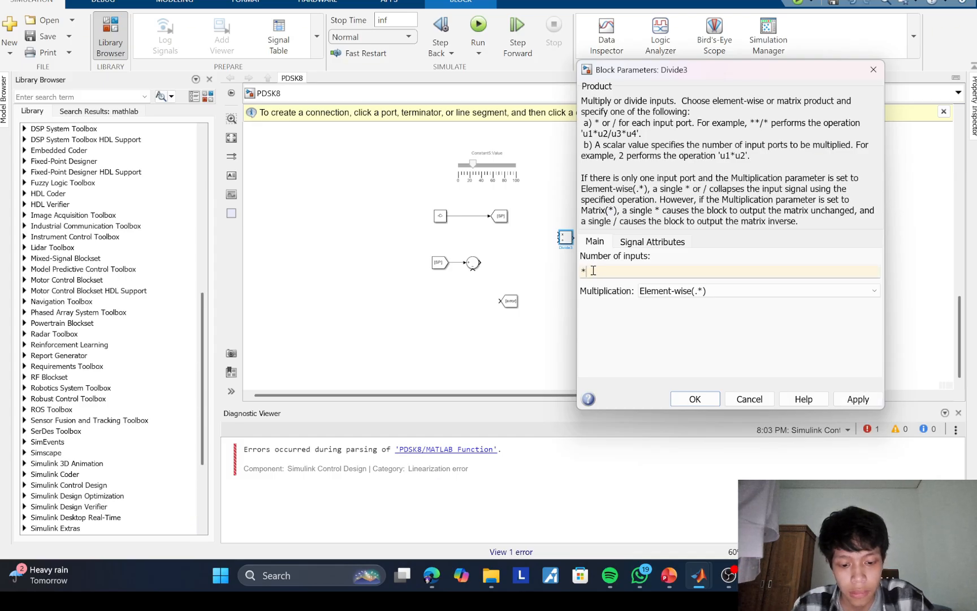
key("Return")
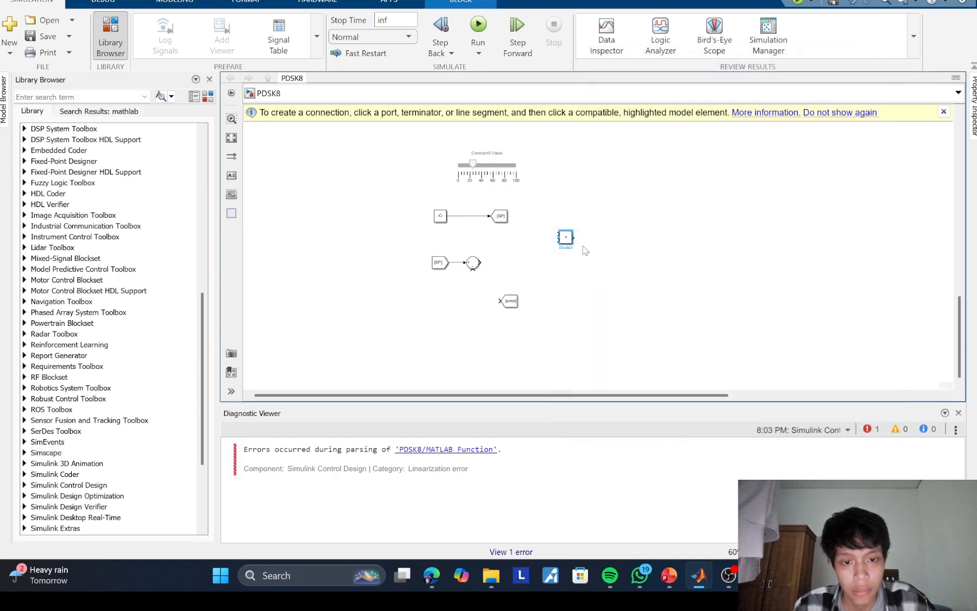
left_click_drag(567, 241, 615, 281)
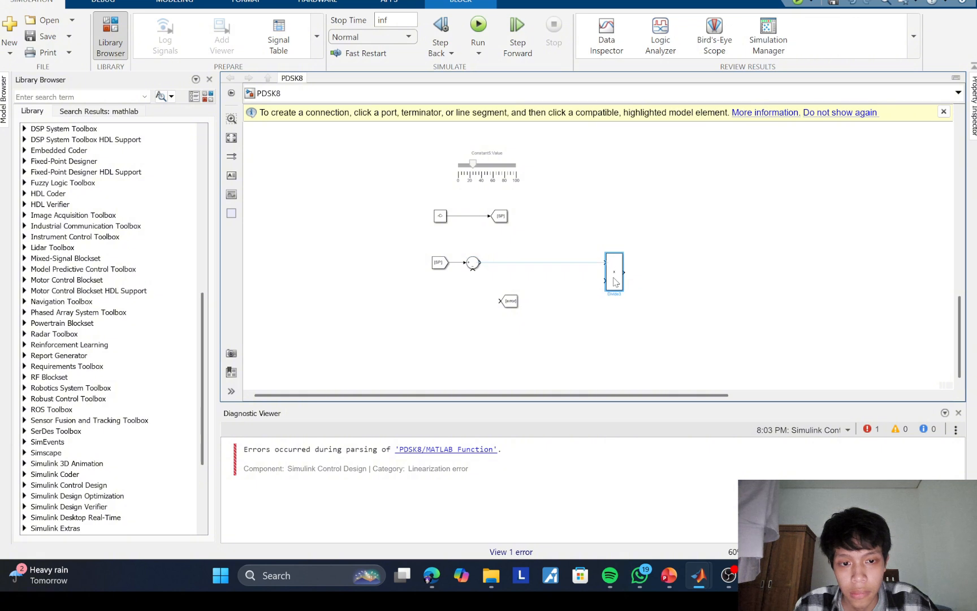
Step: Insert a Constant block just below and to the left of the multiplication block
double_click(575, 293)
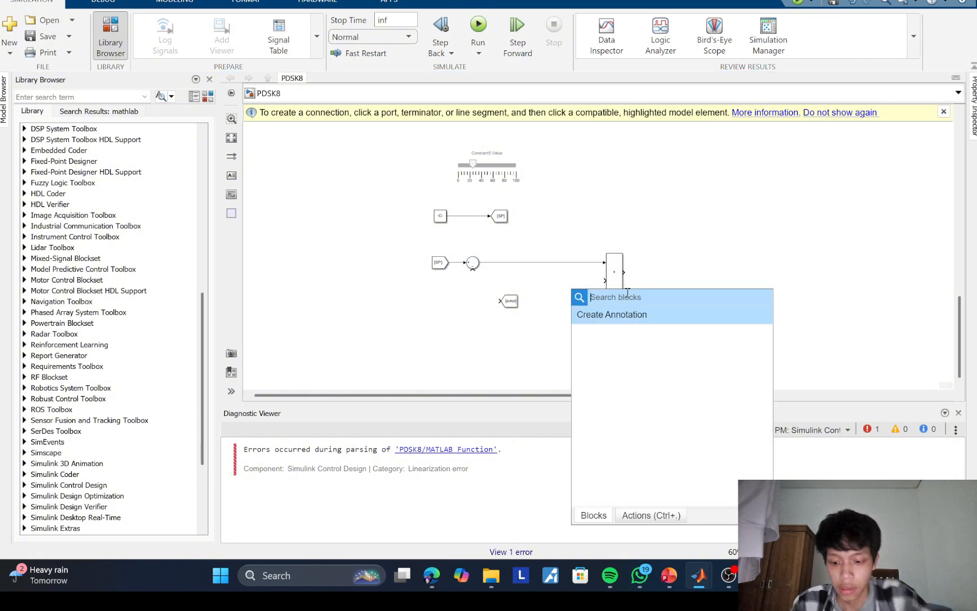
type("consta")
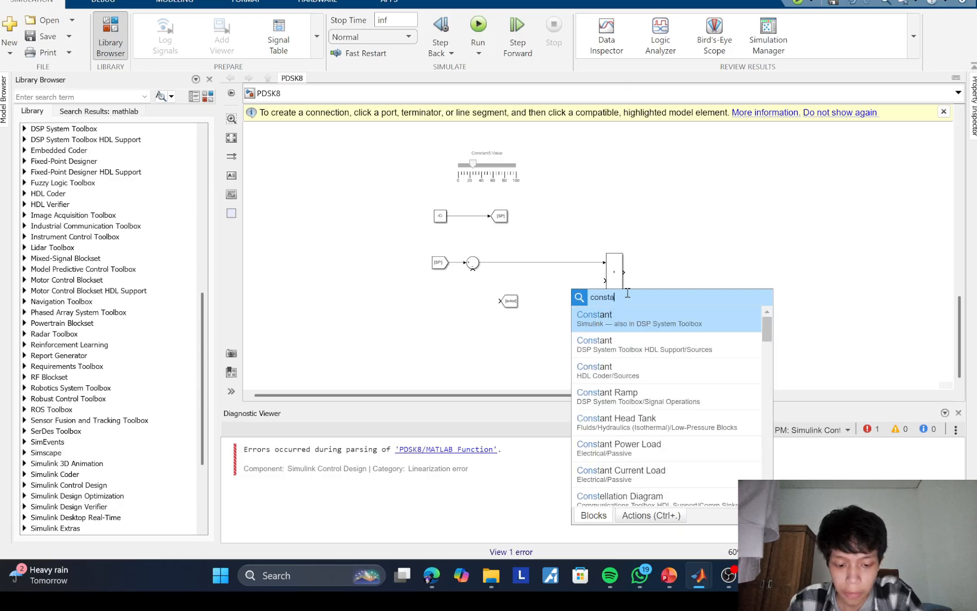
type("nt")
left_click(622, 323)
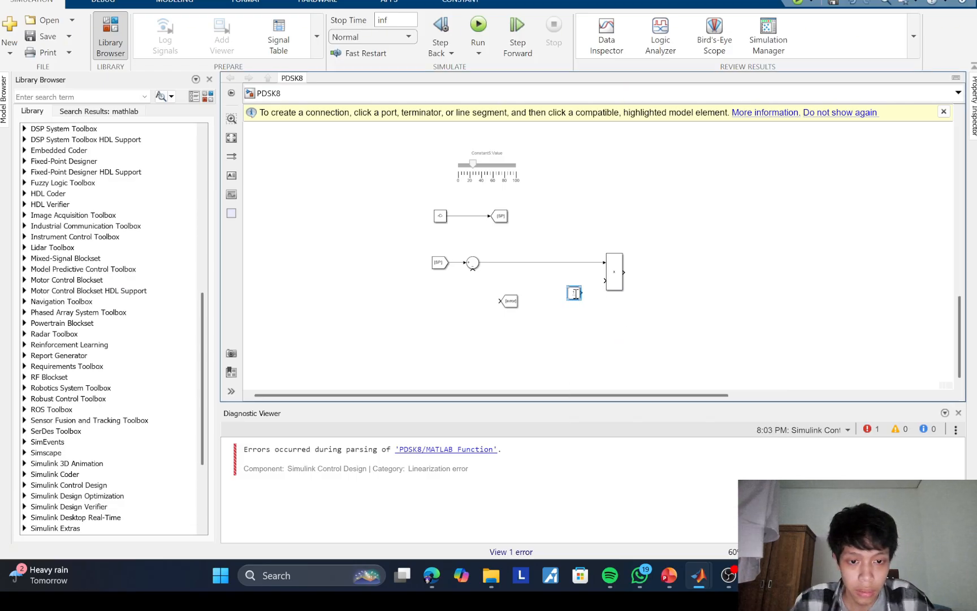
Step: Insert a dashboard Slider block in the empty area beyond the multiplication block
double_click(723, 227)
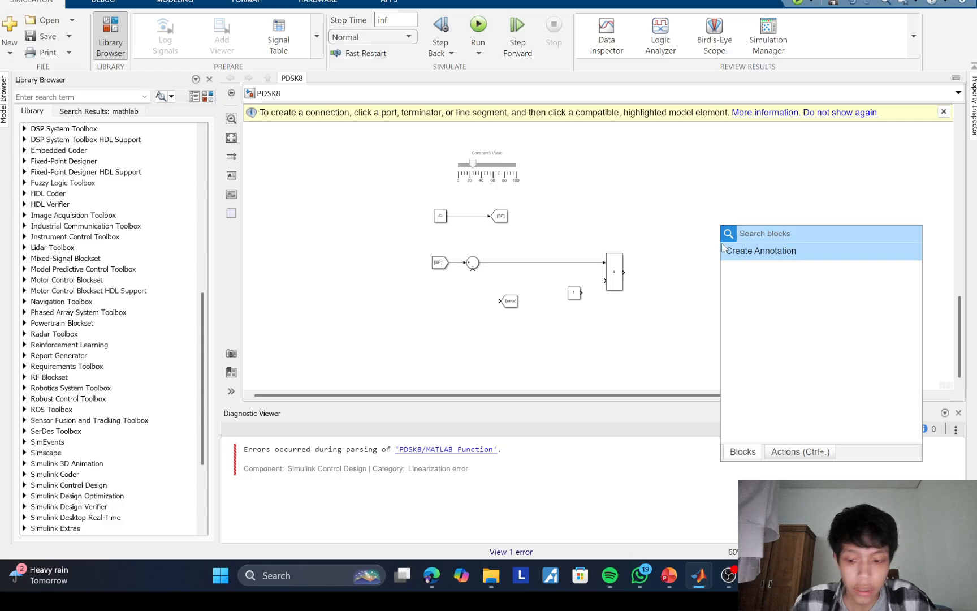
type("slider")
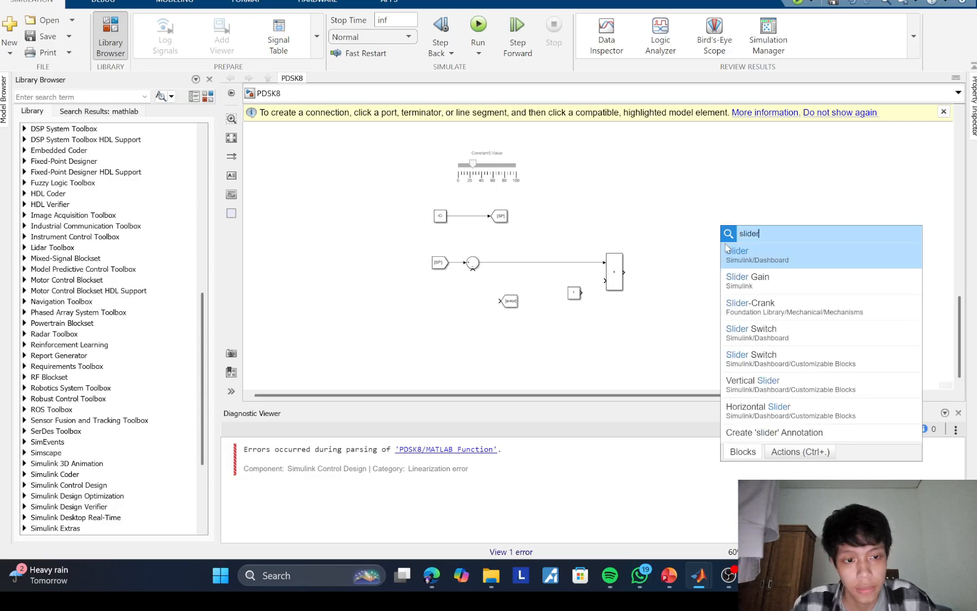
left_click(735, 254)
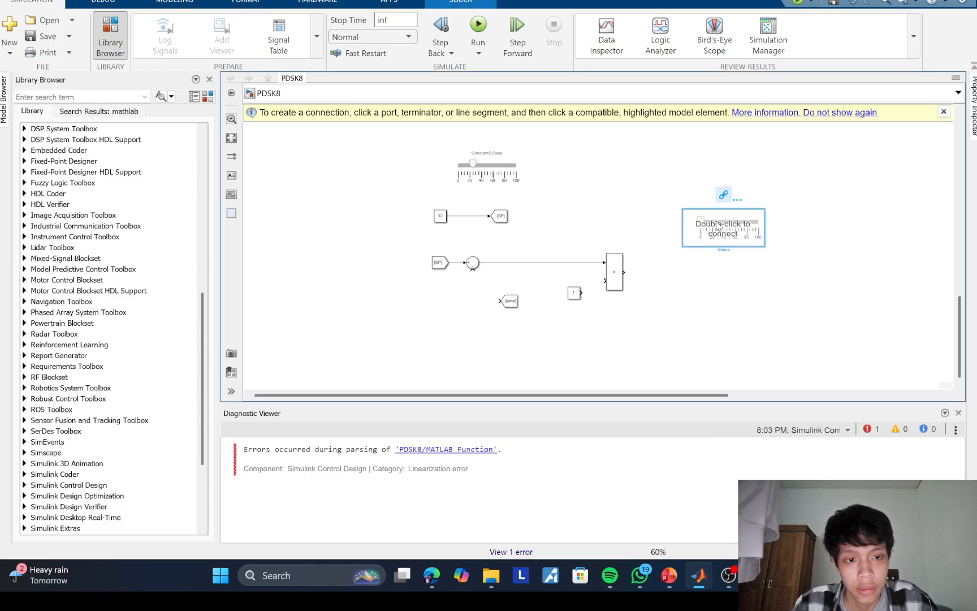
Step: Connect the new slider to the Value parameter of the Constant block beside the multiplication block
double_click(717, 226)
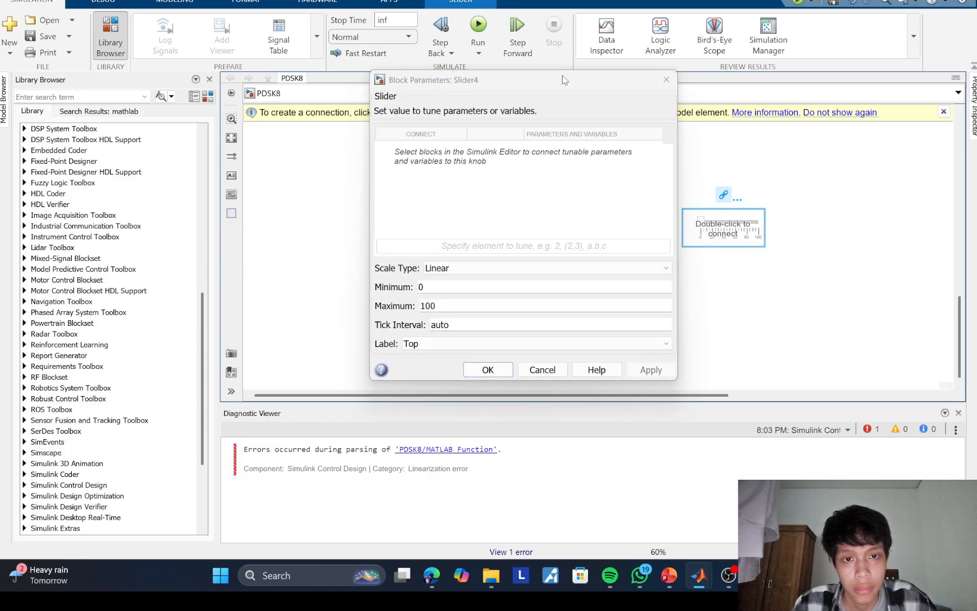
left_click_drag(563, 79, 796, 91)
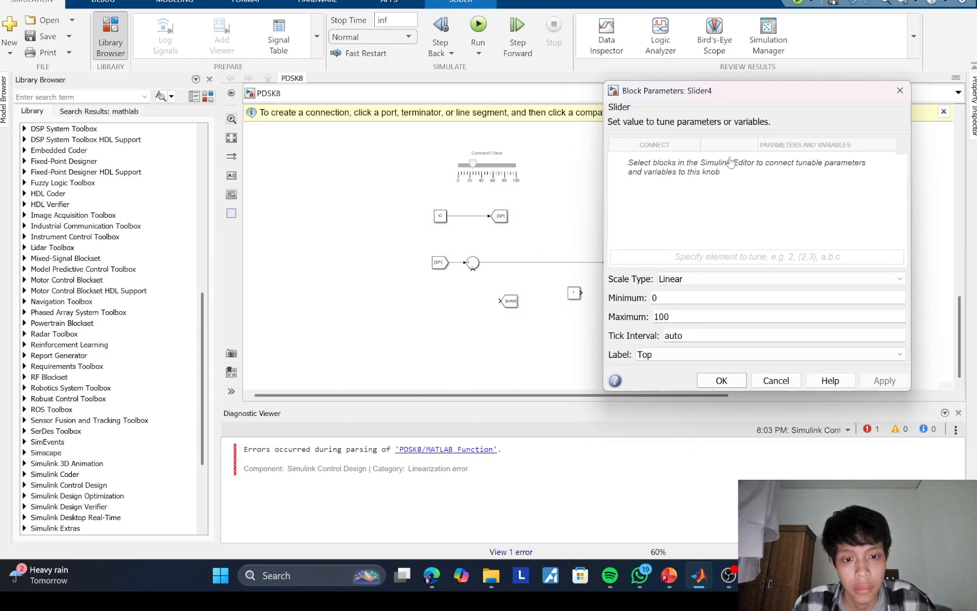
left_click(574, 292)
left_click(654, 160)
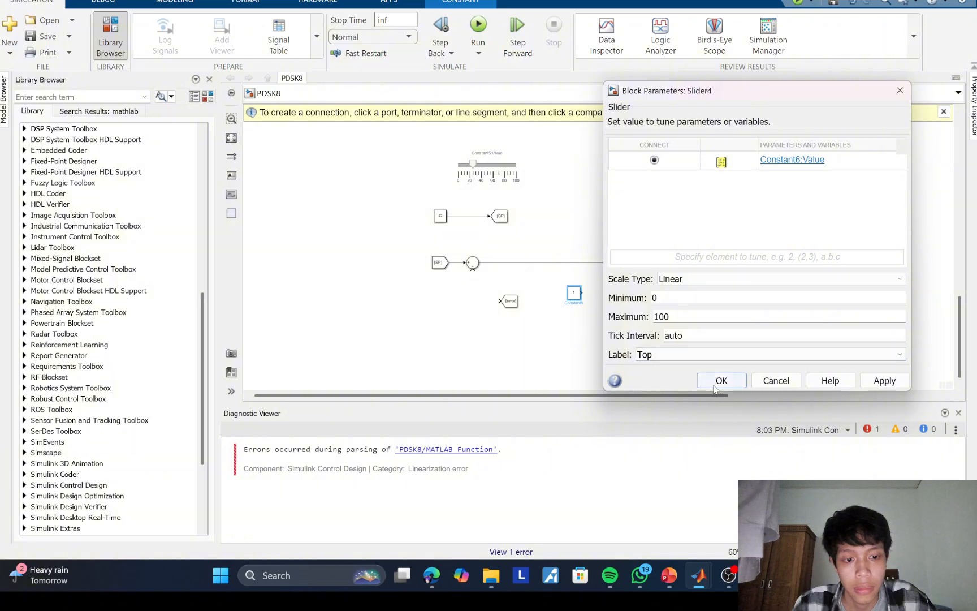
left_click(714, 389)
double_click(726, 215)
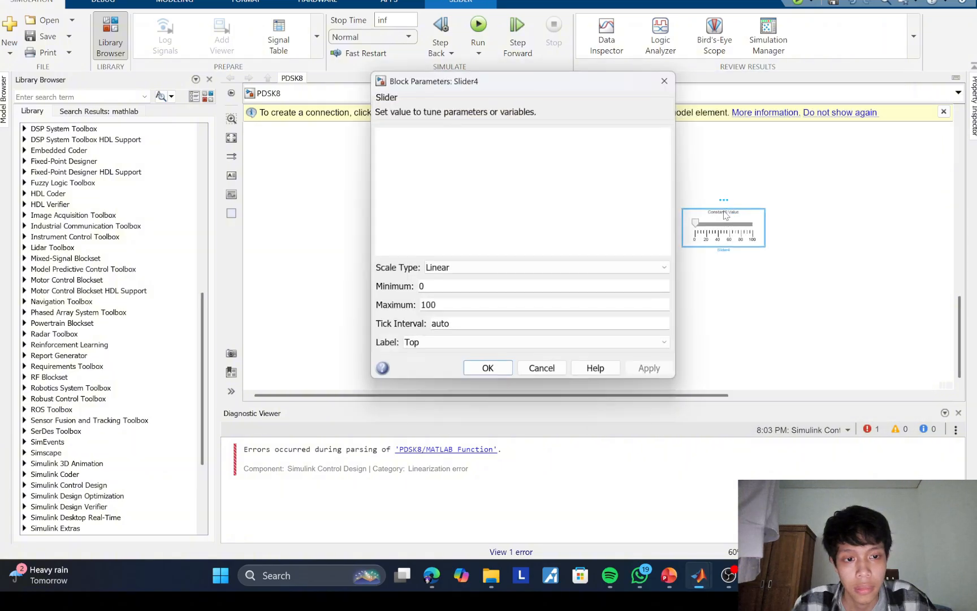
left_click(664, 81)
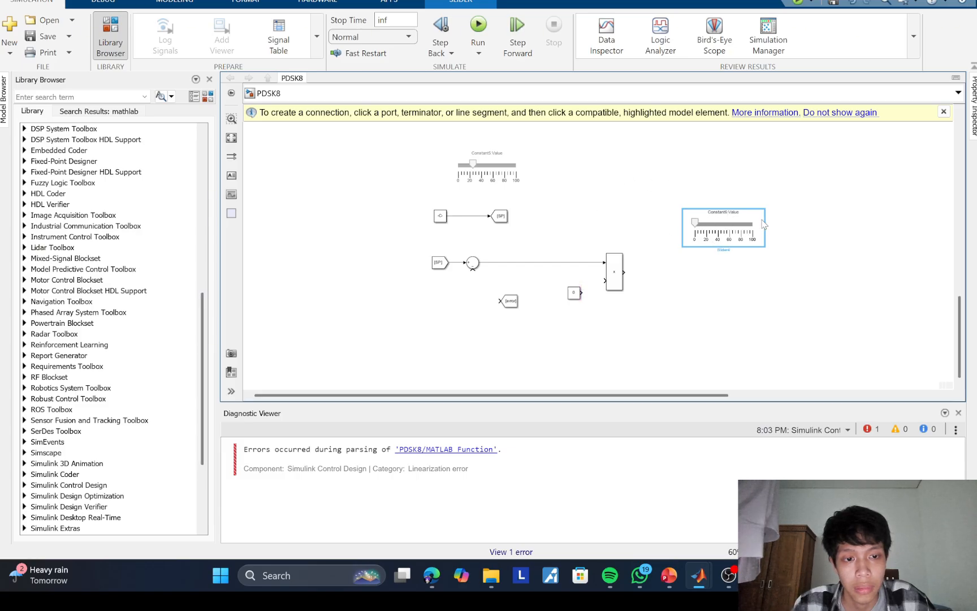
Step: Move the new slider next to the setpoint slider and rename it Kp
left_click_drag(712, 225, 571, 166)
left_click(615, 175)
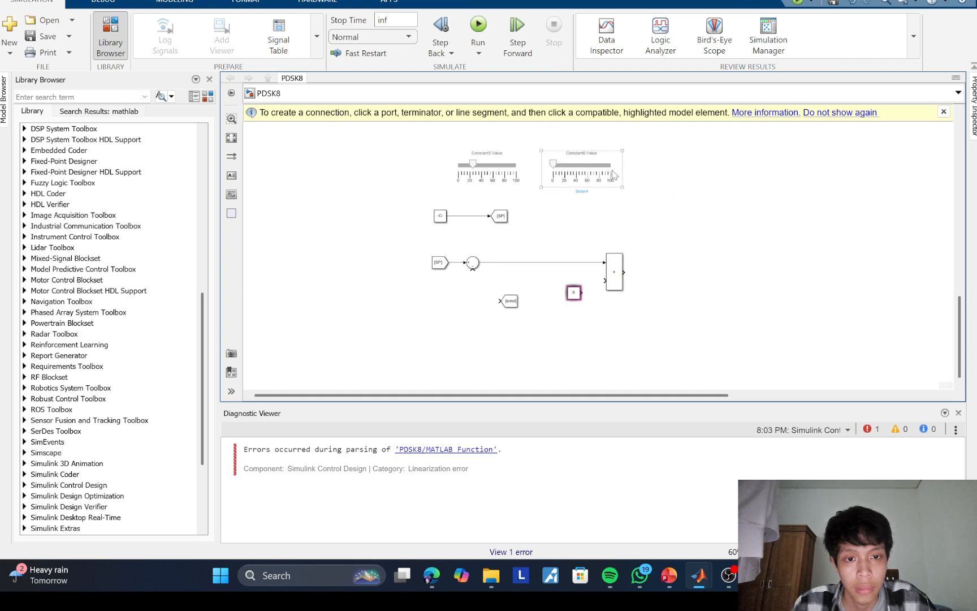
left_click(585, 175)
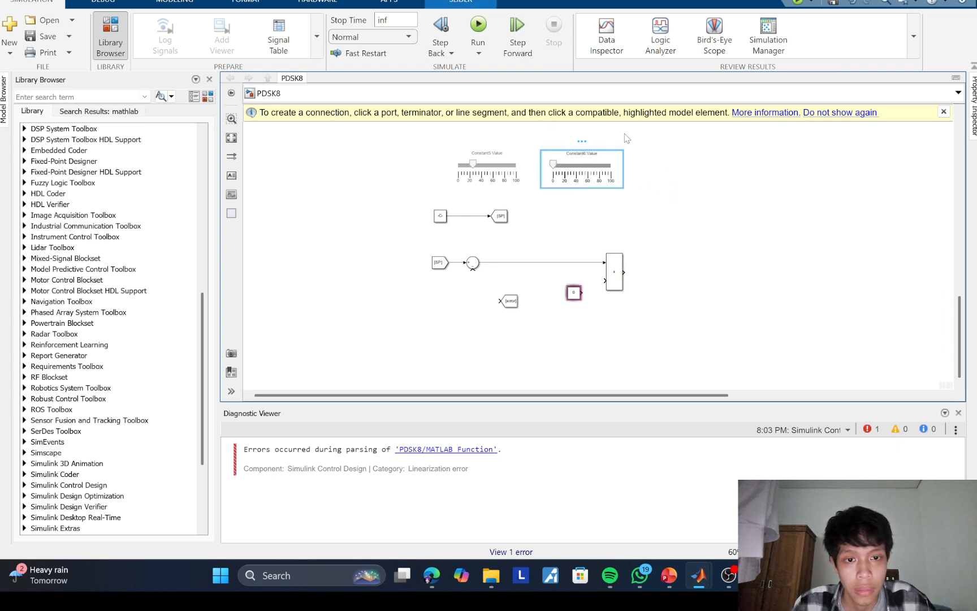
left_click(587, 174)
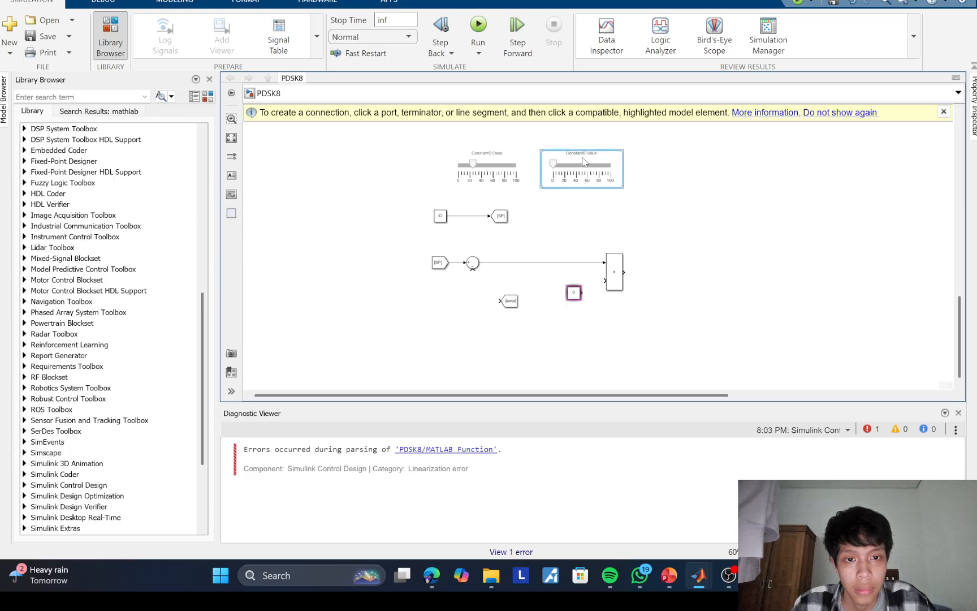
double_click(581, 192)
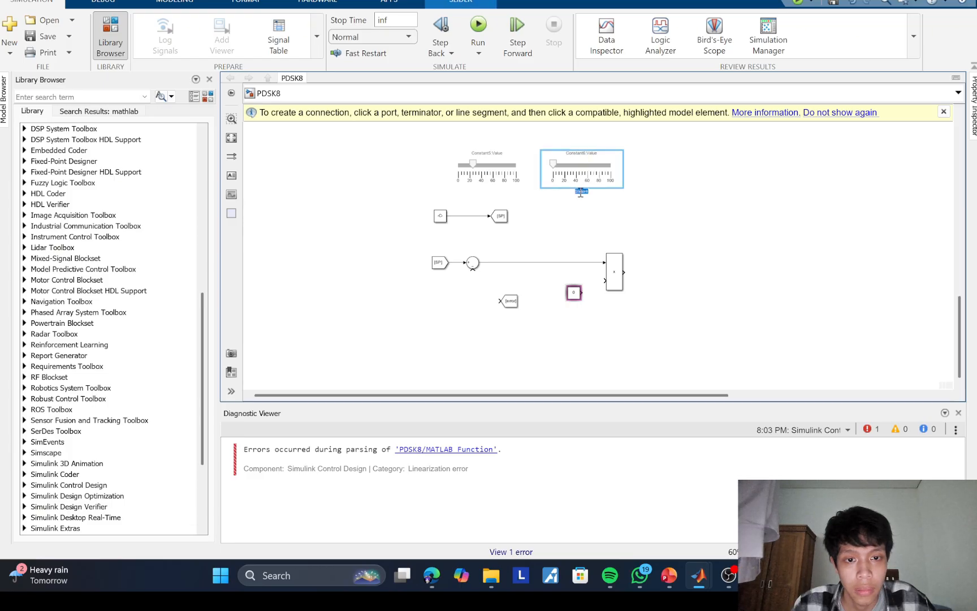
left_click(649, 240)
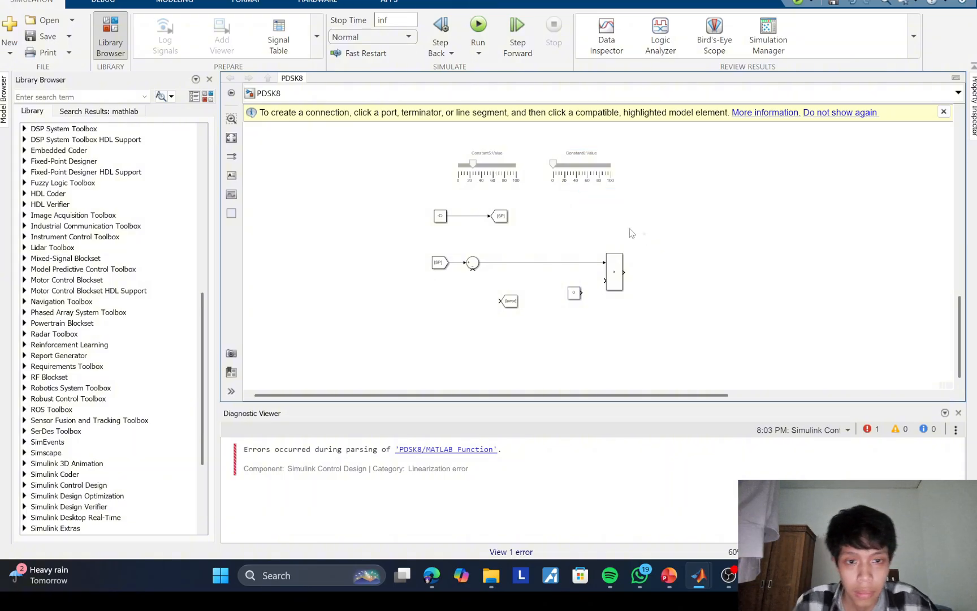
double_click(573, 294)
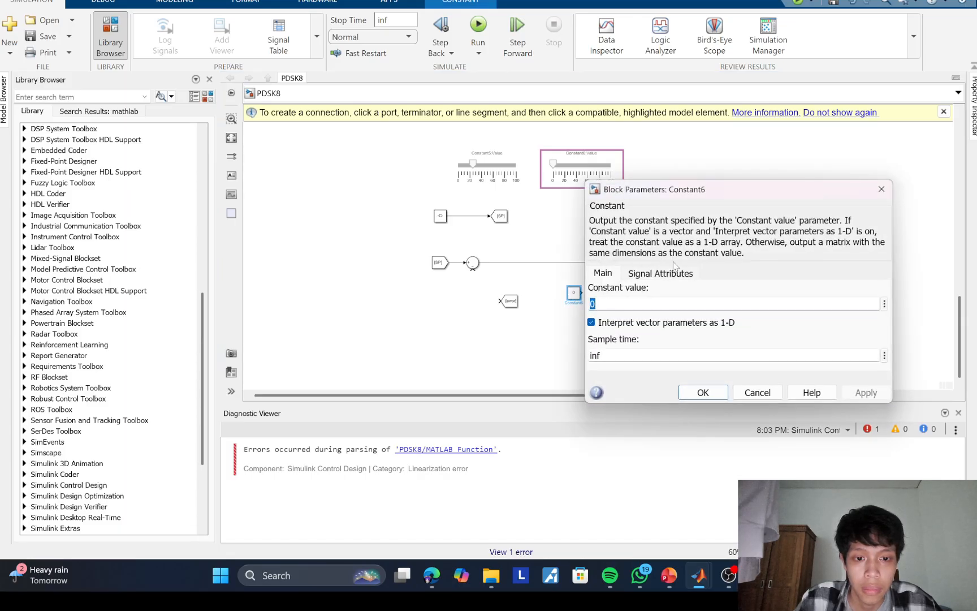
left_click(881, 189)
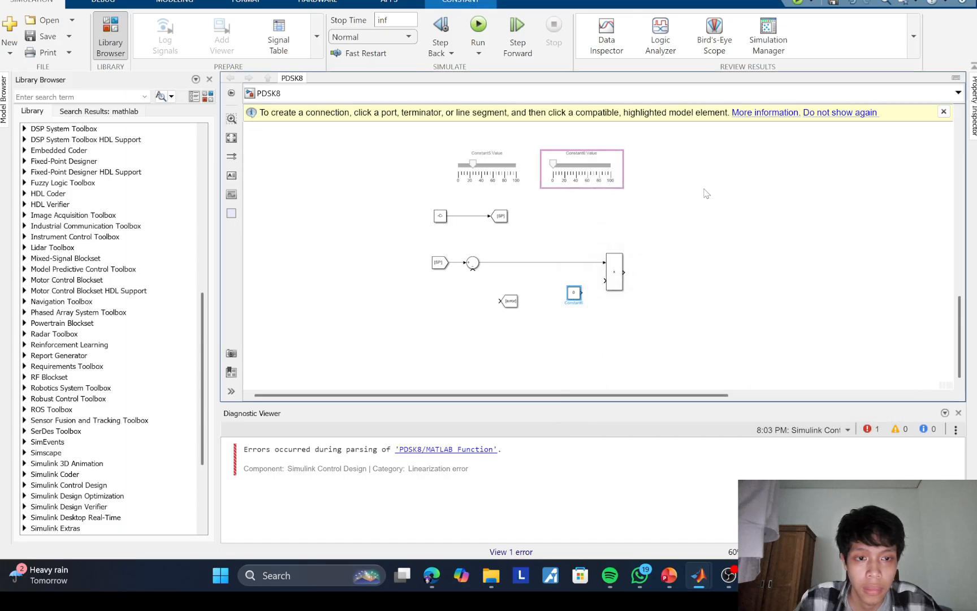
double_click(555, 165)
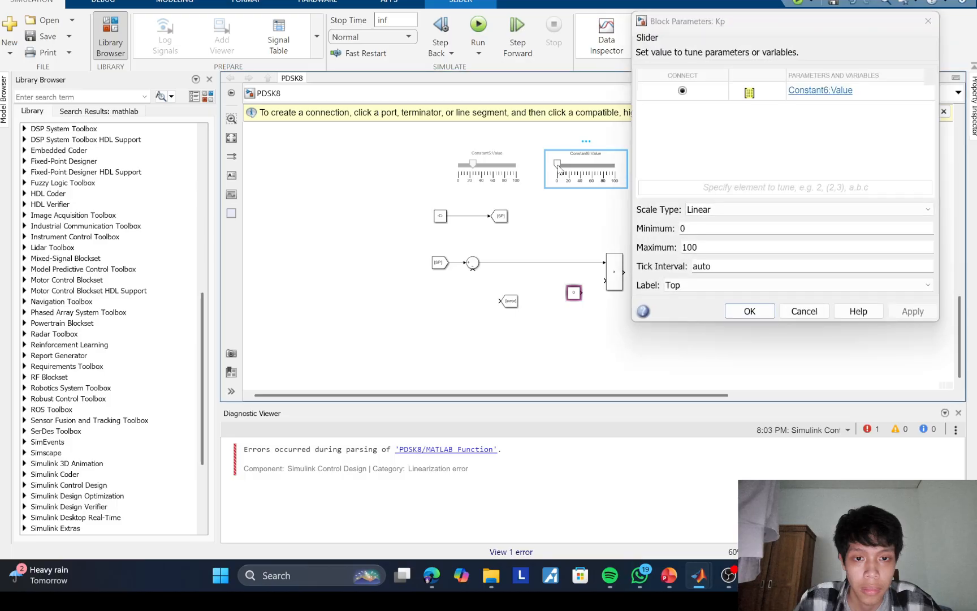
left_click(735, 312)
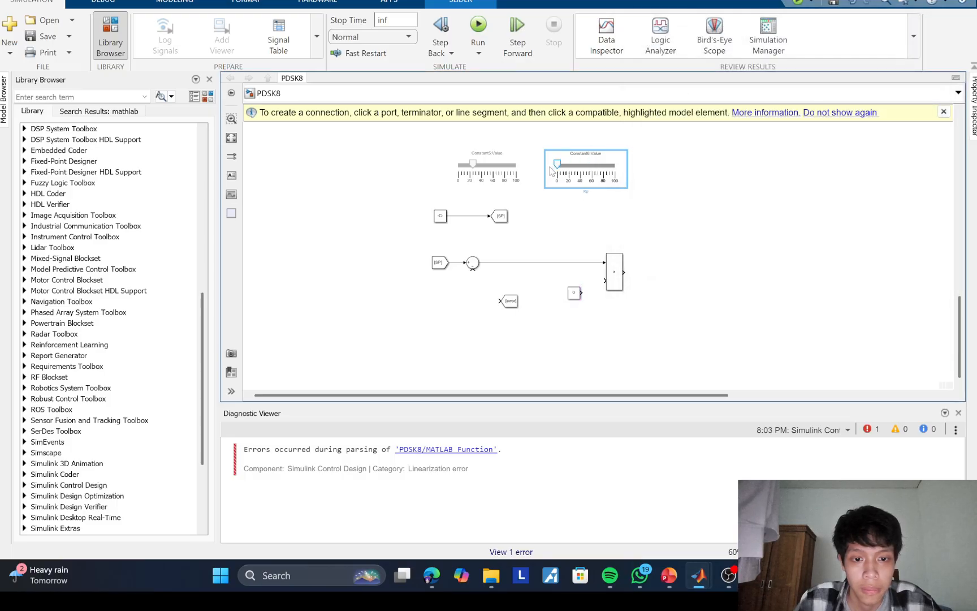
Step: Set the Kp slider's knob to about 57 and connect its Constant block to the multiplication block's lower input
left_click_drag(551, 169, 590, 167)
left_click_drag(575, 294, 576, 283)
left_click(599, 282)
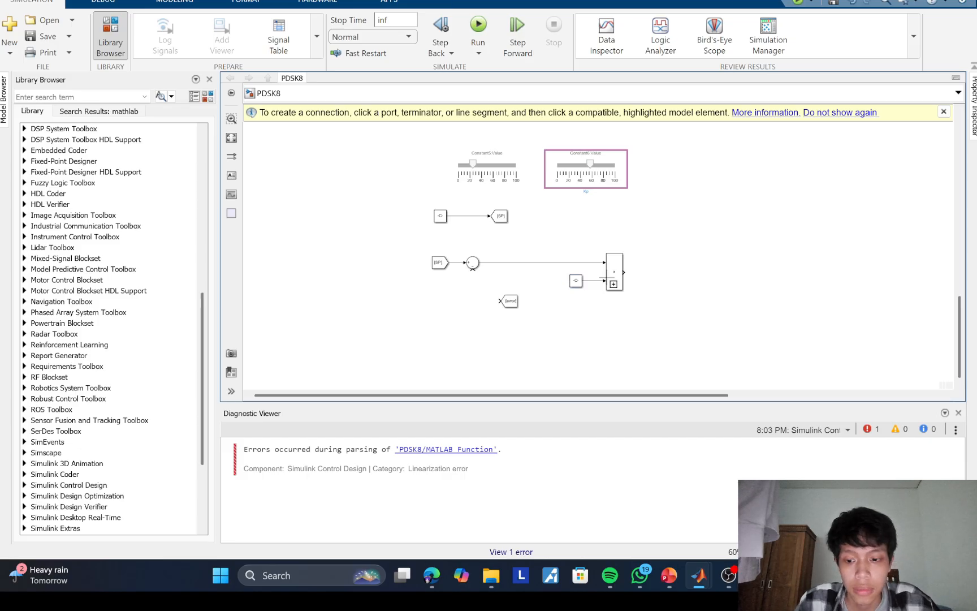
Step: Insert a Saturation block beyond the multiplication block and connect it to the multiplication output
double_click(678, 267)
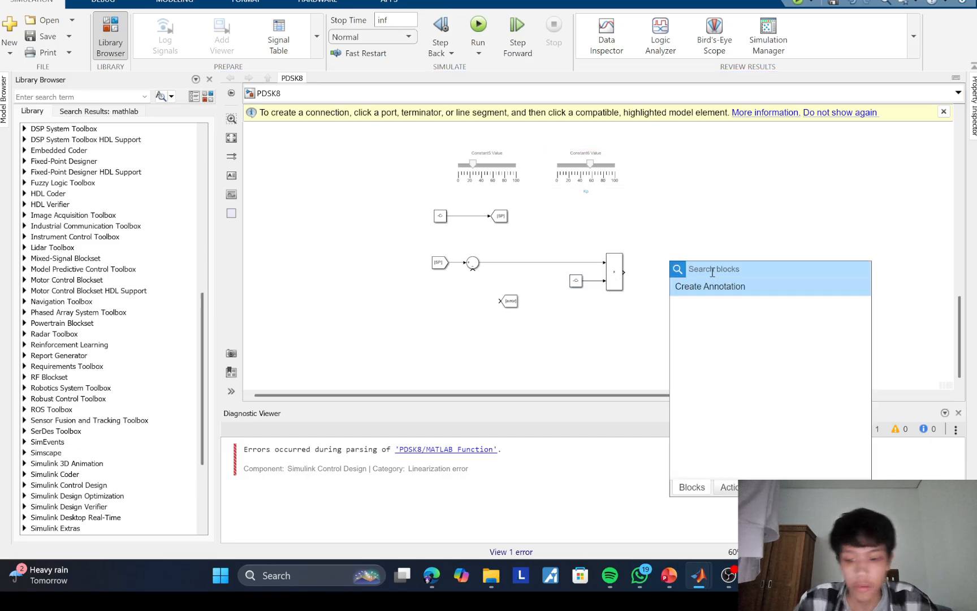
type("s")
type("ur")
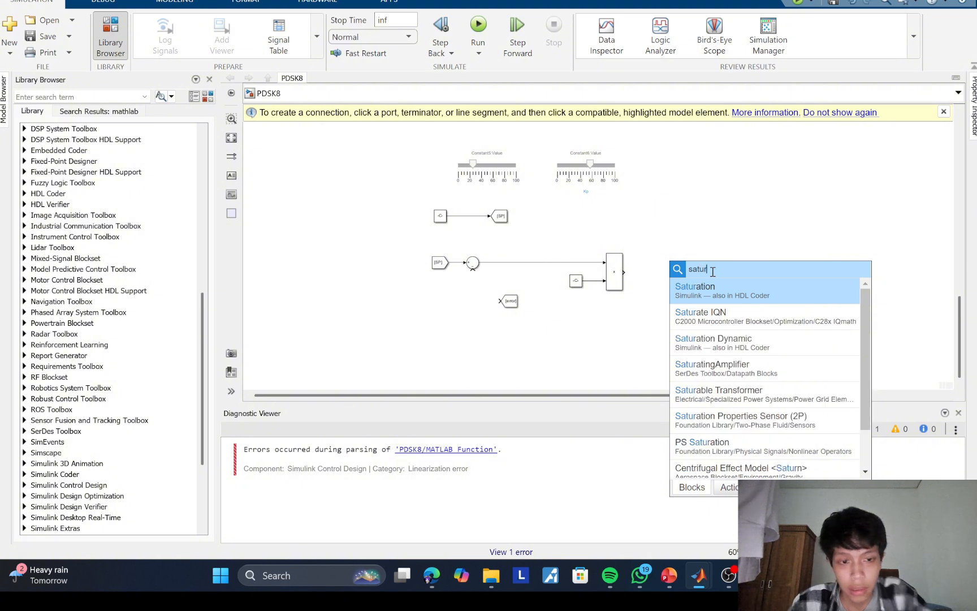
key("Return")
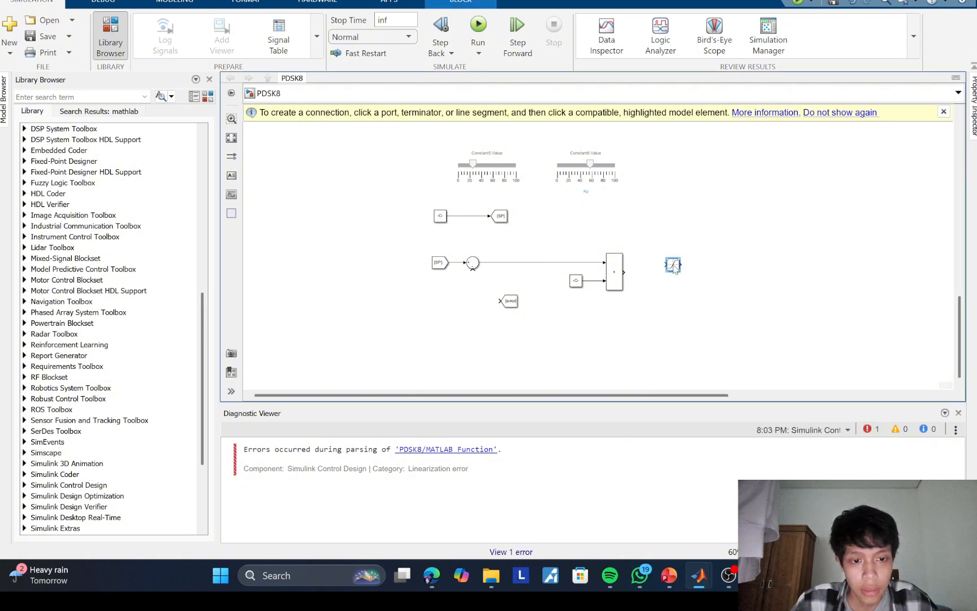
left_click_drag(674, 266, 653, 275)
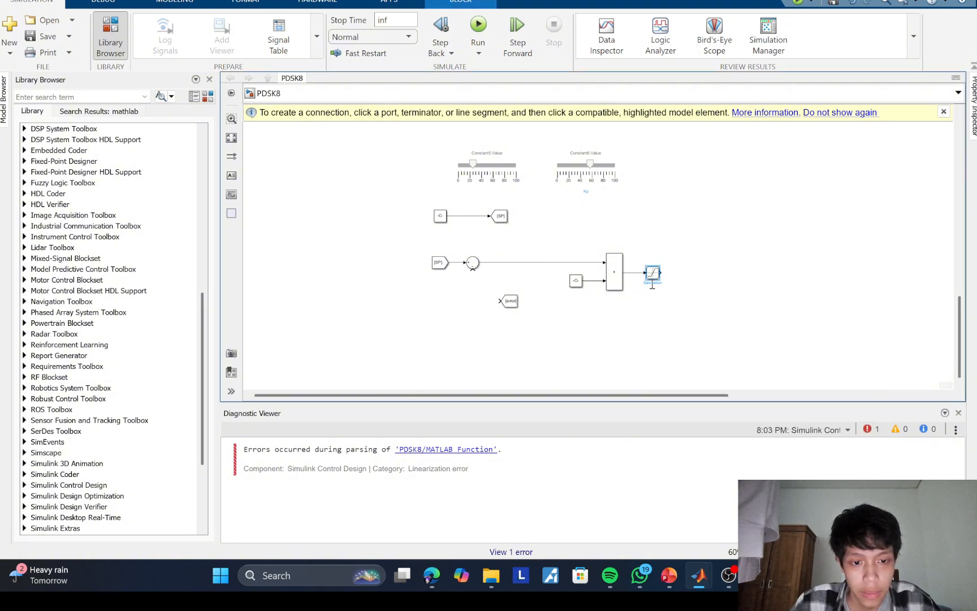
Step: Rename the new Saturation block Proportional
left_click_drag(662, 285, 643, 284)
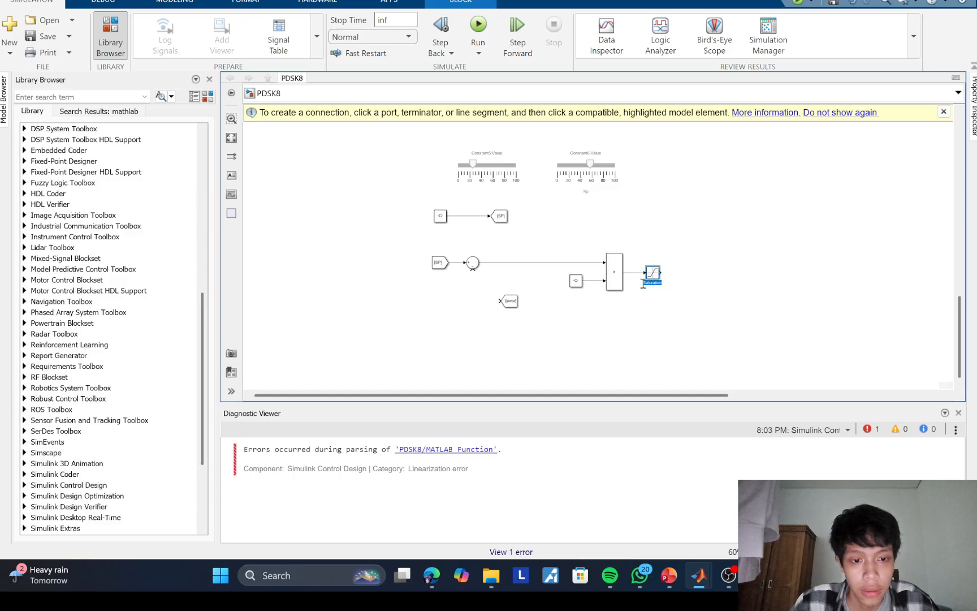
type("P")
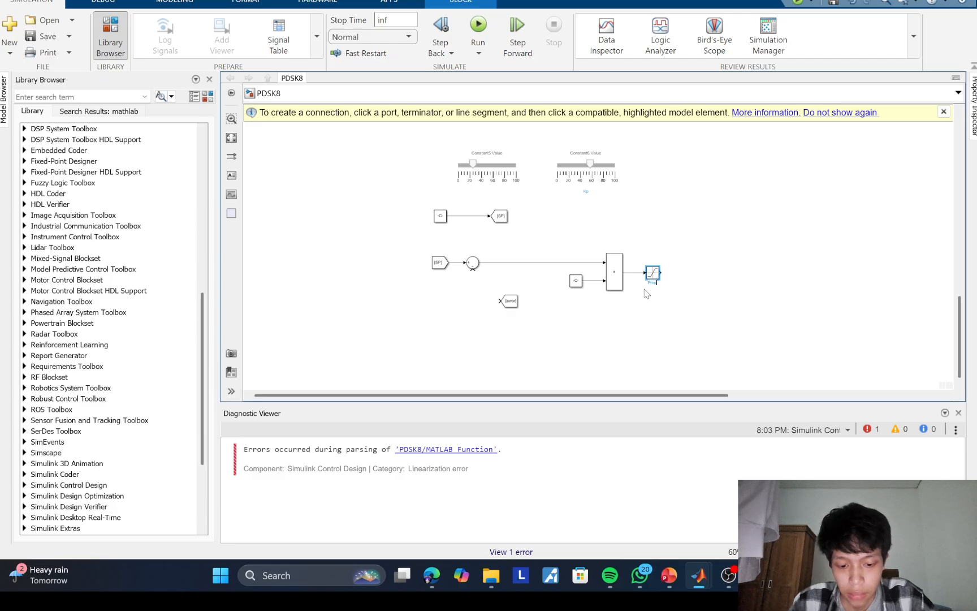
type("roportional")
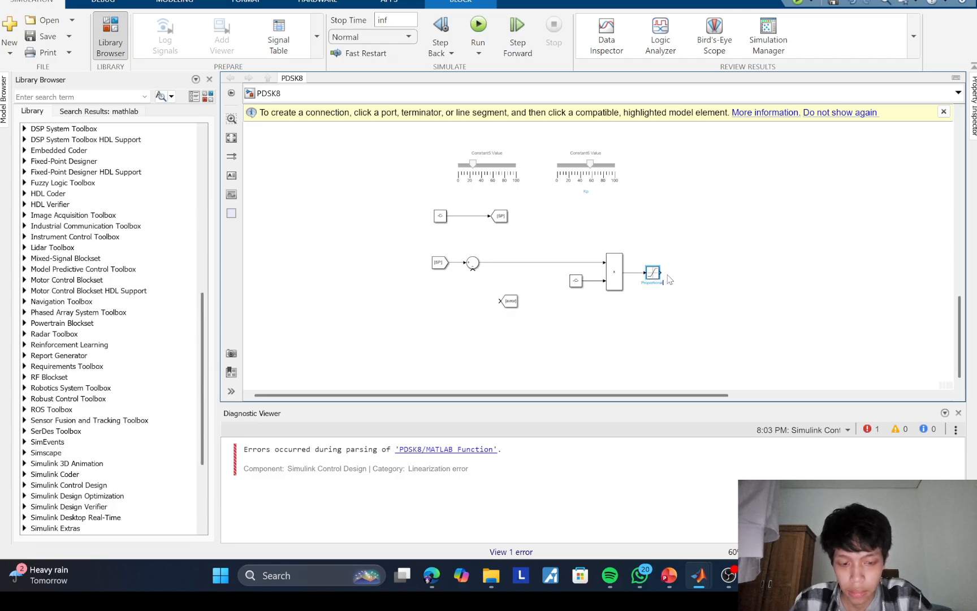
left_click(670, 280)
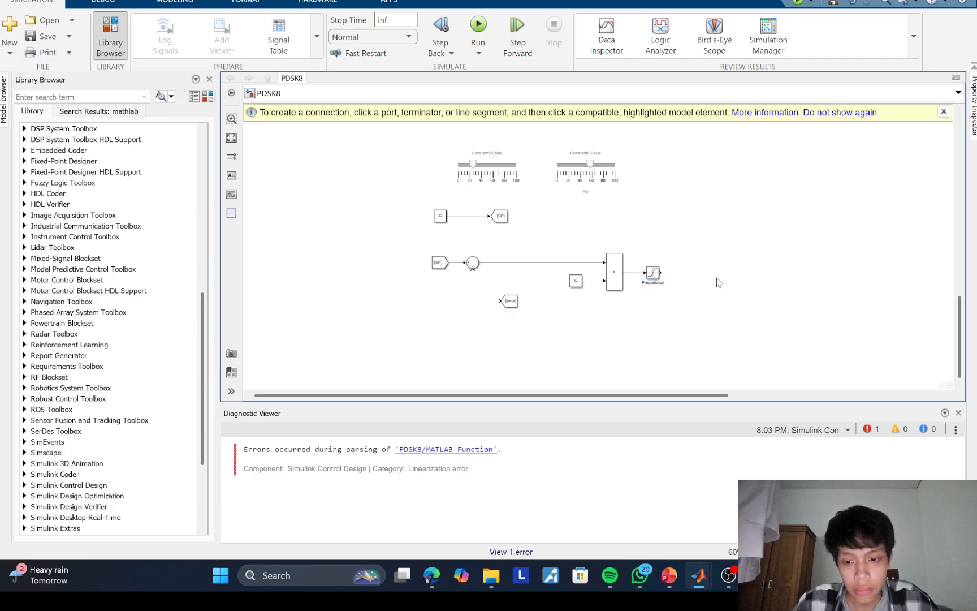
Step: Place a copy of the error Goto block beside the Proportional block and set its tag to P
left_click_drag(509, 301, 694, 275)
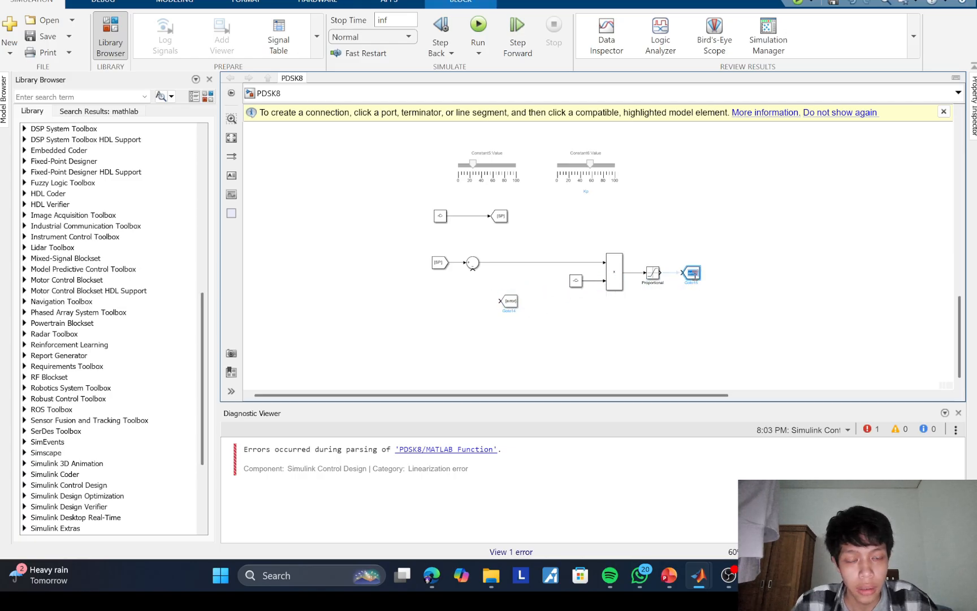
double_click(694, 274)
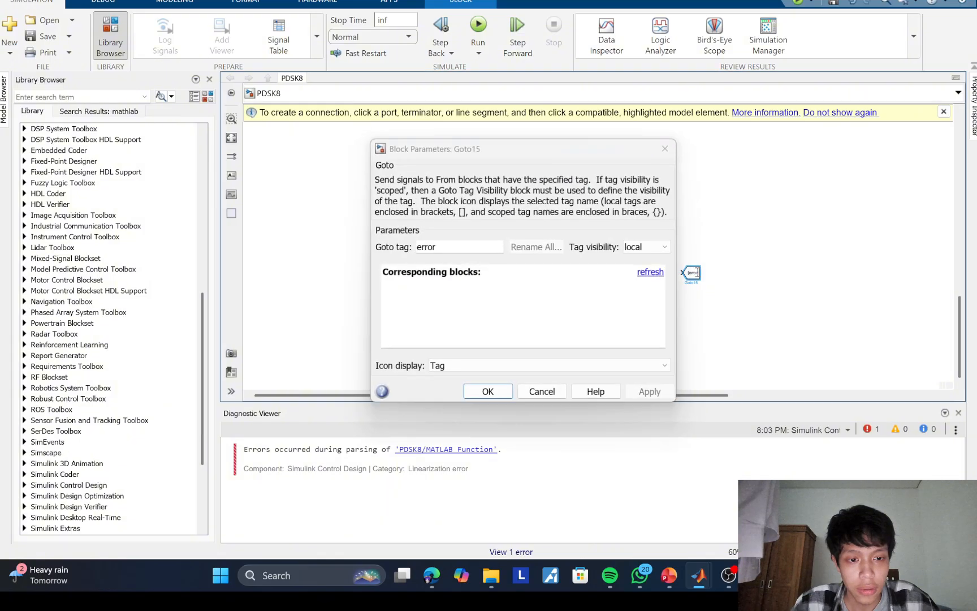
double_click(688, 276)
double_click(462, 243)
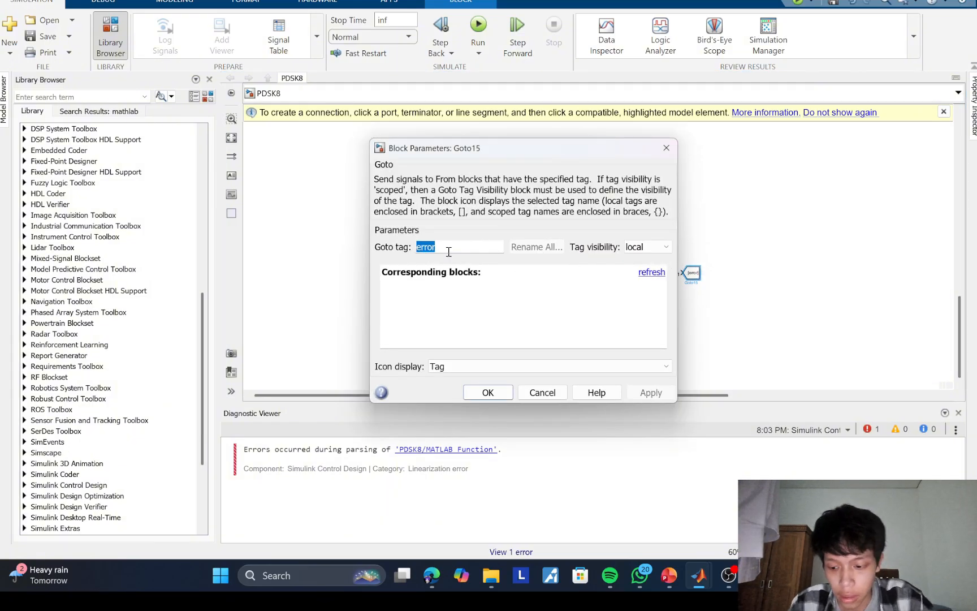
type("P")
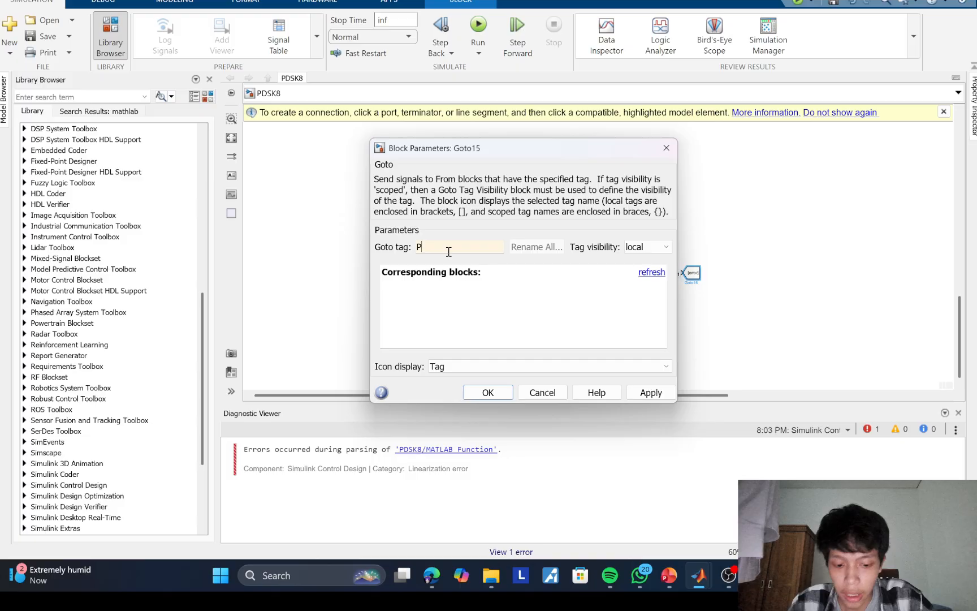
left_click(478, 394)
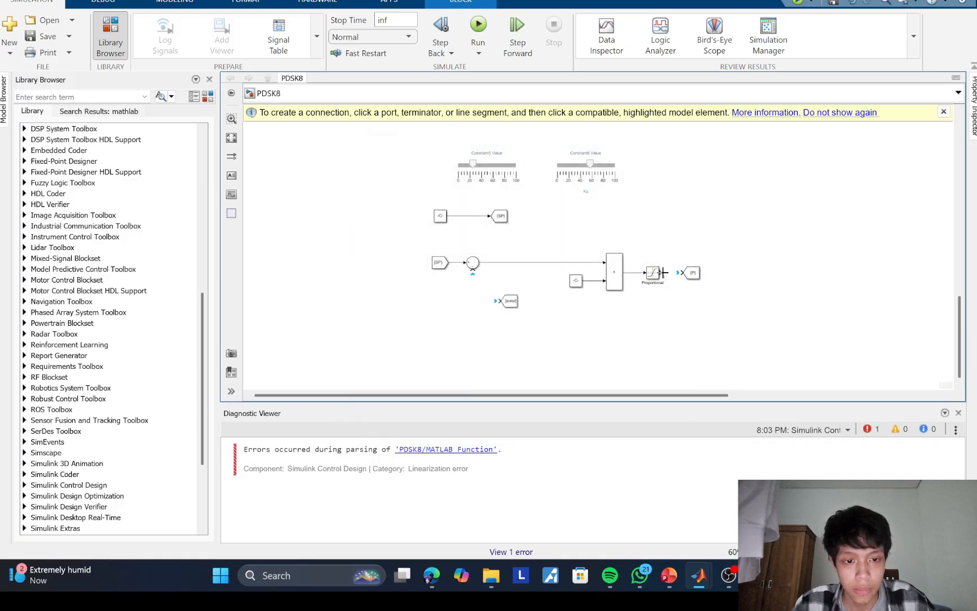
Step: Connect the Proportional block to the P Goto with a P From block beneath it, and branch the summing output into the error Goto
left_click_drag(662, 273, 696, 297)
key("Delete")
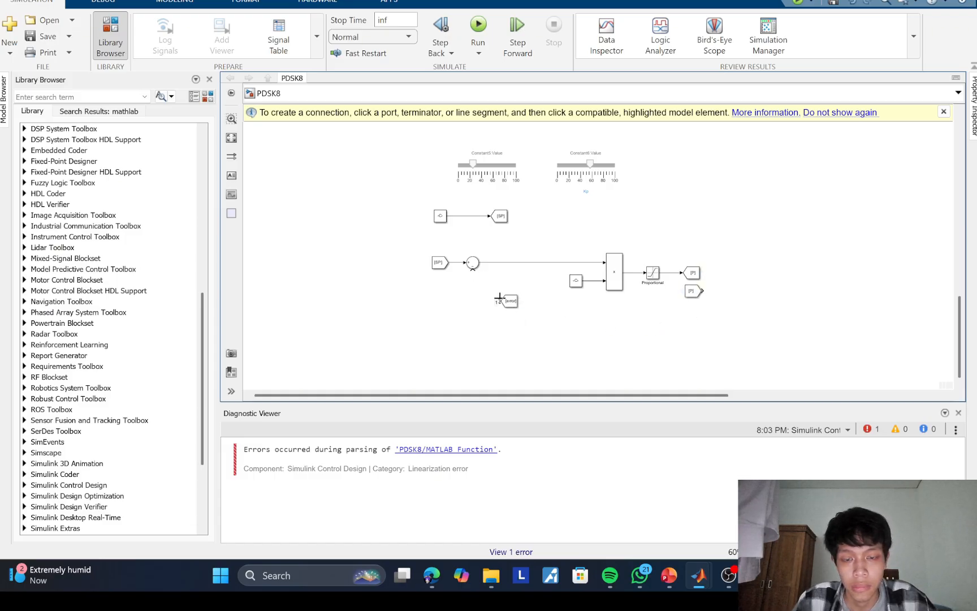
left_click_drag(499, 298, 487, 261)
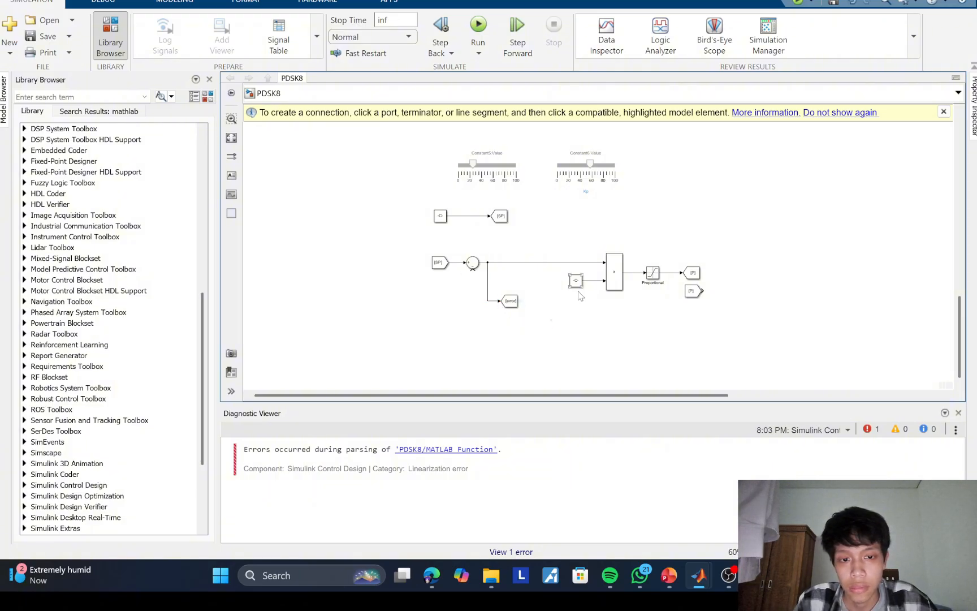
Step: Duplicate the proportional branch, including its Constant, multiplication, Saturation, Goto and From blocks, and place the copy directly below the original
scroll(584, 306, "up", 2)
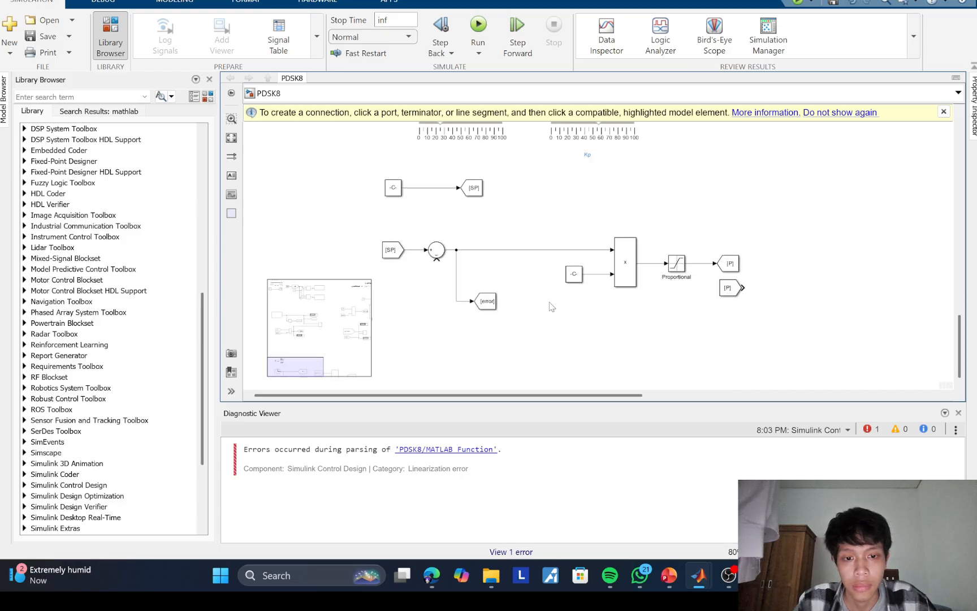
left_click_drag(571, 318, 733, 232)
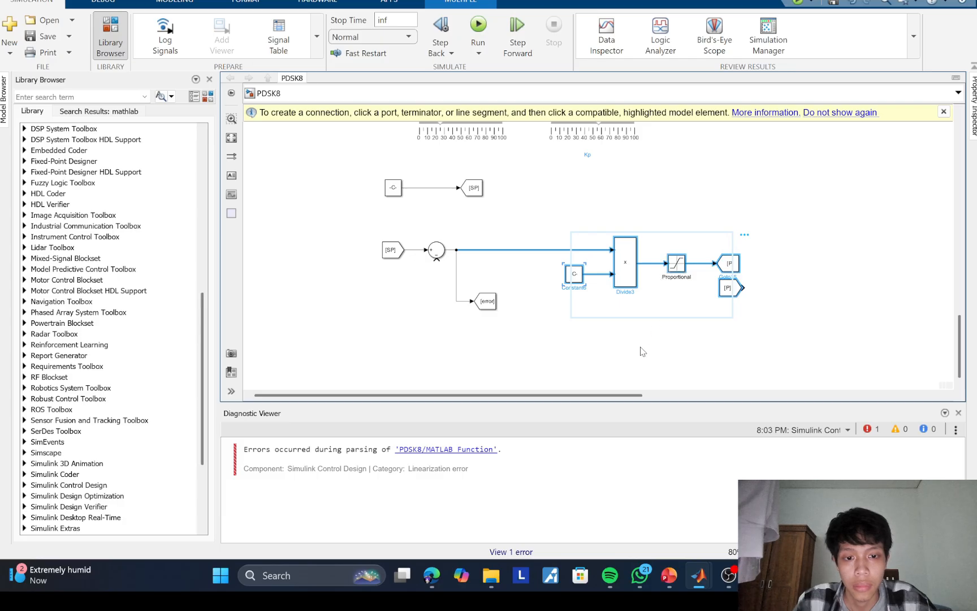
key("ctrl+v")
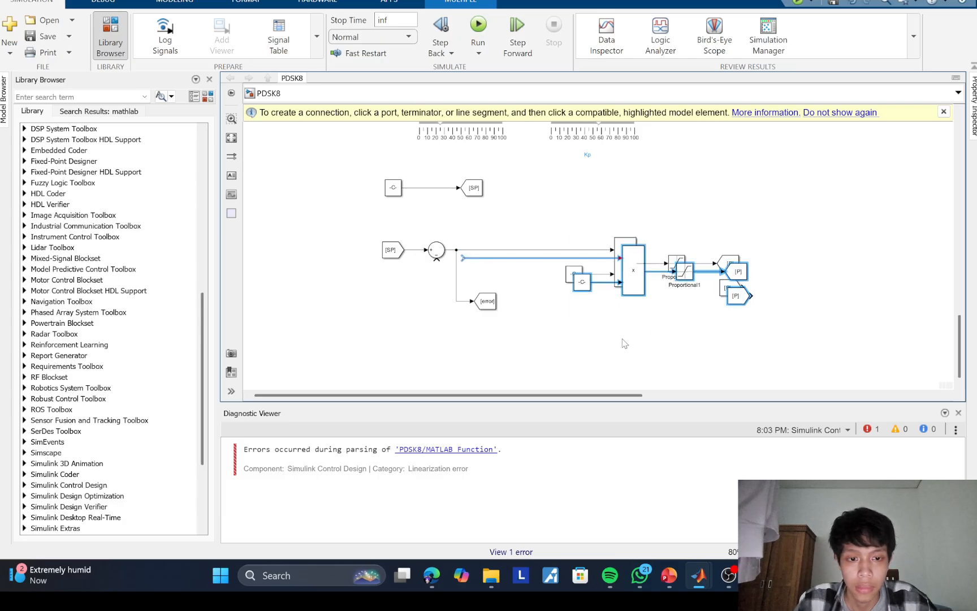
left_click_drag(651, 289, 646, 347)
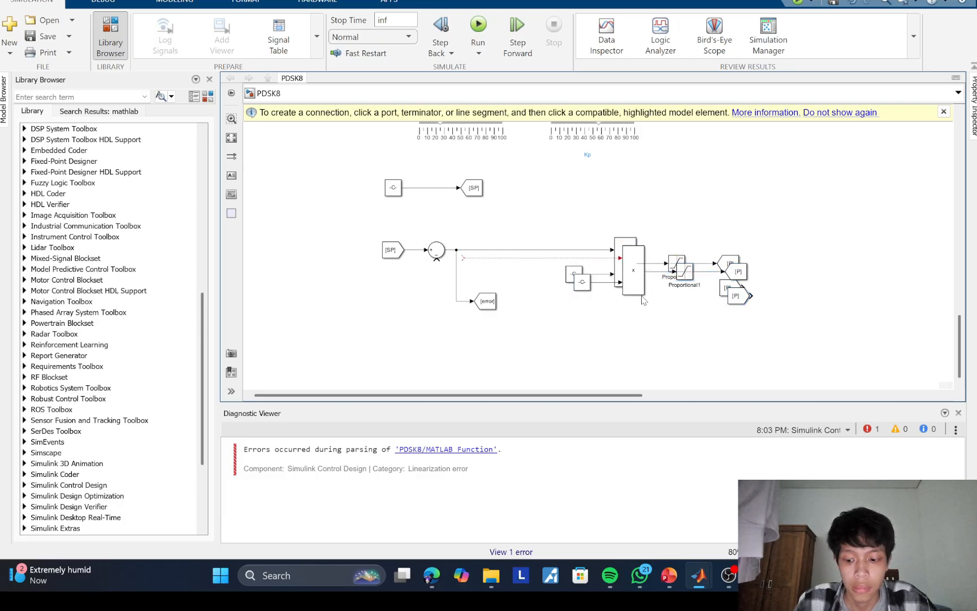
key("ctrl+z")
key("ctrl+v")
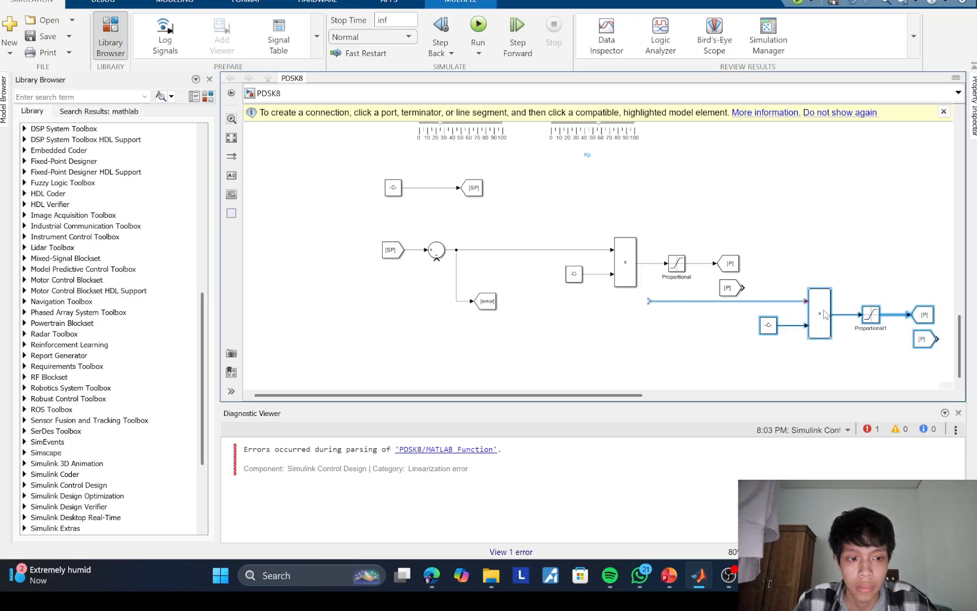
left_click_drag(813, 302, 622, 321)
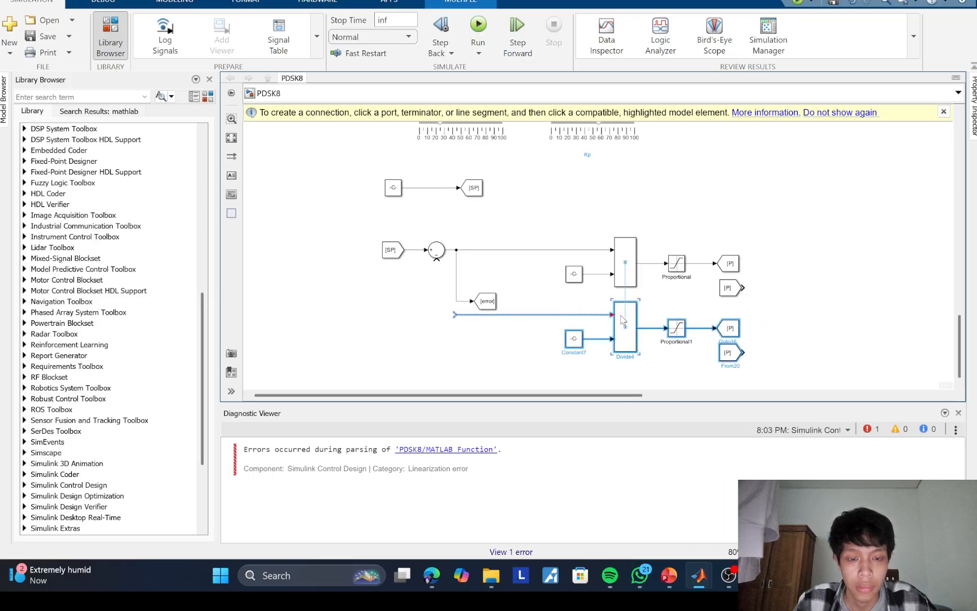
Step: Rename the duplicated Saturation block Integral
left_click(676, 328)
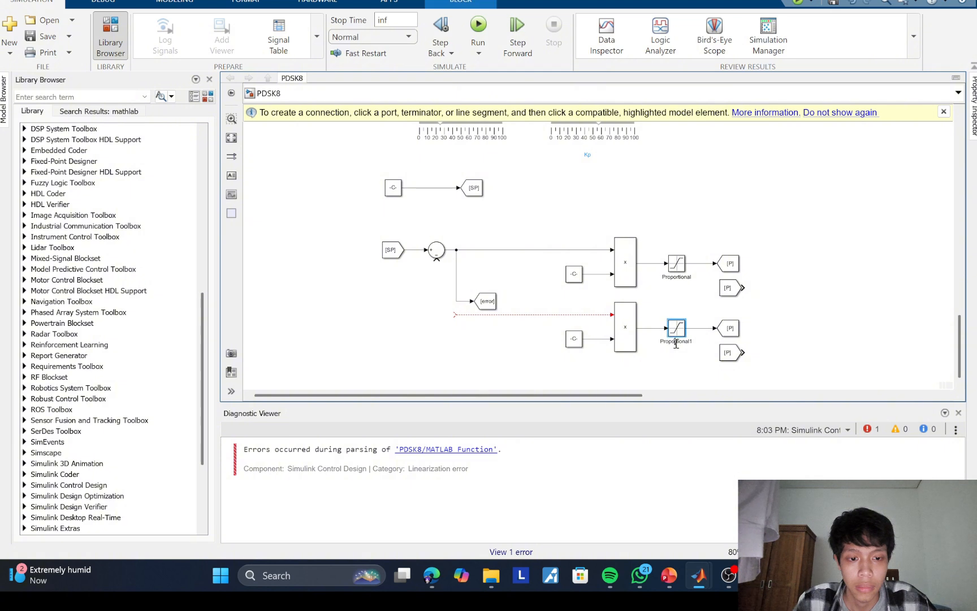
left_click_drag(693, 341, 670, 339)
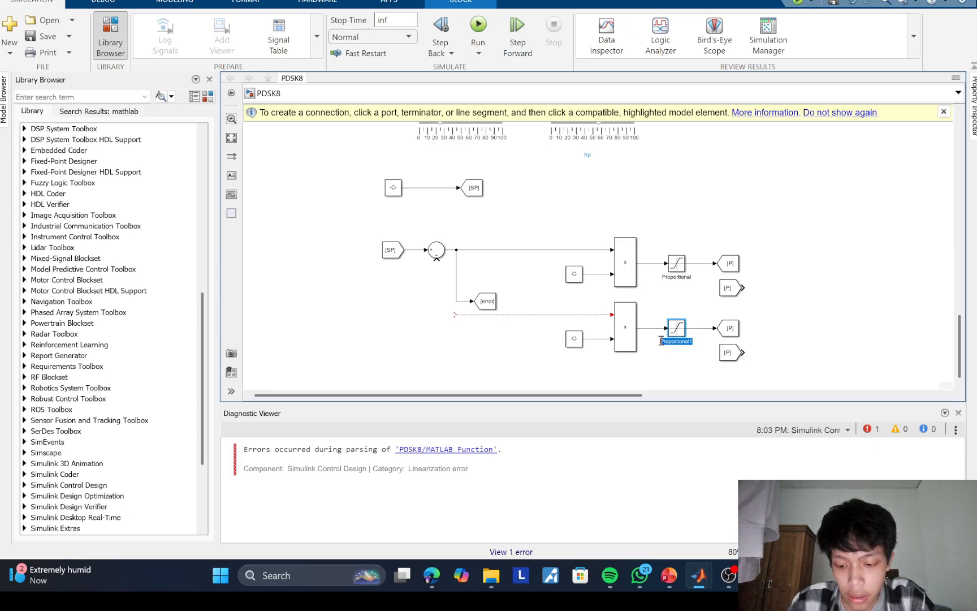
type("D")
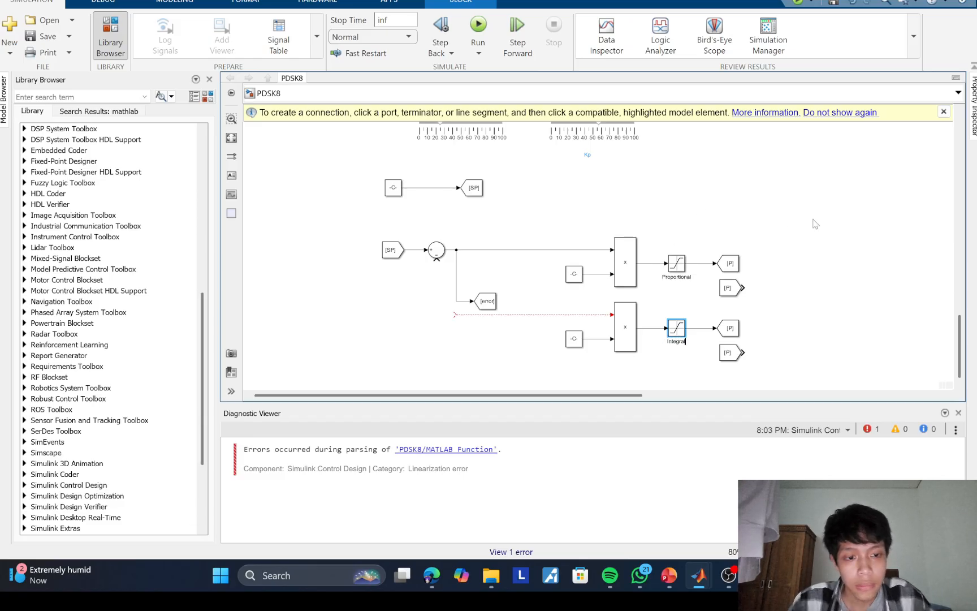
Step: Set the tags of the duplicated Goto and From blocks in the Integral branch to I
double_click(731, 328)
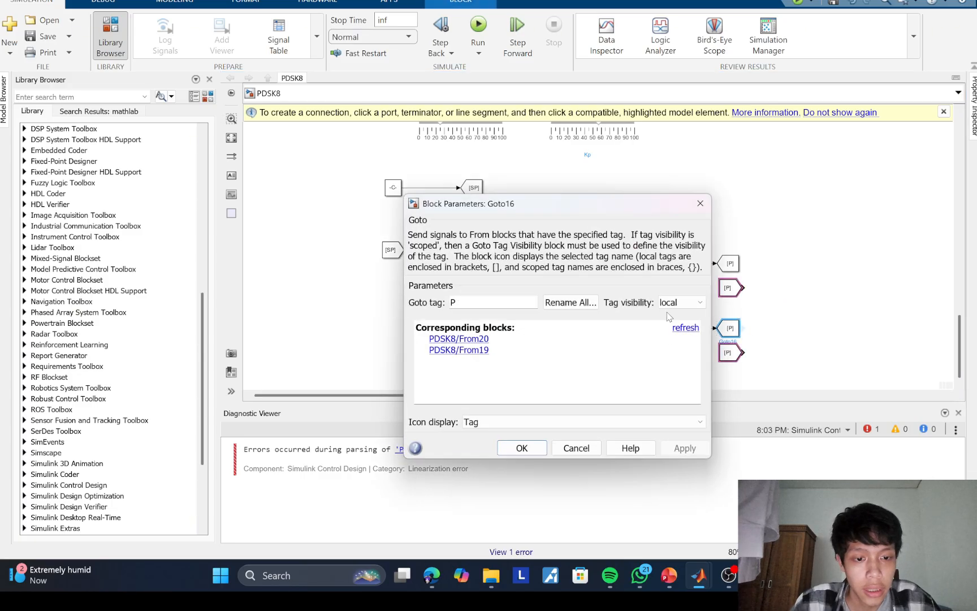
double_click(491, 302)
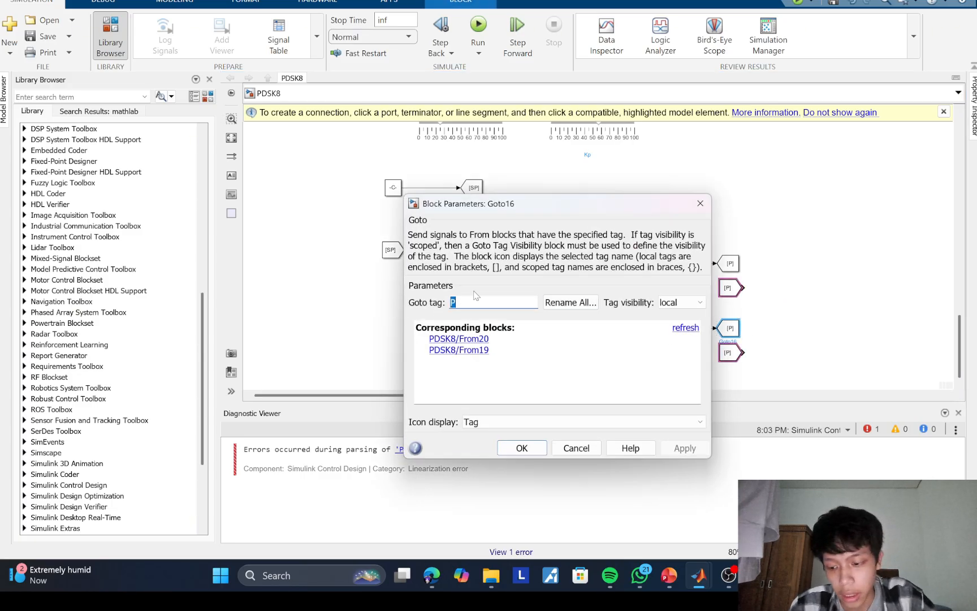
type("I")
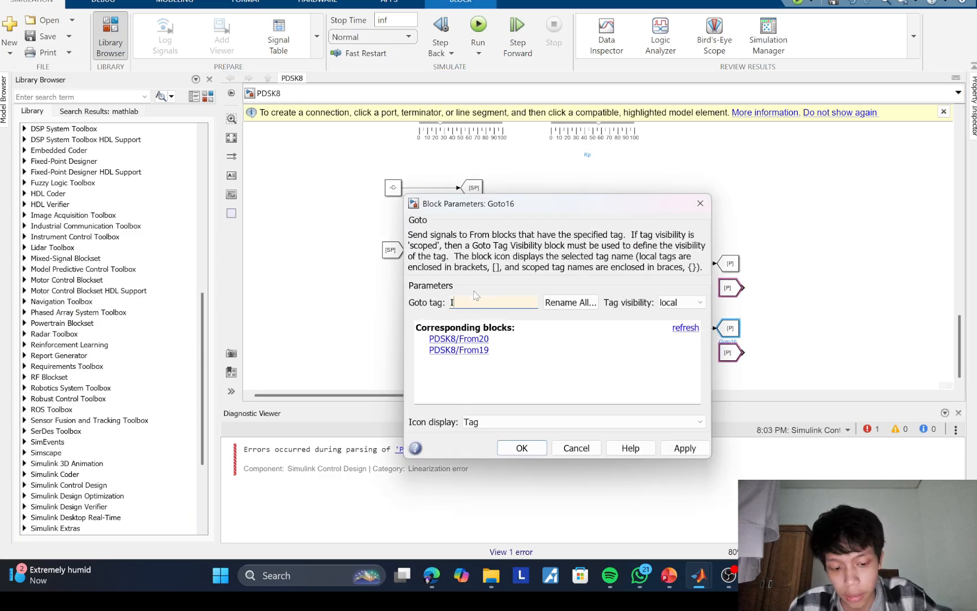
left_click(522, 448)
double_click(730, 352)
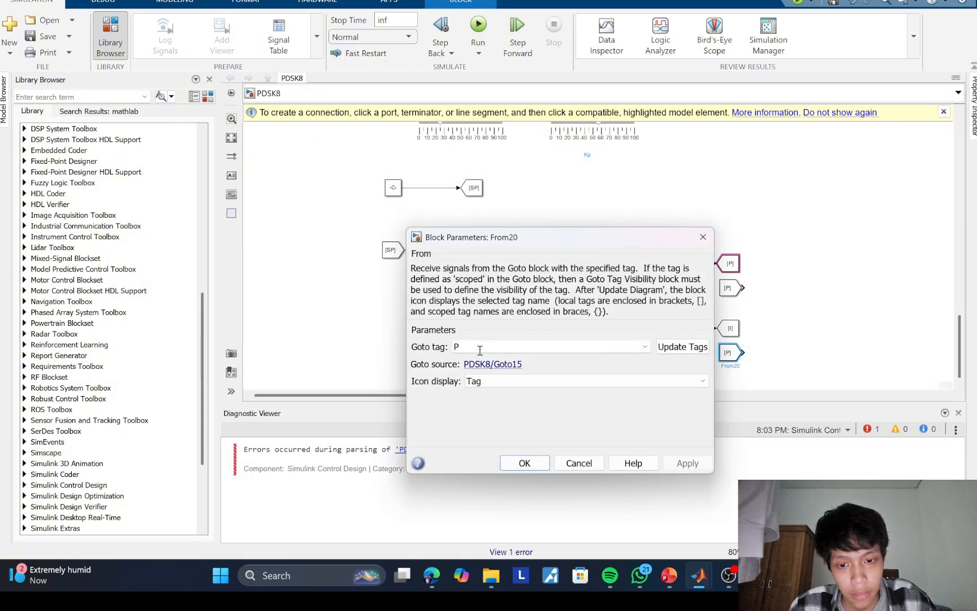
double_click(455, 347)
type("I")
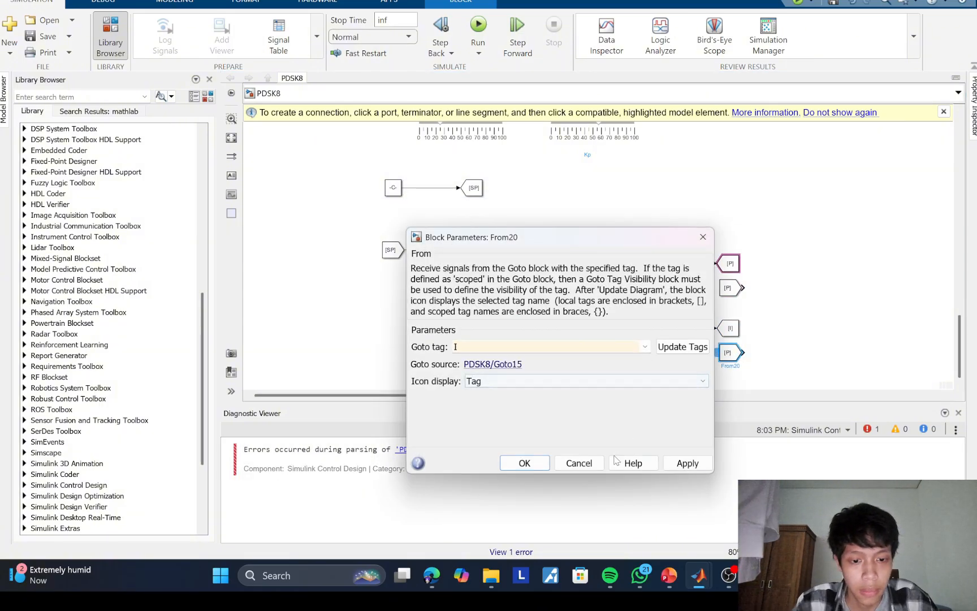
left_click(525, 463)
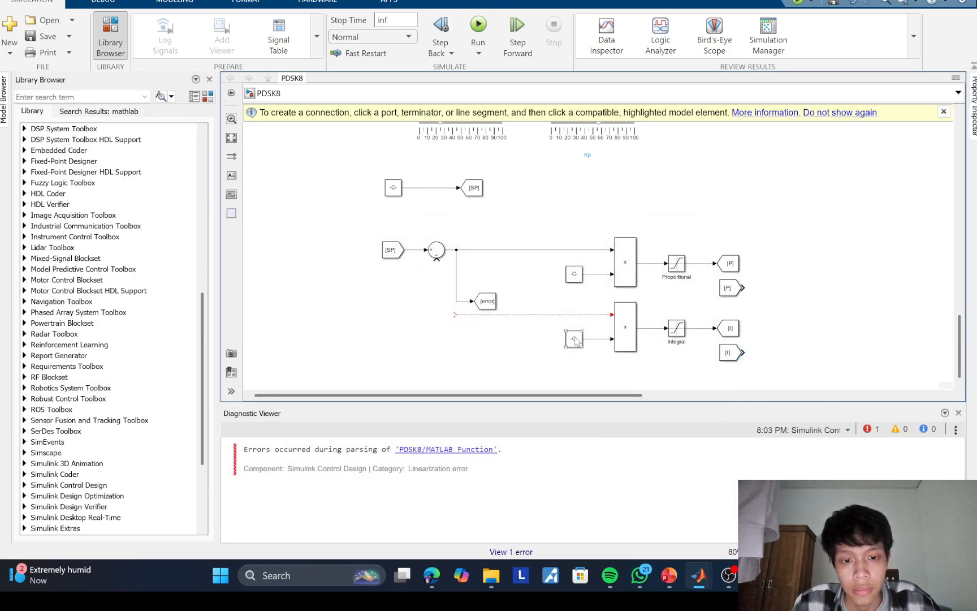
left_click(637, 143)
left_click_drag(631, 139, 774, 290)
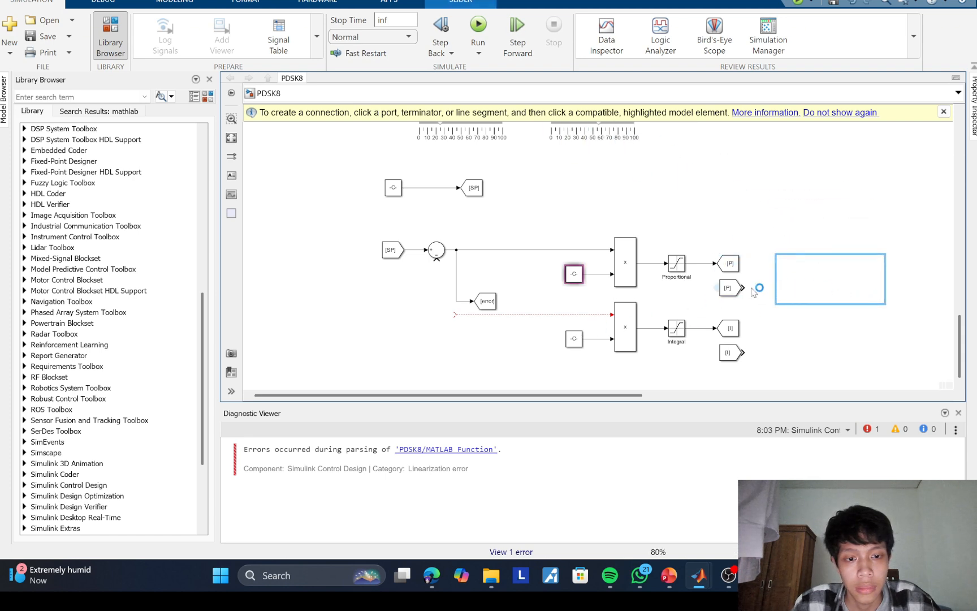
double_click(806, 284)
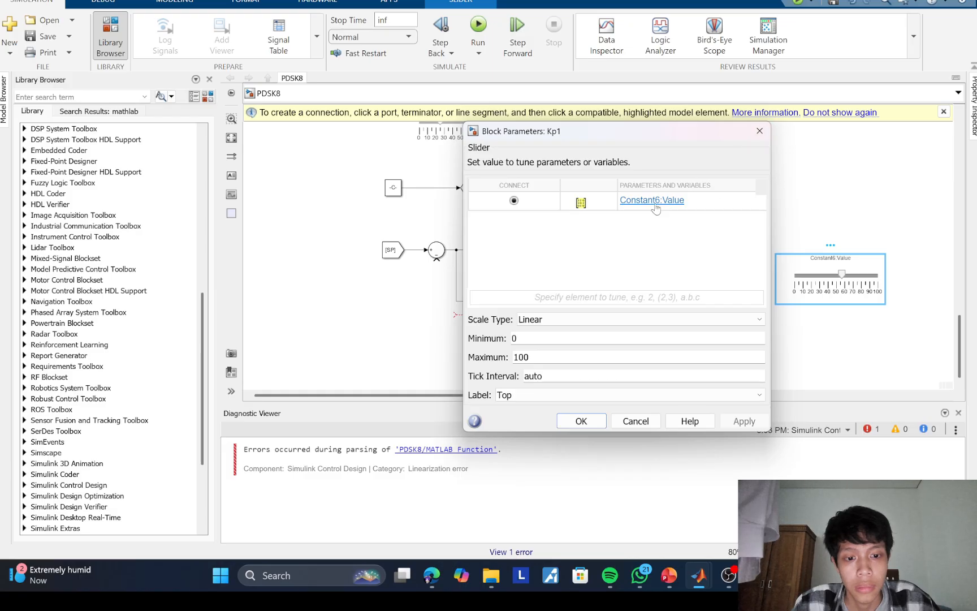
left_click(759, 130)
left_click(798, 275)
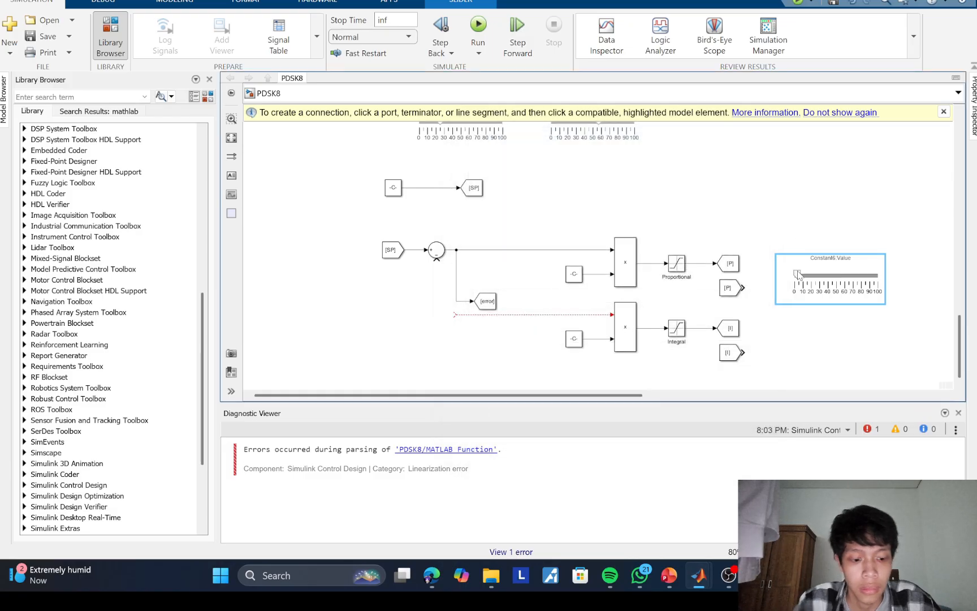
key("Delete")
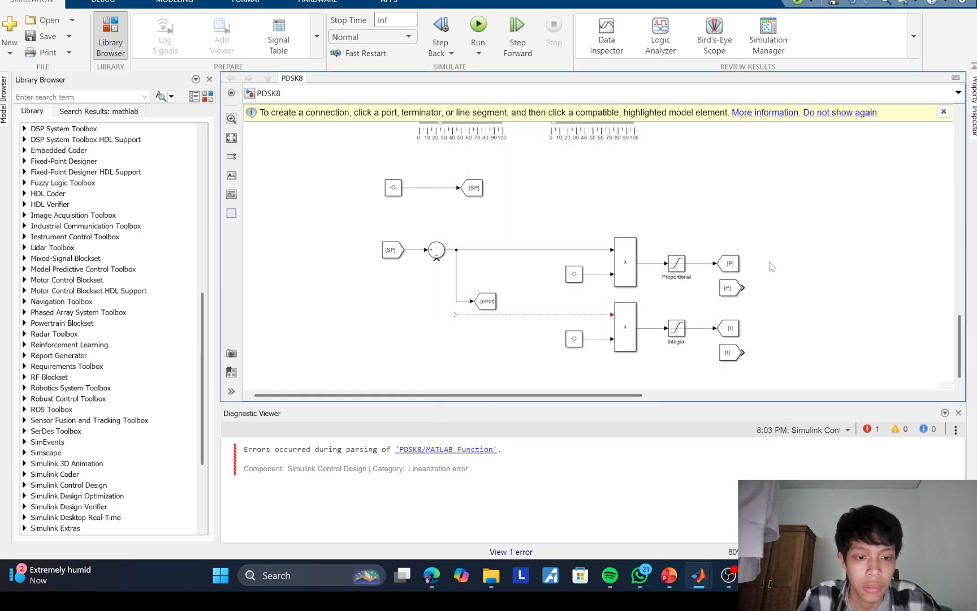
Step: Add a Slider block above the branches and connect it to the value of the Integral branch's Constant
double_click(779, 215)
type("SLI")
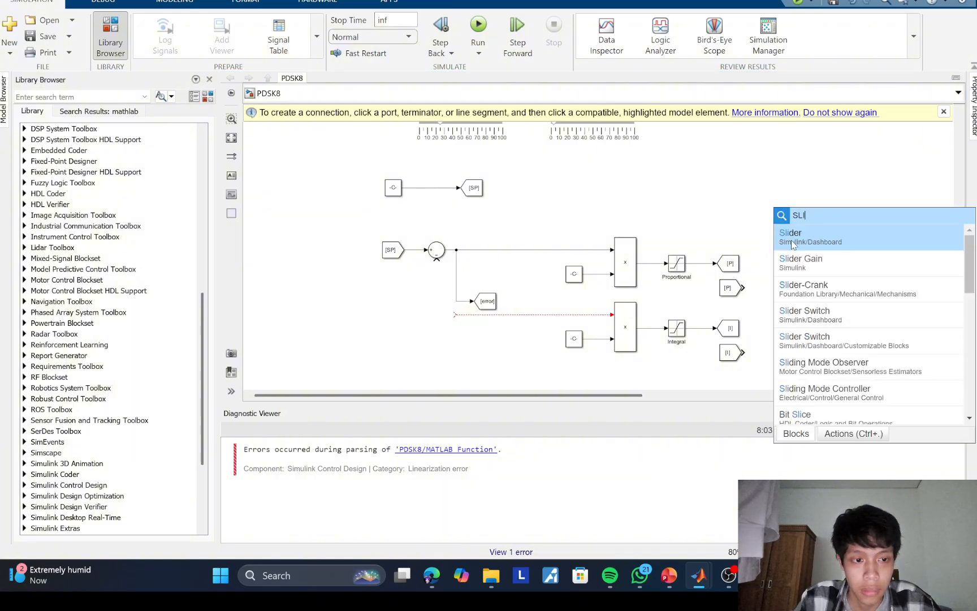
left_click(792, 238)
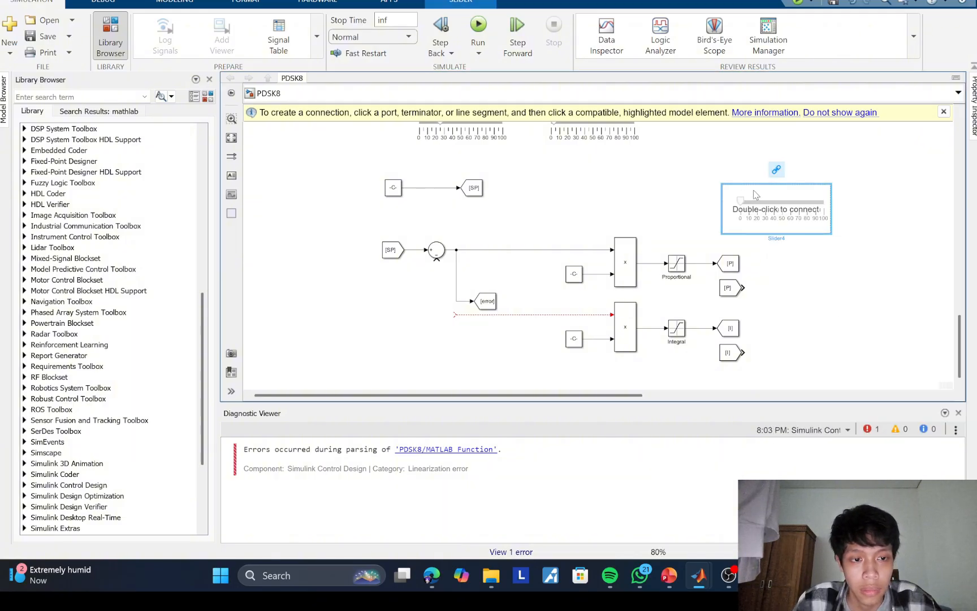
double_click(730, 219)
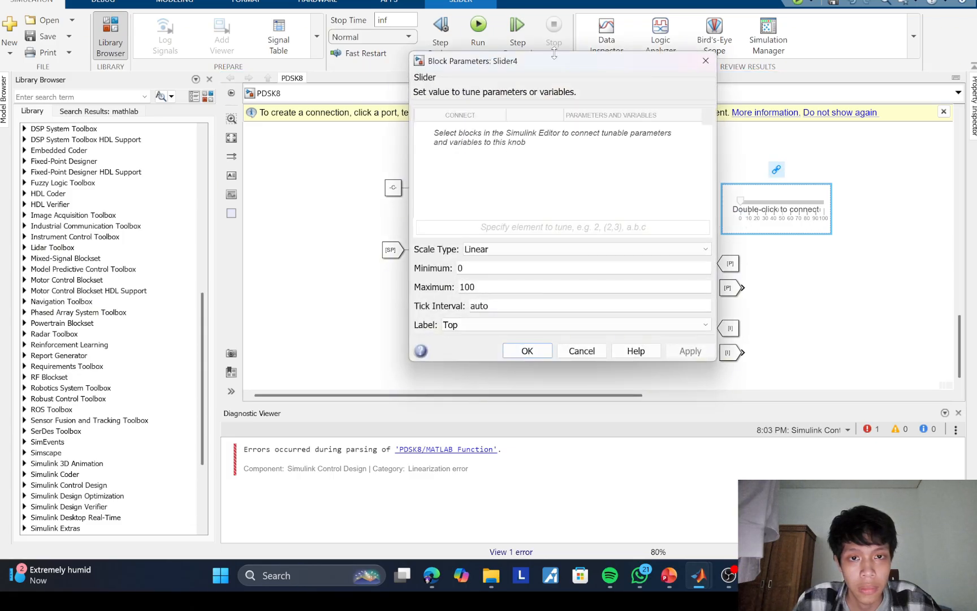
left_click_drag(509, 61, 333, 73)
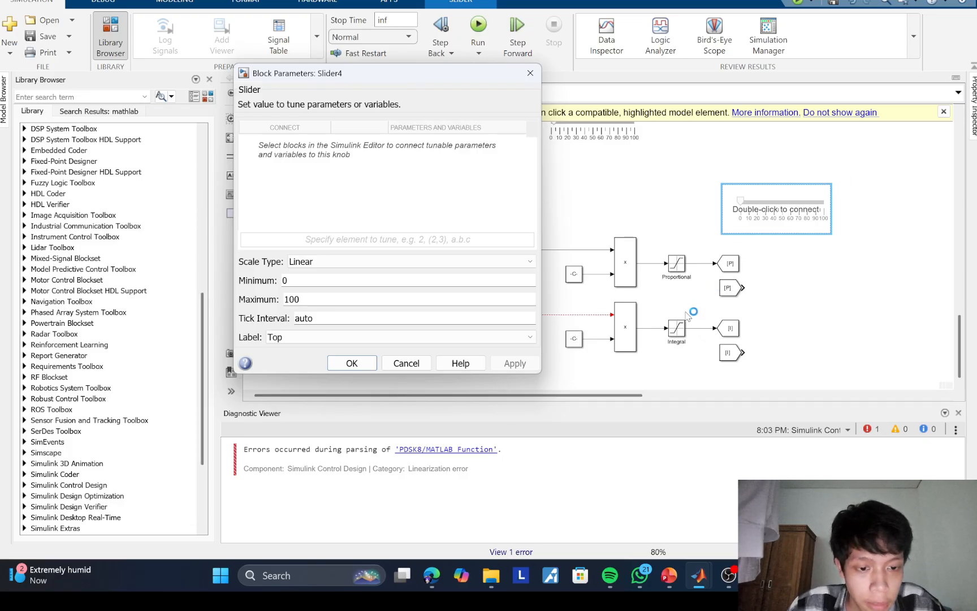
left_click(575, 338)
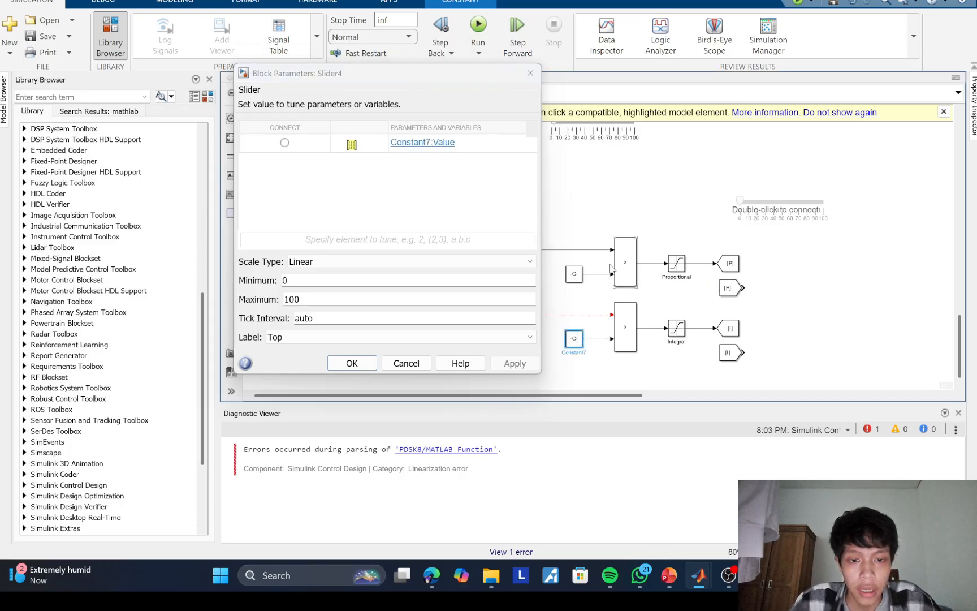
left_click(285, 143)
left_click(346, 367)
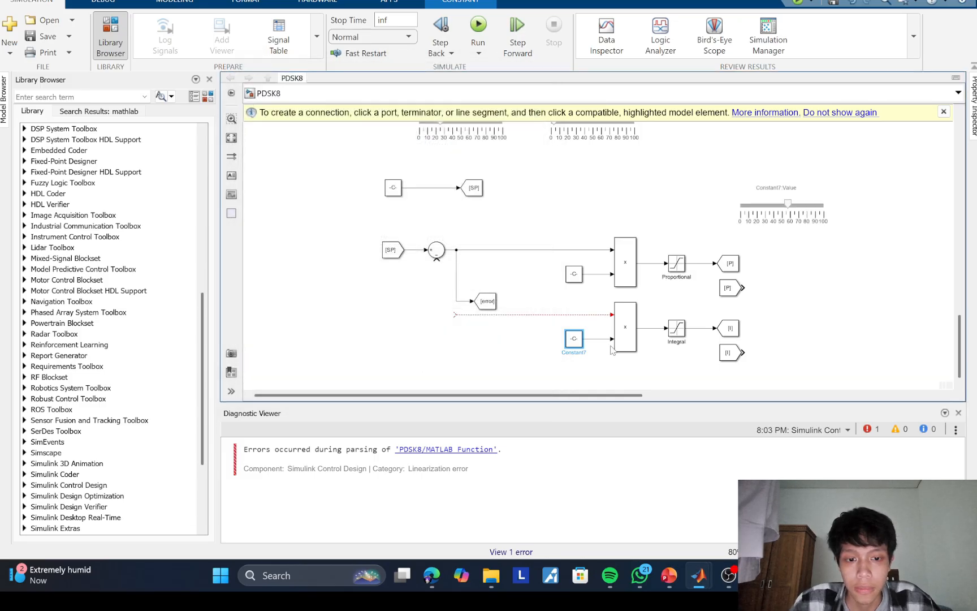
Step: Move the new slider up into the row beside the two existing sliders
left_click_drag(763, 209, 699, 128)
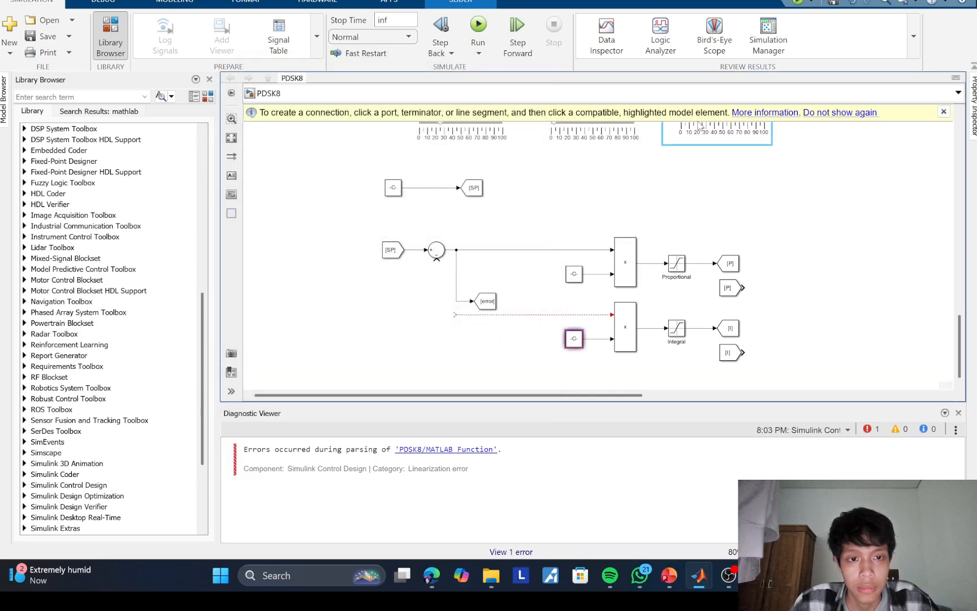
left_click(728, 160)
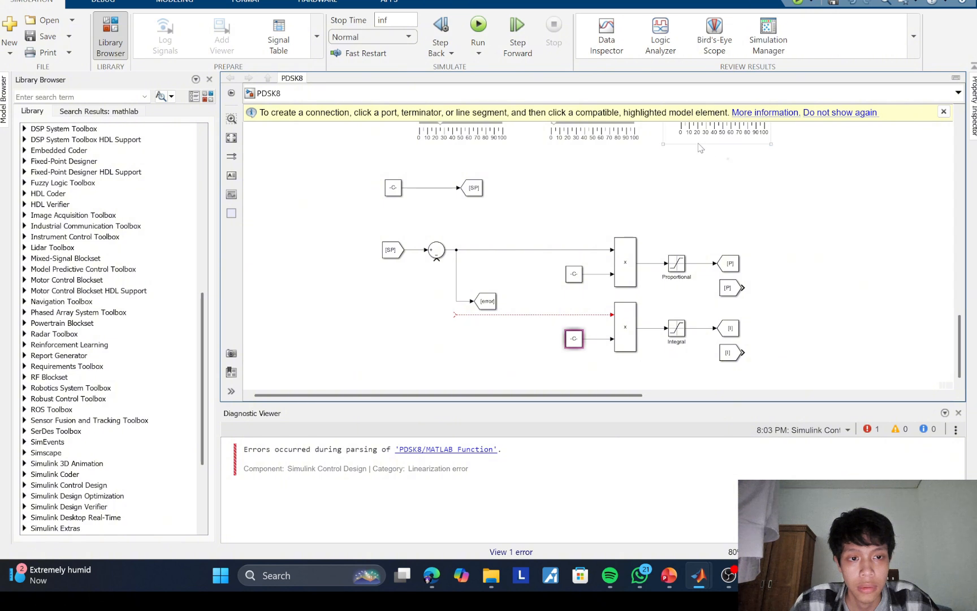
left_click(698, 143)
left_click(705, 161)
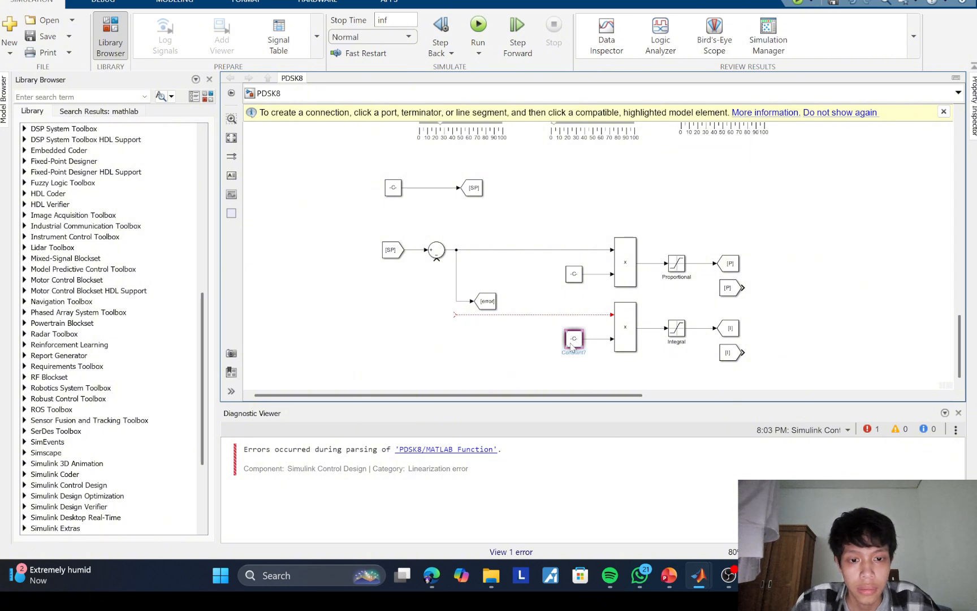
Step: Try to rename the Constant block in the proportional branch Kp
left_click(578, 276)
left_click(579, 288)
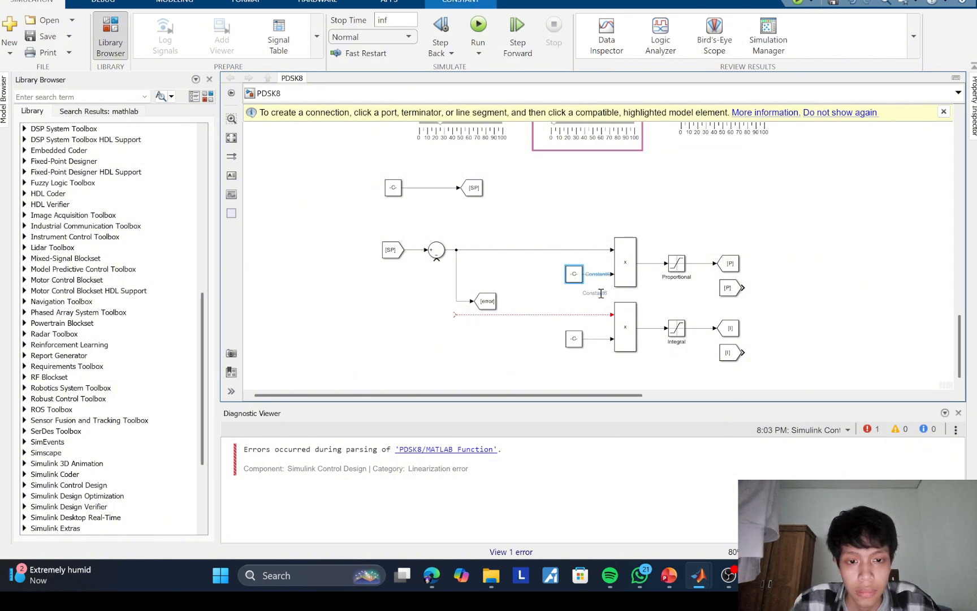
double_click(577, 288)
type("Kp")
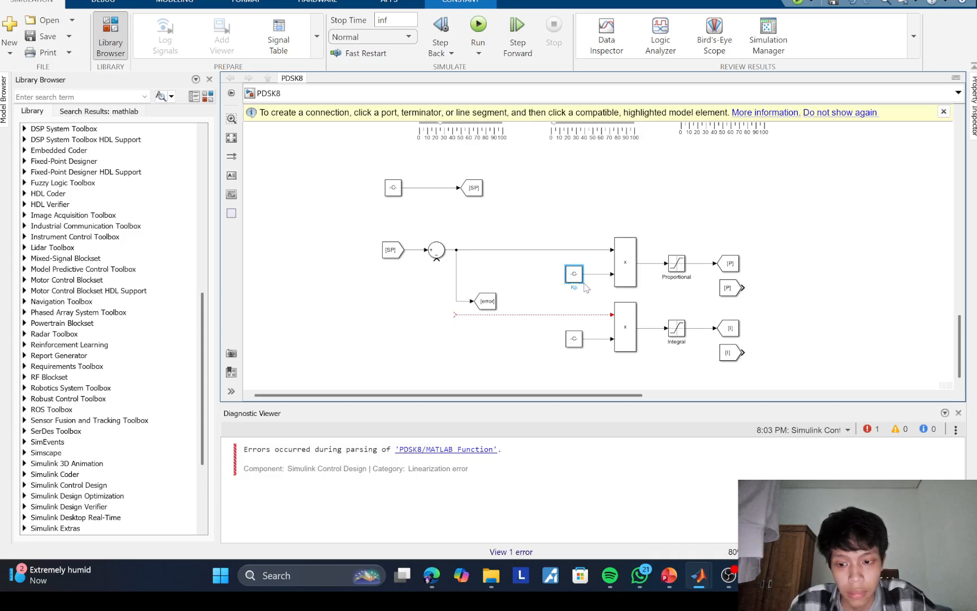
key("Return")
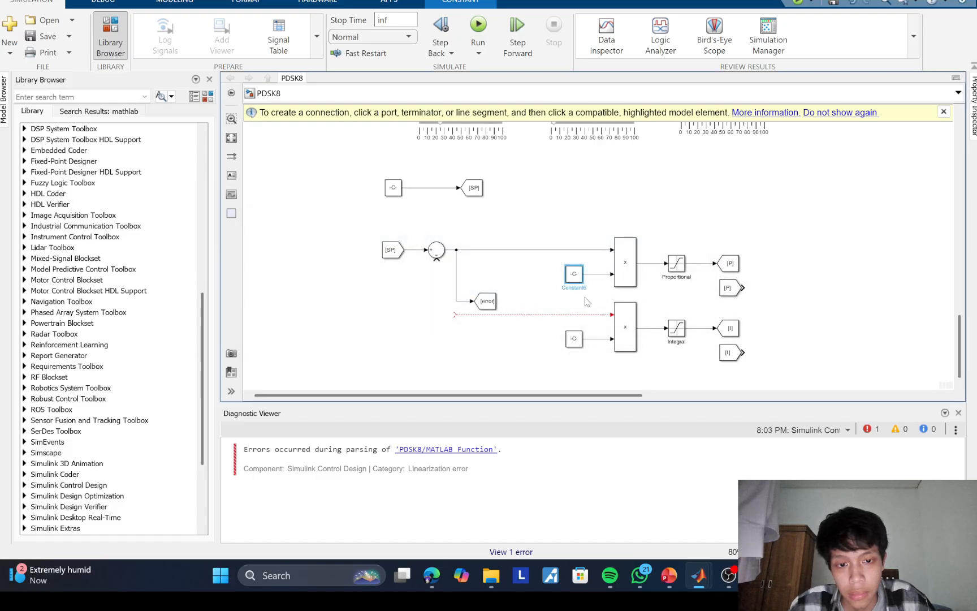
left_click_drag(588, 289, 548, 288)
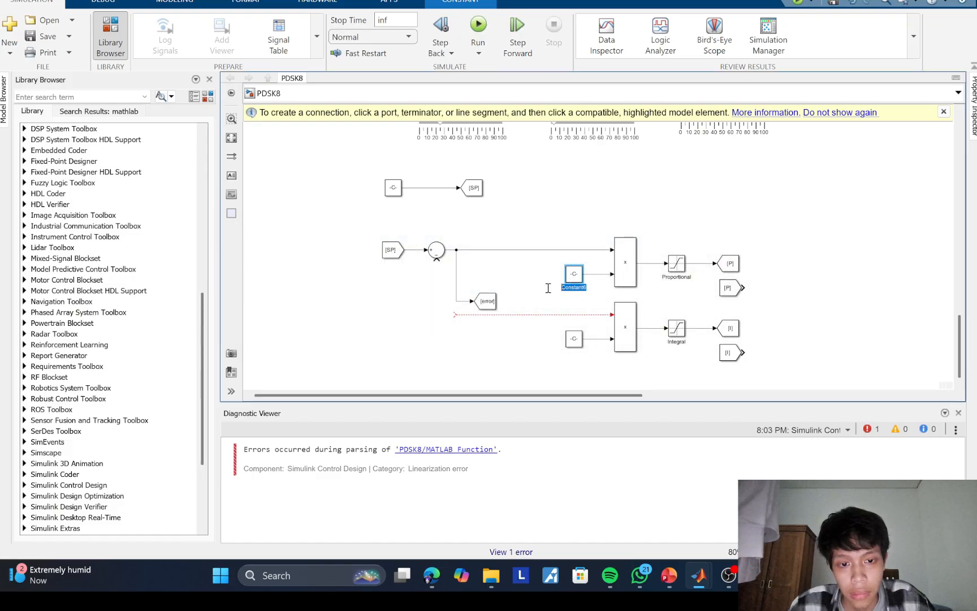
type("Kp")
key("Return")
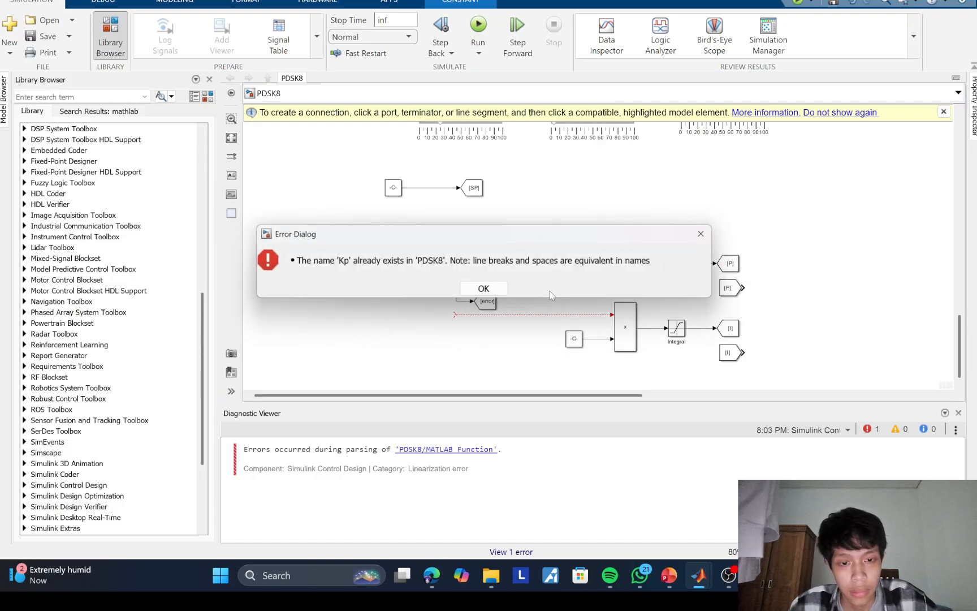
left_click(507, 288)
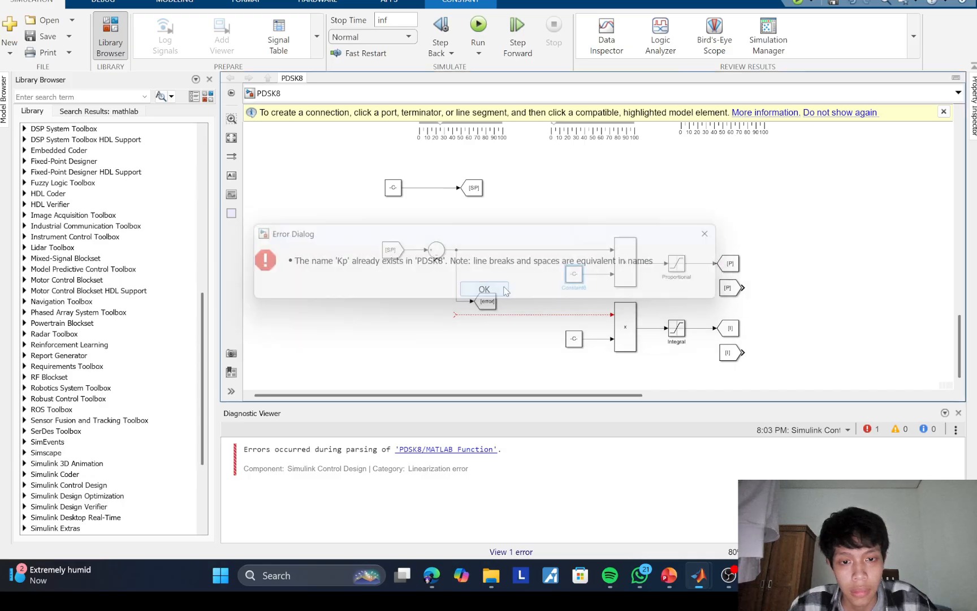
Step: Try to clear the name Kp from the slider that tunes the proportional Constant
right_click(572, 125)
left_click(552, 164)
left_click(564, 145)
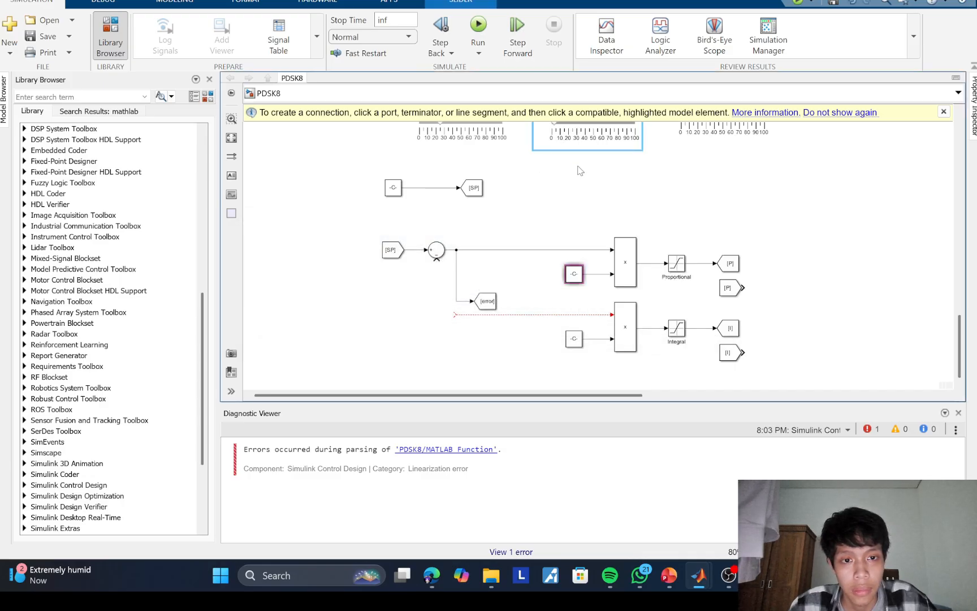
scroll(578, 167, "up", 2)
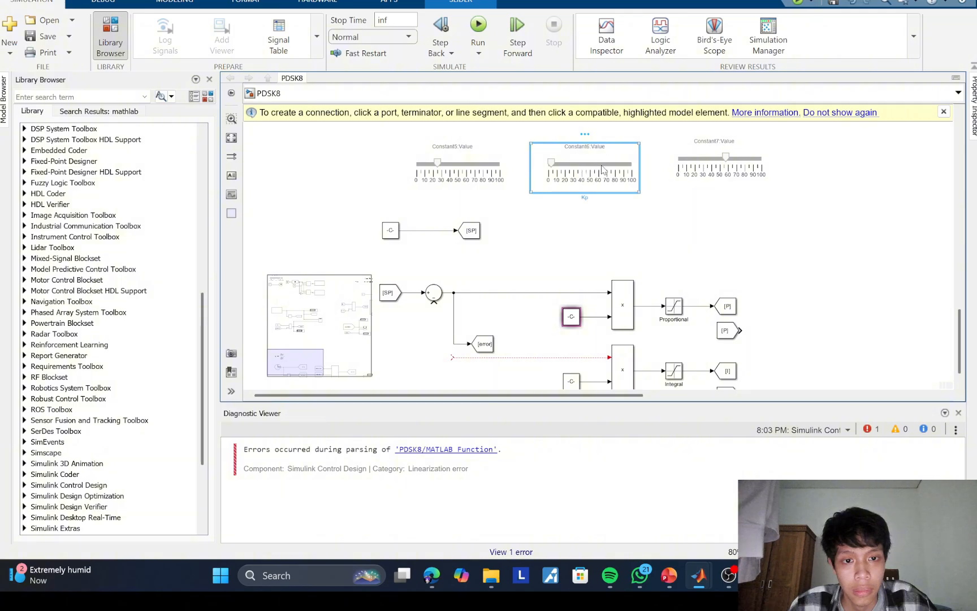
double_click(587, 195)
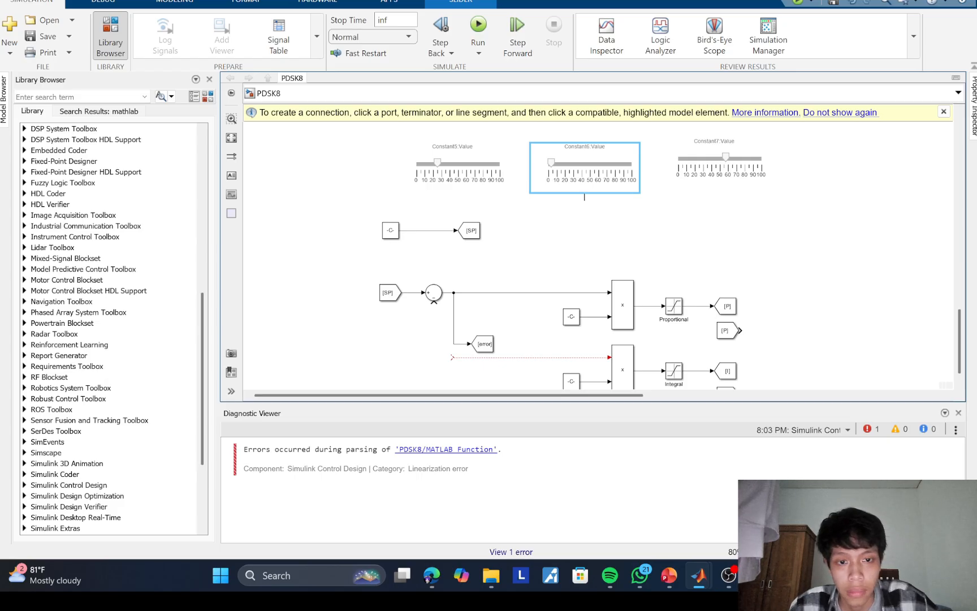
Step: Retry renaming the Constant that feeds the proportional multiplication to Kp
left_click(571, 317)
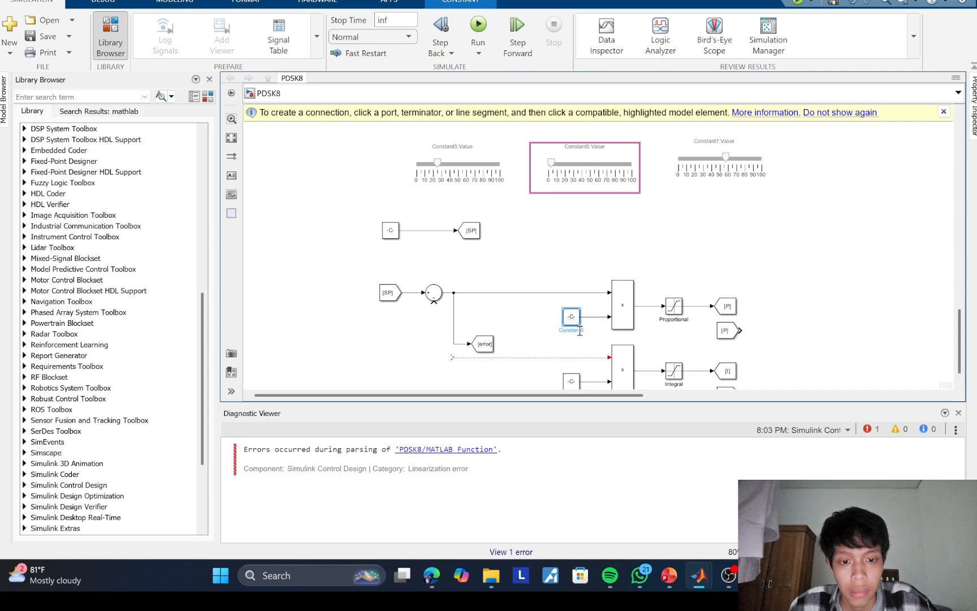
double_click(579, 331)
type("kp")
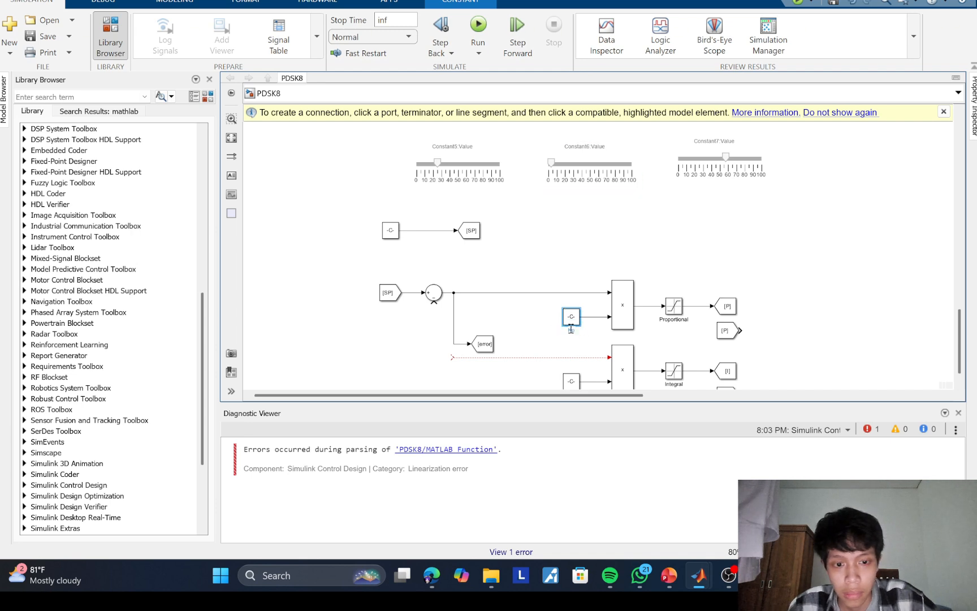
key("Return")
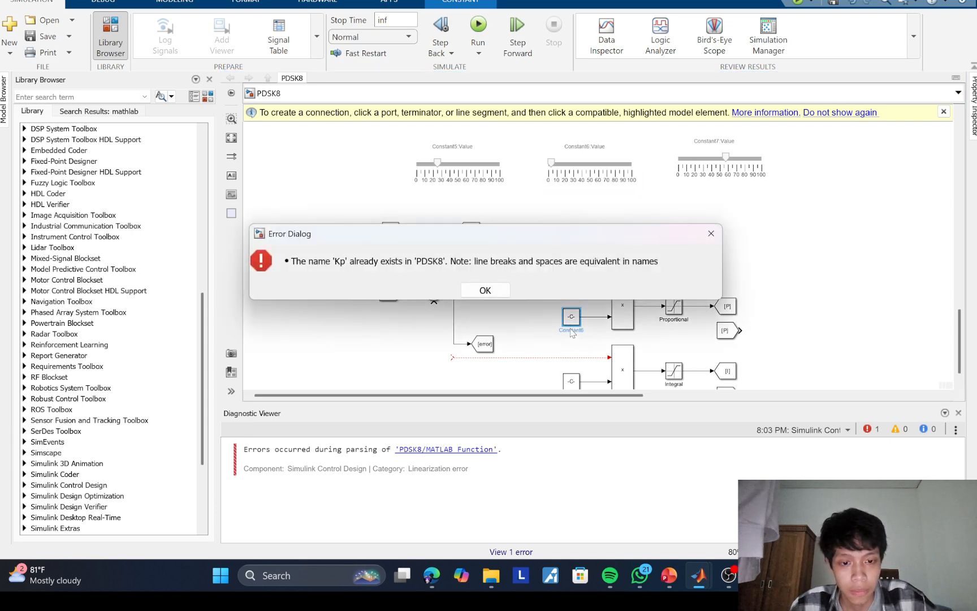
left_click(486, 290)
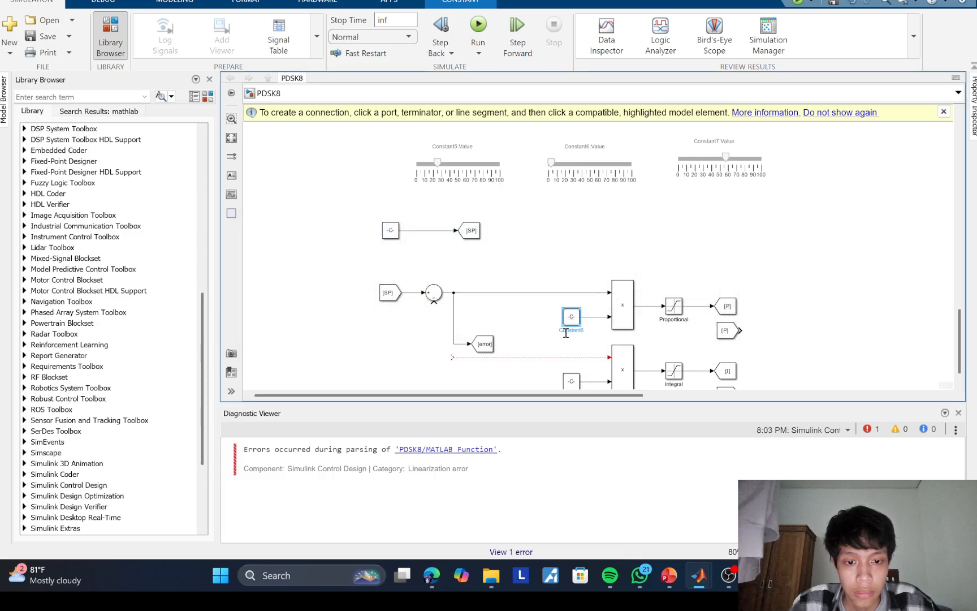
double_click(568, 334)
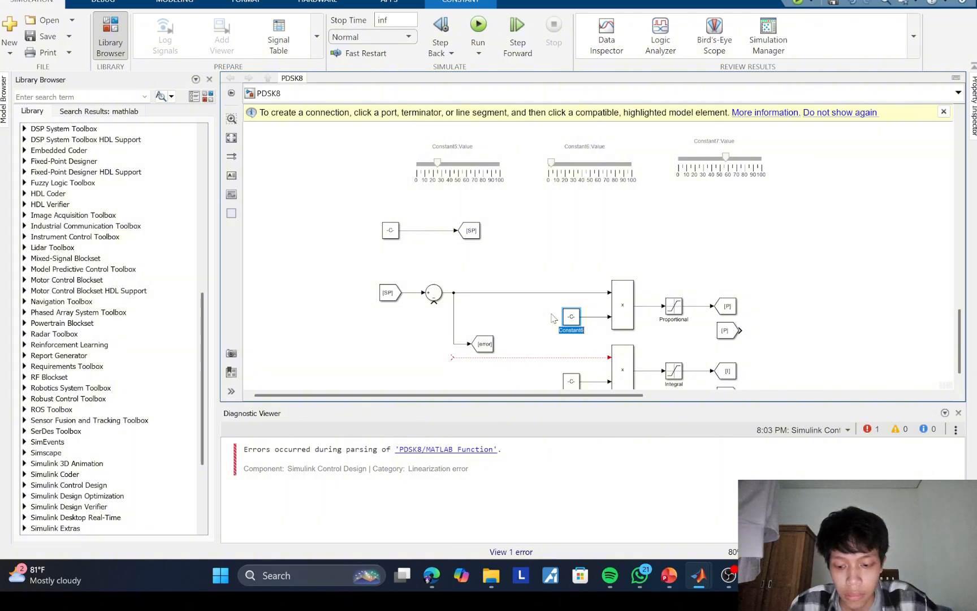
type("Kp")
left_click(544, 375)
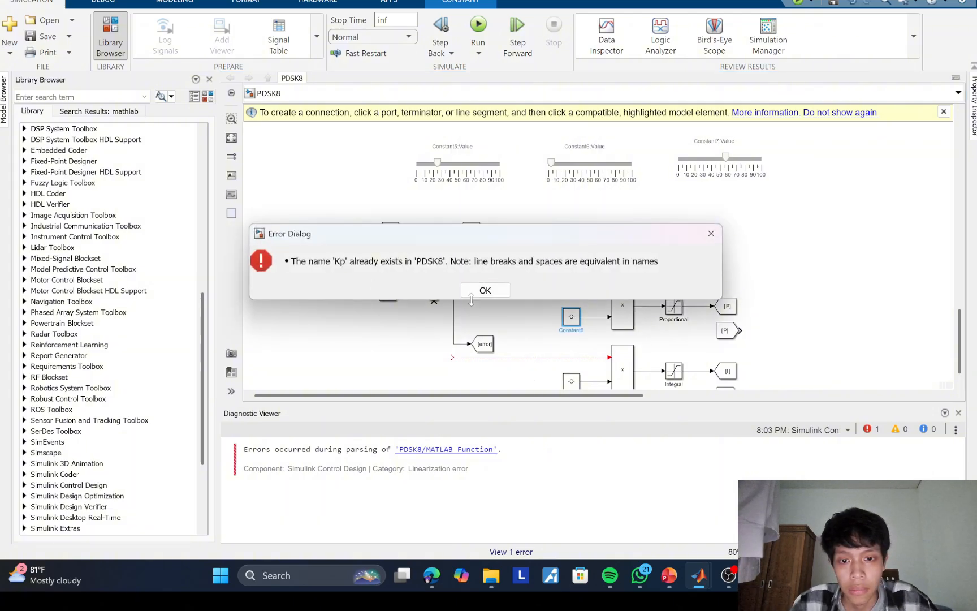
left_click(485, 290)
Step: Rename the slider that tunes the proportional Constant CONSTANT VALUE 6
left_click(589, 174)
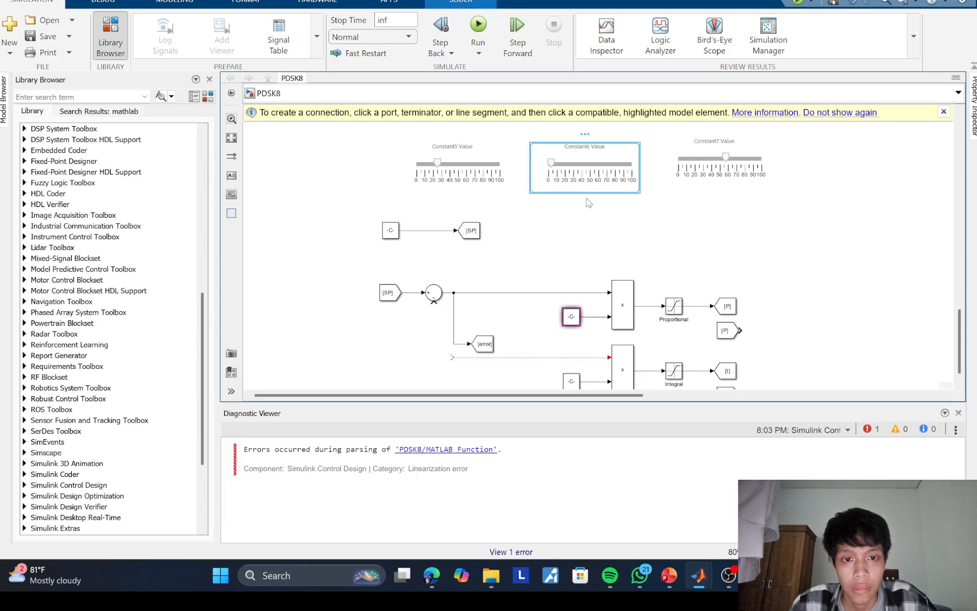
left_click(581, 200)
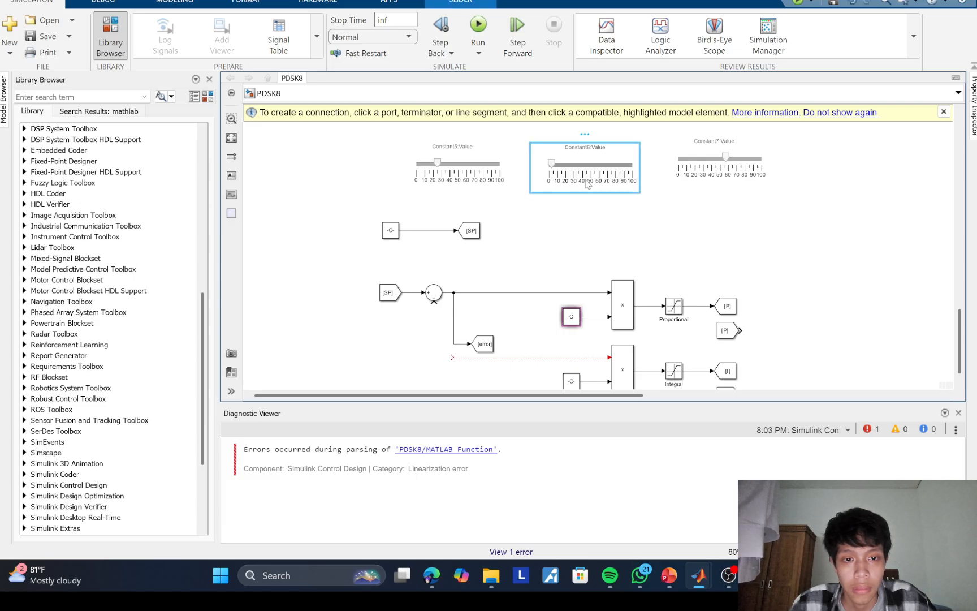
left_click(585, 180)
double_click(588, 197)
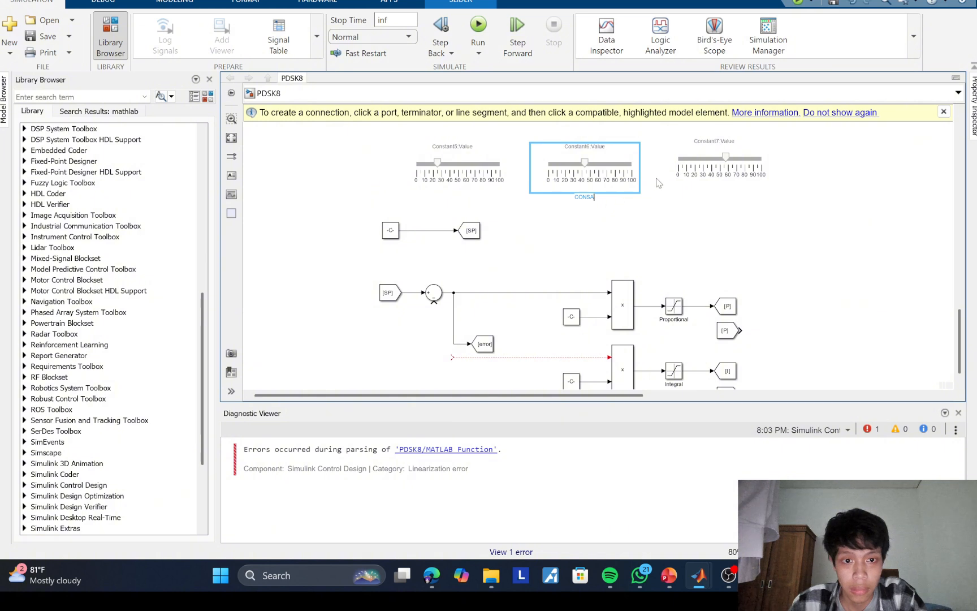
key("BackSpace")
type("CONSTANT C")
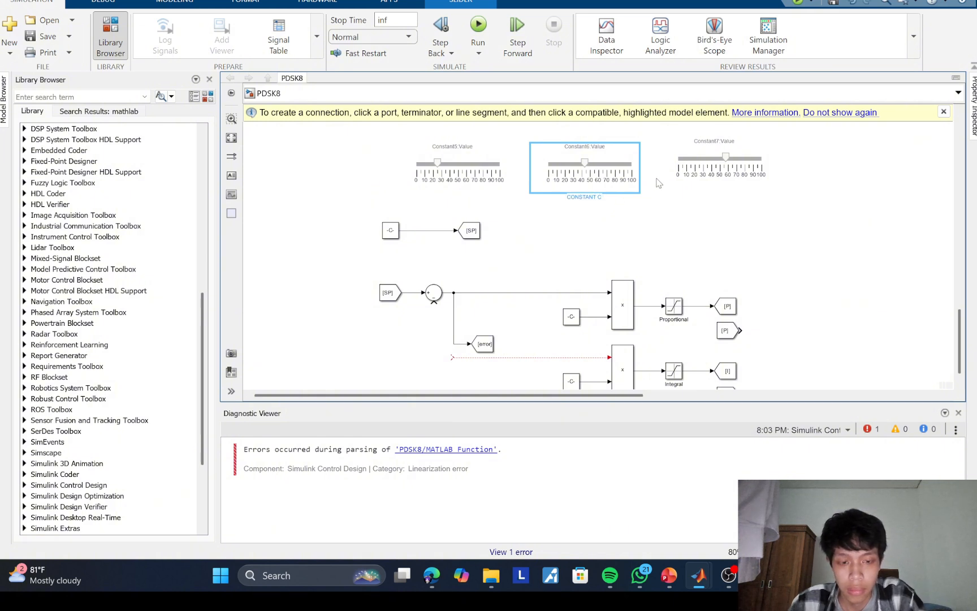
key("BackSpace")
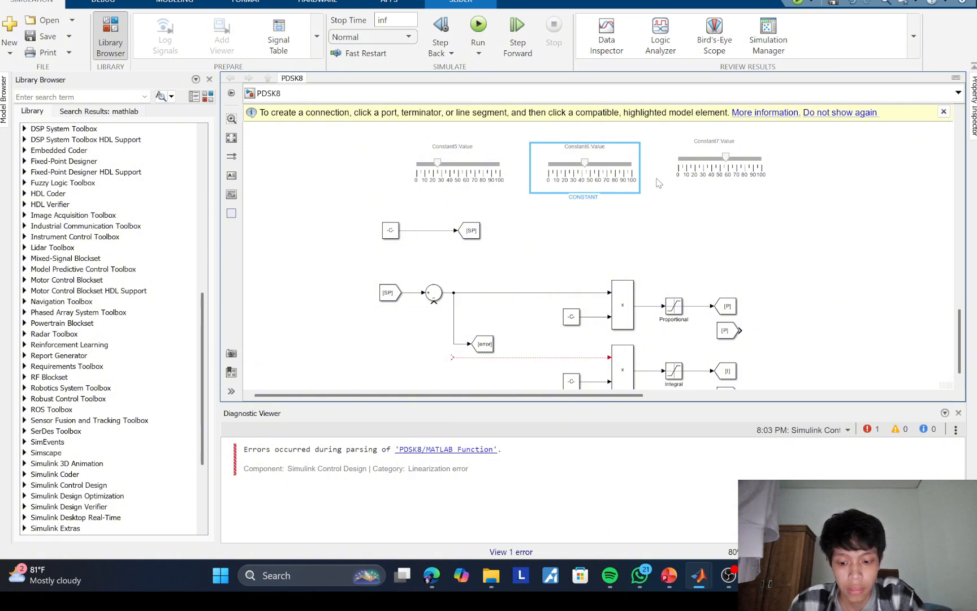
type("VALUE 6")
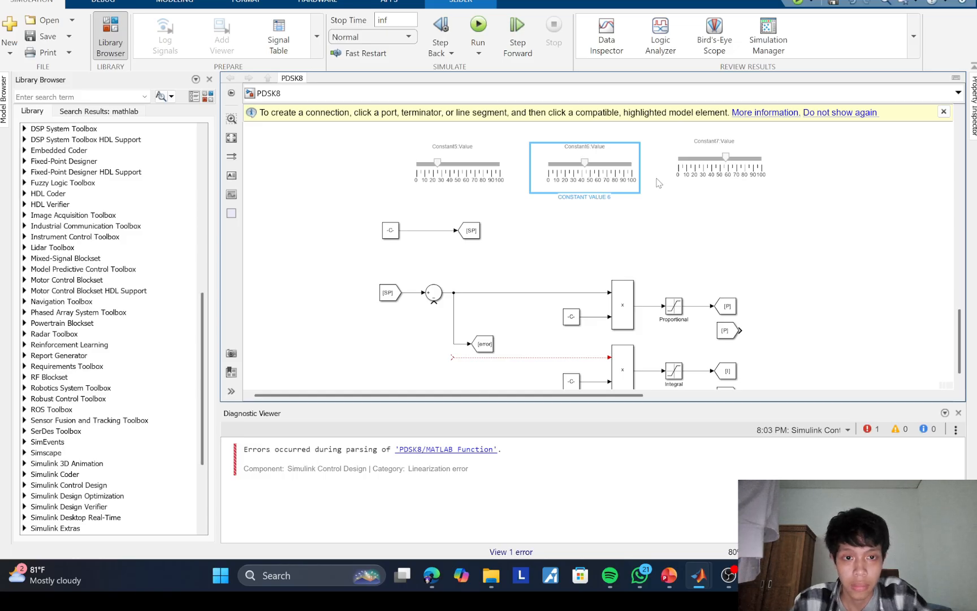
left_click(582, 252)
Step: Rename the proportional branch's Constant block Kp
left_click(577, 322)
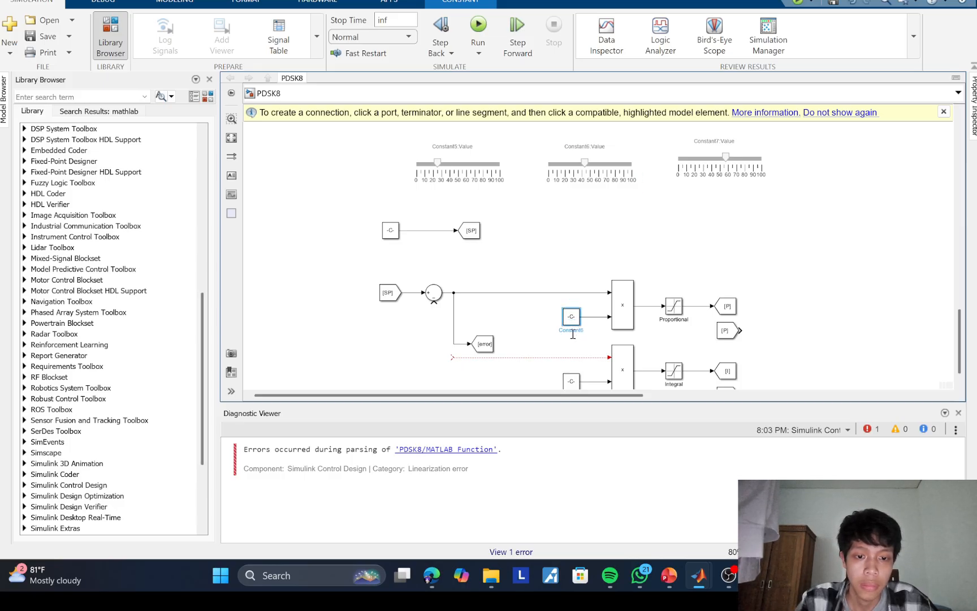
double_click(571, 330)
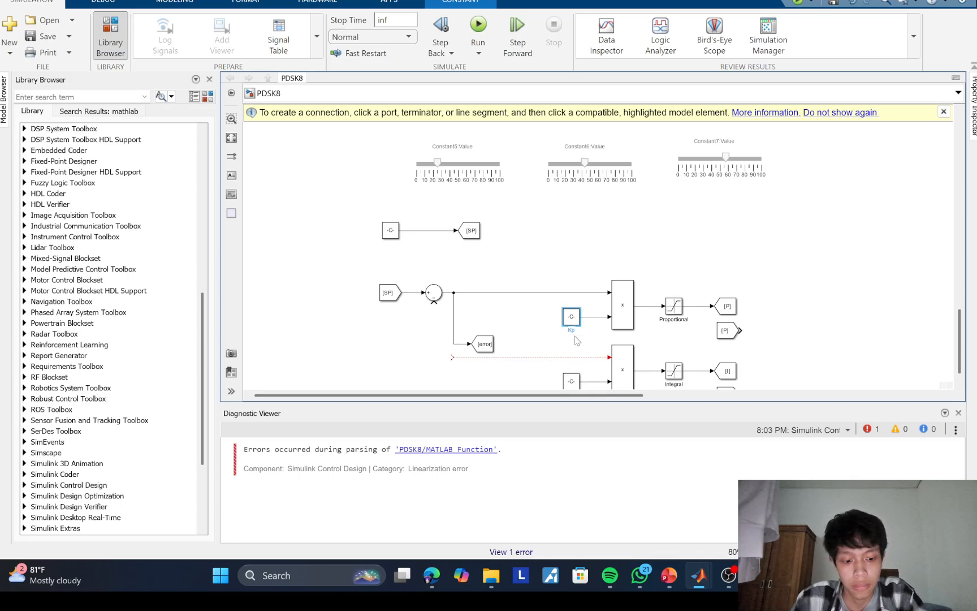
Step: Rename the Constant block that feeds the integral multiplication Ki
scroll(622, 272, "down", 3)
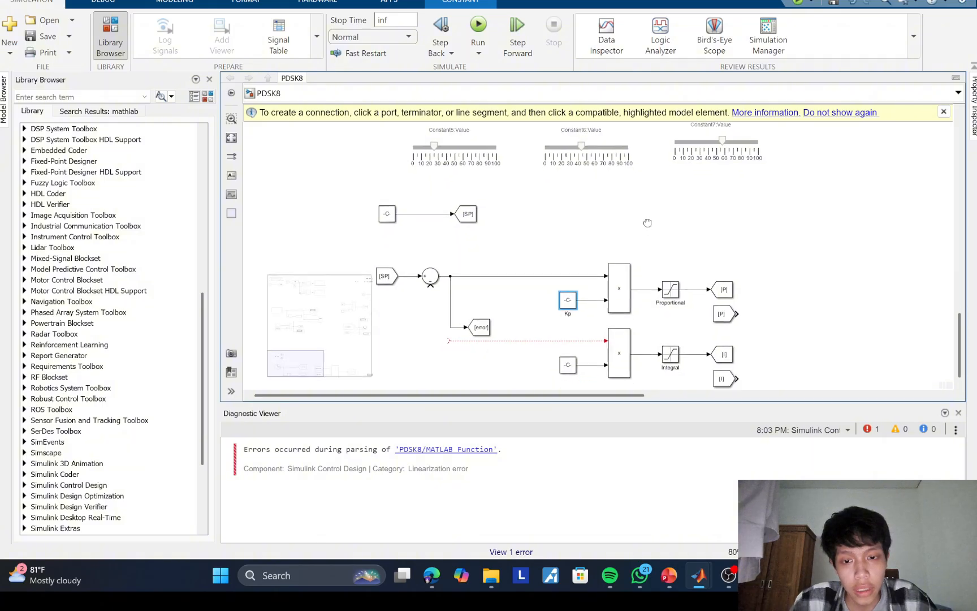
left_click(566, 298)
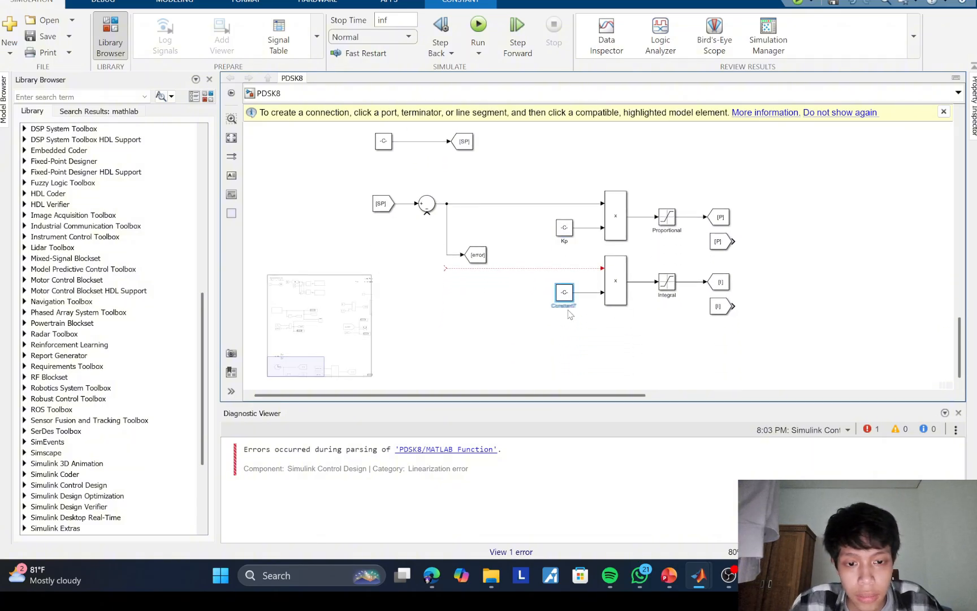
double_click(569, 306)
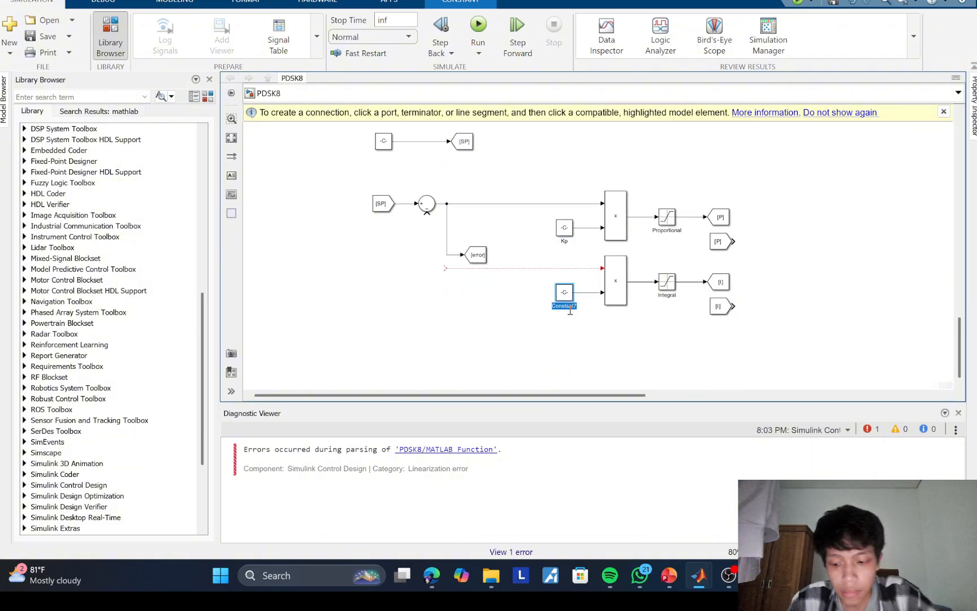
type("Ki")
left_click(533, 315)
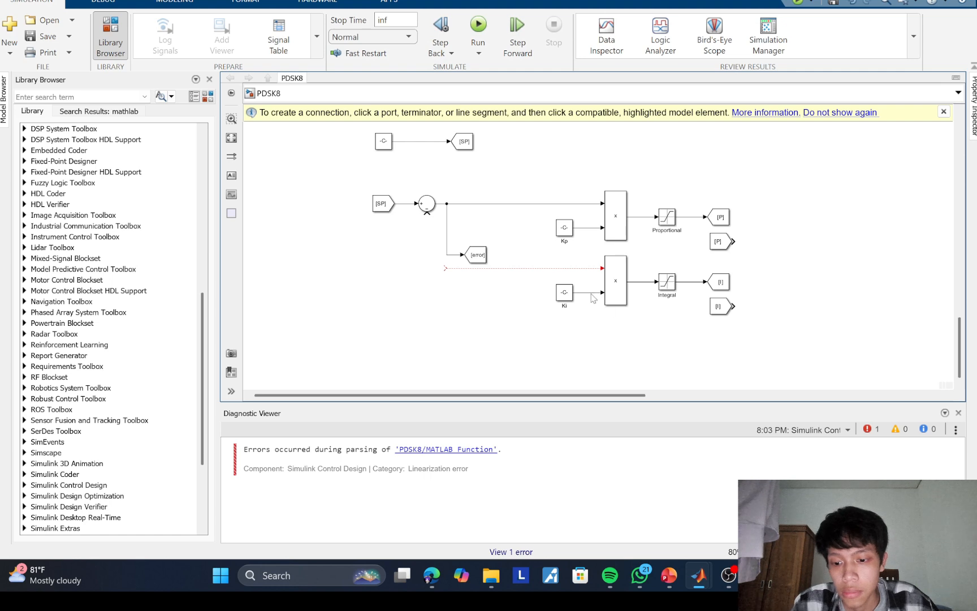
Step: Copy the proportional multiplication block to a spot before the Ki Constant and connect its output to the integral multiplication's open input
left_click(501, 270)
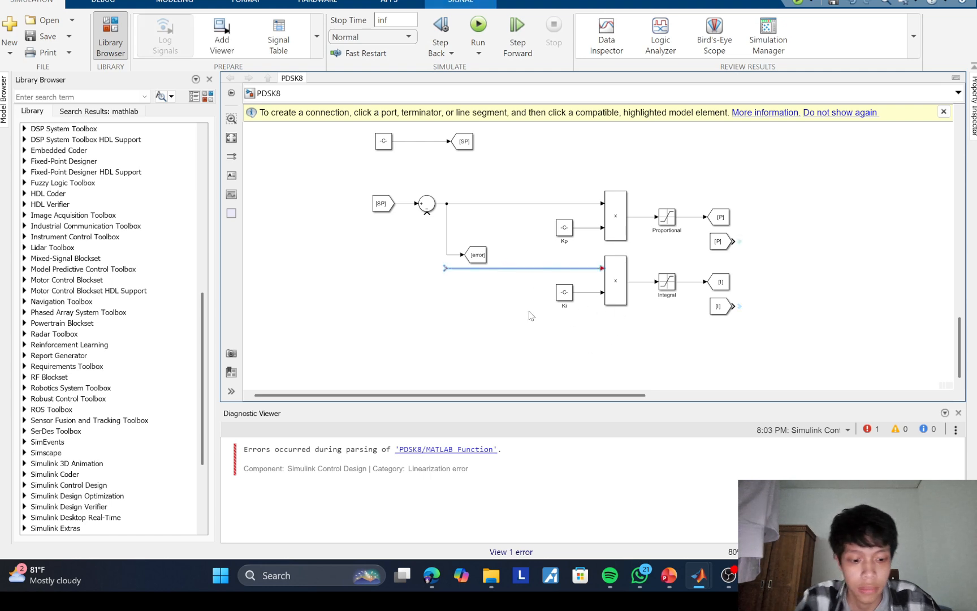
left_click(554, 253)
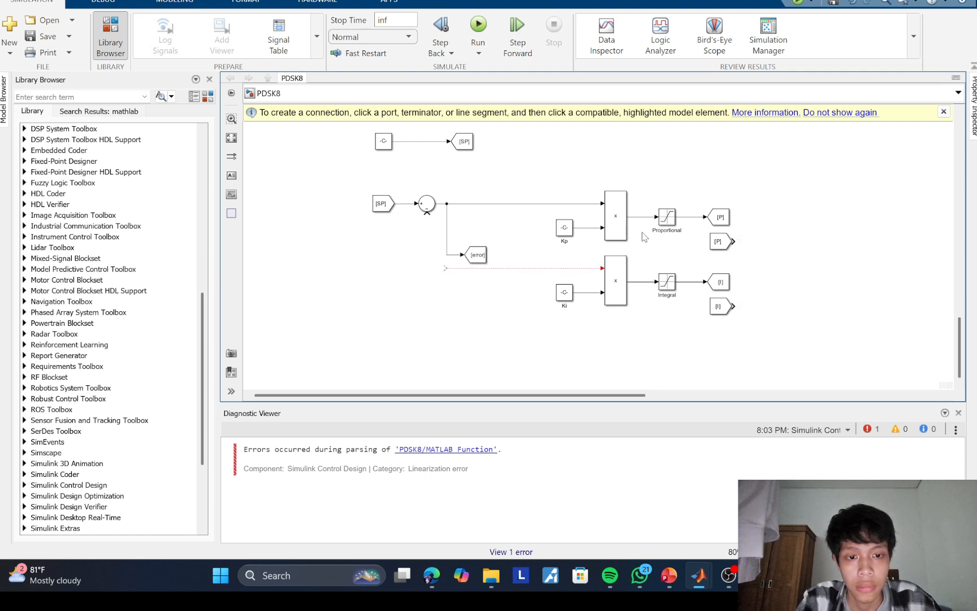
left_click_drag(621, 225, 517, 304)
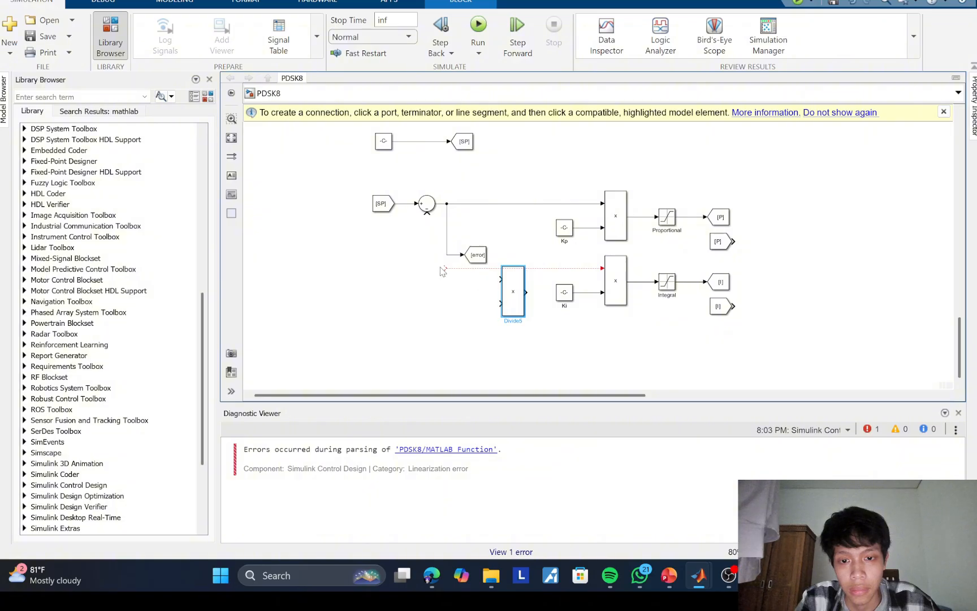
left_click_drag(445, 268, 526, 292)
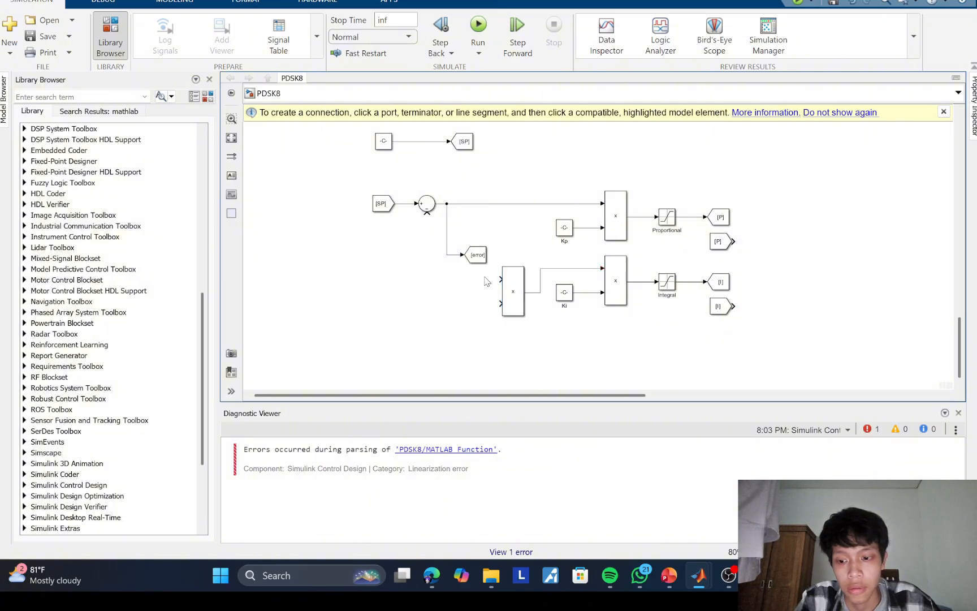
Step: Add a MATLAB Function block and a Delay block ahead of the copied multiplication block
double_click(458, 310)
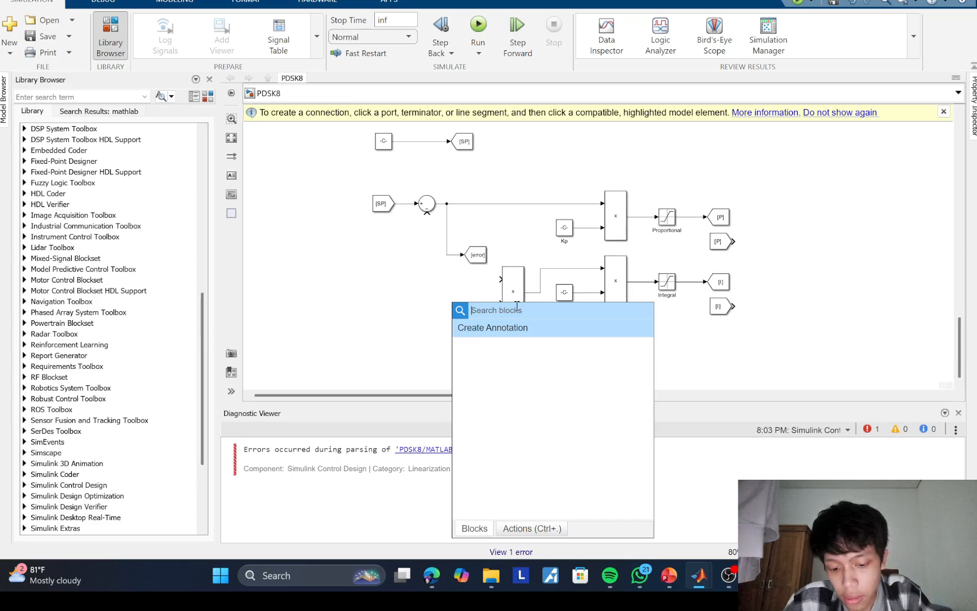
type("matb")
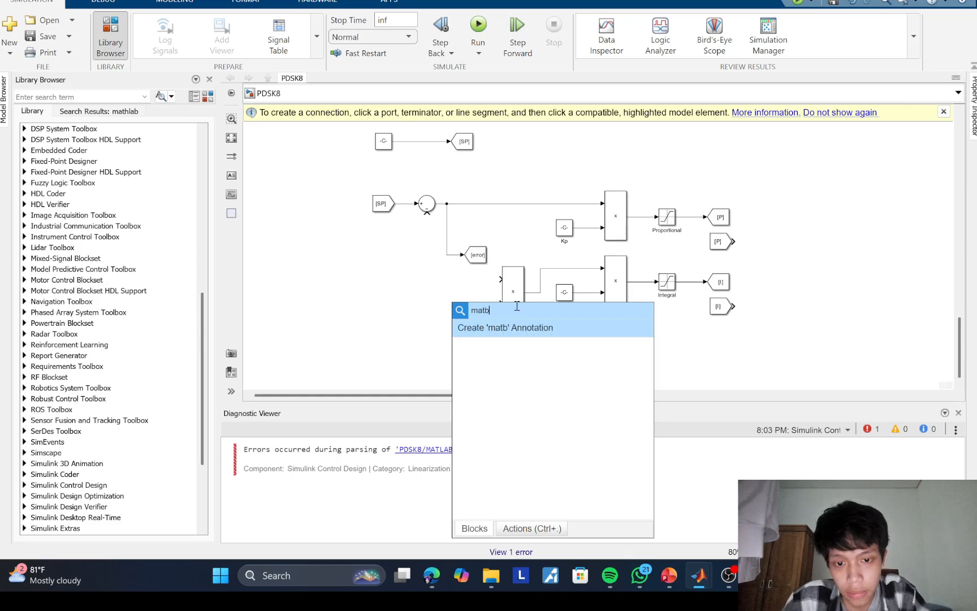
key("BackSpace")
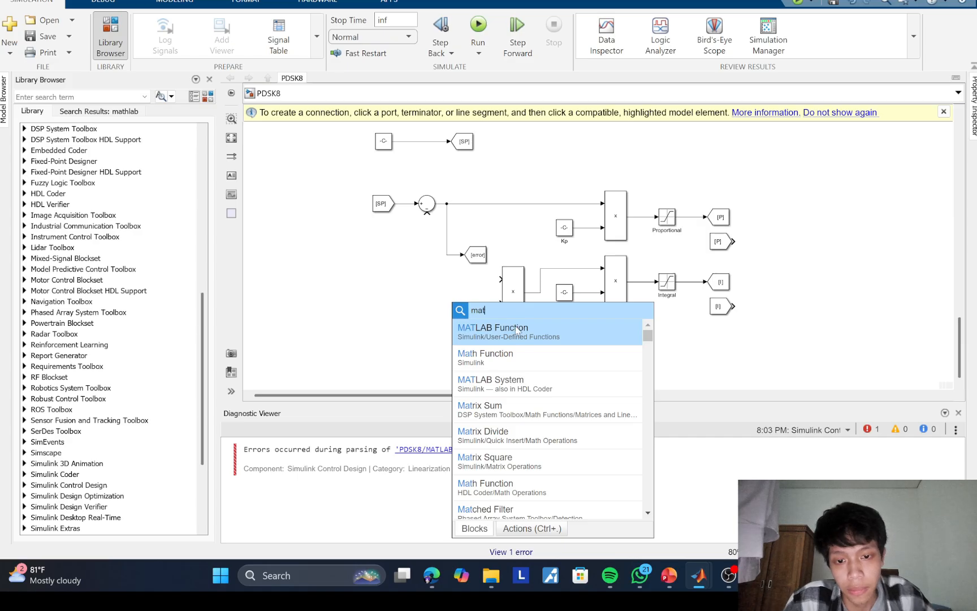
left_click(516, 330)
double_click(399, 328)
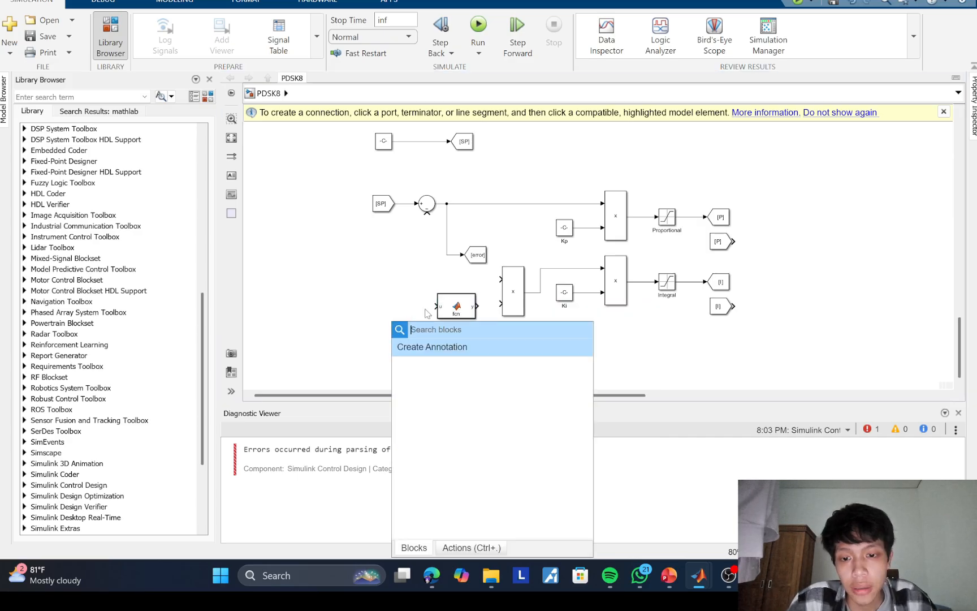
type("delay")
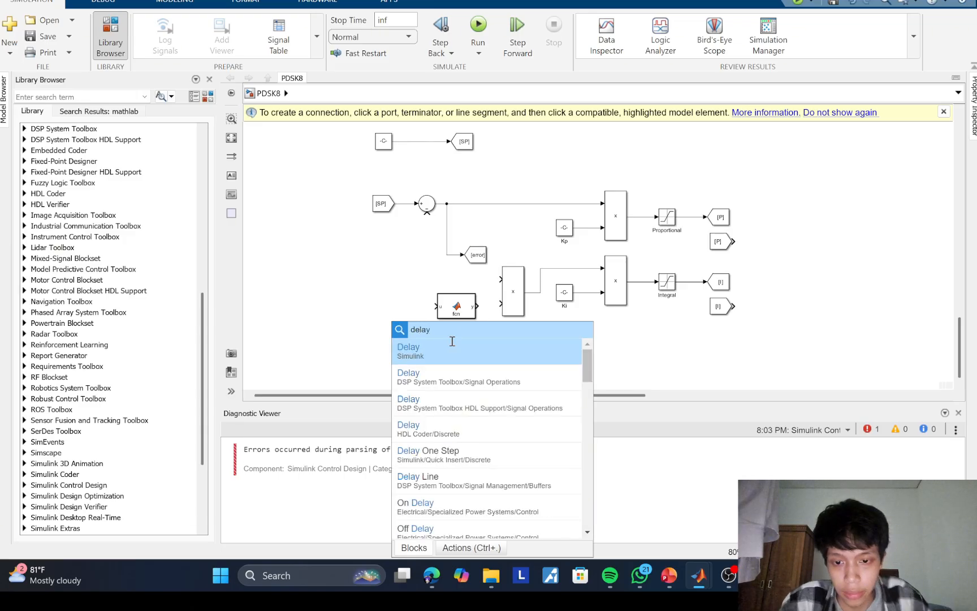
left_click(454, 354)
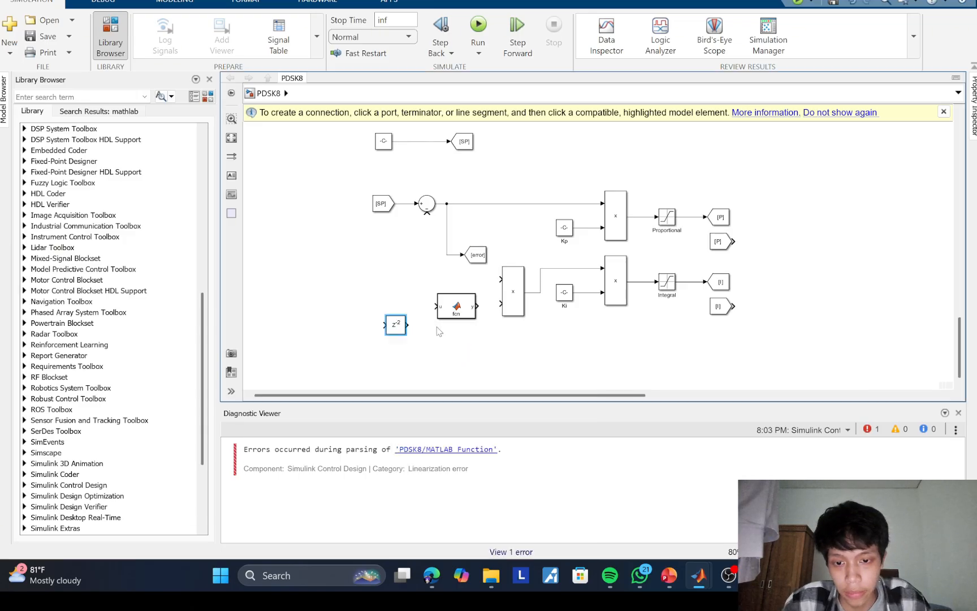
Step: Set the Delay block's delay length to 1 and connect its output to the MATLAB Function block's input
double_click(396, 324)
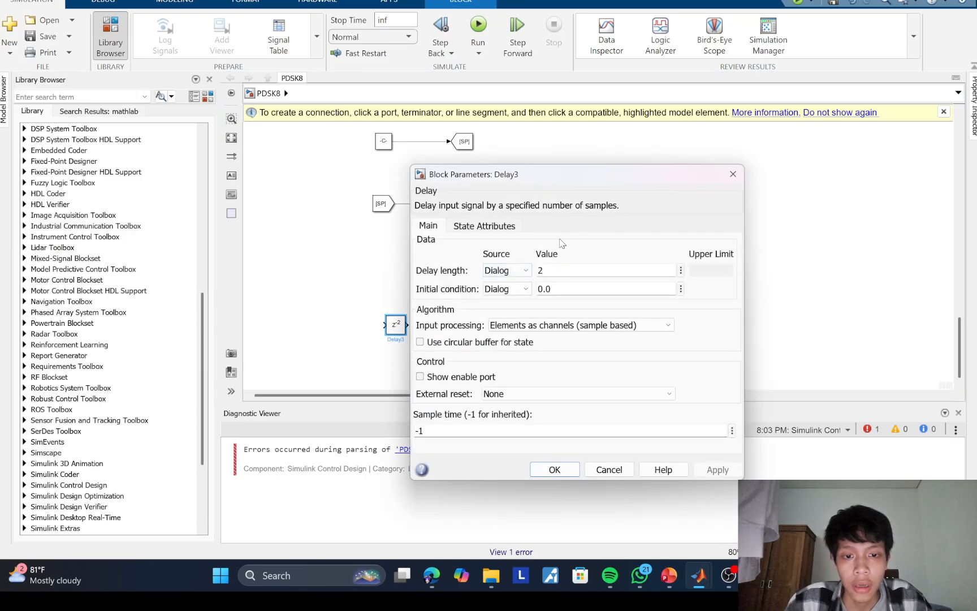
left_click(539, 270)
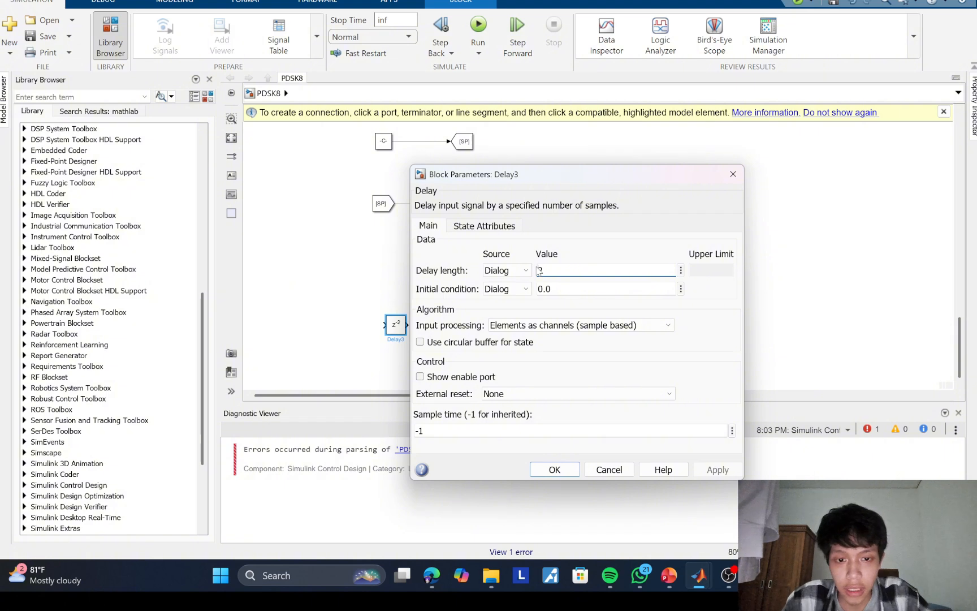
double_click(538, 270)
type("1")
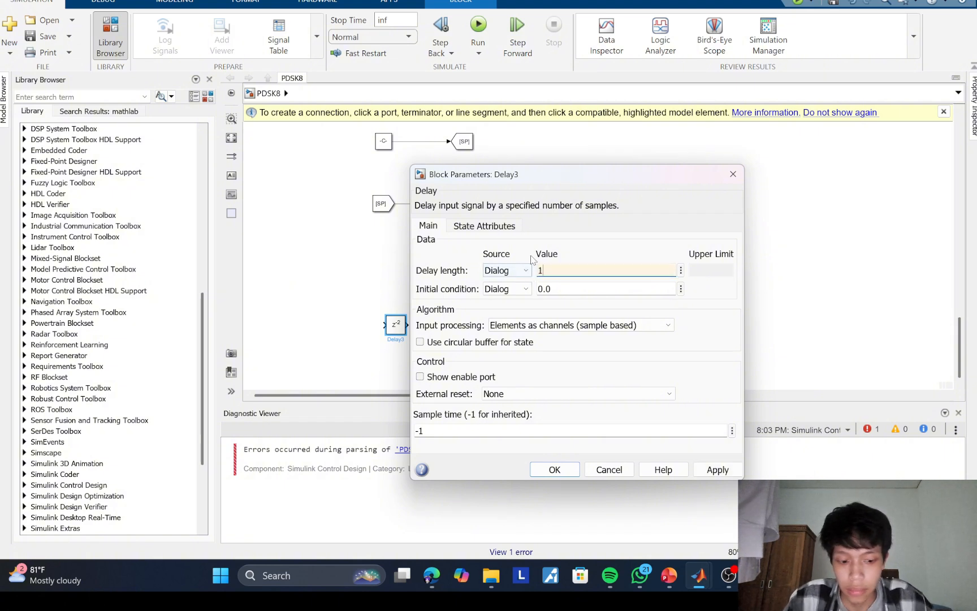
key("Return")
left_click_drag(400, 324, 400, 306)
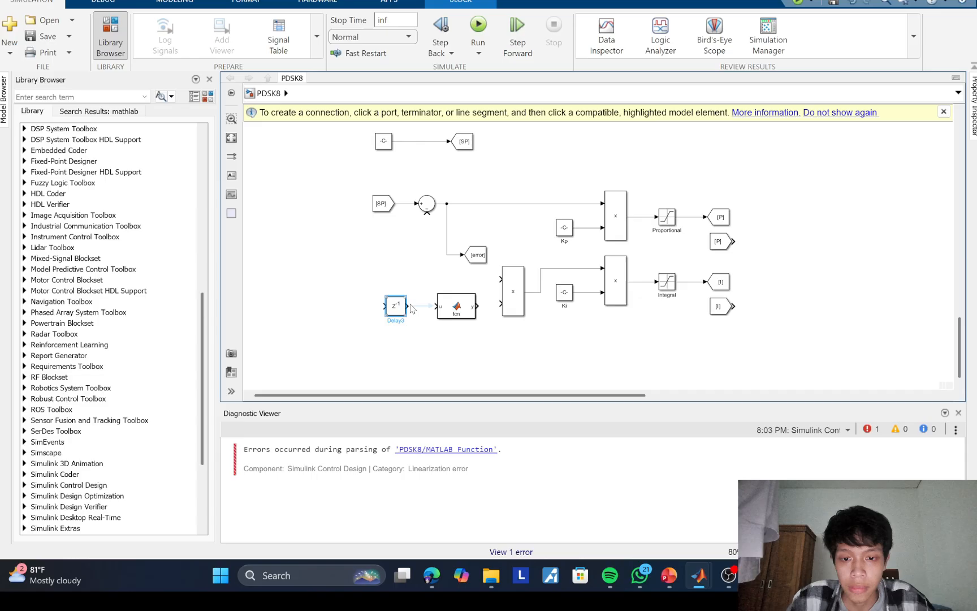
Step: Open the MATLAB Function block's code and consult the reference code on the Matlab function slide in PowerPoint, returning to Simulink
double_click(455, 305)
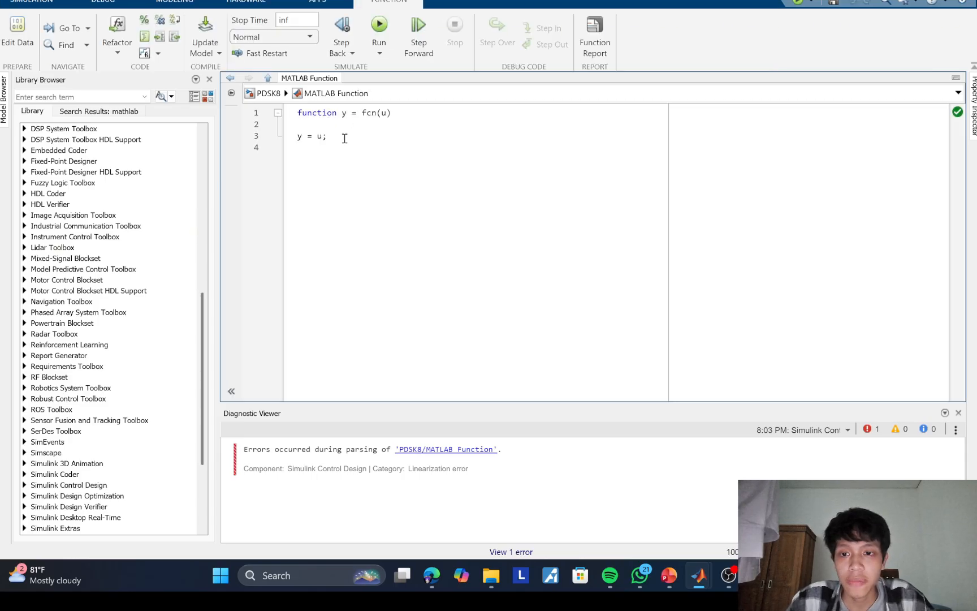
left_click_drag(343, 137, 303, 111)
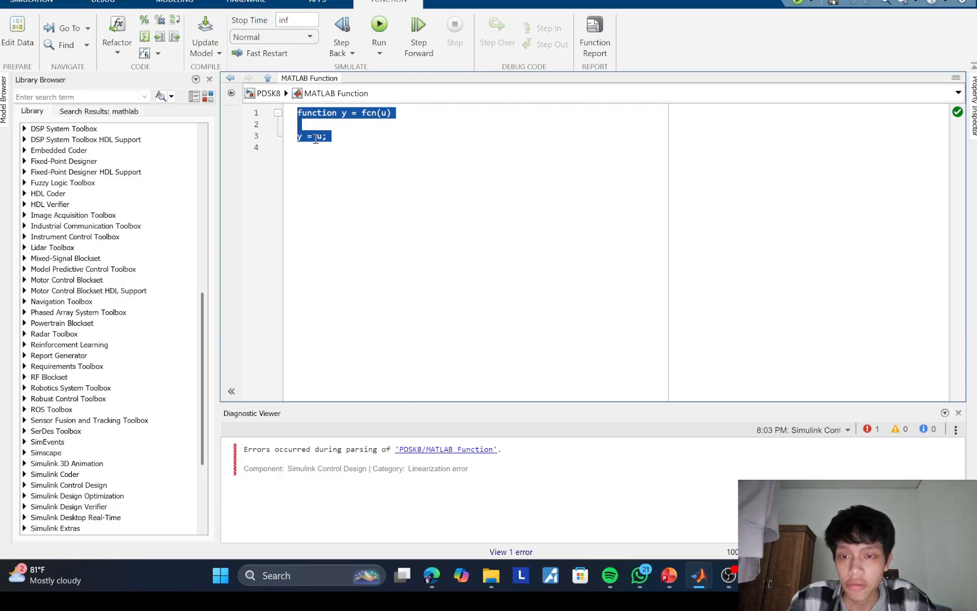
left_click(374, 160)
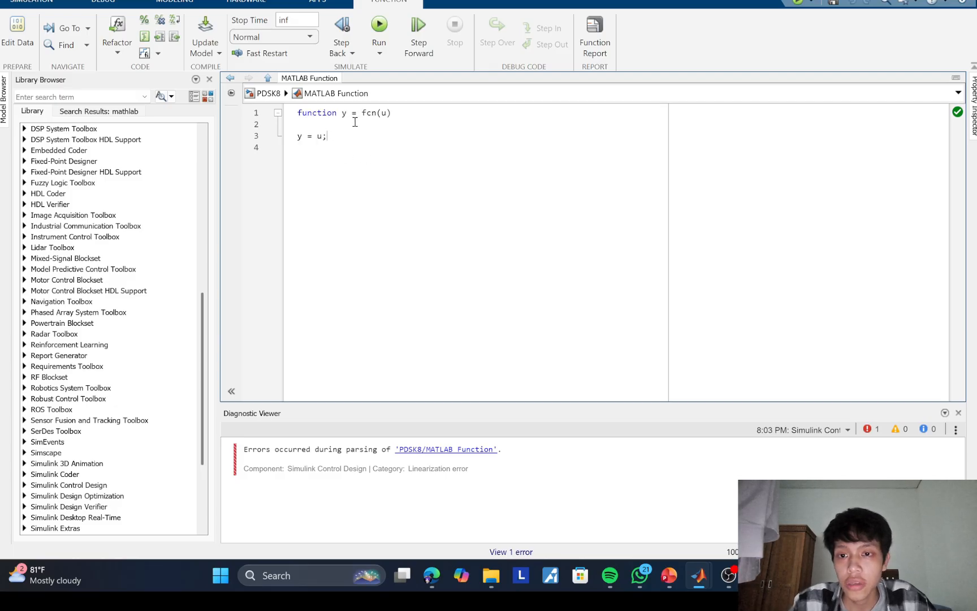
left_click_drag(393, 115, 387, 114)
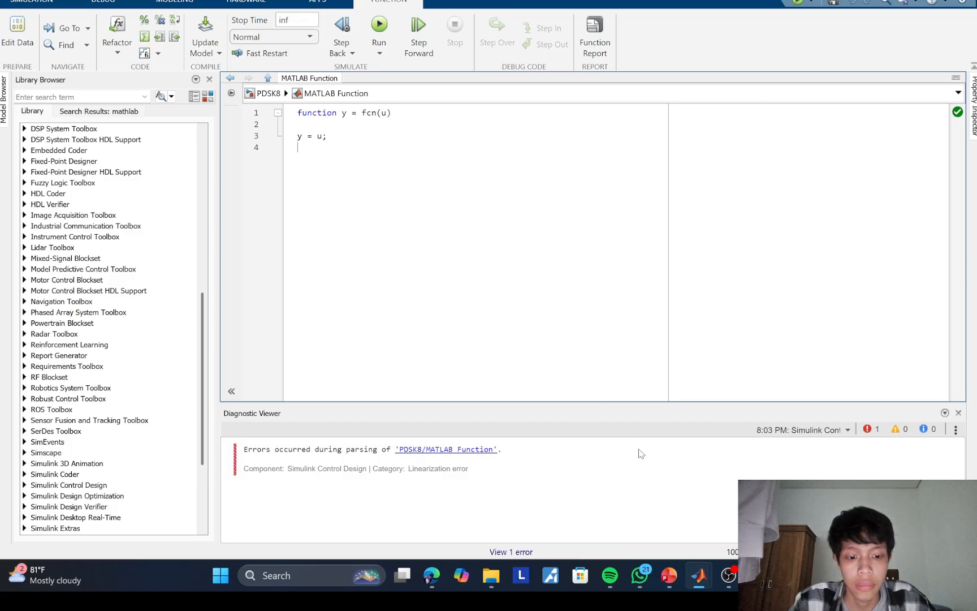
mouse_move(669, 575)
left_click(672, 518)
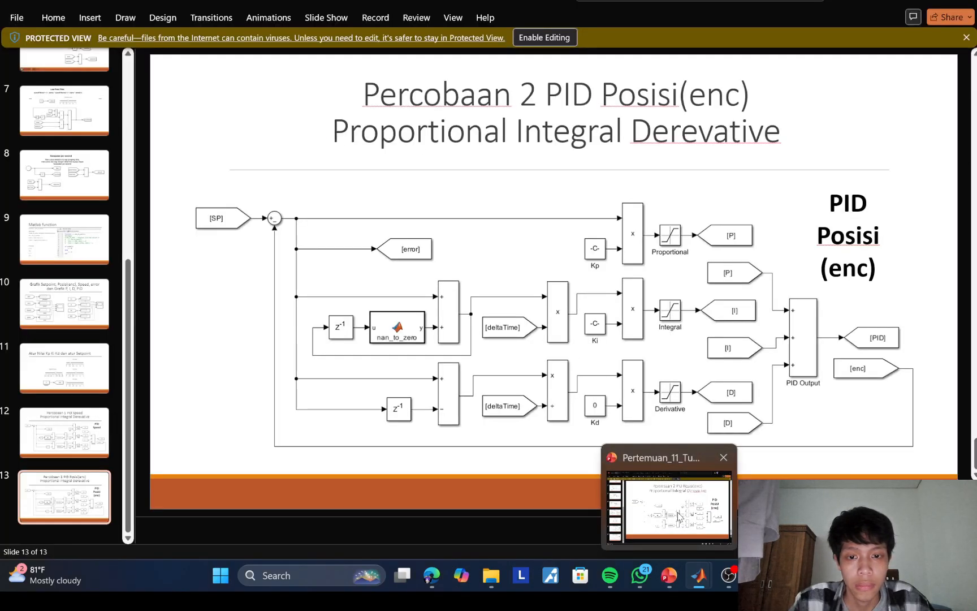
left_click(68, 226)
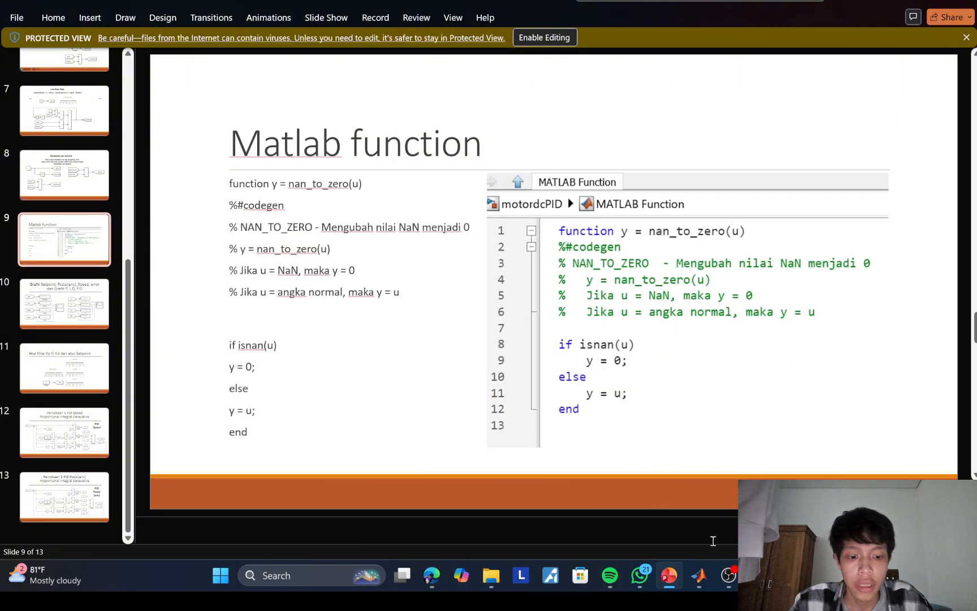
mouse_move(702, 577)
left_click(760, 512)
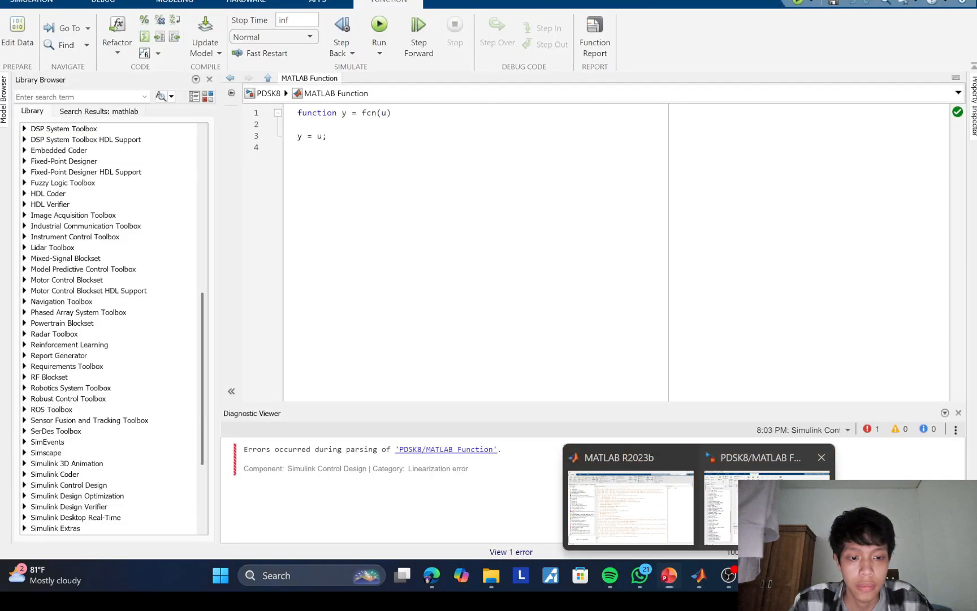
Step: Change the function declaration to function y = nan_to_zero (u)
left_click_drag(394, 114, 362, 113)
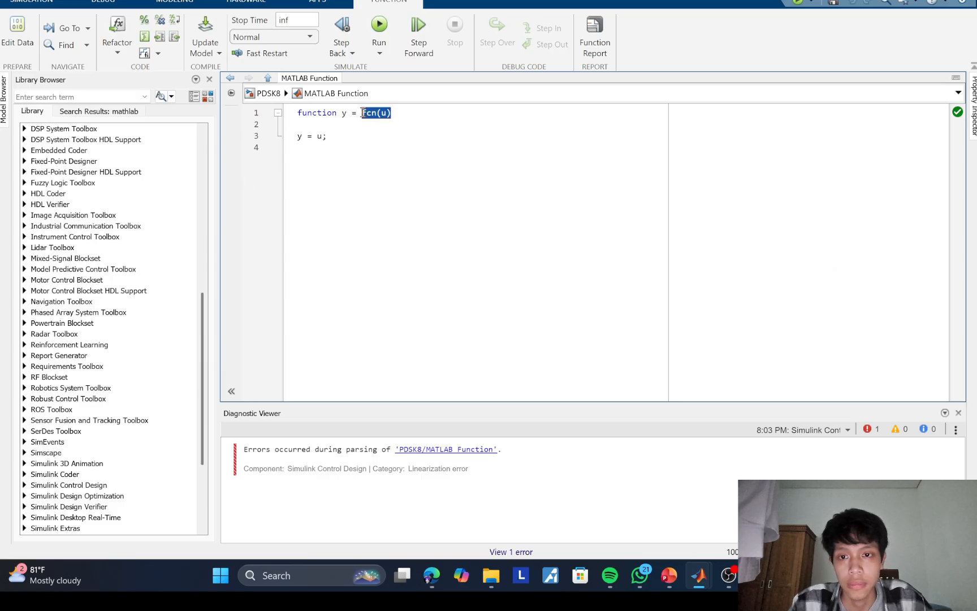
type("nan_")
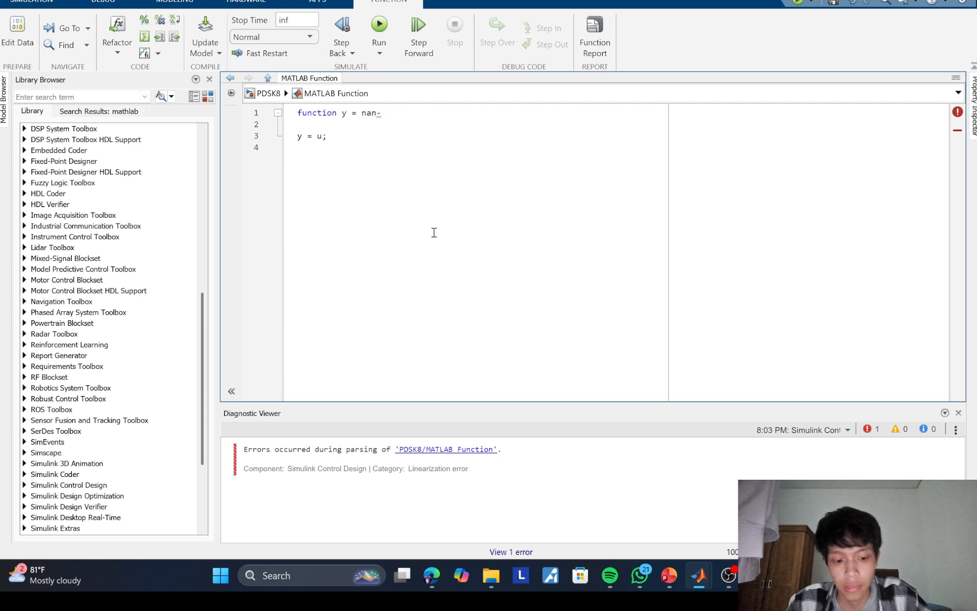
type("to")
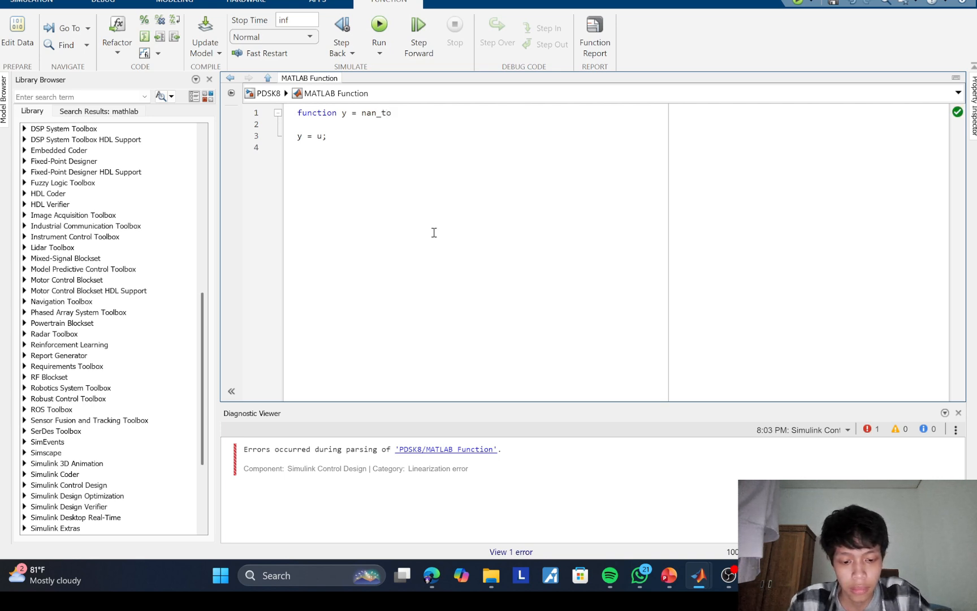
type("_zer")
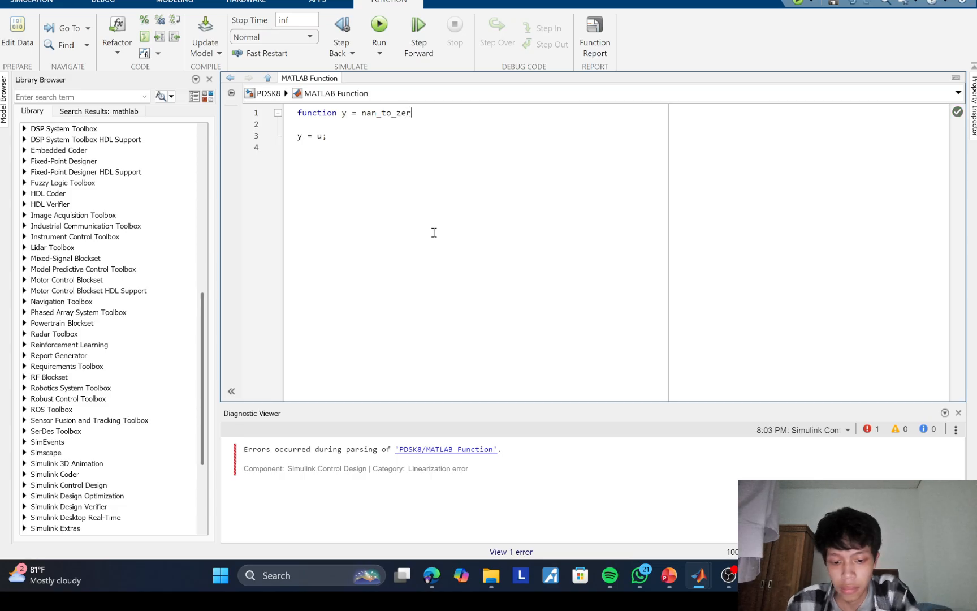
type("o")
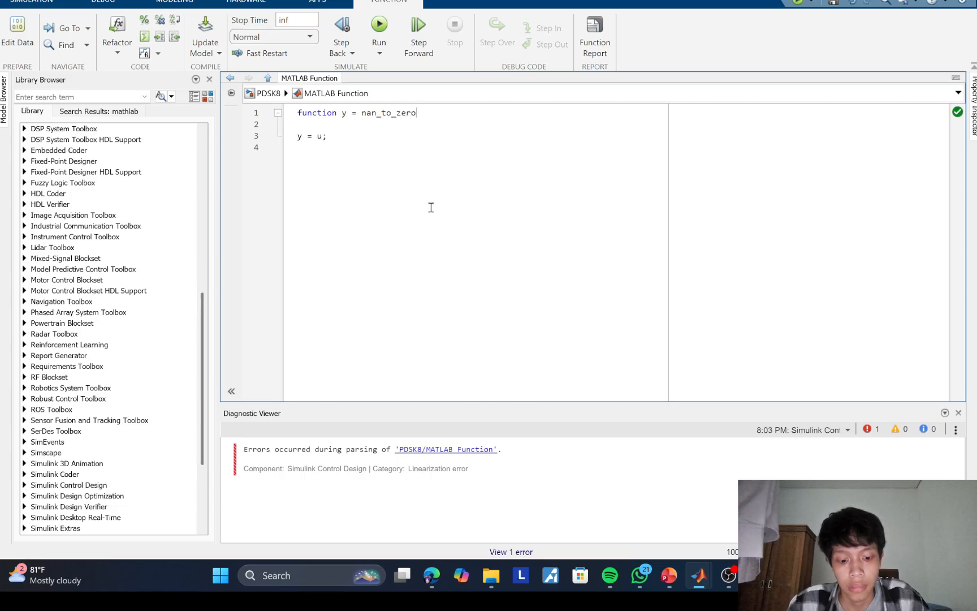
type(" (")
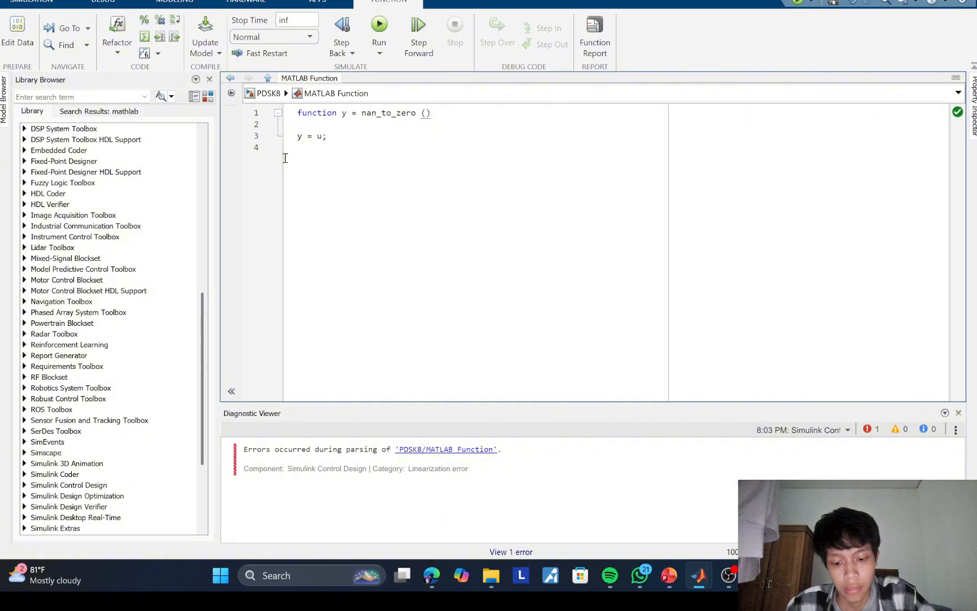
type("u")
key("End")
key("Return")
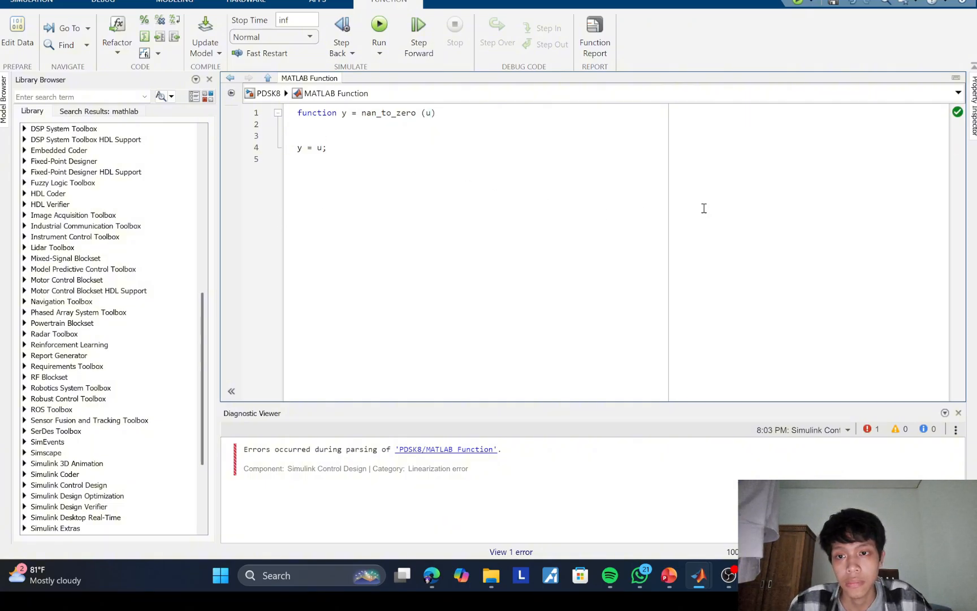
type("y")
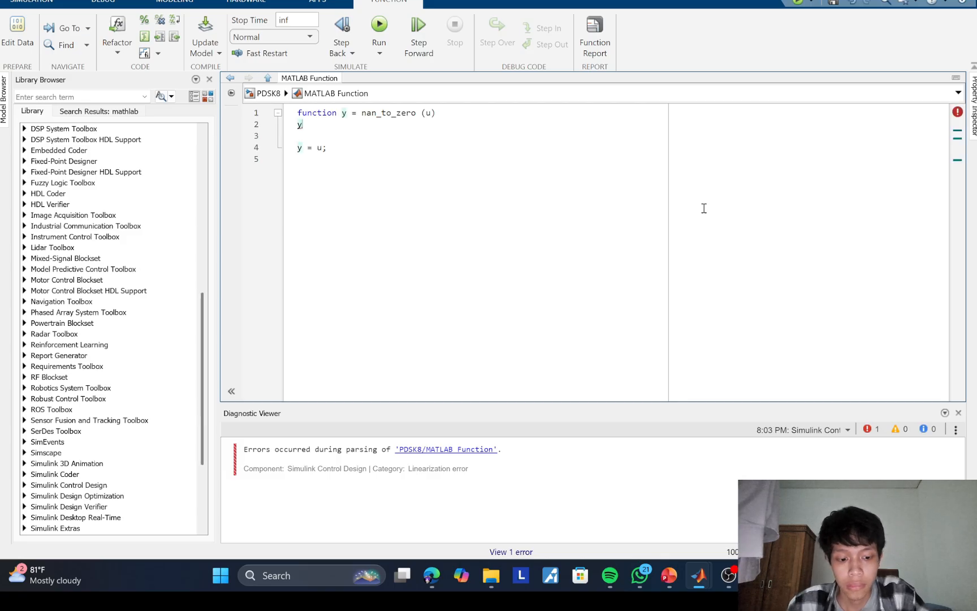
key("BackSpace")
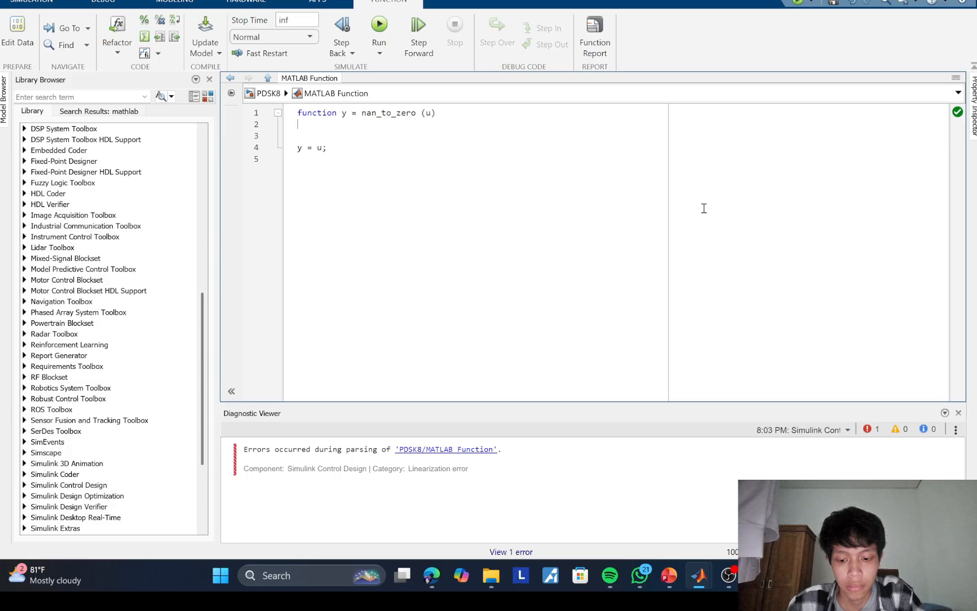
type("y=")
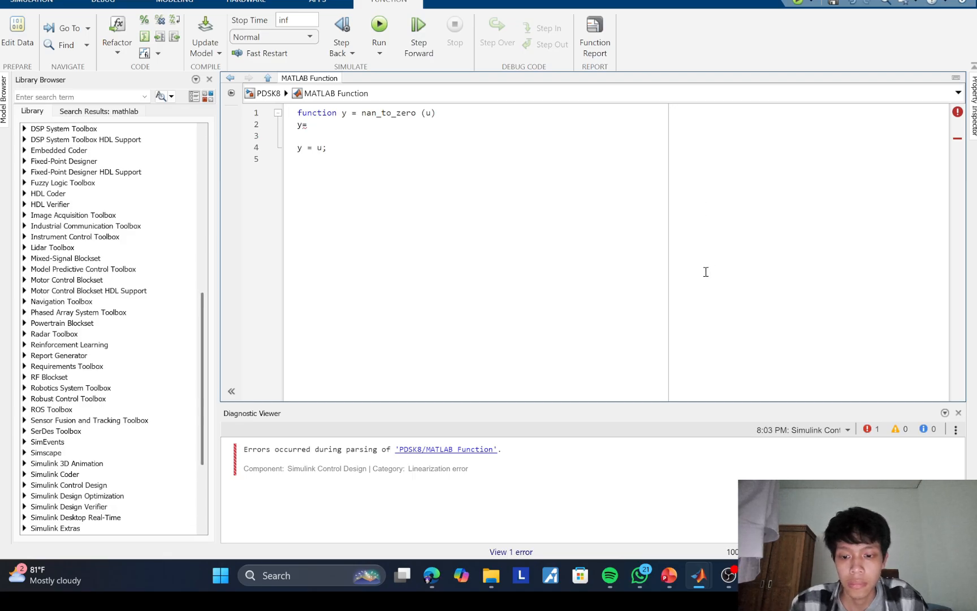
mouse_move(667, 562)
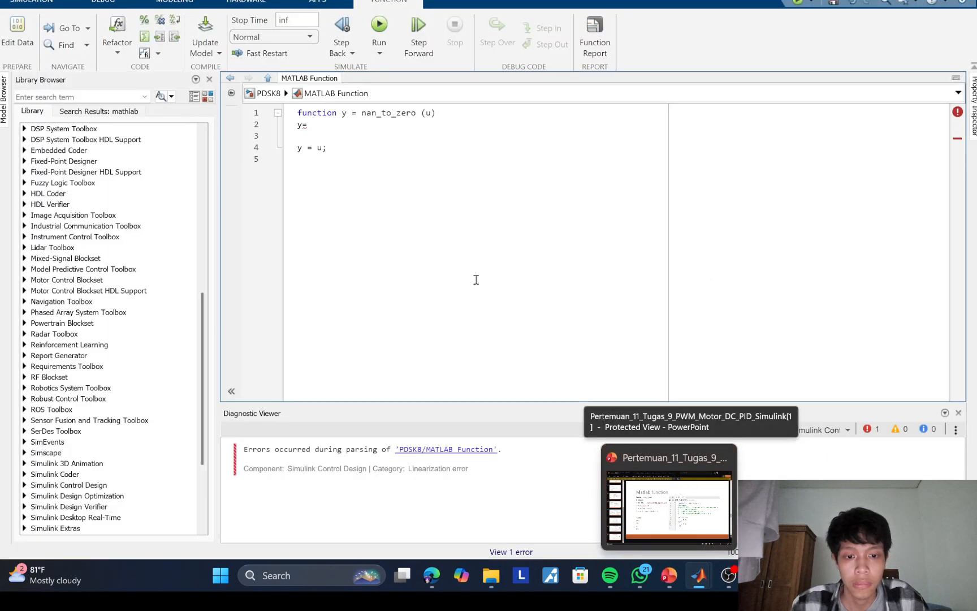
Step: Write an if isnan (u) condition under the function declaration with y= 0; as its body
left_click_drag(313, 126, 290, 130)
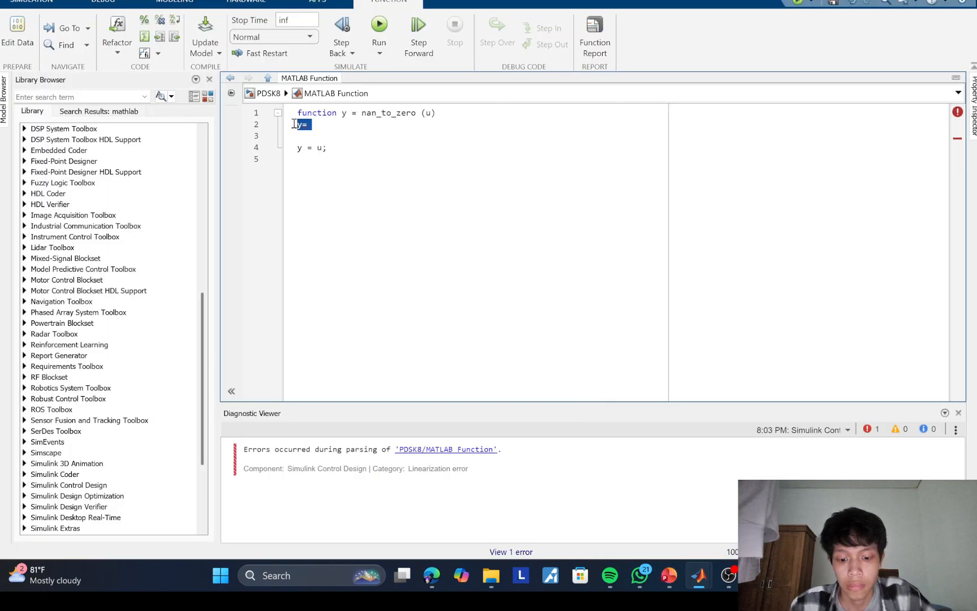
type("if is")
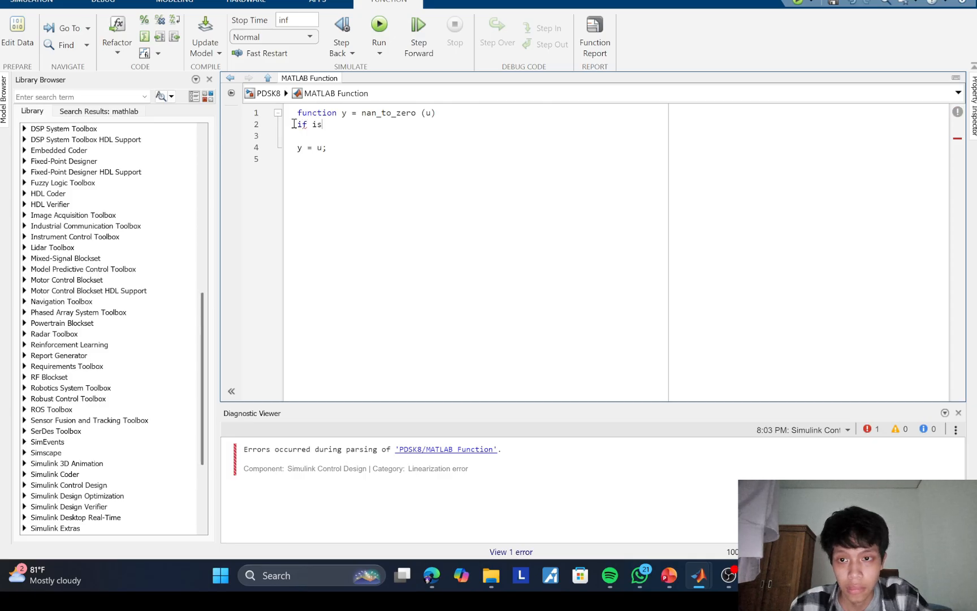
type("nan")
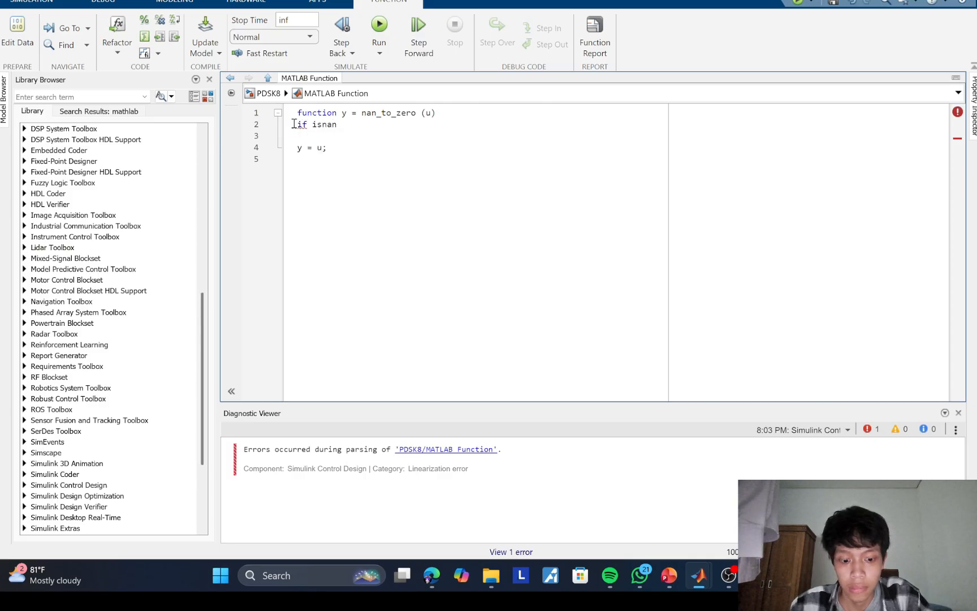
type(" (u")
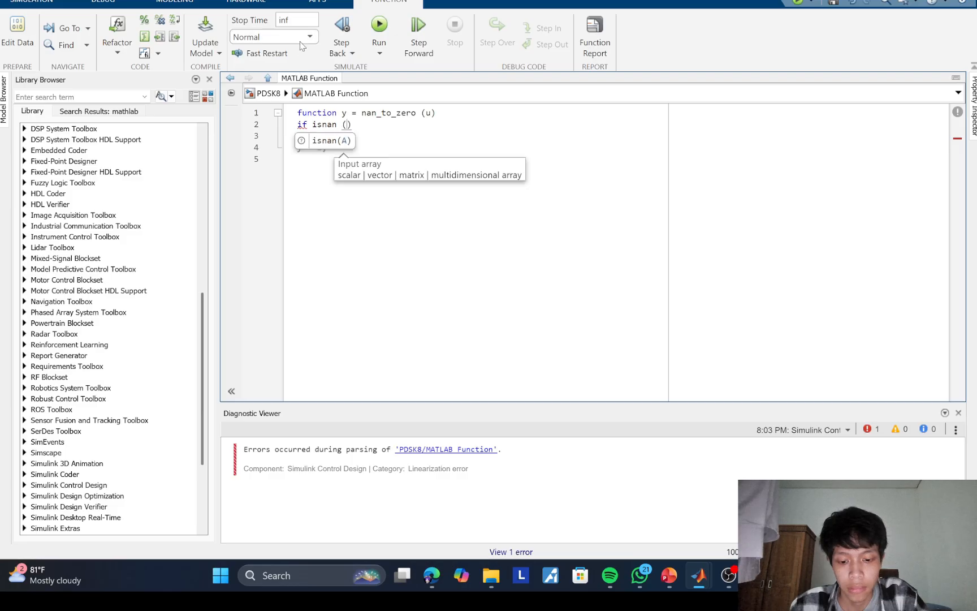
key("Down")
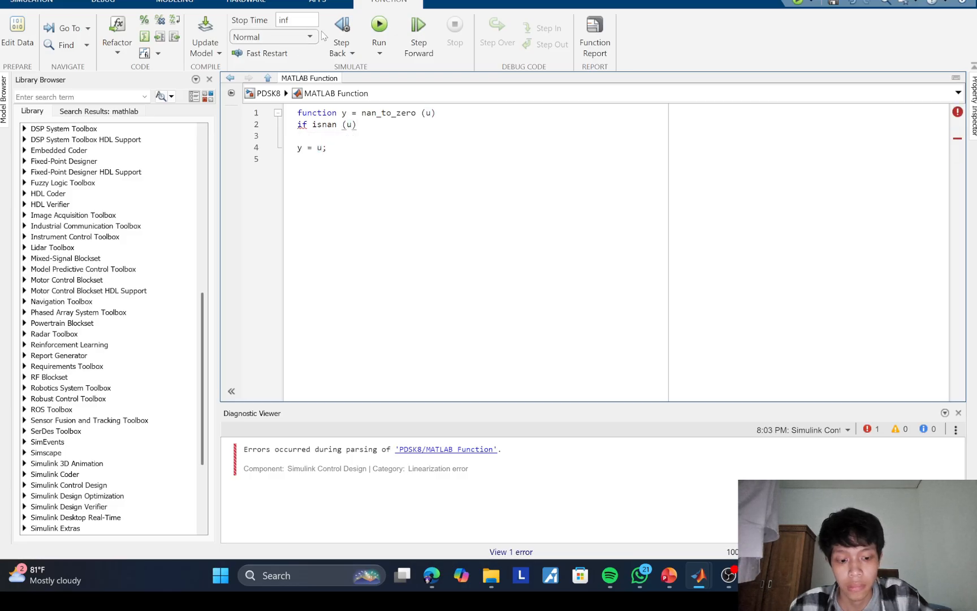
key("Return")
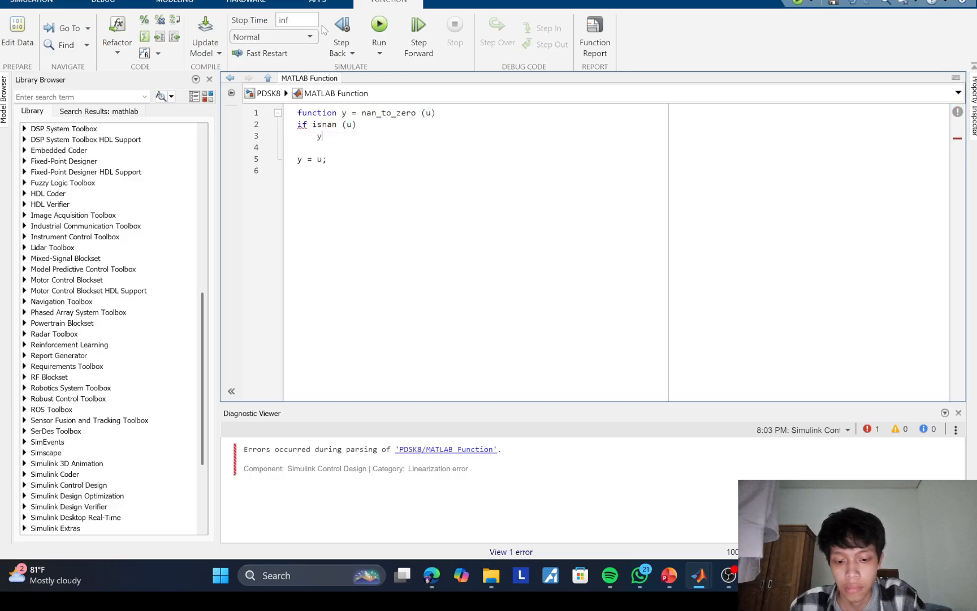
type("y=")
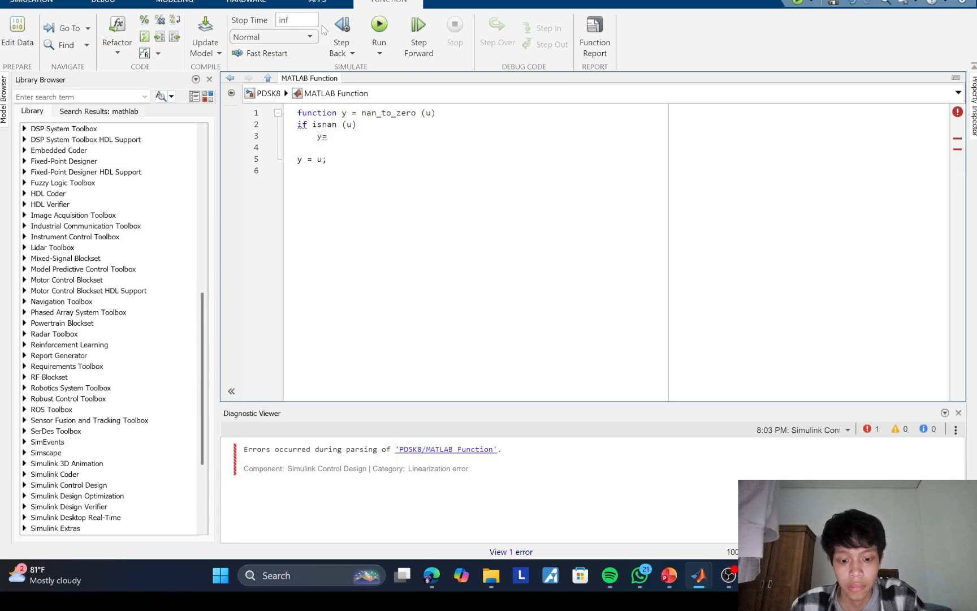
type(" 0")
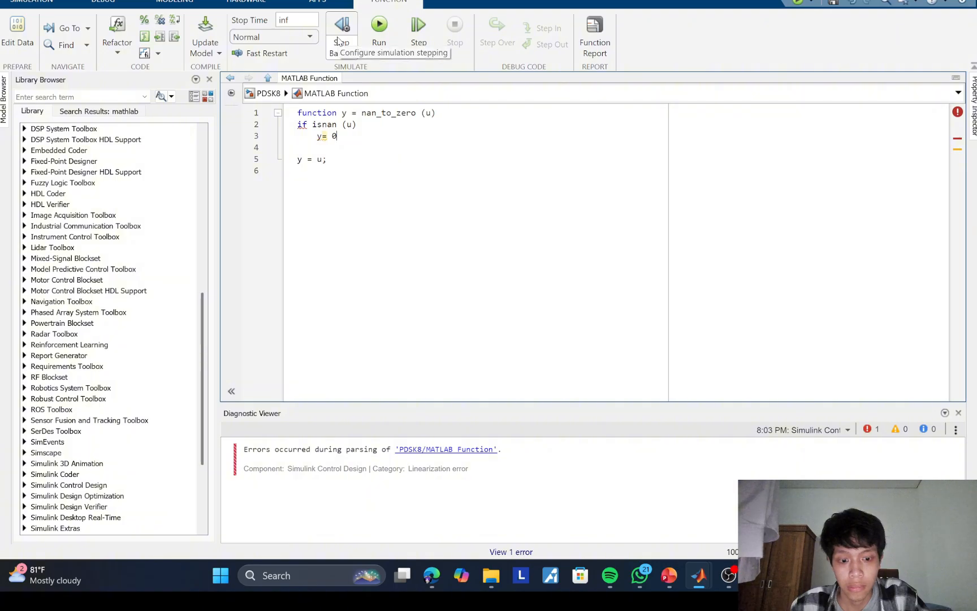
type(";")
key("Return")
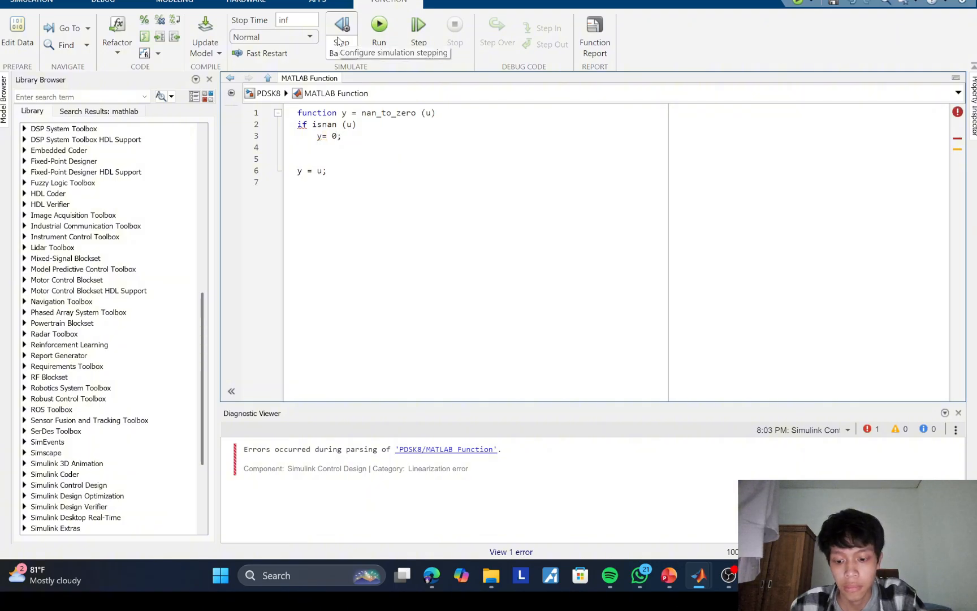
Step: Add an else branch containing y= u; and close the if block with end
type("else")
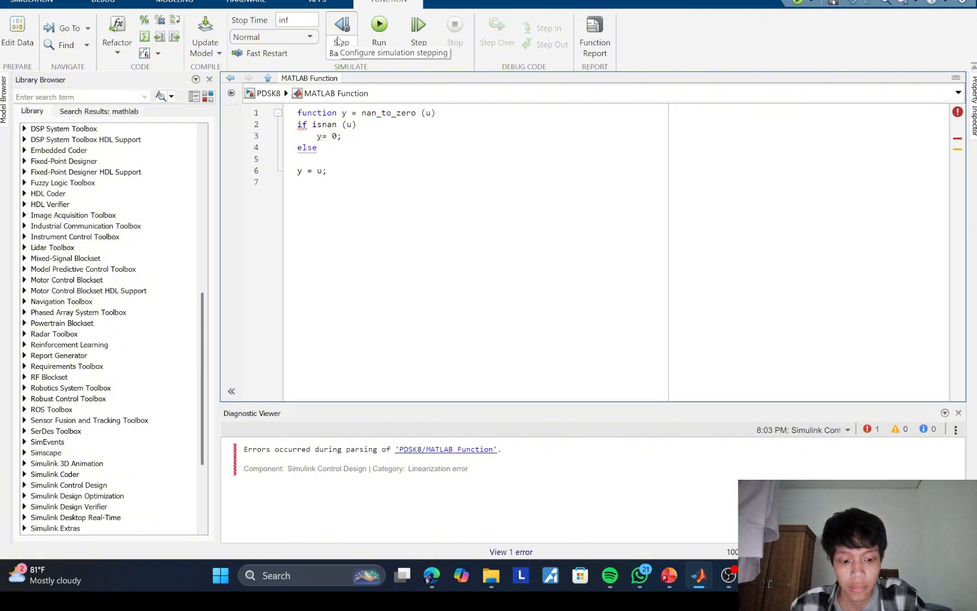
key("Return")
type("y")
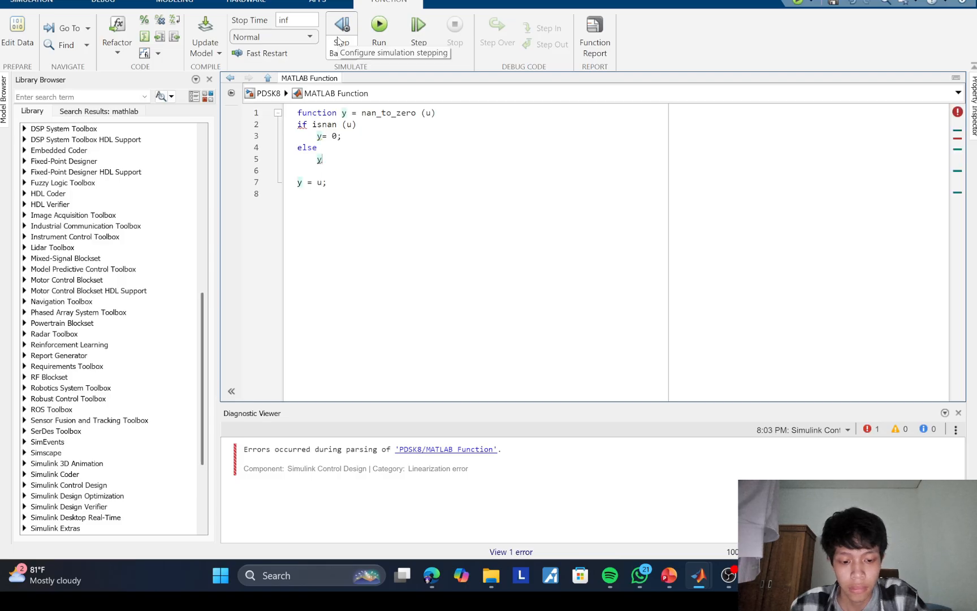
type("=")
key("BackSpace")
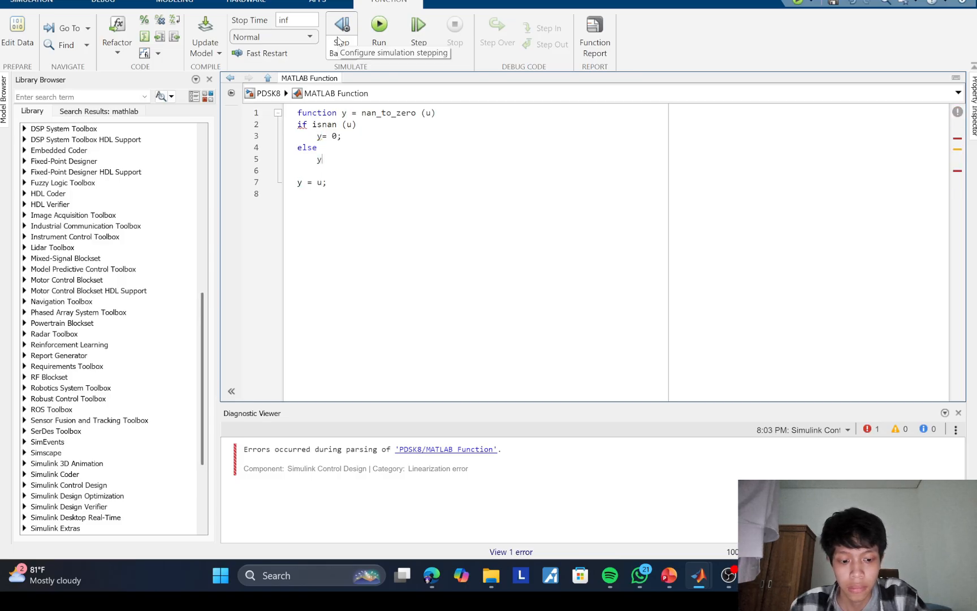
type("+")
key("BackSpace")
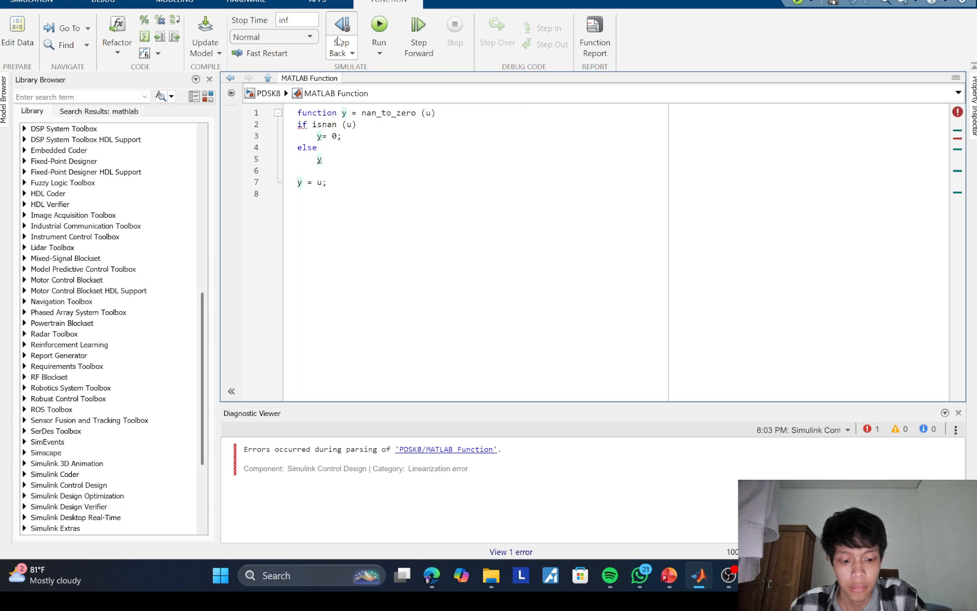
type("= u")
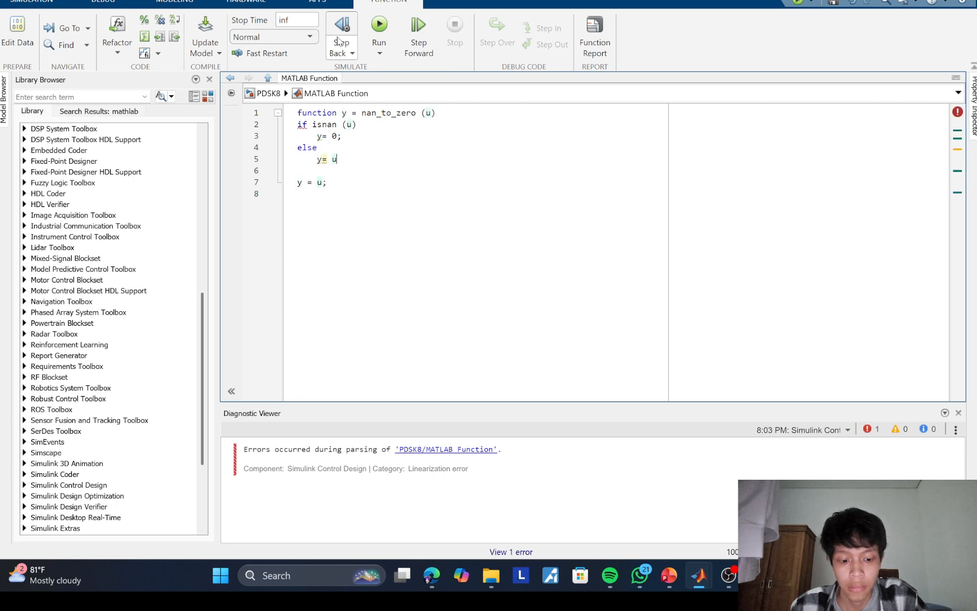
type(";")
key("Return")
type("e")
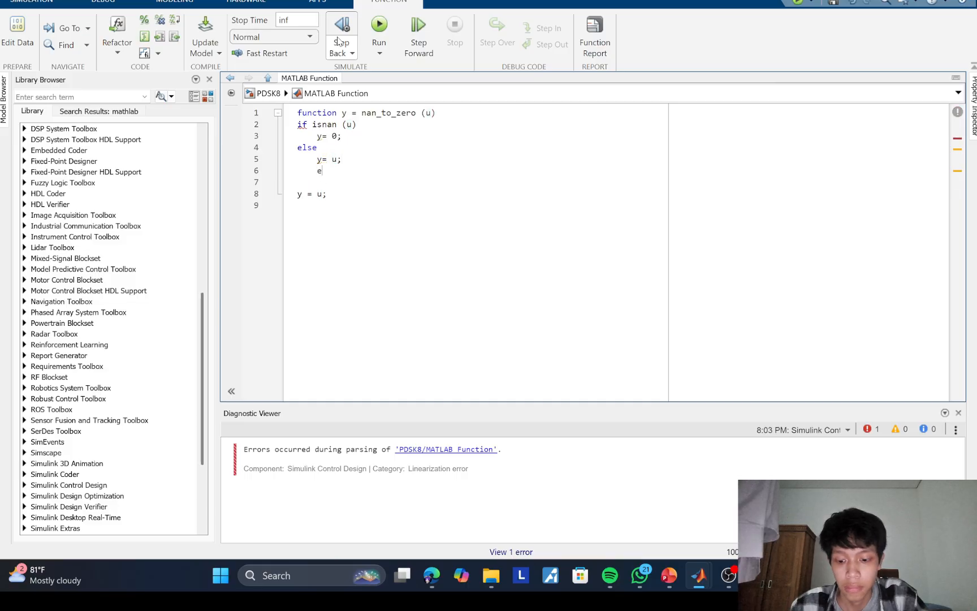
type("nd")
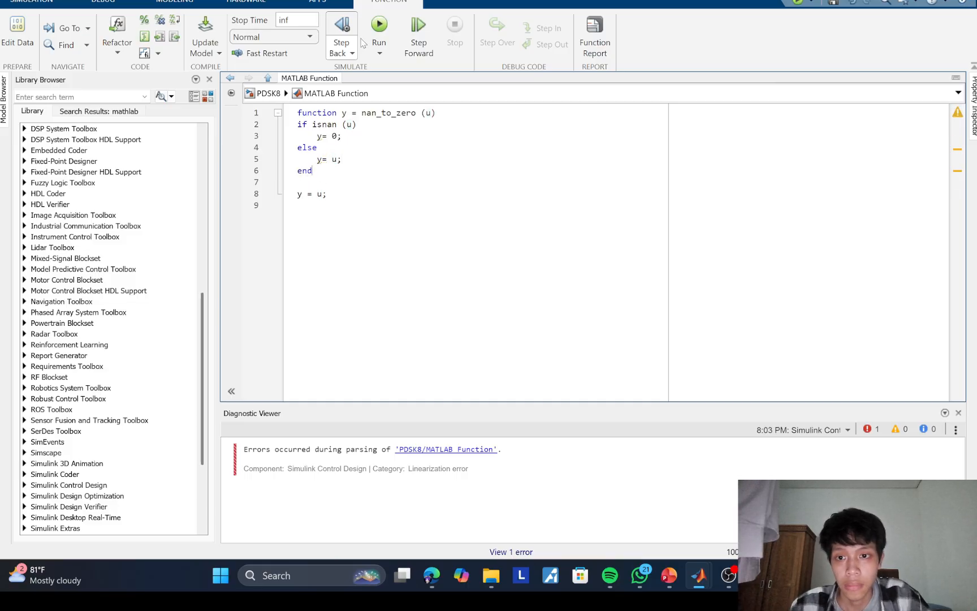
Step: Delete the leftover y = u; line below the if block and return to the PDSK8 model diagram
left_click(391, 181)
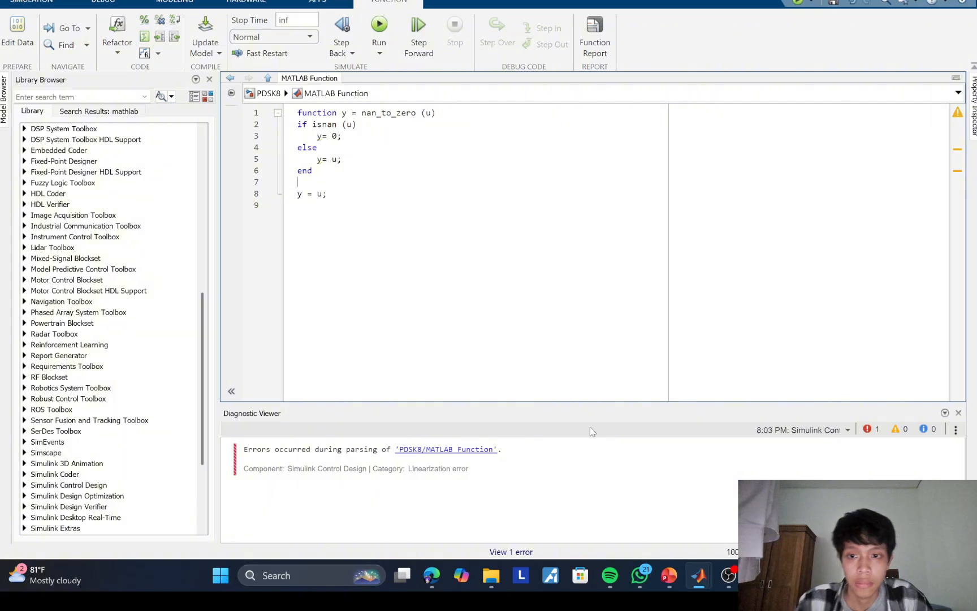
left_click_drag(328, 196, 287, 199)
key("BackSpace")
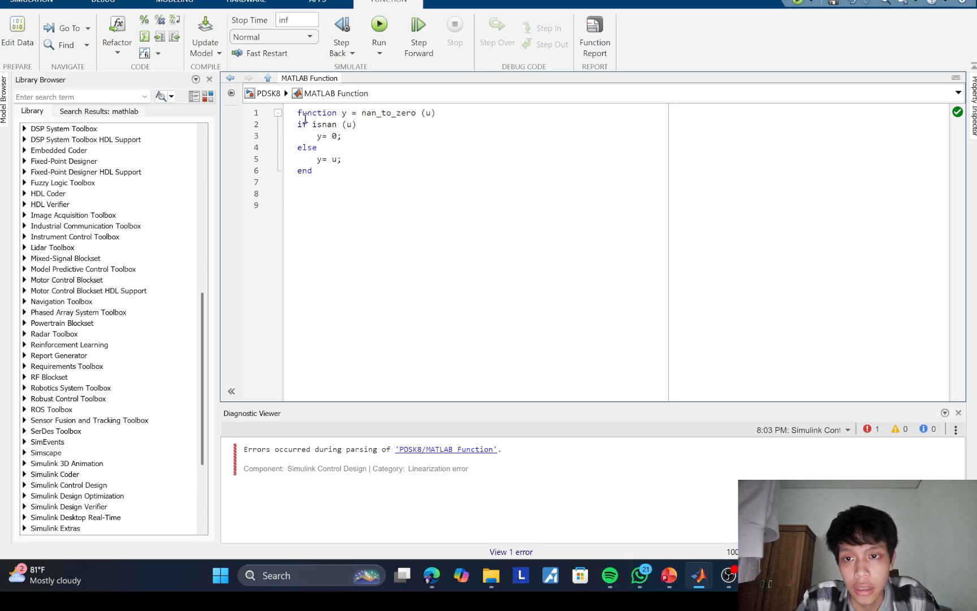
left_click(230, 80)
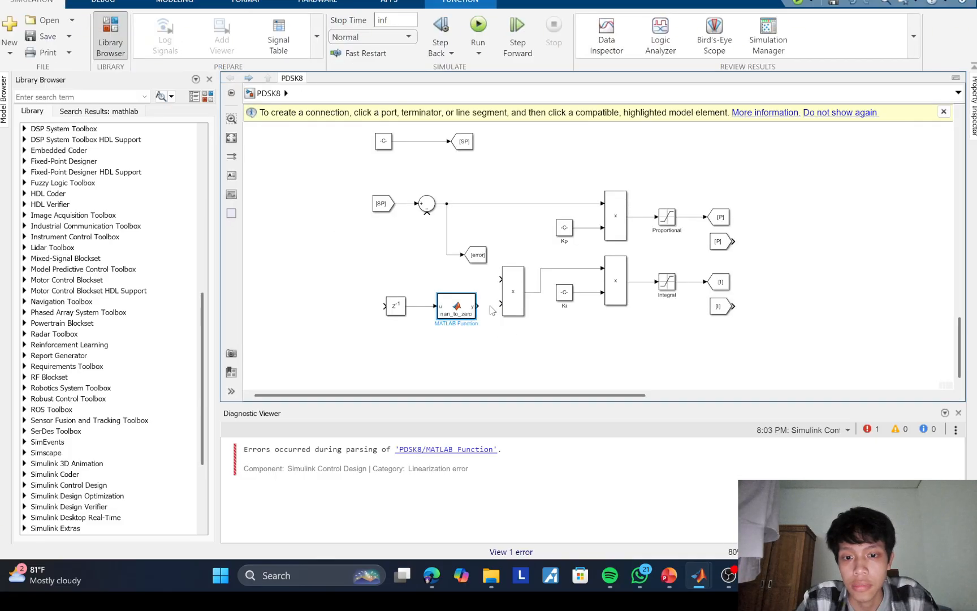
Step: Connect the nan_to_zero output to the copied multiplication block's lower input and branch the error signal to its upper input
mouse_move(480, 304)
left_mouse_down()
mouse_move(511, 305)
mouse_move(458, 307)
left_mouse_up()
left_click_drag(398, 312, 392, 309)
left_click(421, 292)
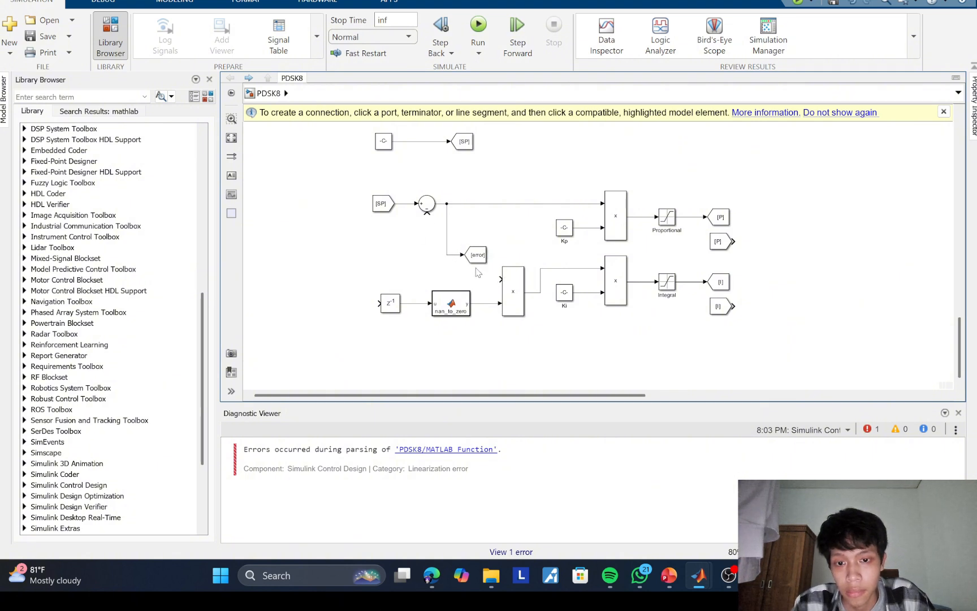
left_click_drag(502, 279, 447, 255)
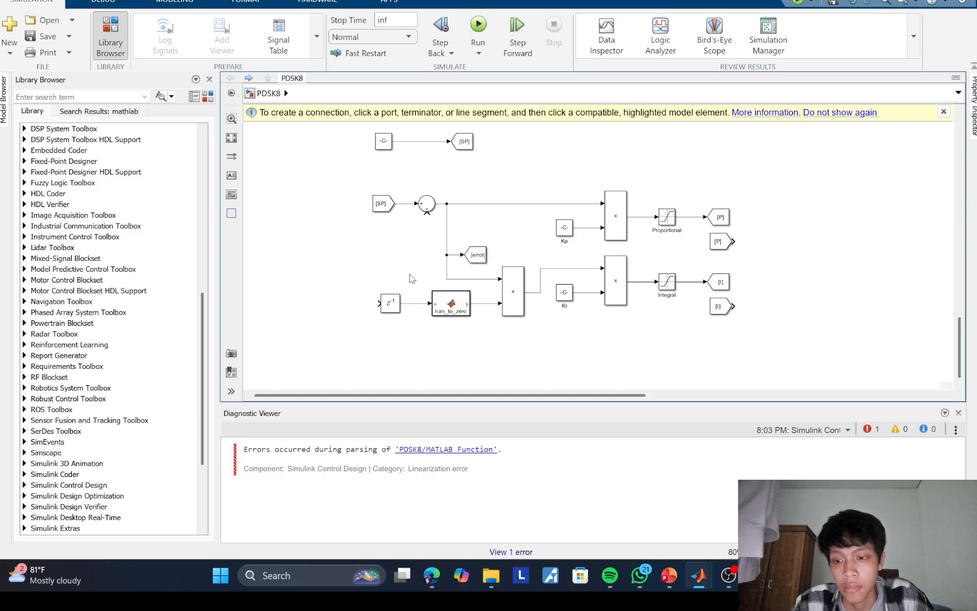
Step: Shift the [SP] and sum blocks with their error branch lines further left, and feed the integral multiplication output back into the Delay block
left_click_drag(368, 185, 347, 226)
left_click_drag(446, 229, 375, 232)
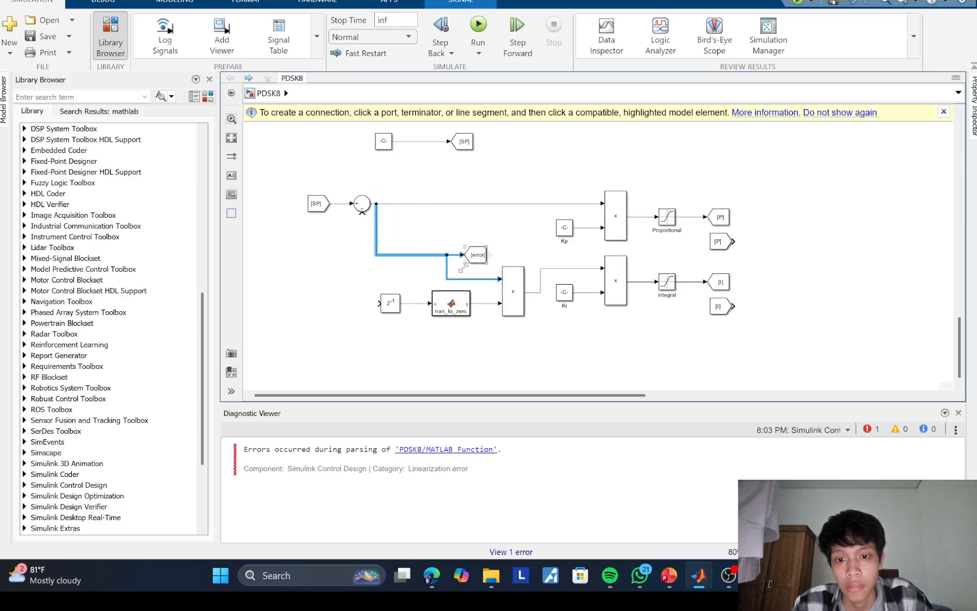
left_click_drag(447, 268, 377, 272)
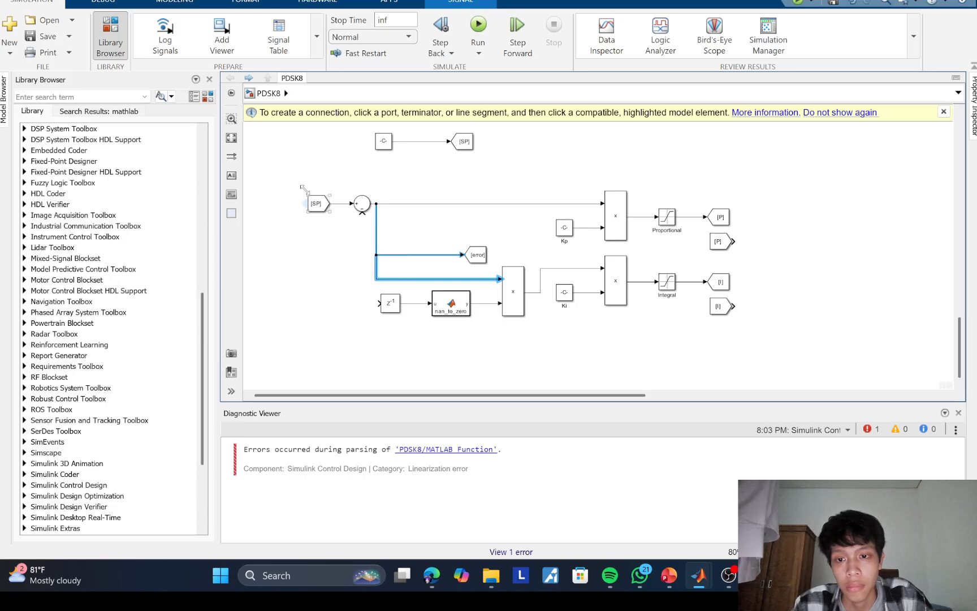
left_click_drag(301, 183, 306, 227)
left_click_drag(376, 229, 342, 240)
left_click_drag(378, 274, 341, 275)
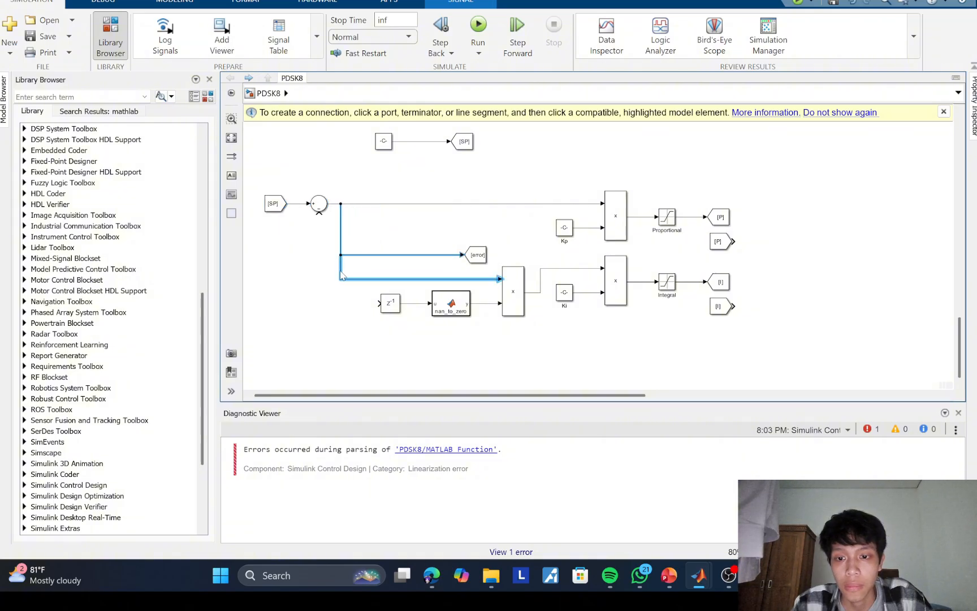
left_click(359, 312)
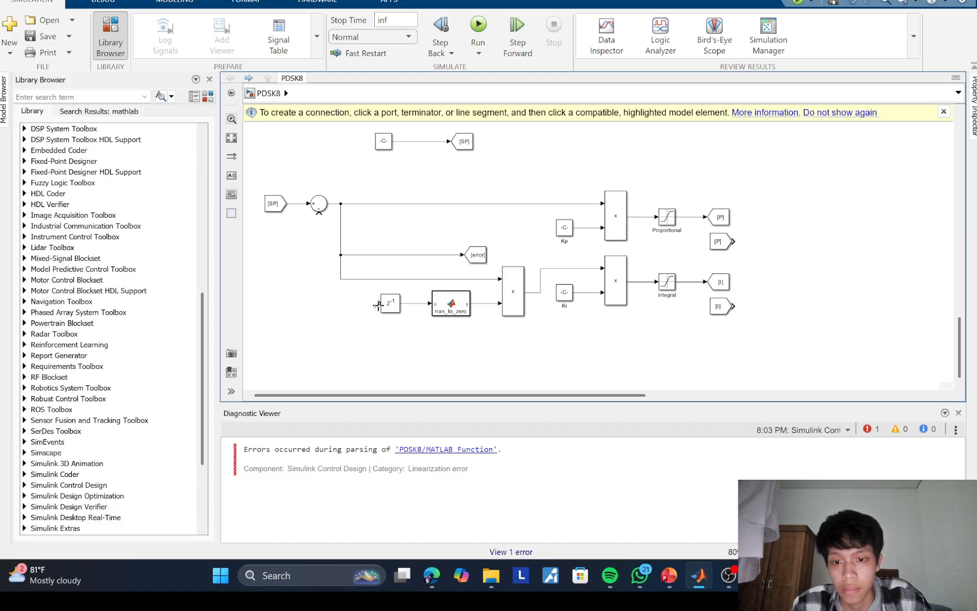
mouse_move(377, 305)
left_mouse_down()
mouse_move(361, 320)
mouse_move(527, 340)
mouse_move(540, 293)
left_mouse_up()
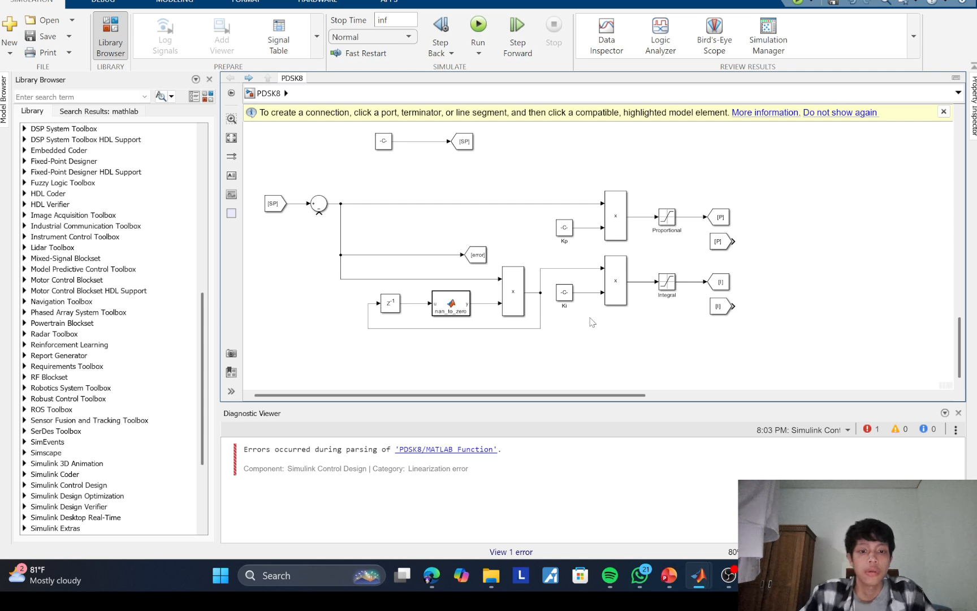
Step: Duplicate the Ki multiplication branch with its saturation and tag blocks below the original, and rename the copied saturation block Derivative
left_click_drag(553, 257, 755, 356)
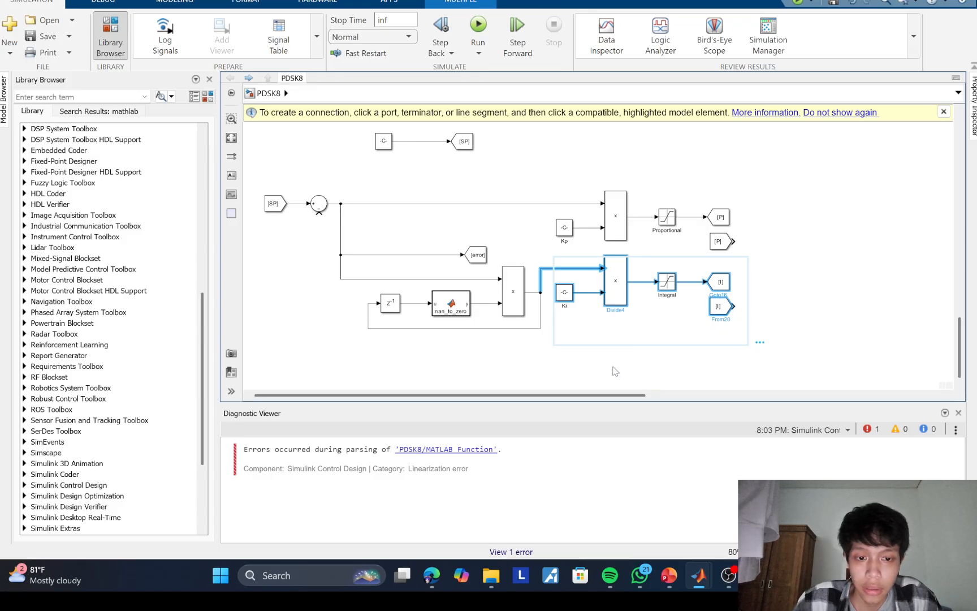
key("ctrl+c")
key("ctrl+v")
left_click_drag(623, 309, 589, 362)
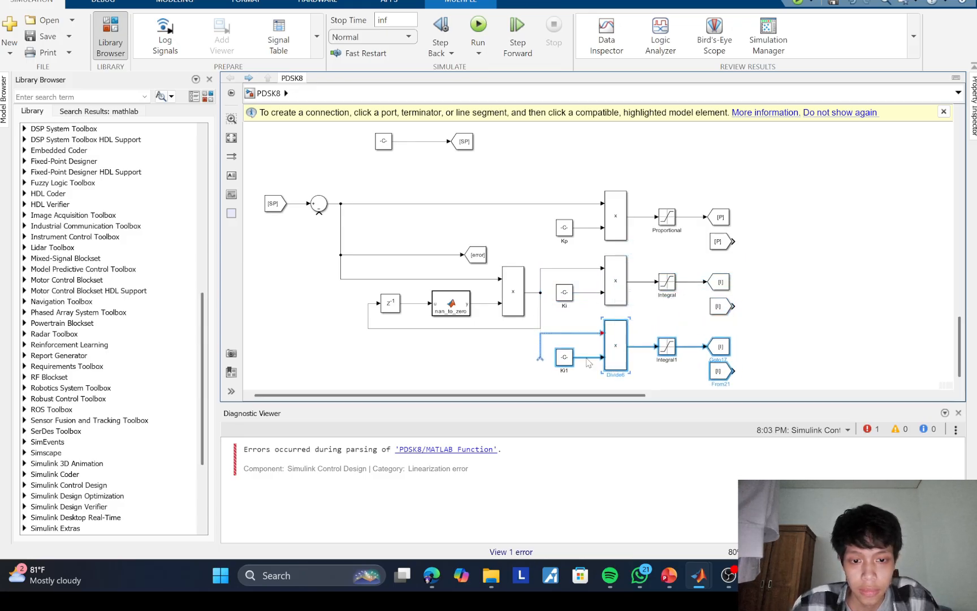
left_click(668, 360)
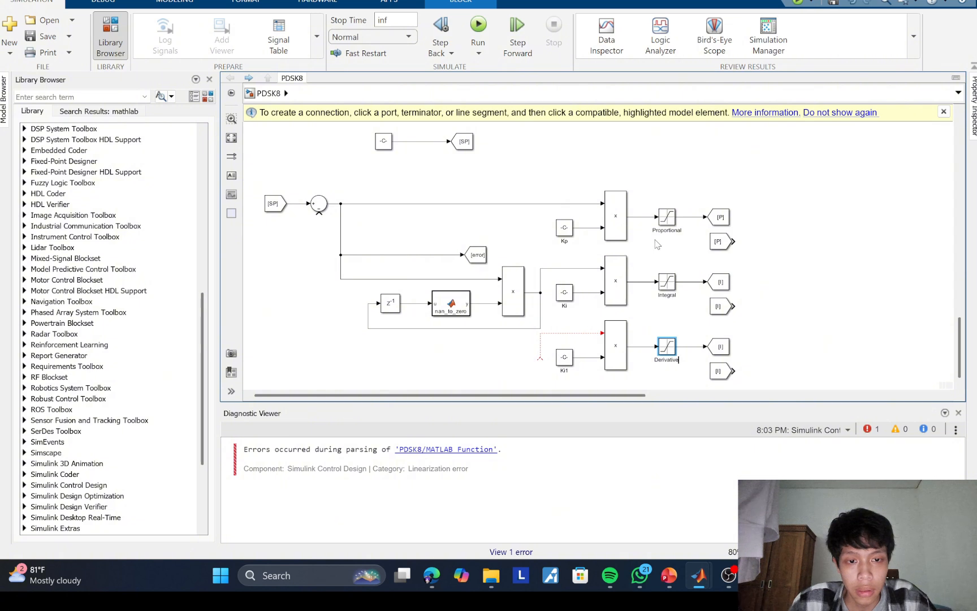
Step: Add a Slider block beside the Integral and Derivative tag blocks
double_click(897, 245)
type("slider")
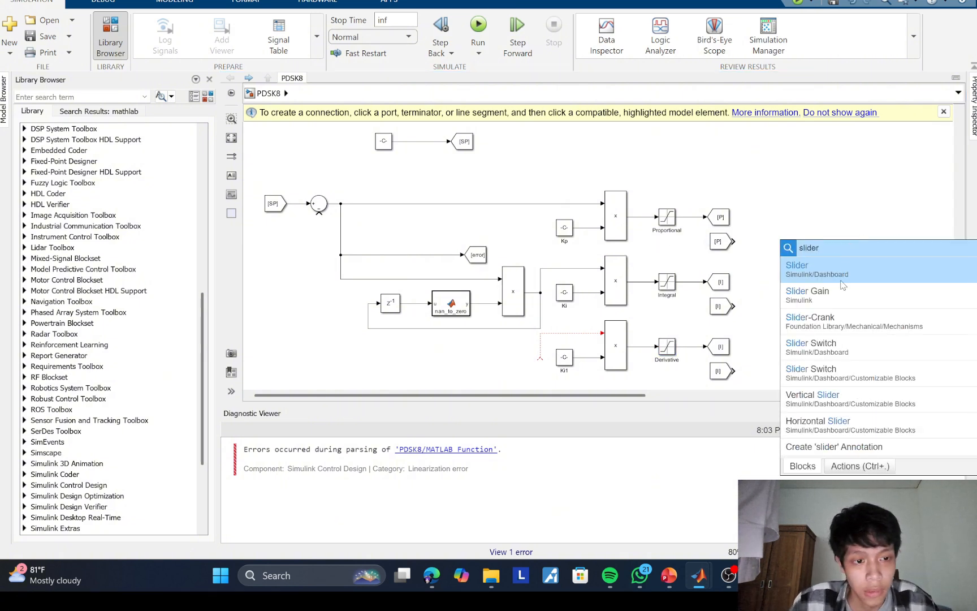
left_click(842, 284)
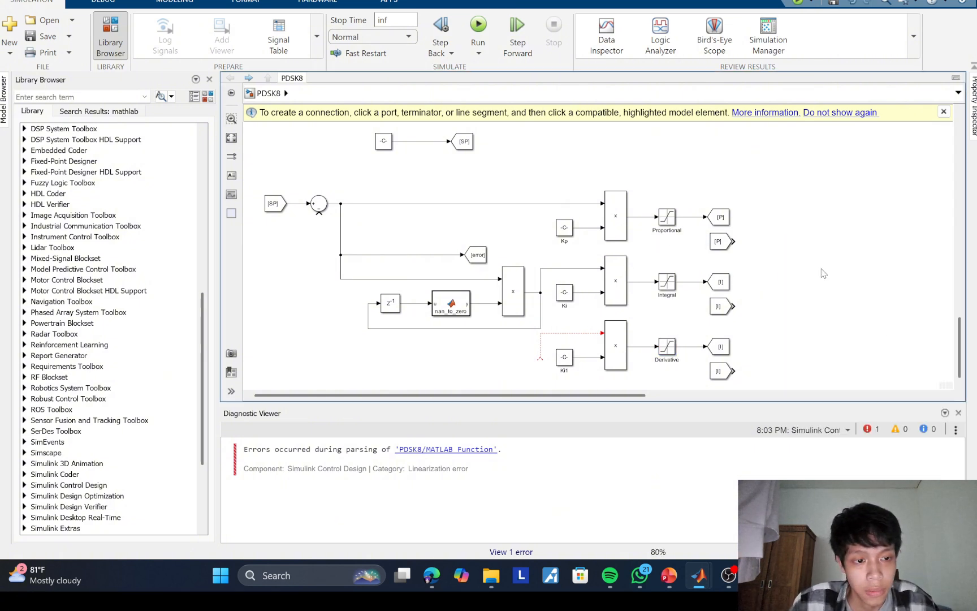
left_click_drag(909, 242, 823, 313)
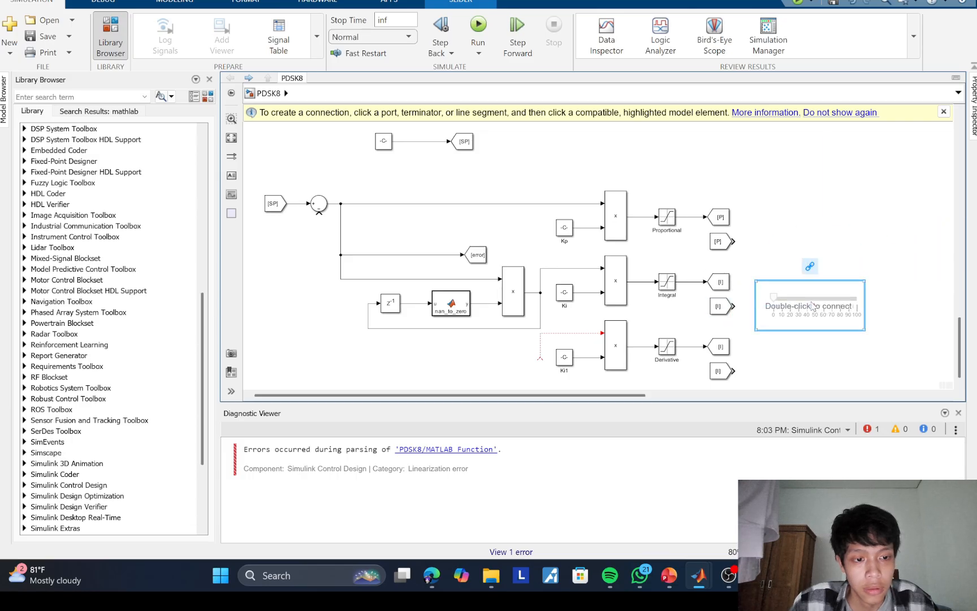
Step: Link the new slider to the Ki1 constant's Value with the default 0 to 100 range, and rename the constant Kd
double_click(803, 295)
left_click_drag(570, 172, 382, 112)
left_click(569, 361)
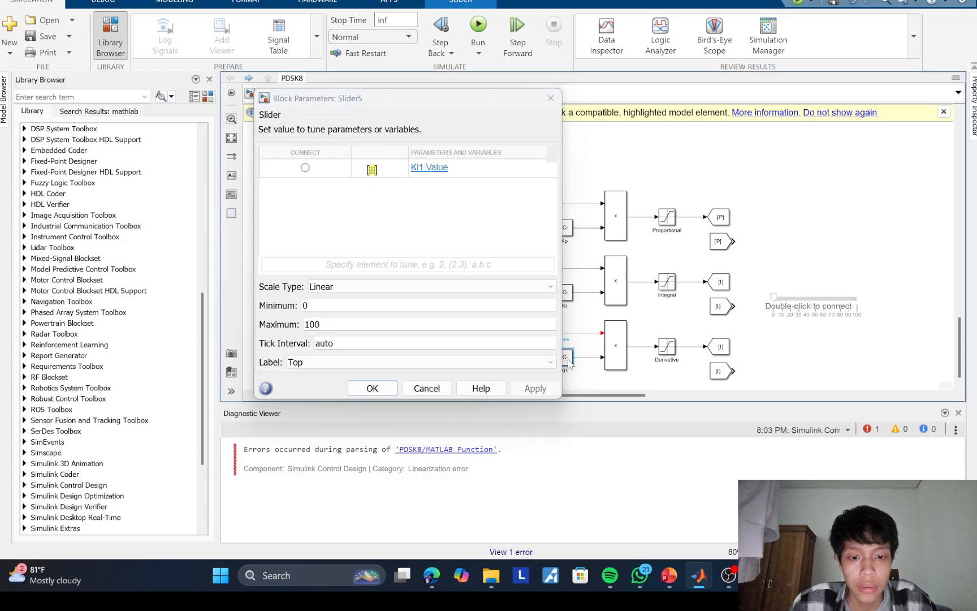
left_click(305, 168)
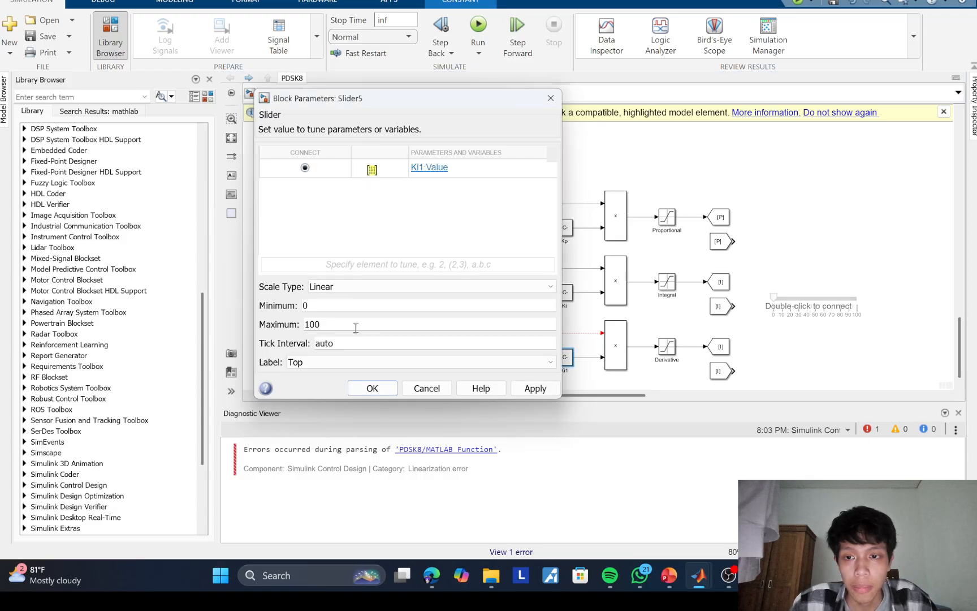
left_click(372, 388)
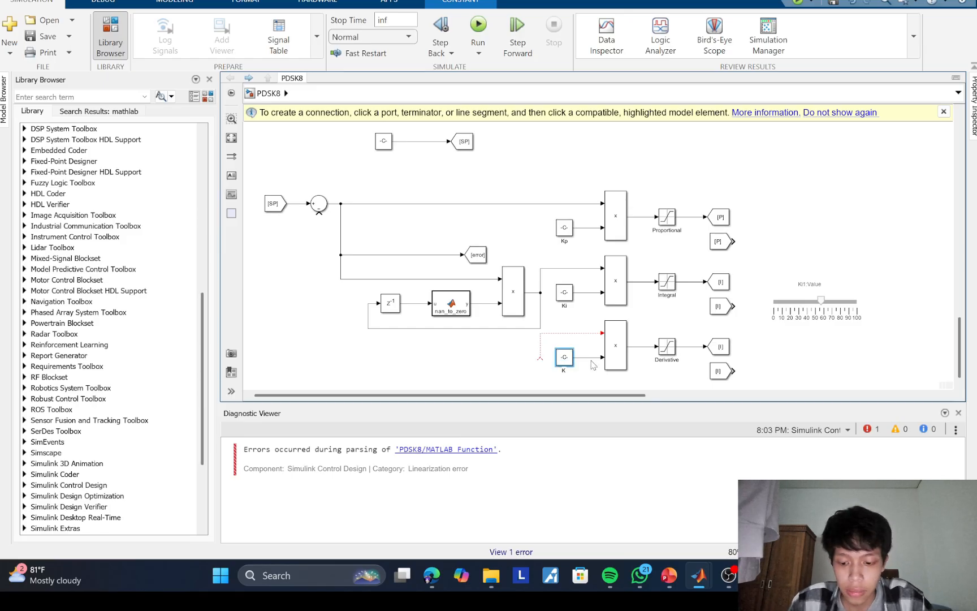
Step: Move the new slider to the end of the slider row above the setpoint constant
left_click_drag(803, 310, 660, 132)
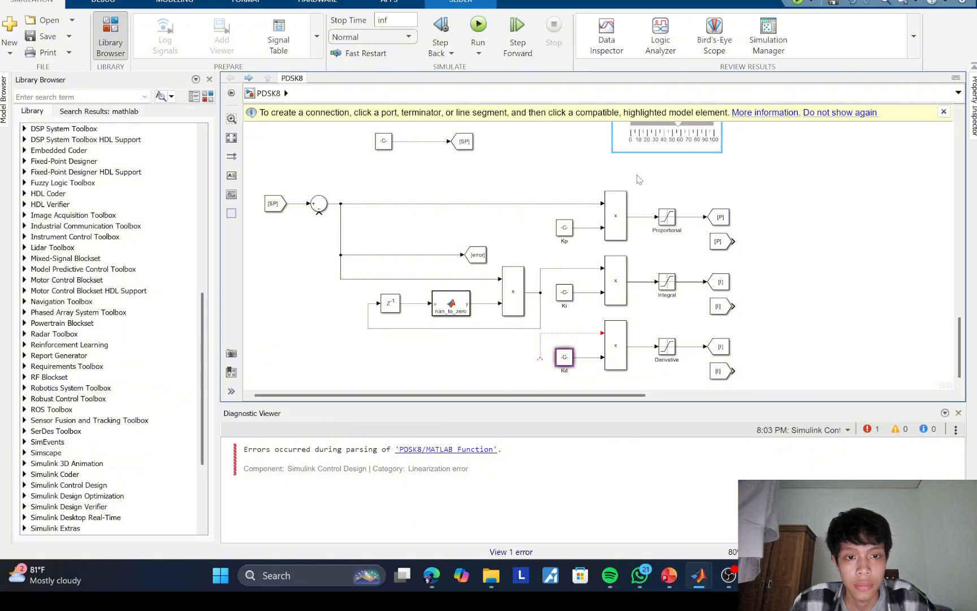
left_click_drag(645, 192, 629, 355)
left_click_drag(648, 289, 807, 245)
scroll(656, 311, "down", 10)
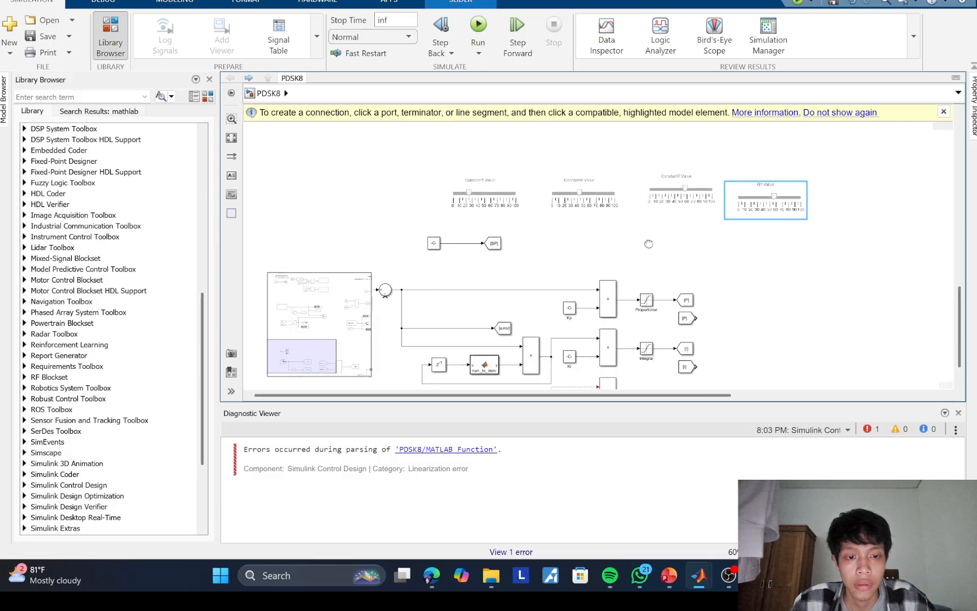
Step: Copy the integral multiplication block below itself and feed the copy's output into the upper input of the Kd multiplication block
scroll(640, 299, "up", 1, "ctrl")
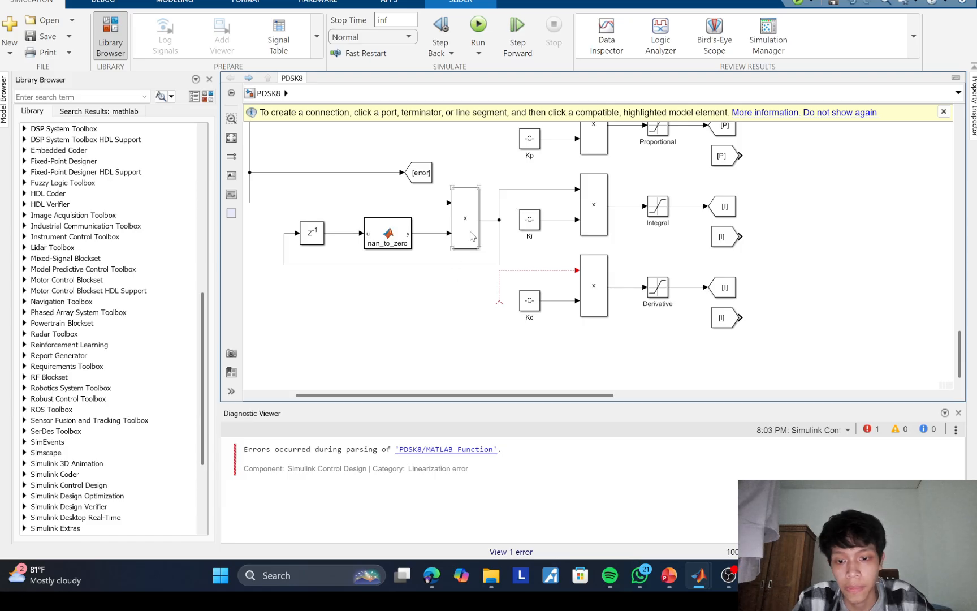
left_click_drag(473, 237, 482, 307)
left_click(492, 321)
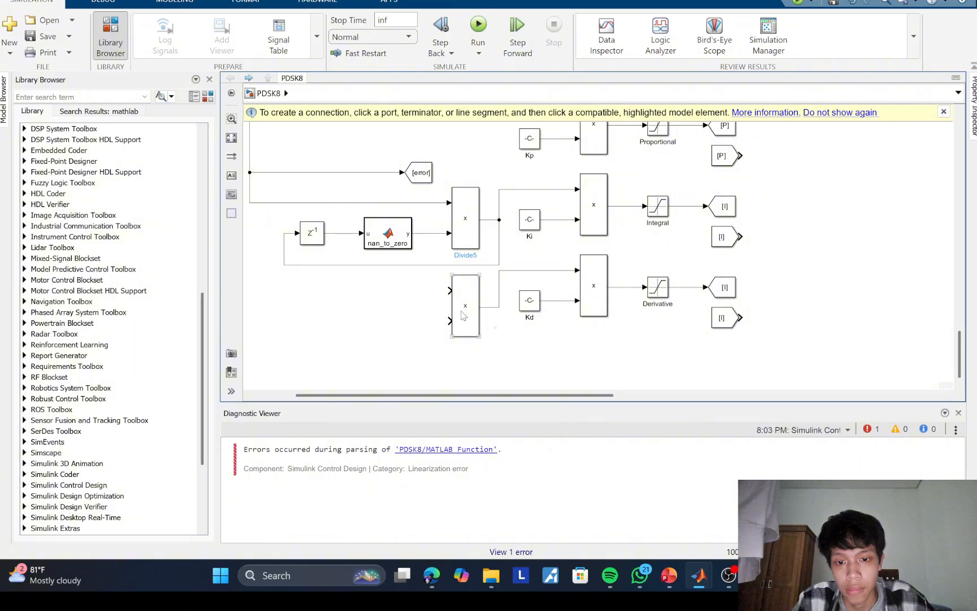
double_click(410, 295)
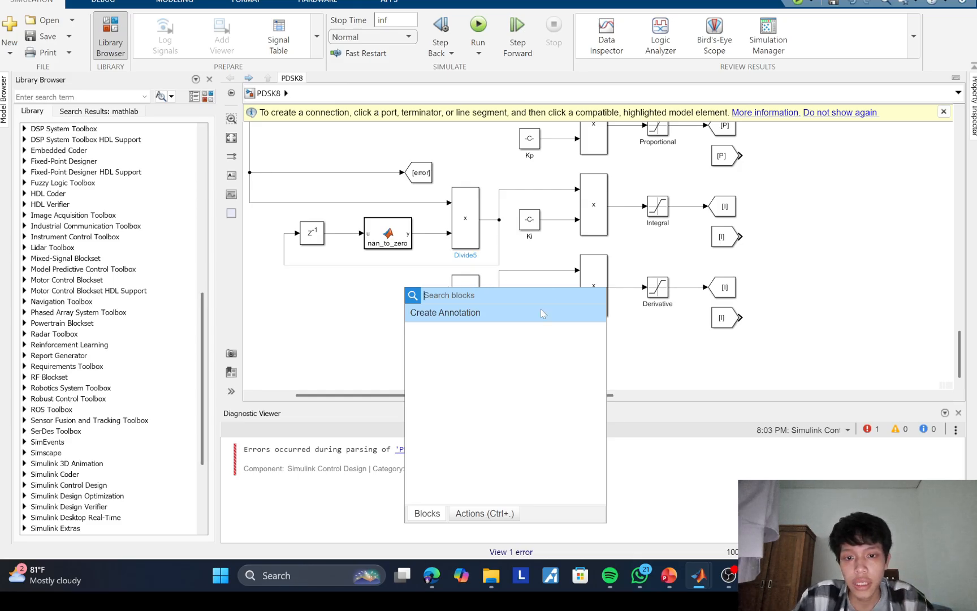
type("delta")
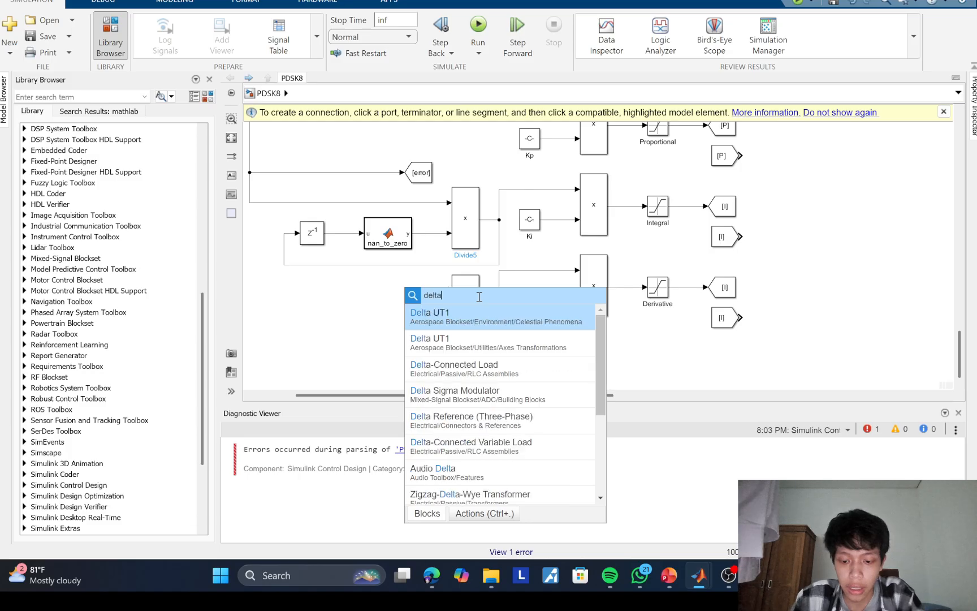
key("BackSpace")
key("BackSpace")
key("BackSpace")
key("BackSpace")
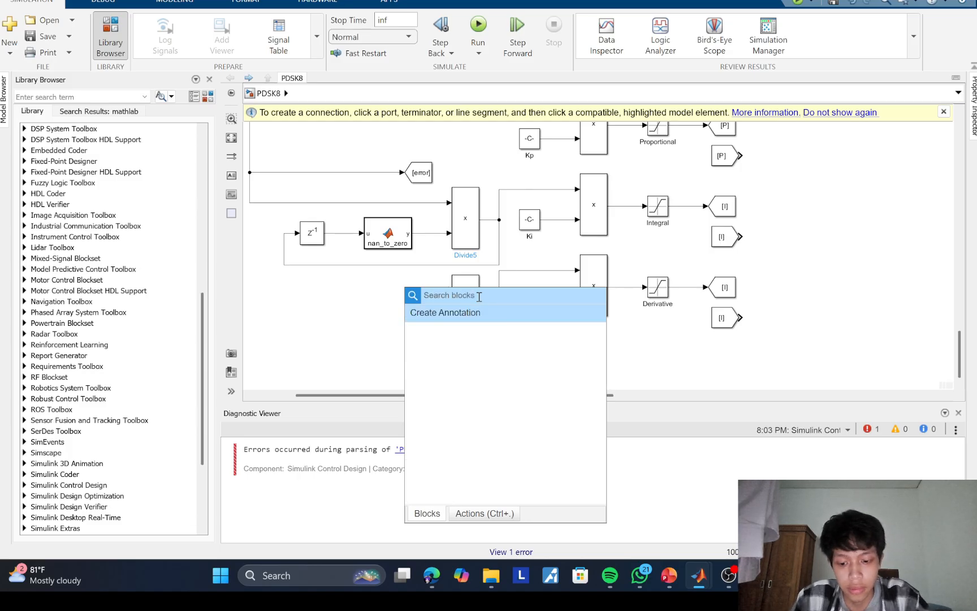
Step: Add a Goto block ahead of the new derivative multiplication block and set its tag to deltaTime
type("got")
left_click(459, 319)
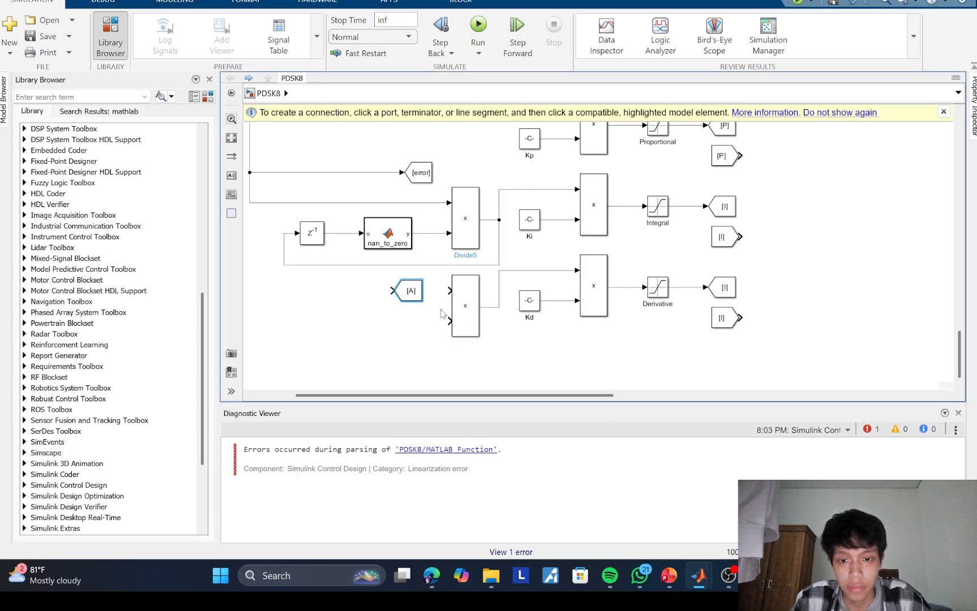
double_click(409, 289)
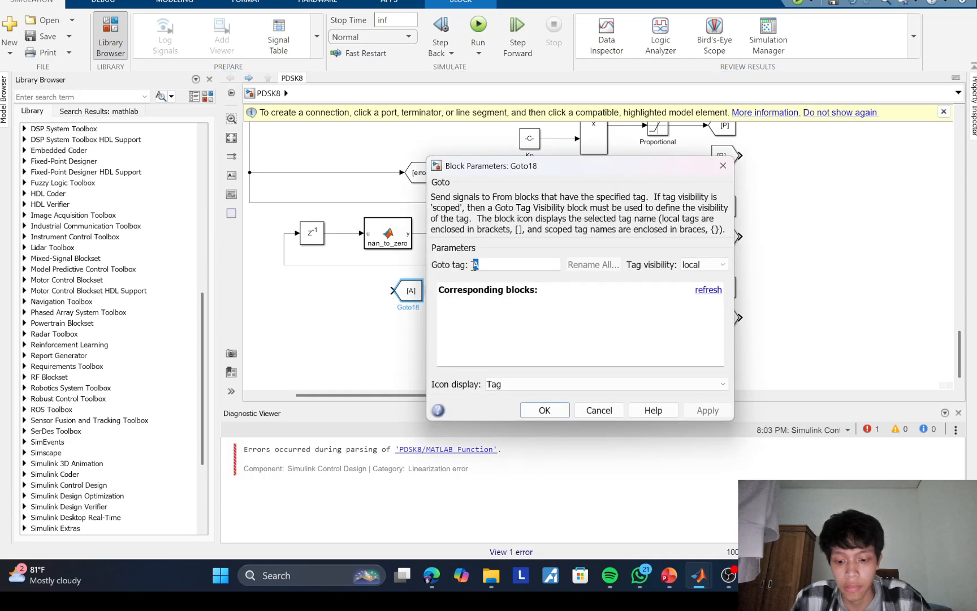
type("D")
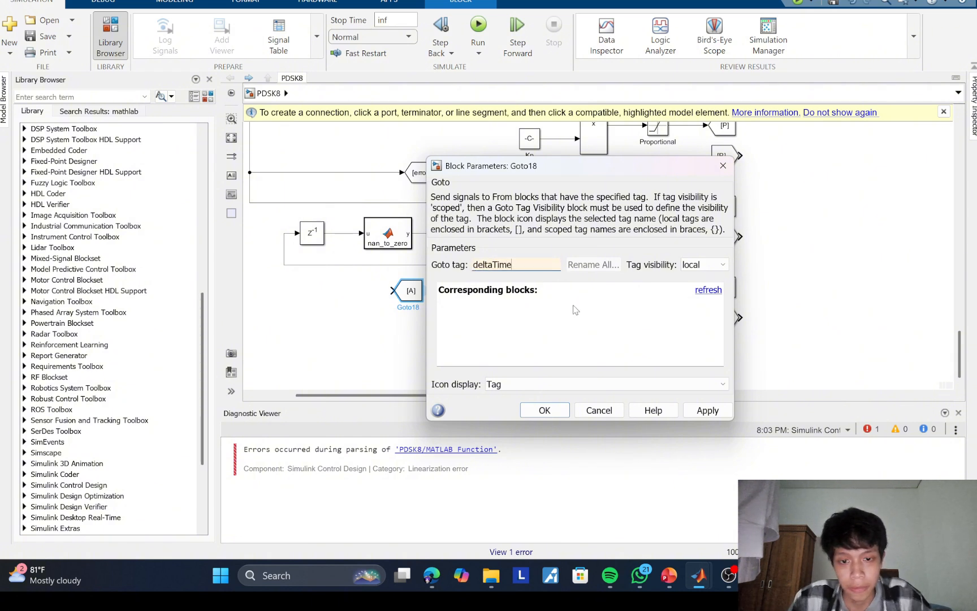
key("Return")
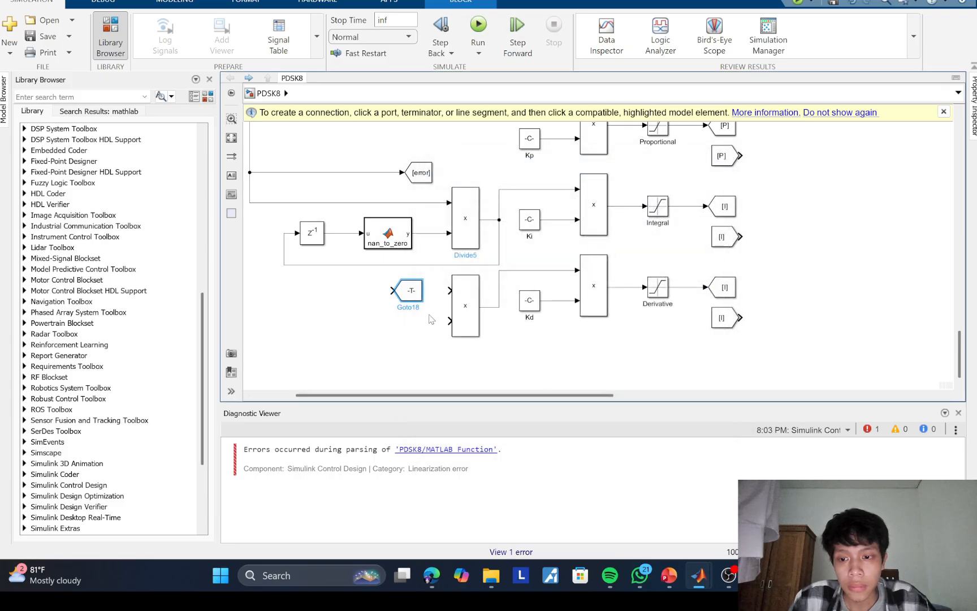
Step: Create a matching deltaTime From block below the Goto block, and delete the Goto block
left_click_drag(416, 292, 405, 288)
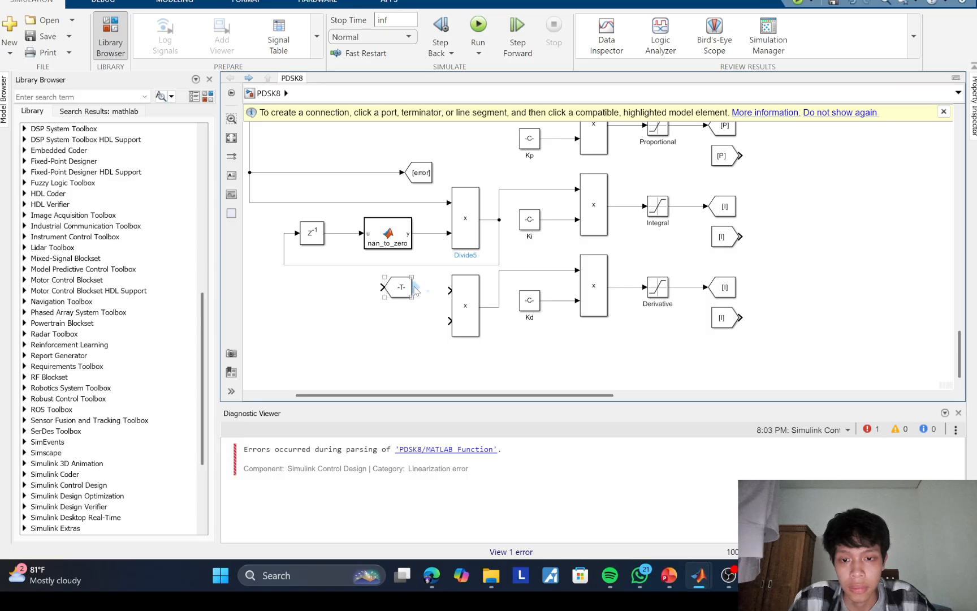
left_click_drag(417, 288, 370, 310)
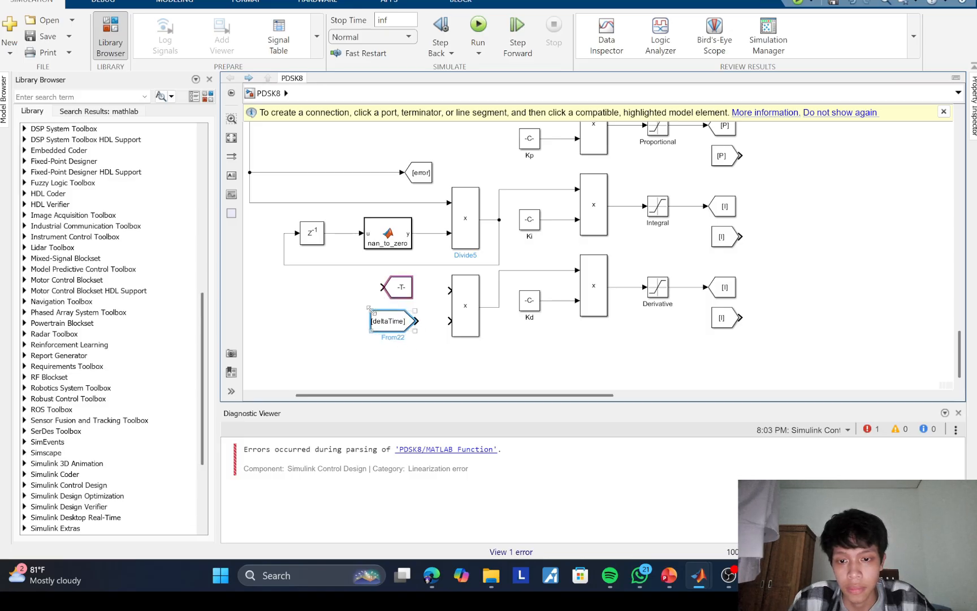
left_click(409, 292)
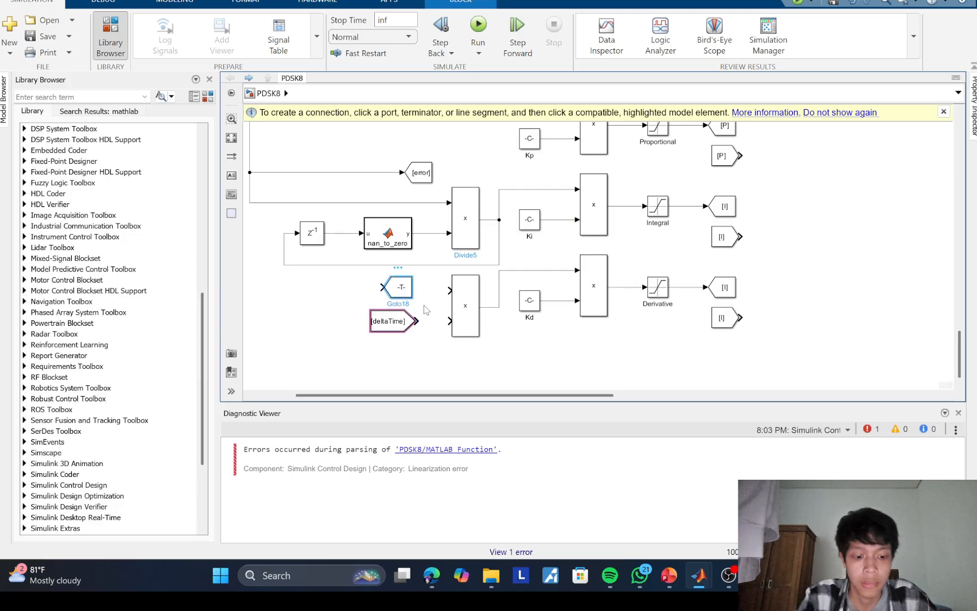
key("Delete")
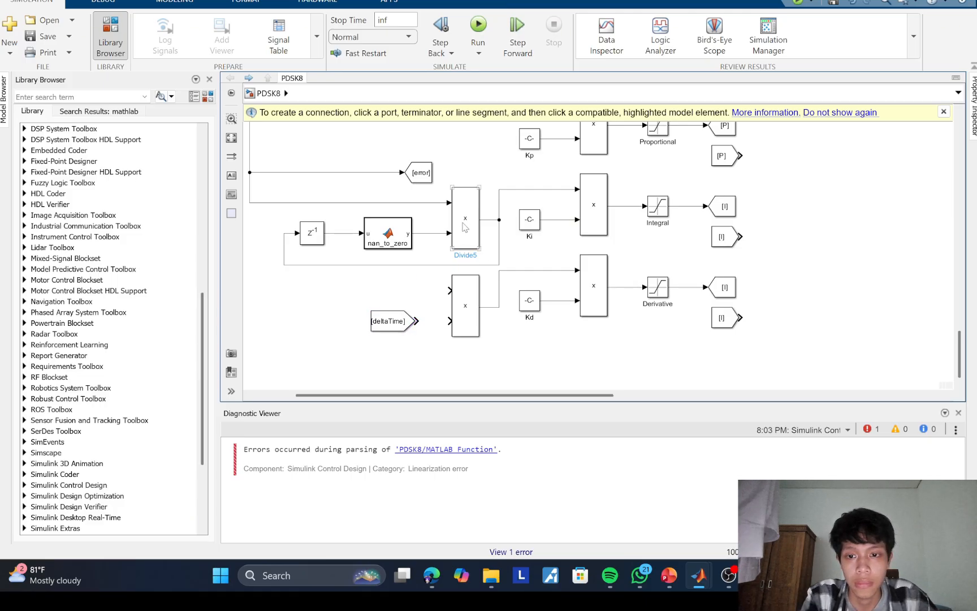
Step: Shift the nan_to_zero function and its multiplication block left, and delete the multiplication's output line with its feedback branch
left_click_drag(386, 234, 364, 233)
left_click_drag(467, 225, 420, 225)
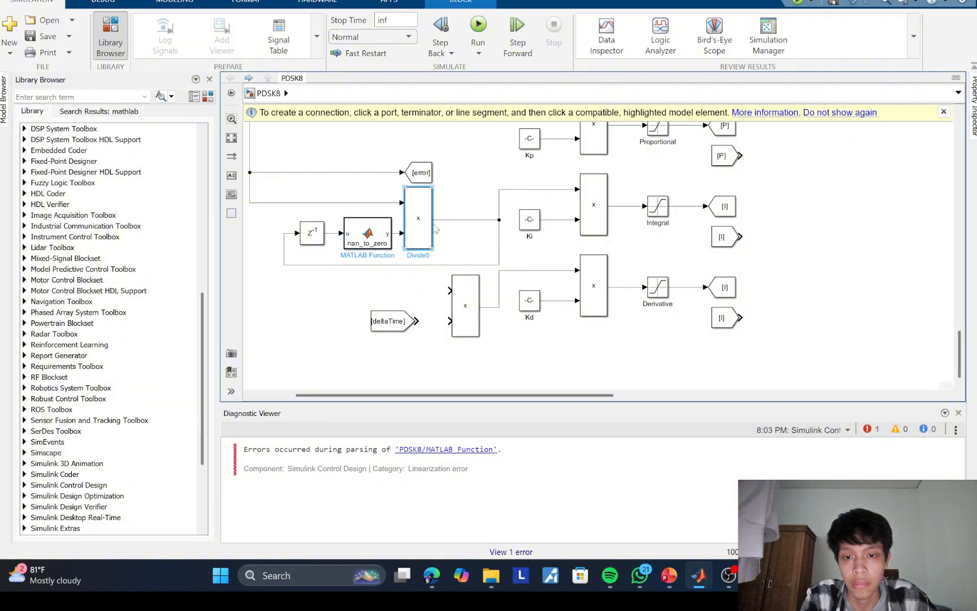
left_click(467, 220)
left_click(461, 230)
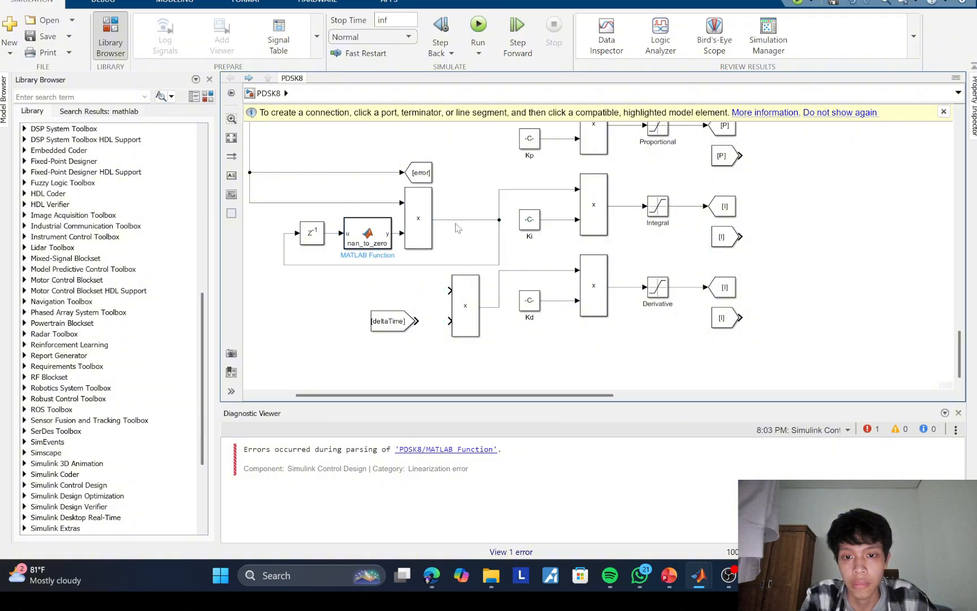
left_click(458, 220)
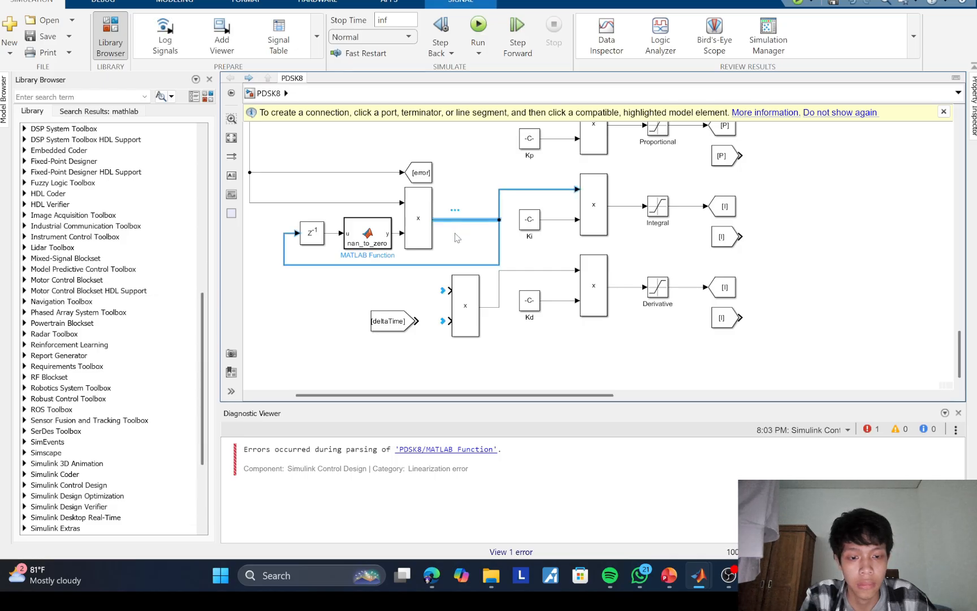
key("Delete")
Step: Insert another multiplication block feeding the Ki multiplication's upper input, and place a copy of the deltaTime From block near it
left_click(431, 223)
left_click_drag(431, 223, 574, 189)
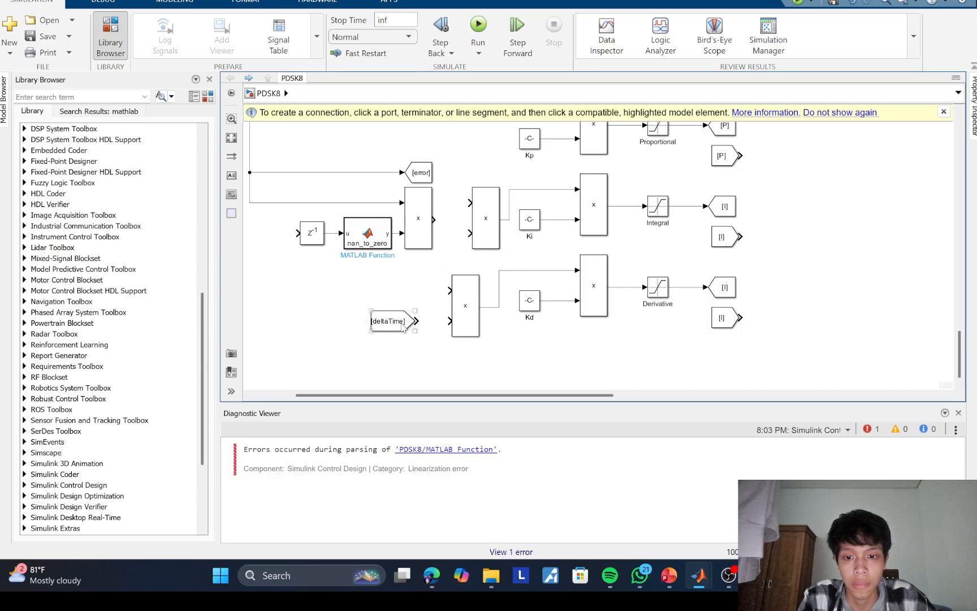
left_click(398, 319)
left_click_drag(399, 319, 415, 272)
Step: Shift the delay, nan_to_zero and multiplication chain left, and wire its output and both deltaTime blocks into the two new multiplication blocks
left_click_drag(274, 237, 384, 224)
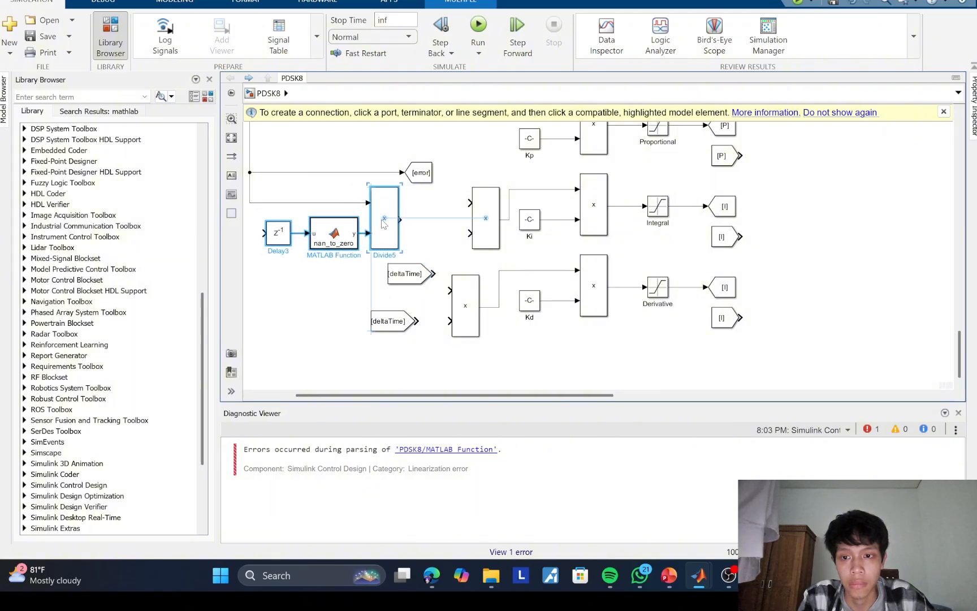
left_click_drag(412, 276, 470, 233)
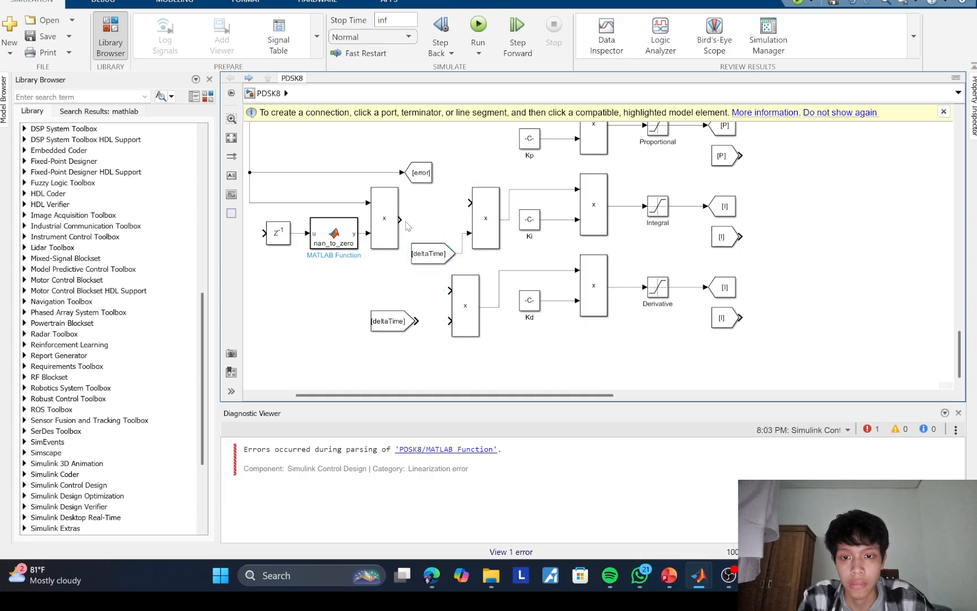
left_click_drag(405, 224, 469, 202)
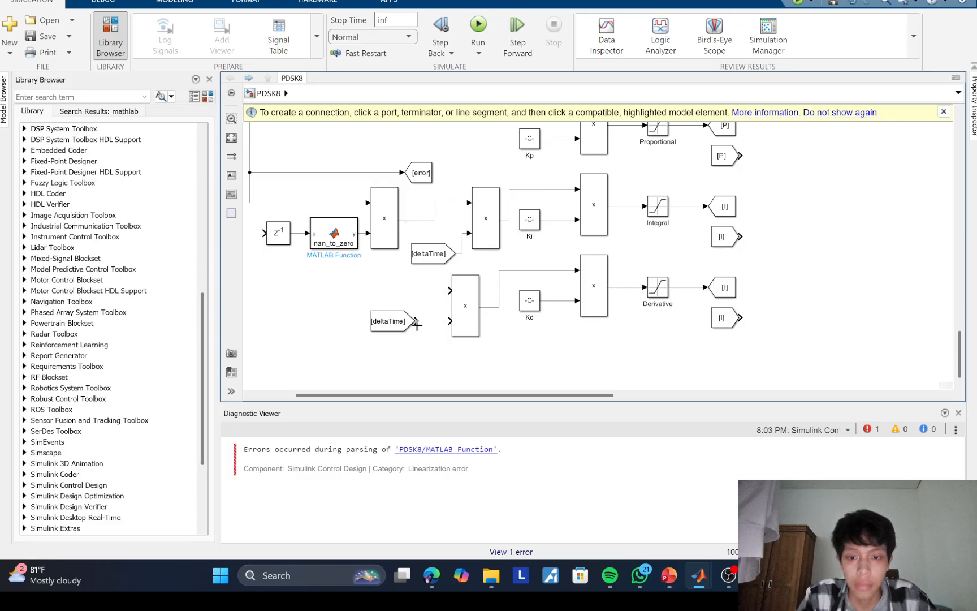
left_click_drag(417, 321, 448, 320)
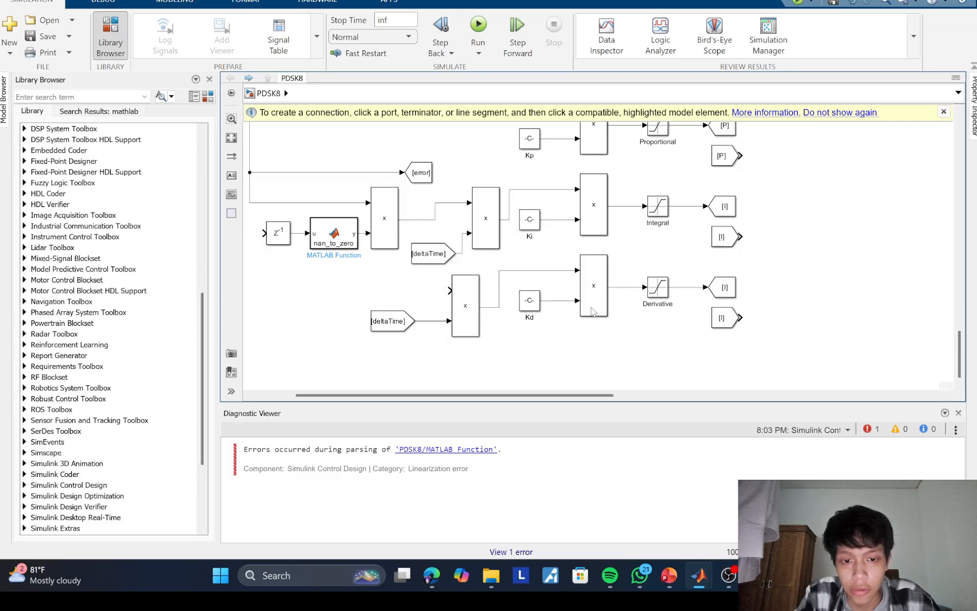
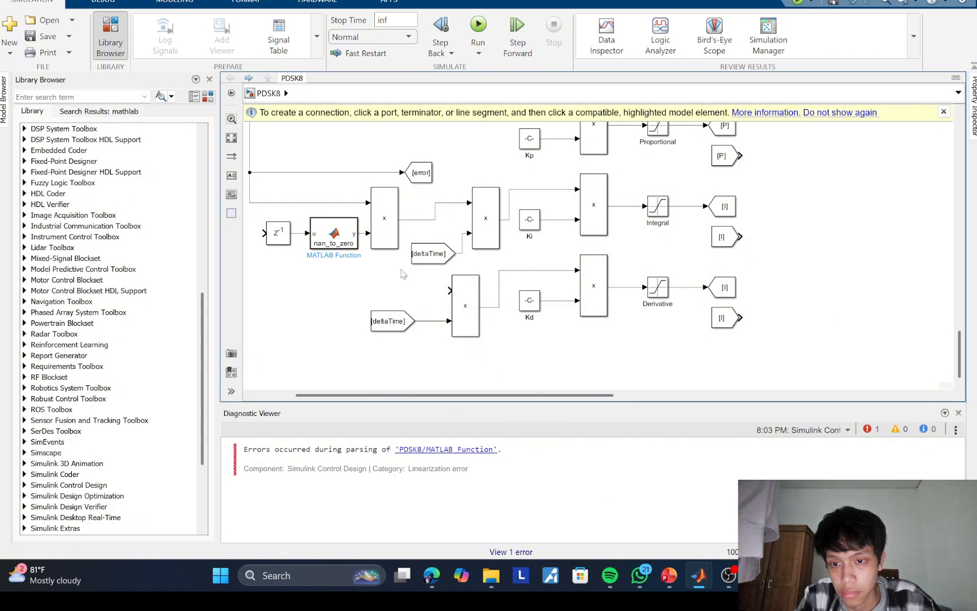
Step: Wire the error line into the lower deltaTime multiplication, feed the integral multiplication's output back to the delay, and tighten that feedback line
mouse_move(451, 290)
left_mouse_down()
mouse_move(348, 283)
mouse_move(257, 212)
mouse_move(267, 204)
mouse_move(433, 251)
mouse_move(425, 219)
left_mouse_up()
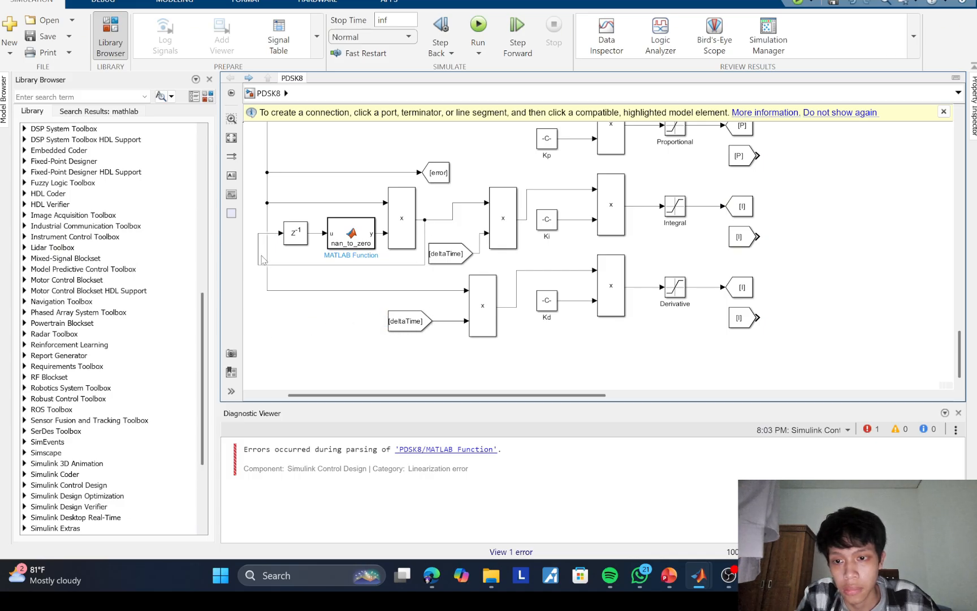
mouse_move(258, 257)
left_mouse_down()
mouse_move(285, 253)
mouse_move(272, 249)
left_mouse_up()
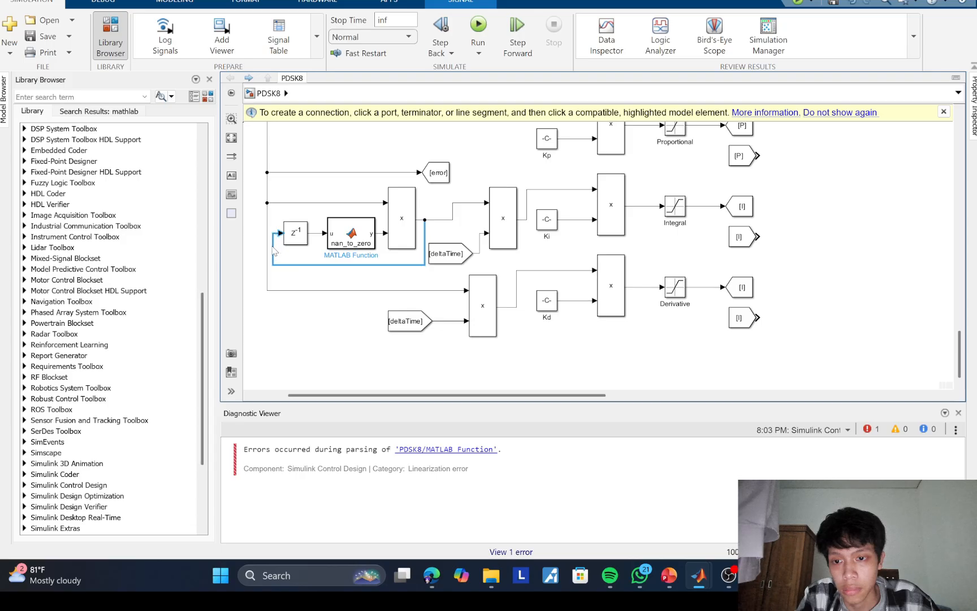
left_click(284, 328)
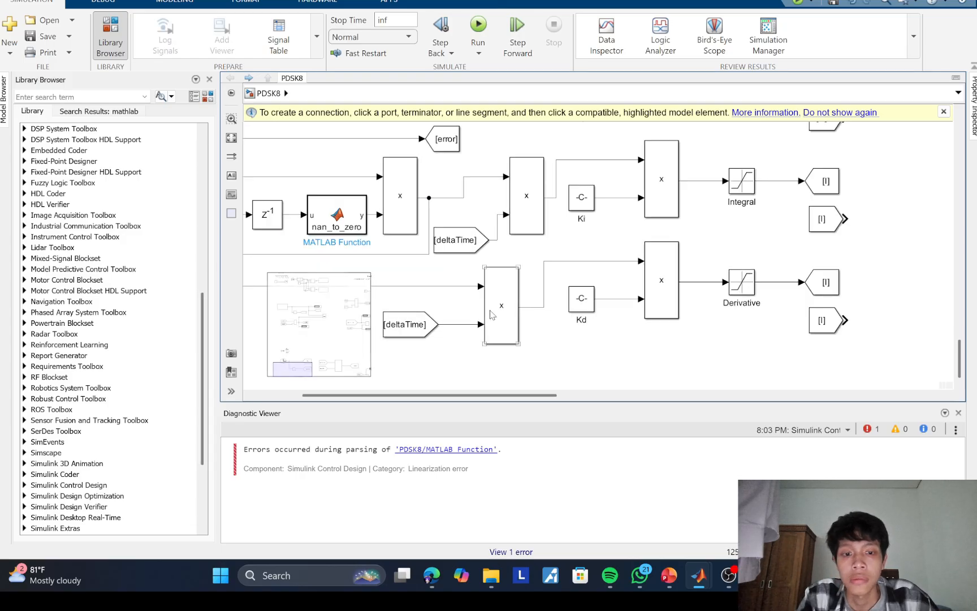
Step: Insert an Add block to the right of the P, I and D branches and set its list of signs to +++
scroll(540, 321, "down", 1)
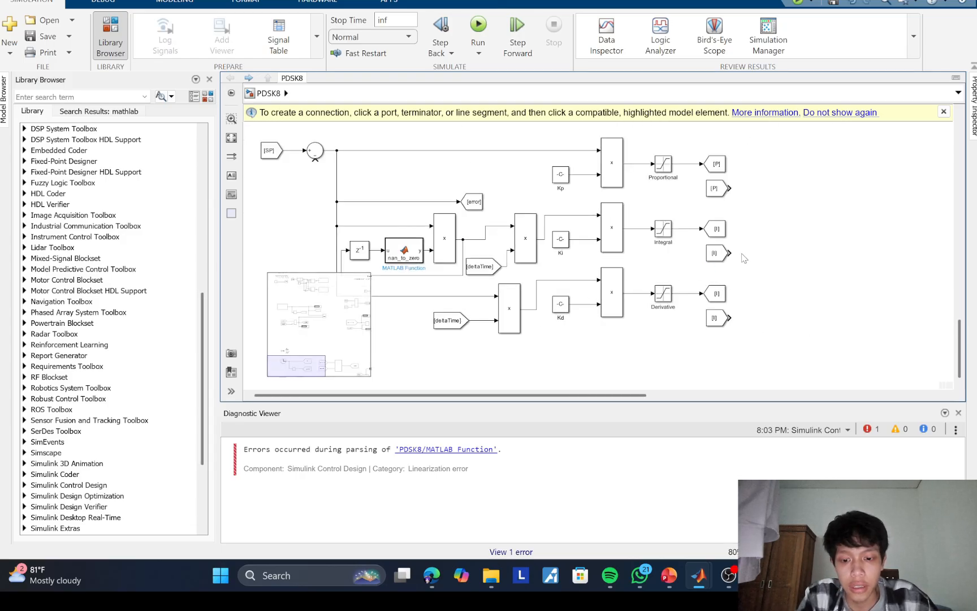
left_click_drag(741, 253, 694, 266)
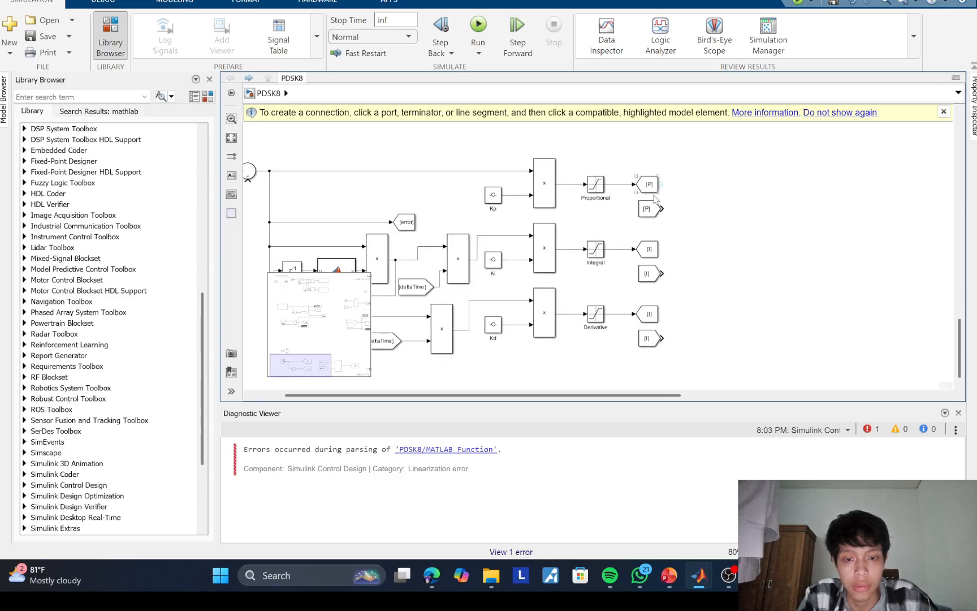
double_click(709, 237)
type("add")
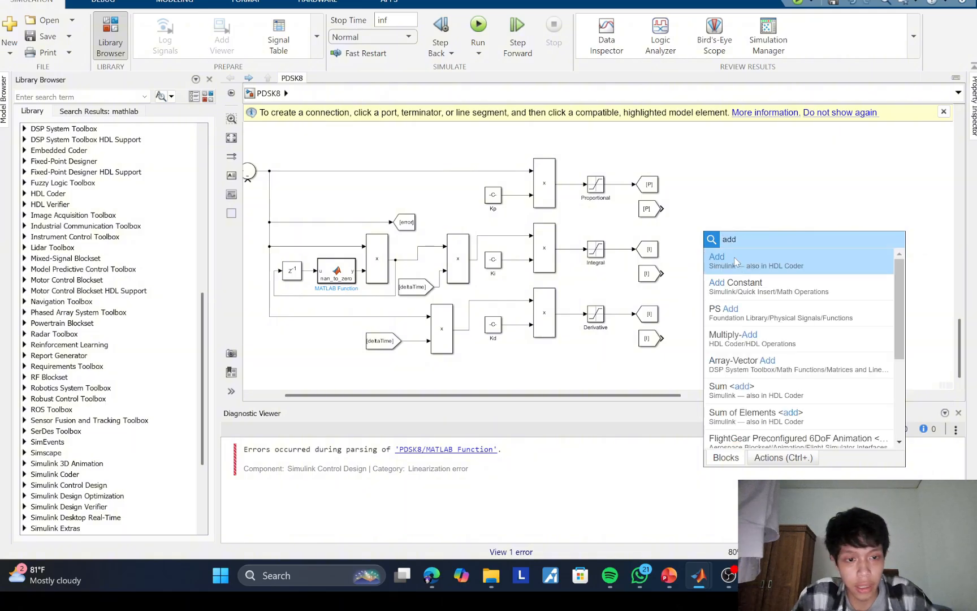
left_click(736, 261)
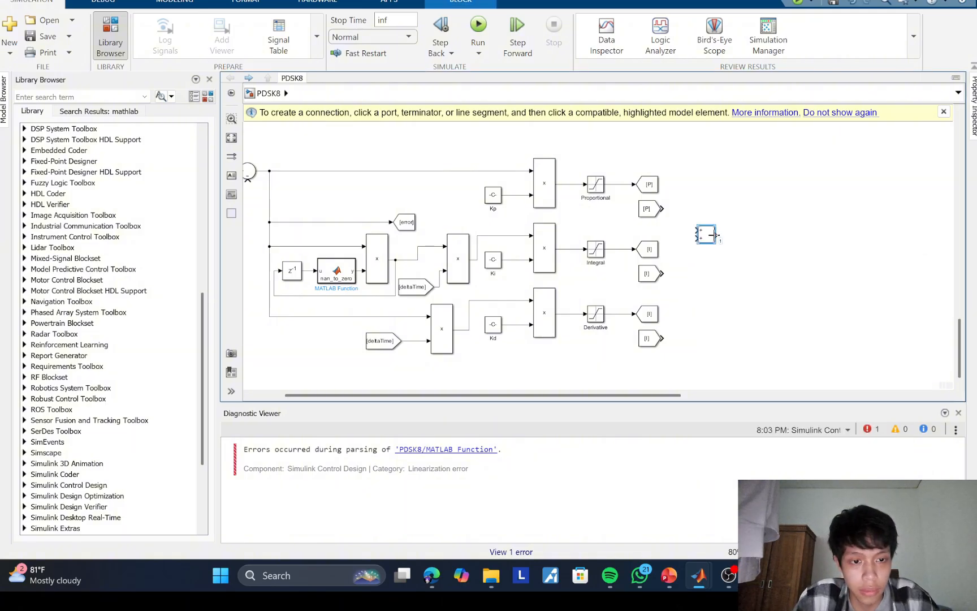
double_click(707, 235)
double_click(444, 250)
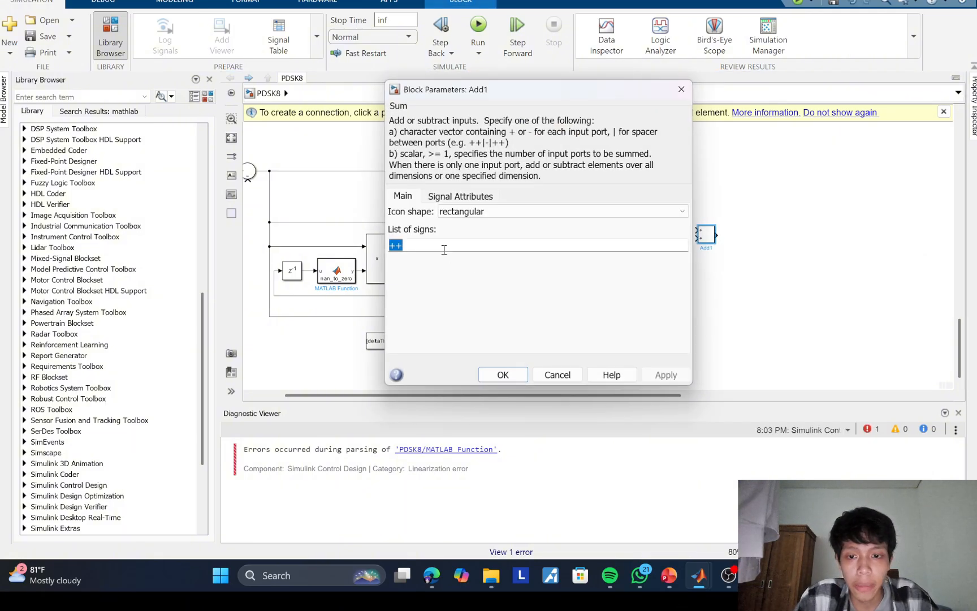
left_click(450, 246)
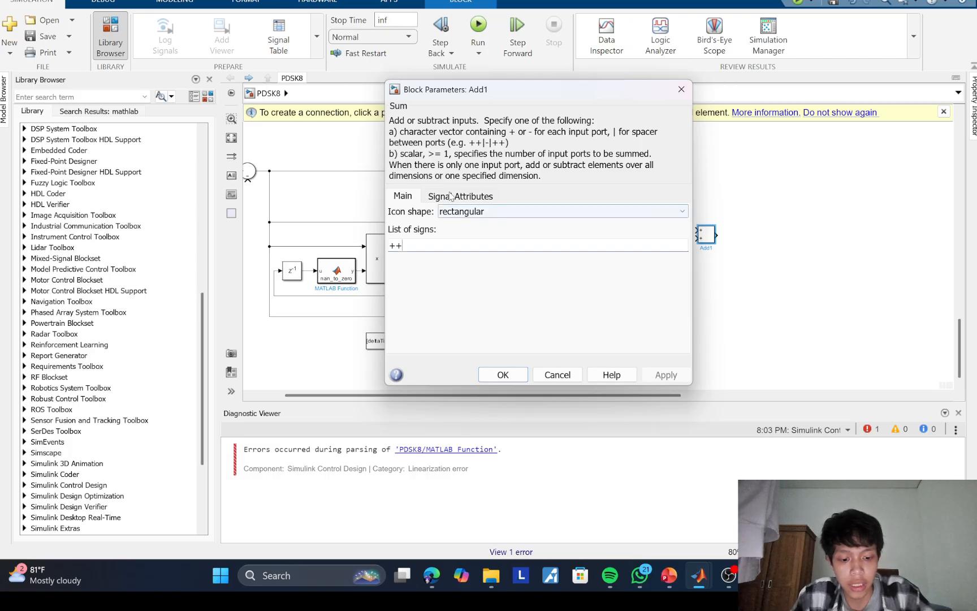
type("+")
key("Return")
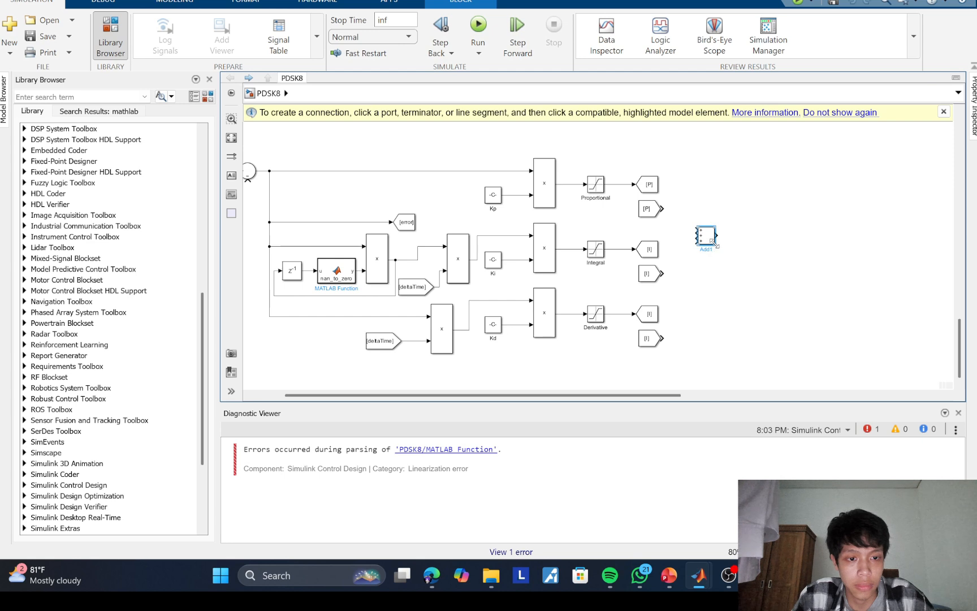
Step: Enlarge and reposition the Add block, and wire the three branch From blocks into its inputs in order from top to bottom
left_click_drag(713, 242, 723, 323)
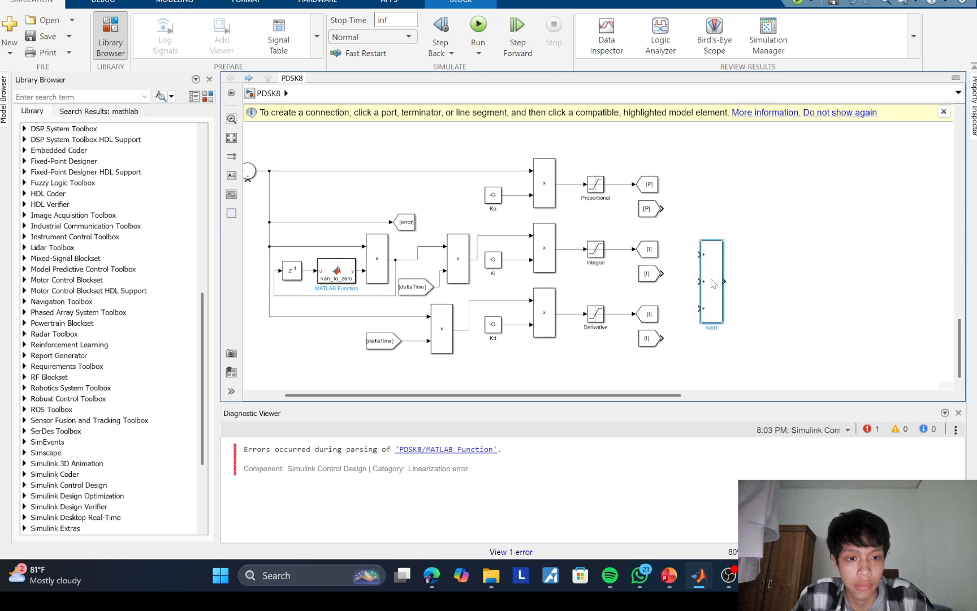
left_click_drag(713, 284, 724, 252)
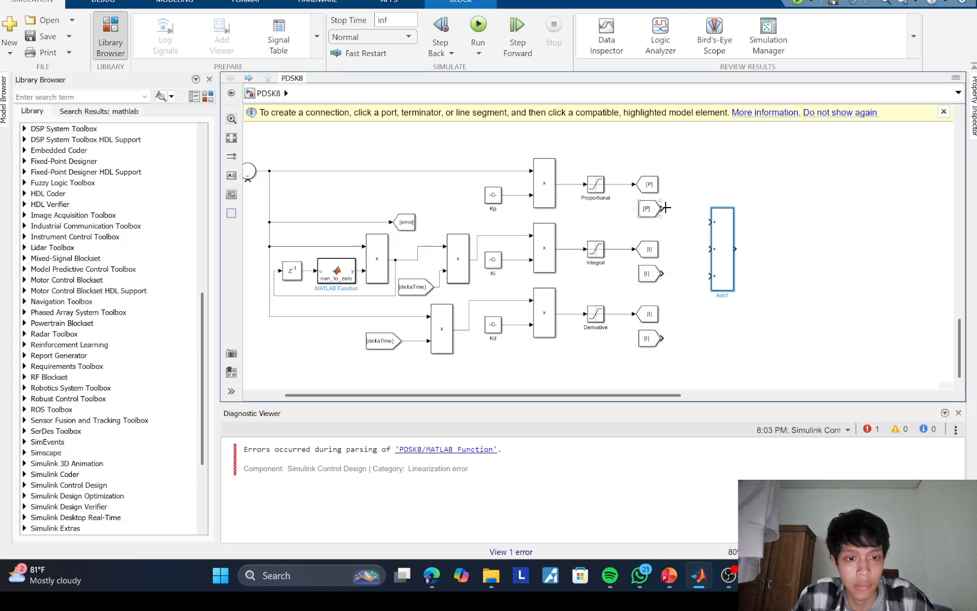
left_click_drag(665, 208, 711, 221)
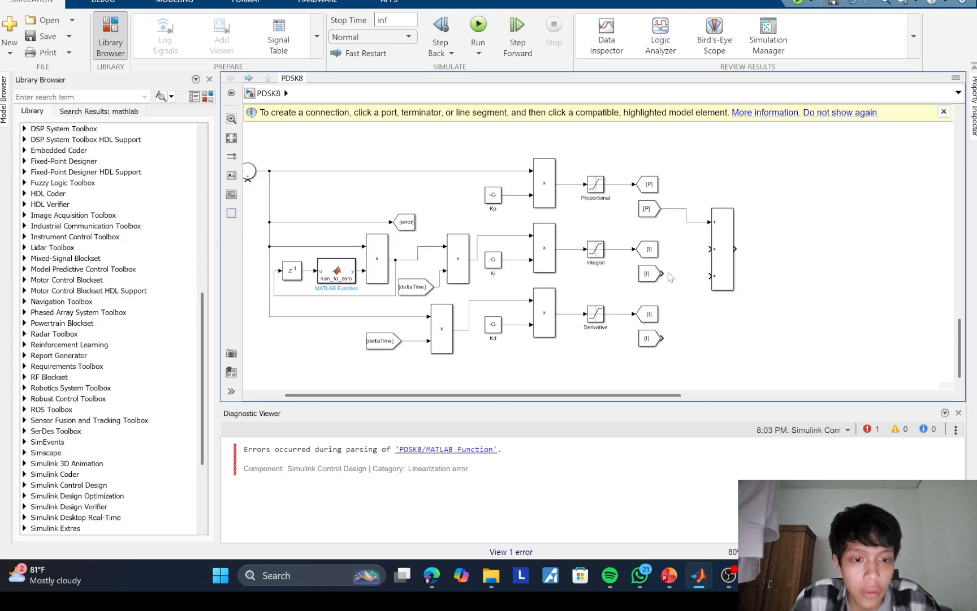
left_click_drag(663, 273, 710, 248)
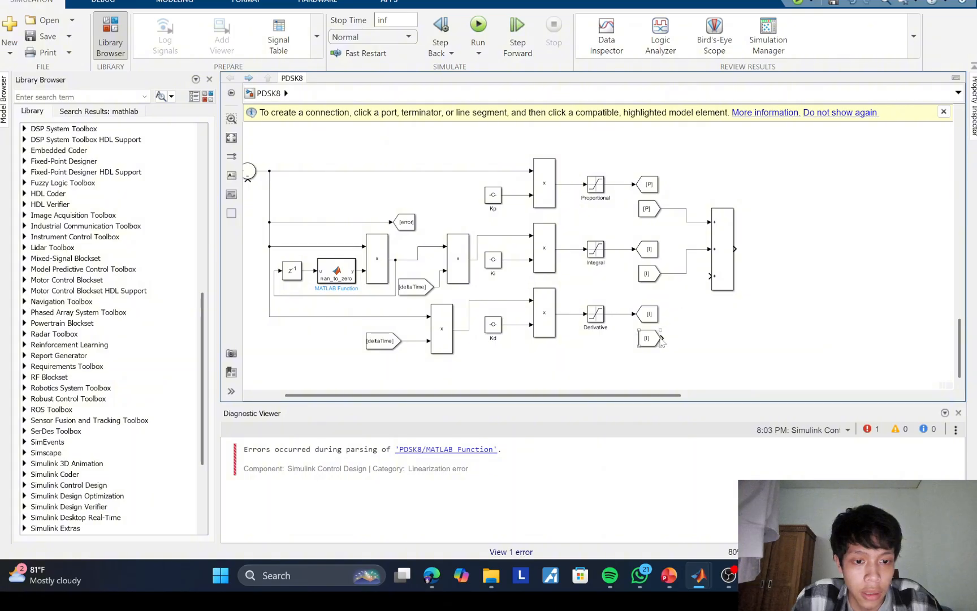
left_click_drag(669, 344, 711, 277)
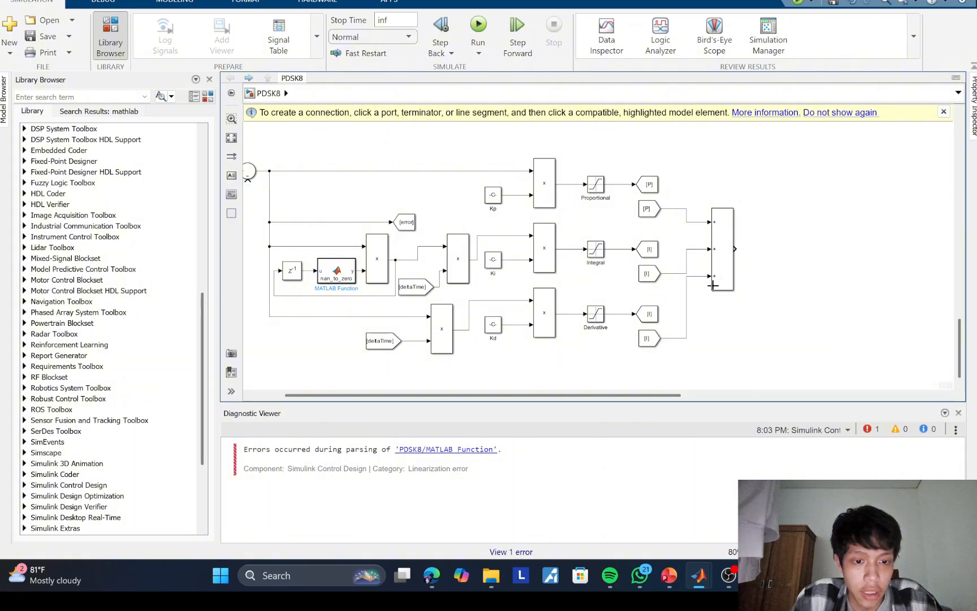
Step: Set the tag of the derivative branch's Goto and From blocks to D
double_click(647, 314)
double_click(711, 288)
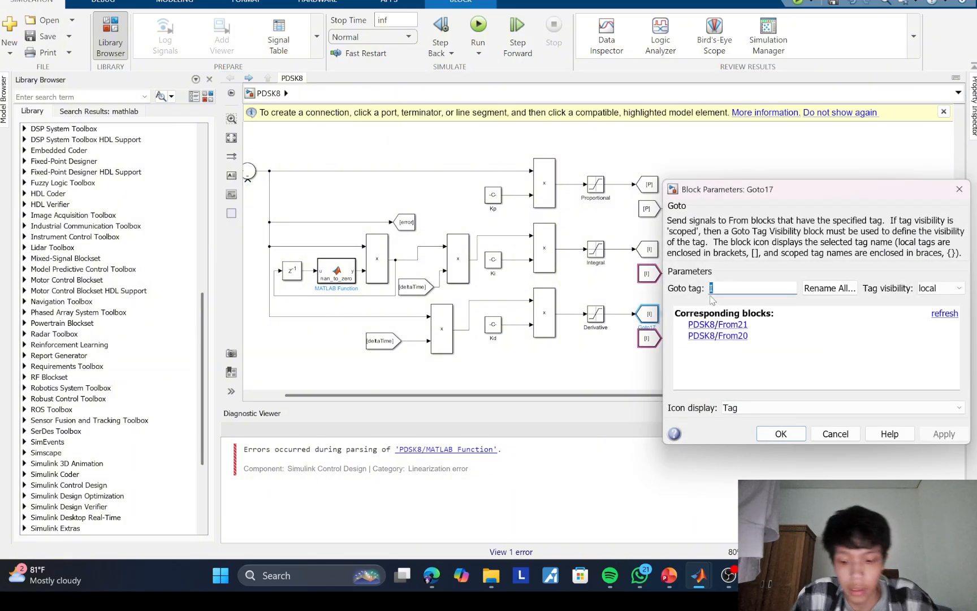
type("D")
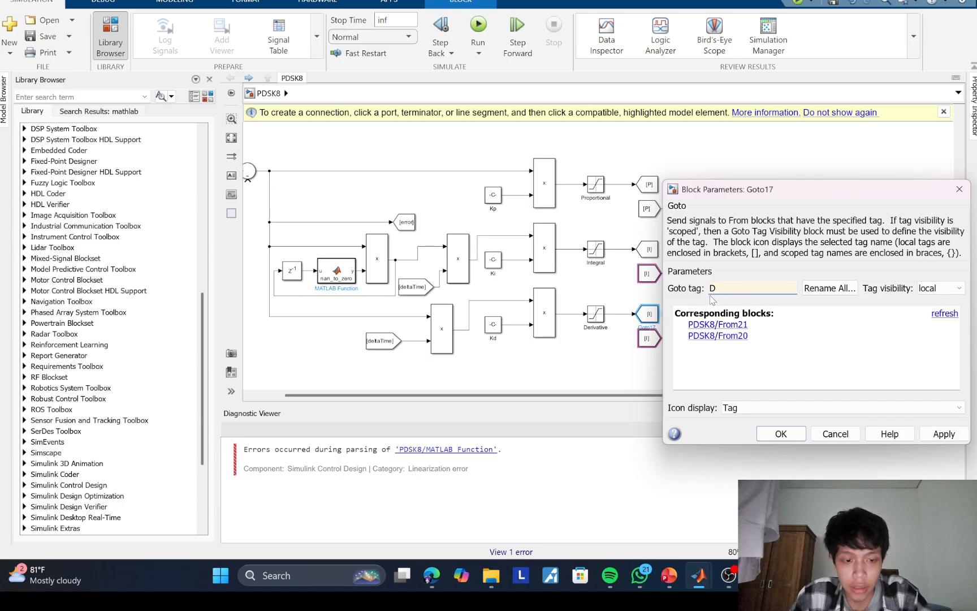
key("Return")
double_click(648, 338)
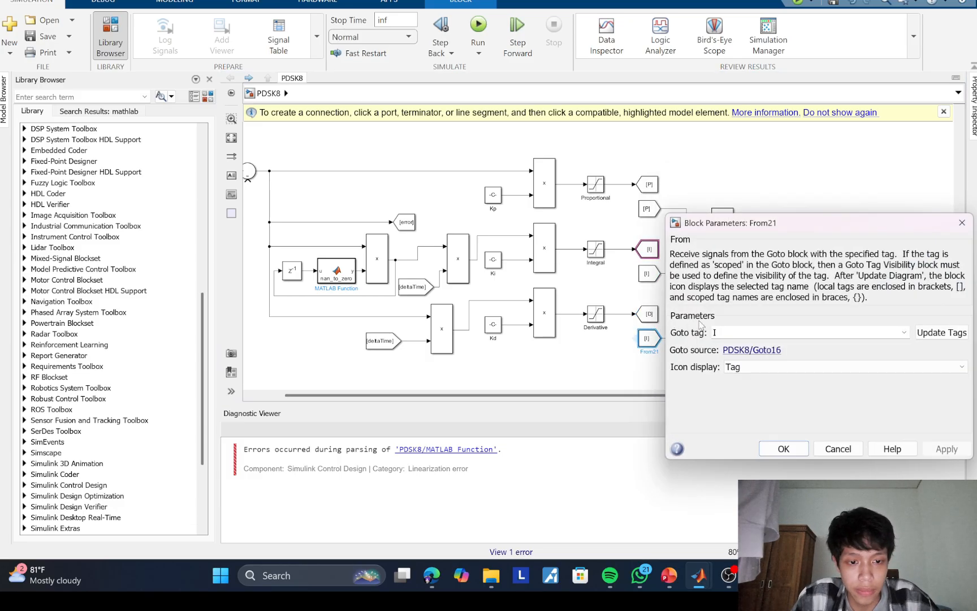
left_click_drag(727, 329, 698, 333)
type("D")
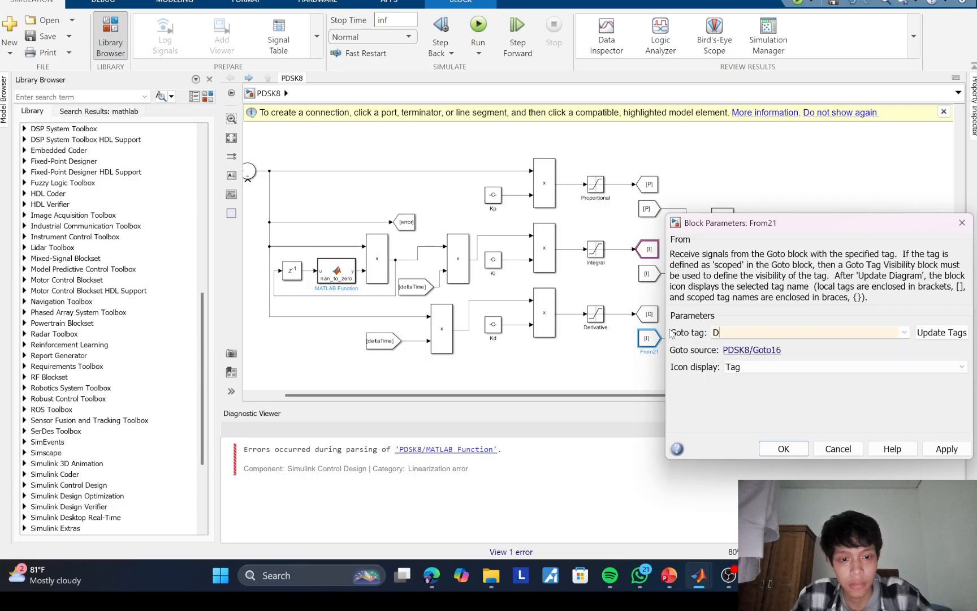
left_click(772, 449)
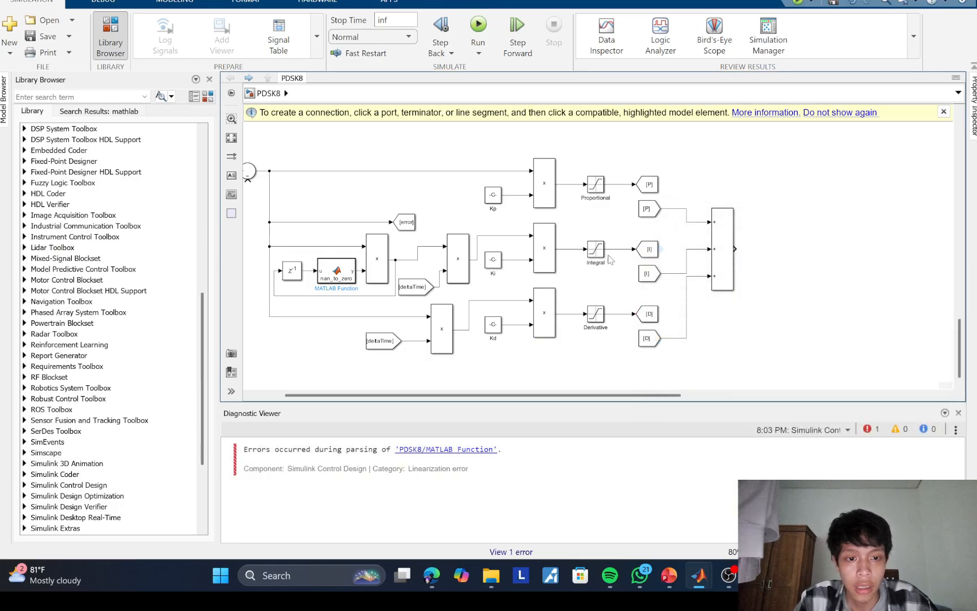
Step: Copy the I Goto block to the right of the Add block, set its tag to PID, and connect the Add output to it
left_click_drag(654, 250, 795, 253)
double_click(794, 253)
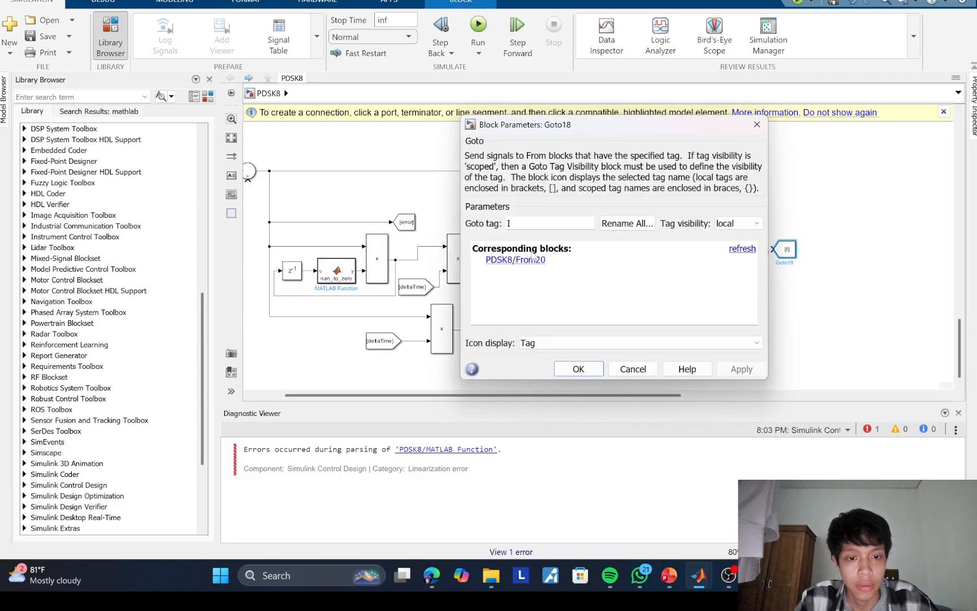
double_click(515, 224)
type("P")
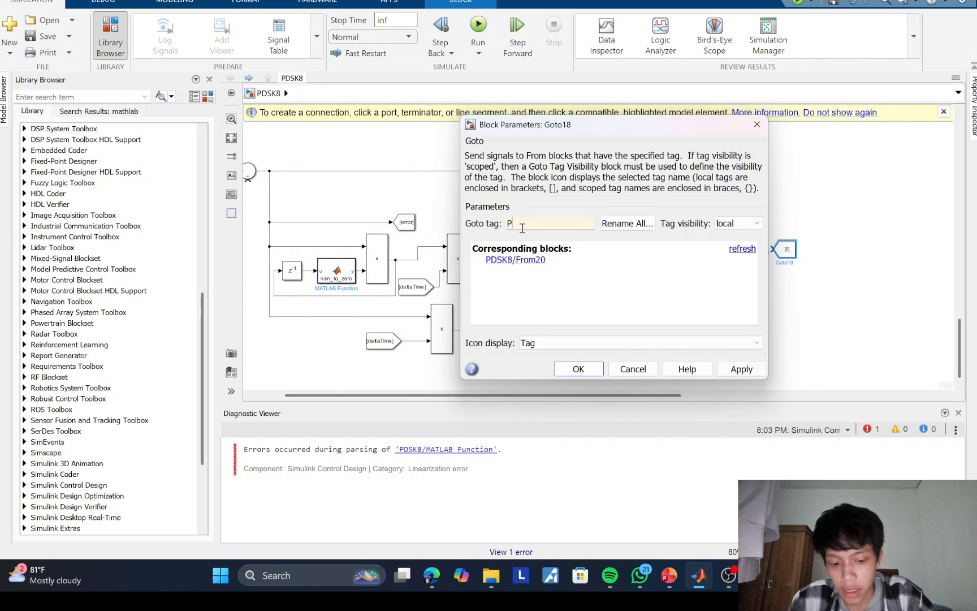
type("ID")
key("Return")
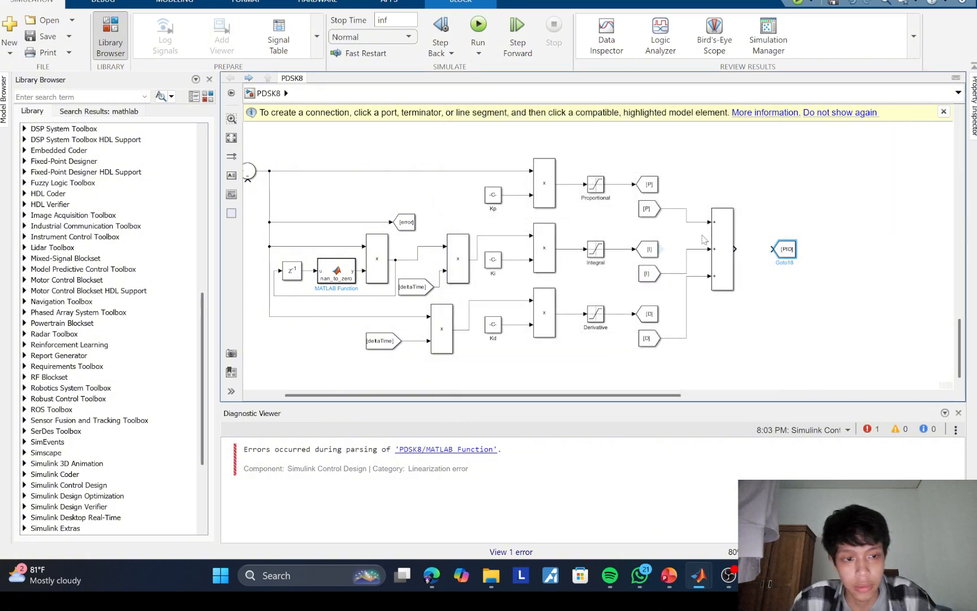
left_click_drag(735, 248, 772, 249)
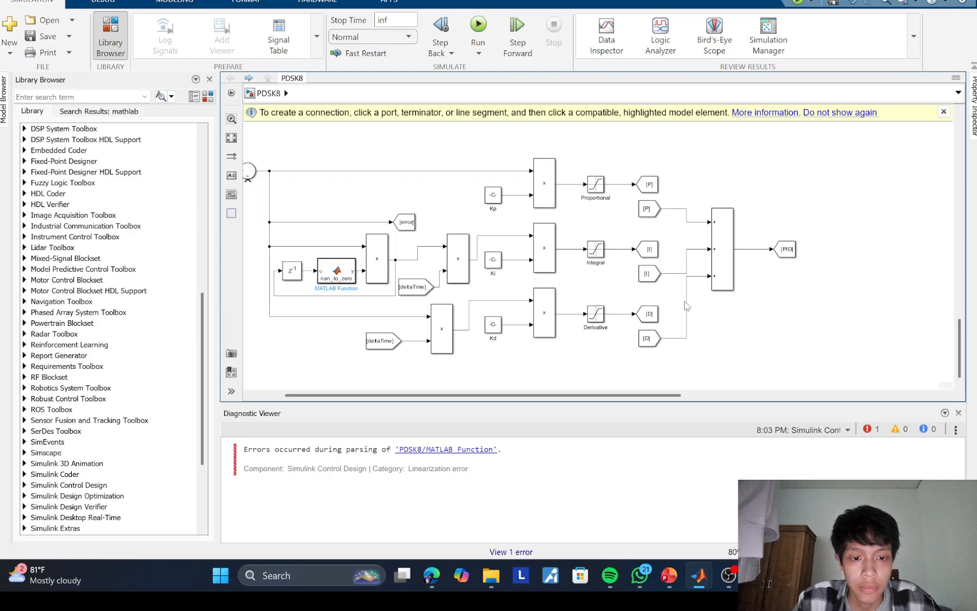
Step: Copy the I From block to below the PID Goto block and set its tag to speed
left_click_drag(650, 283, 766, 309)
double_click(763, 306)
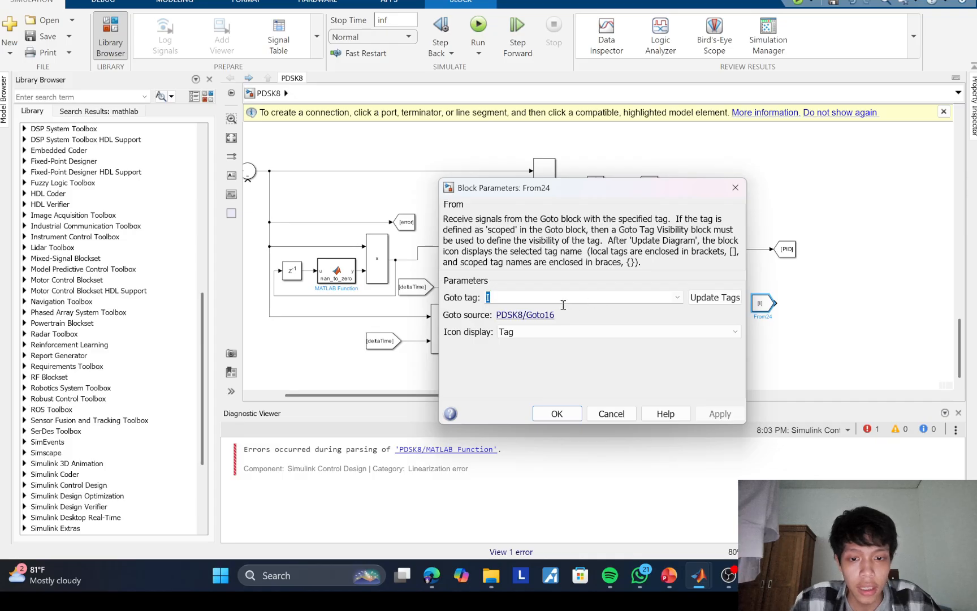
type("SPE")
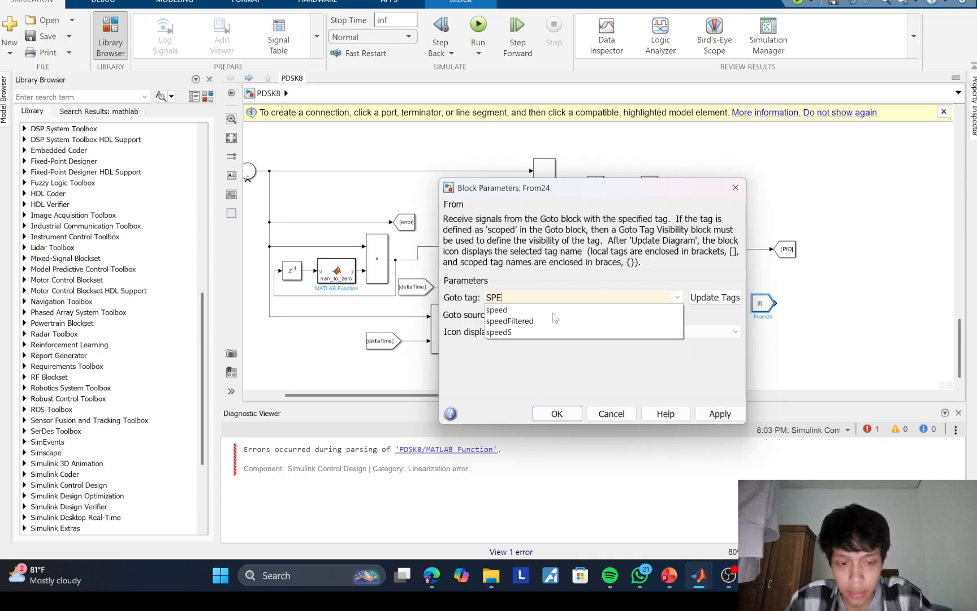
key("BackSpace")
key("BackSpace")
type("pe")
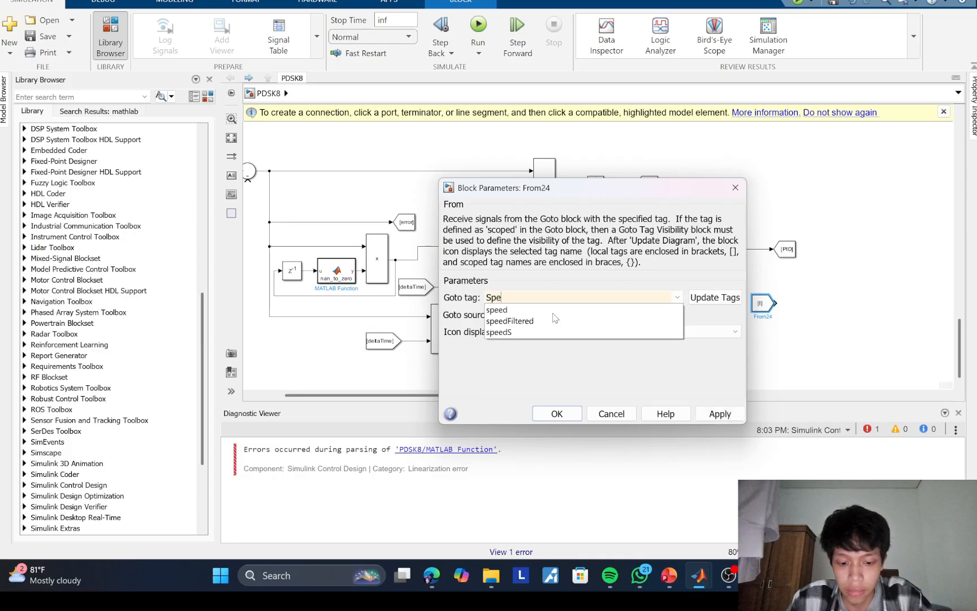
type("e")
key("BackSpace")
key("BackSpace")
key("BackSpace")
key("BackSpace")
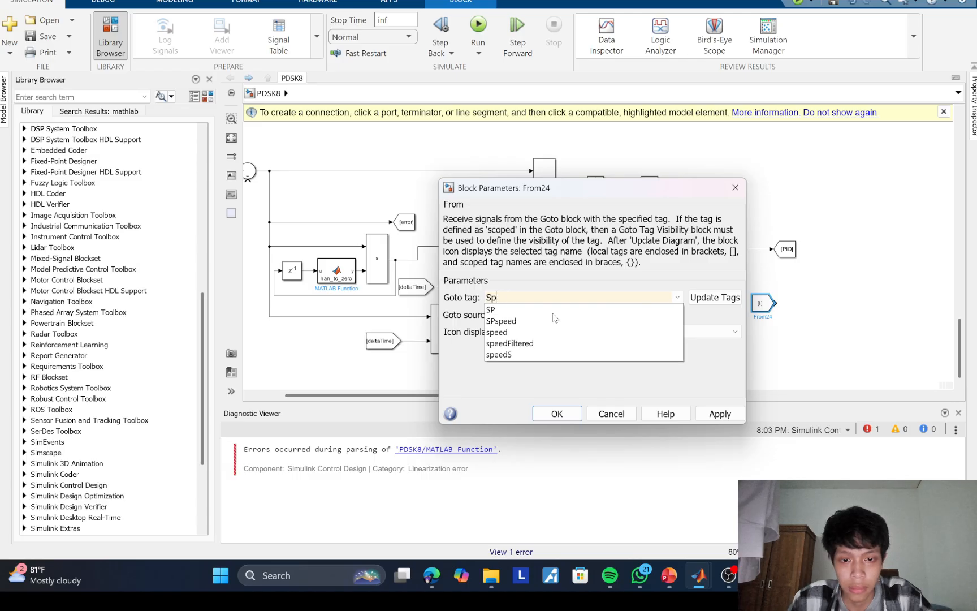
type("speed")
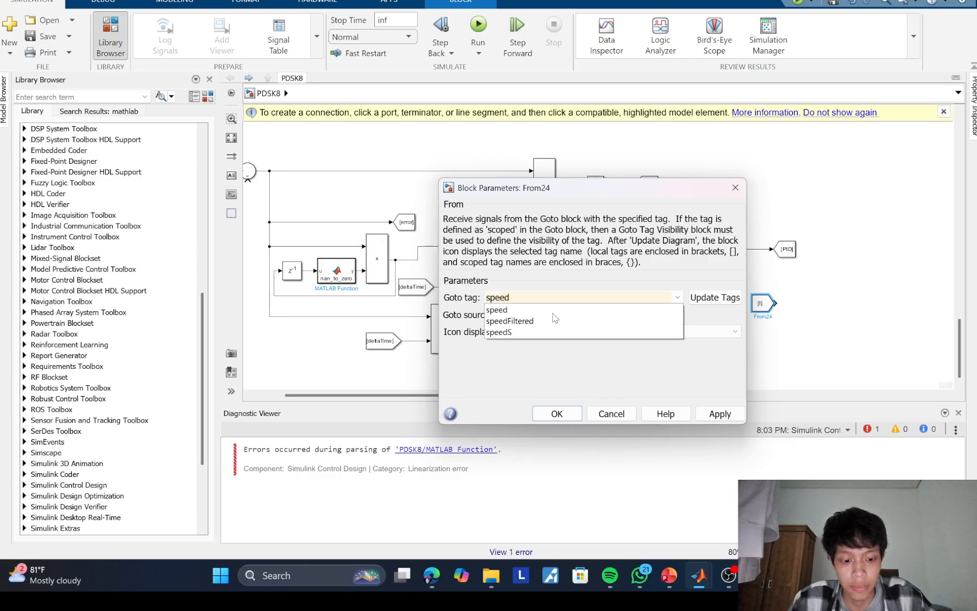
left_click(553, 313)
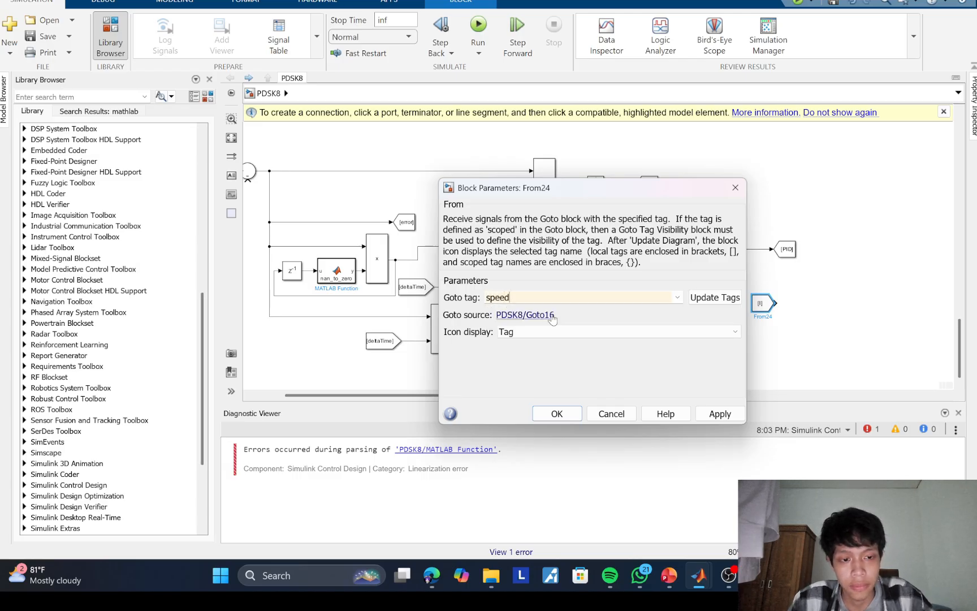
left_click(556, 414)
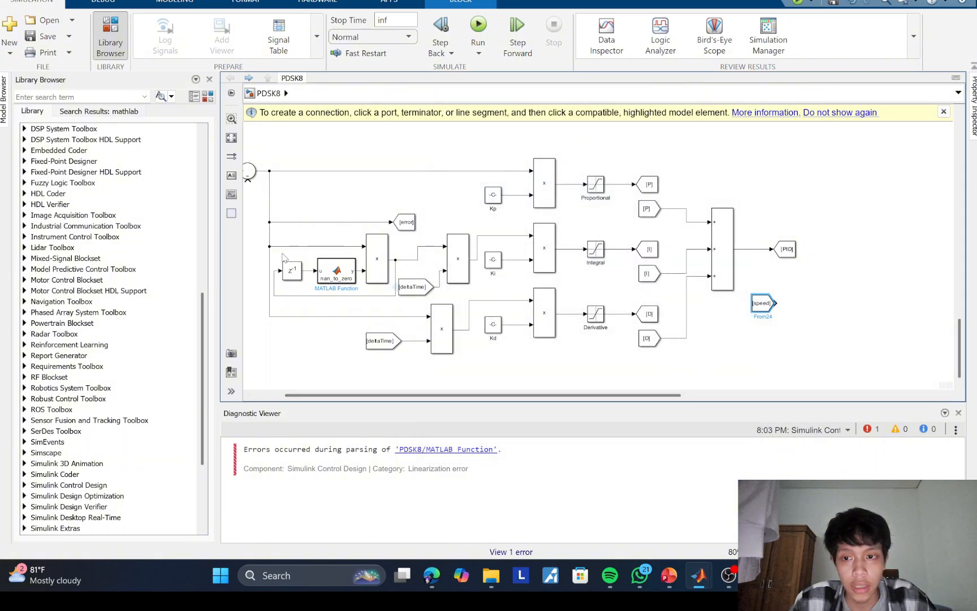
Step: Connect the speed From block to the error summing junction's lower input, and adjust the From block's placement below the PID Goto block
left_click_drag(249, 181, 776, 303)
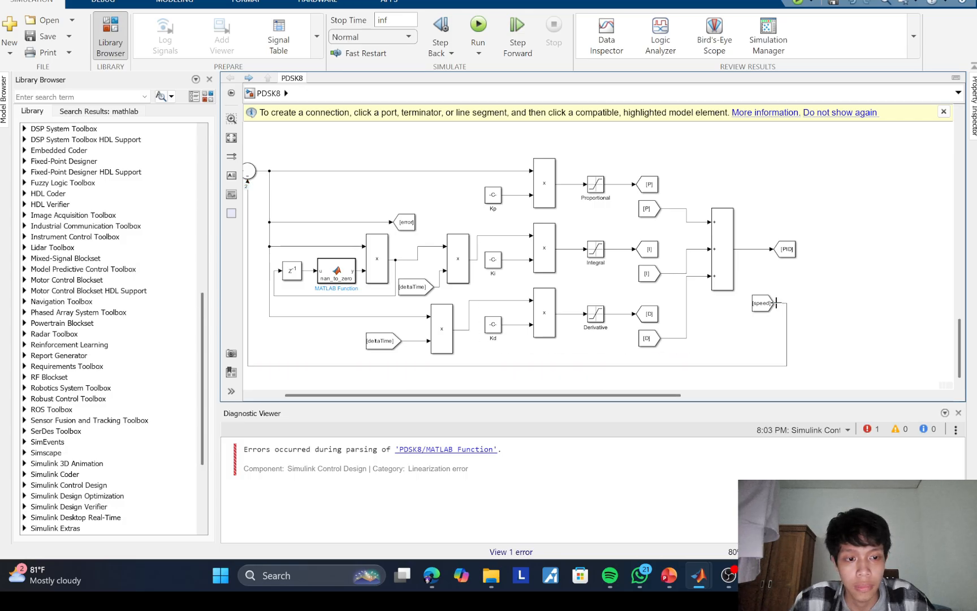
left_click(762, 304)
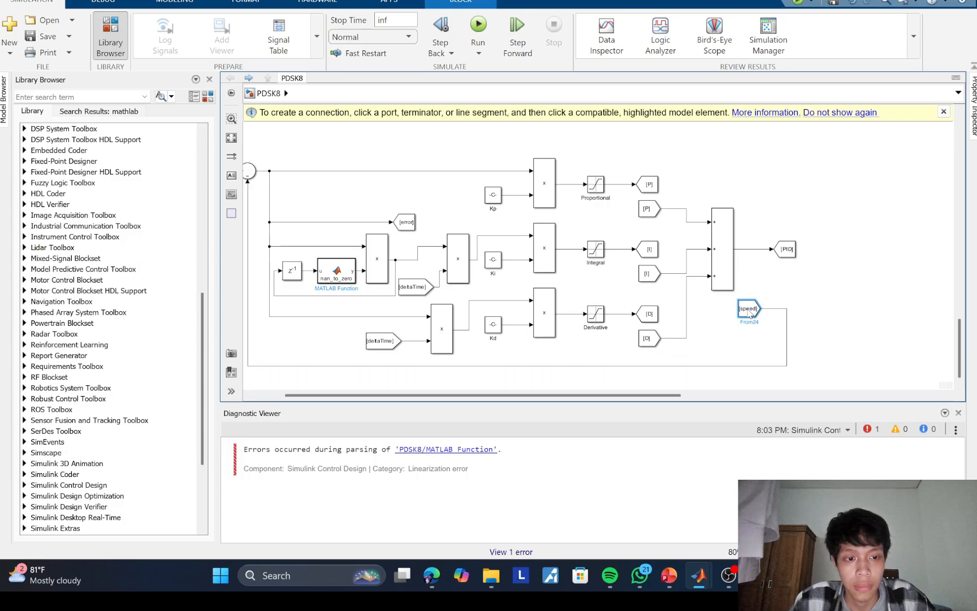
left_click(811, 283)
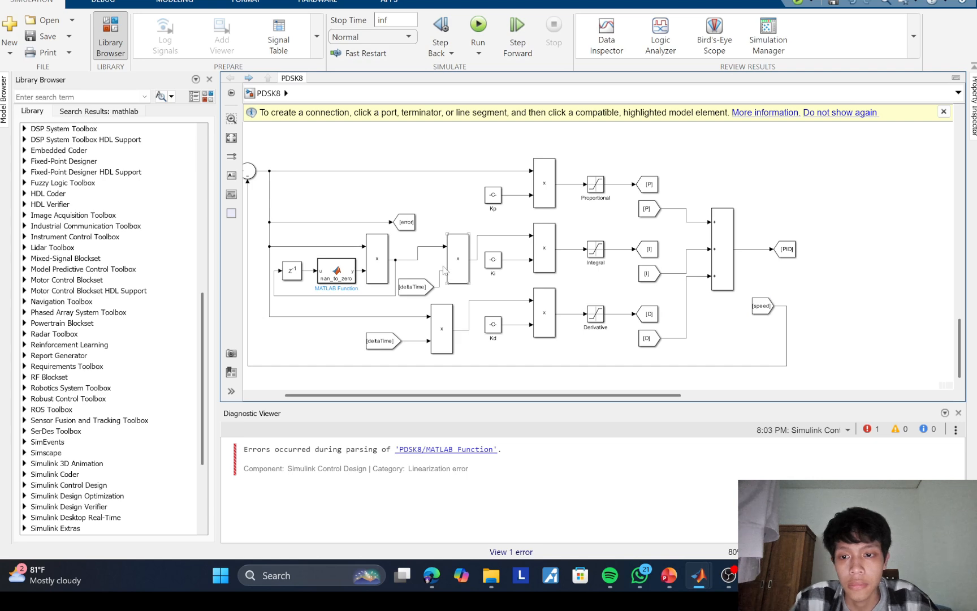
scroll(452, 263, "down", 4)
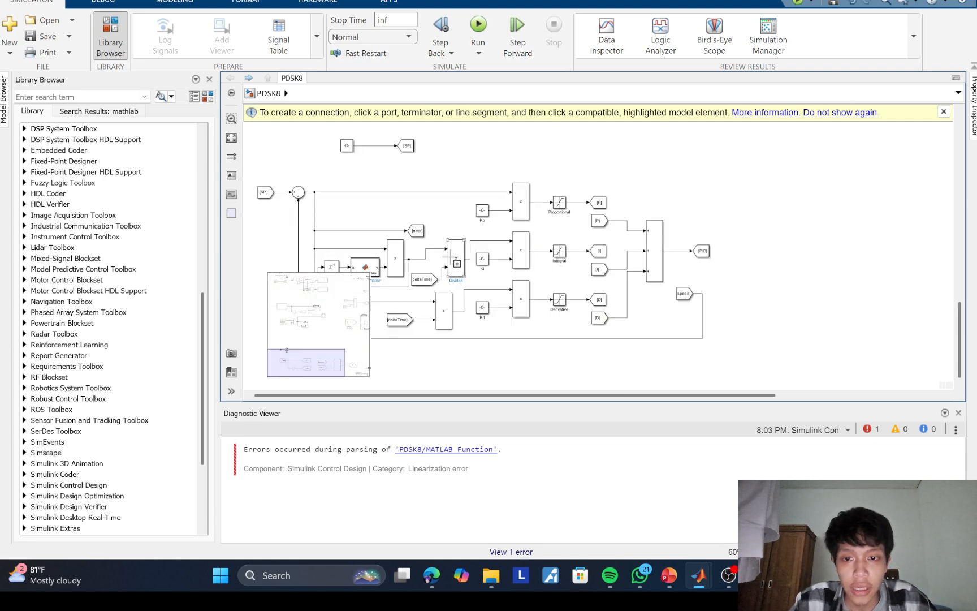
left_click_drag(425, 245, 458, 229)
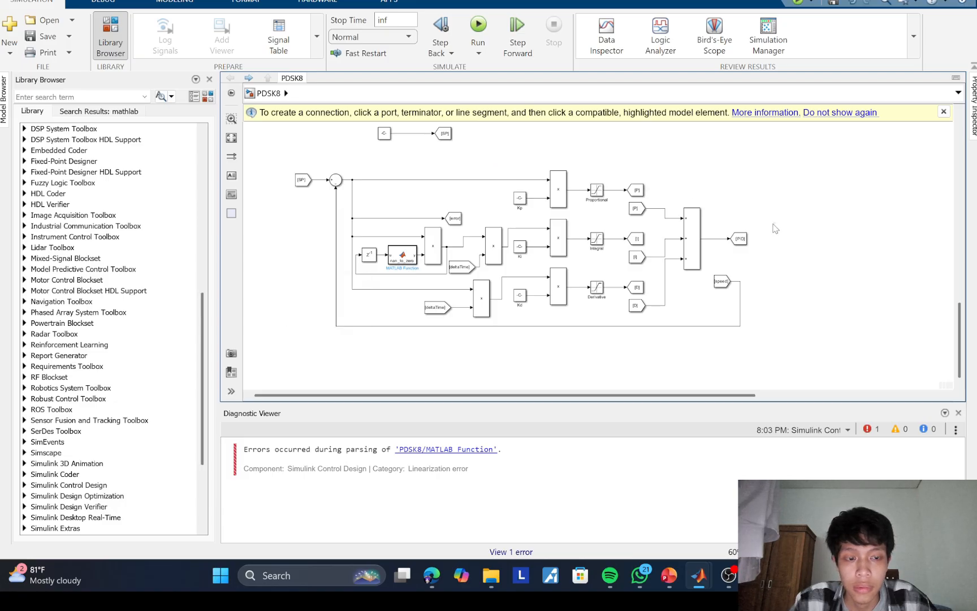
scroll(579, 237, "up", 1)
scroll(577, 238, "down", 1)
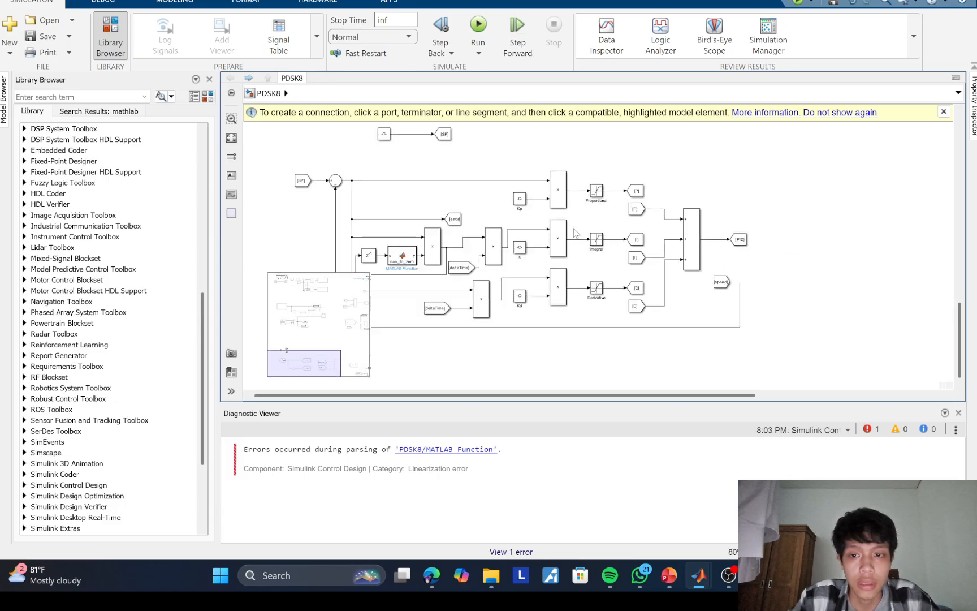
left_click_drag(567, 215, 557, 220)
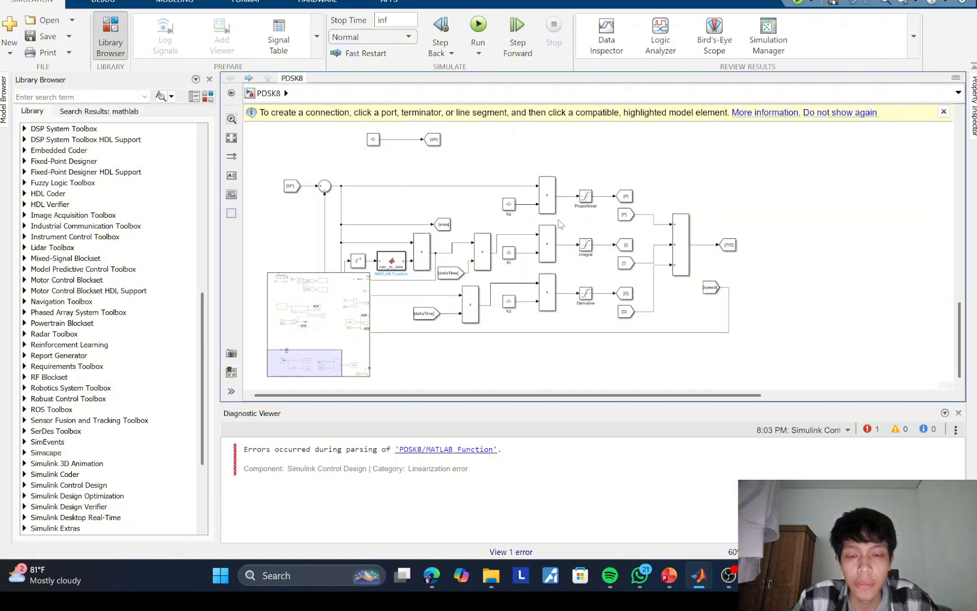
left_click_drag(429, 276, 512, 279)
scroll(513, 278, "down", 1)
scroll(515, 282, "up", 1)
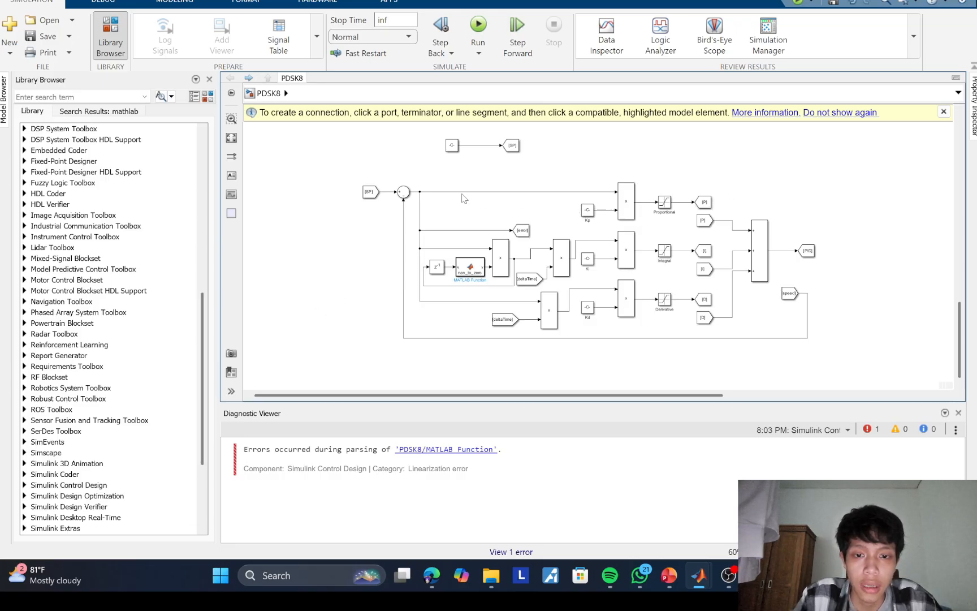
Step: Copy the complete PID loop, from the SP From block to the PID Goto and speed From blocks, without the setpoint constant
left_click_drag(348, 180, 812, 353)
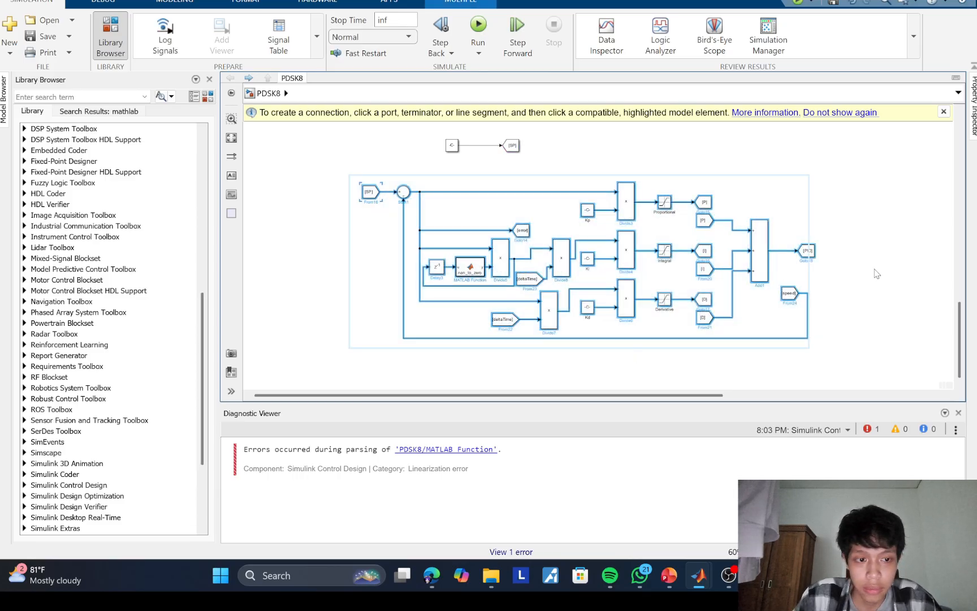
scroll(876, 274, "down", 5)
left_click(554, 261)
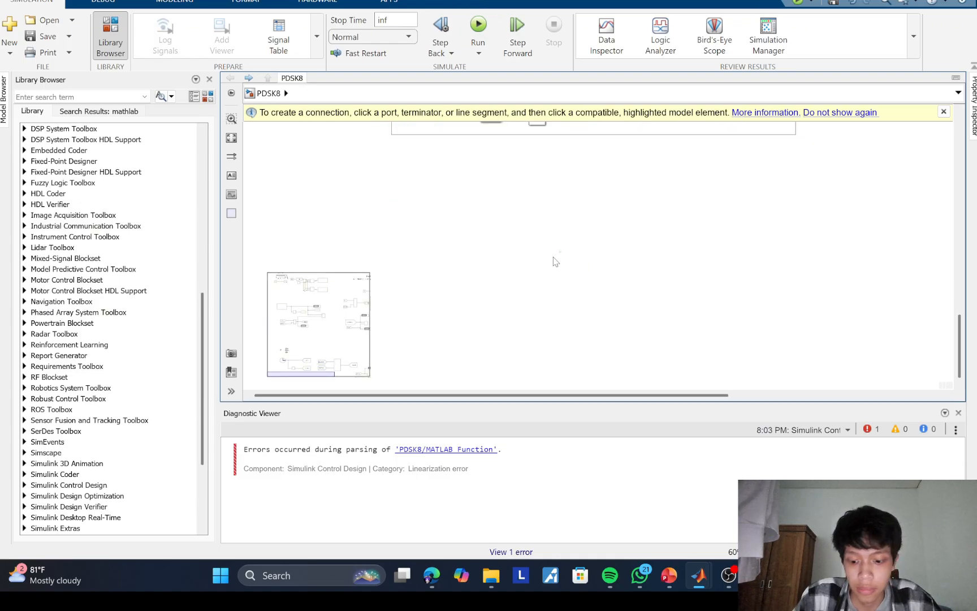
key("ctrl+v")
left_click_drag(655, 276, 605, 272)
left_click(626, 238)
key("ctrl+z")
key("ctrl+v")
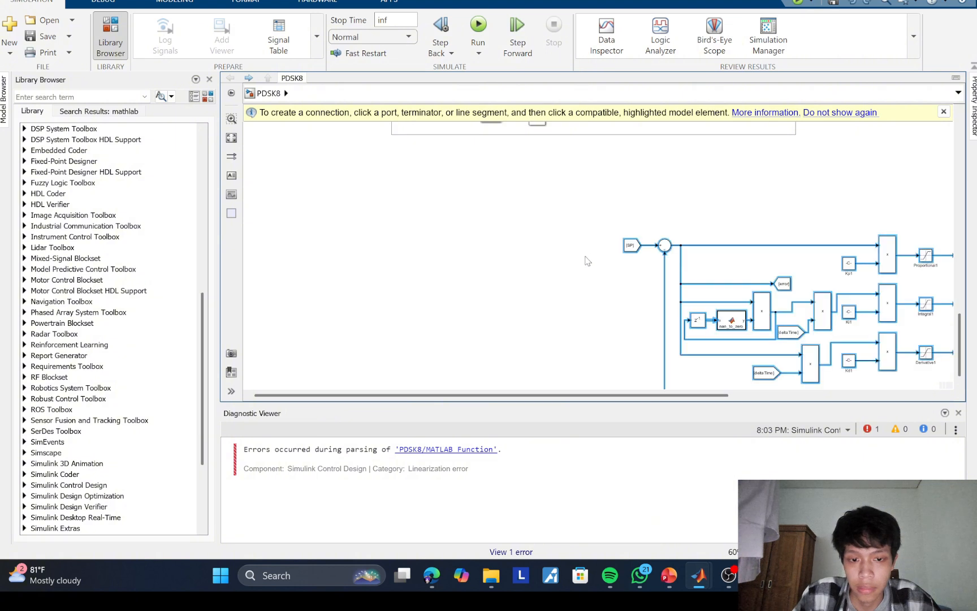
left_click(631, 245)
left_click(669, 222)
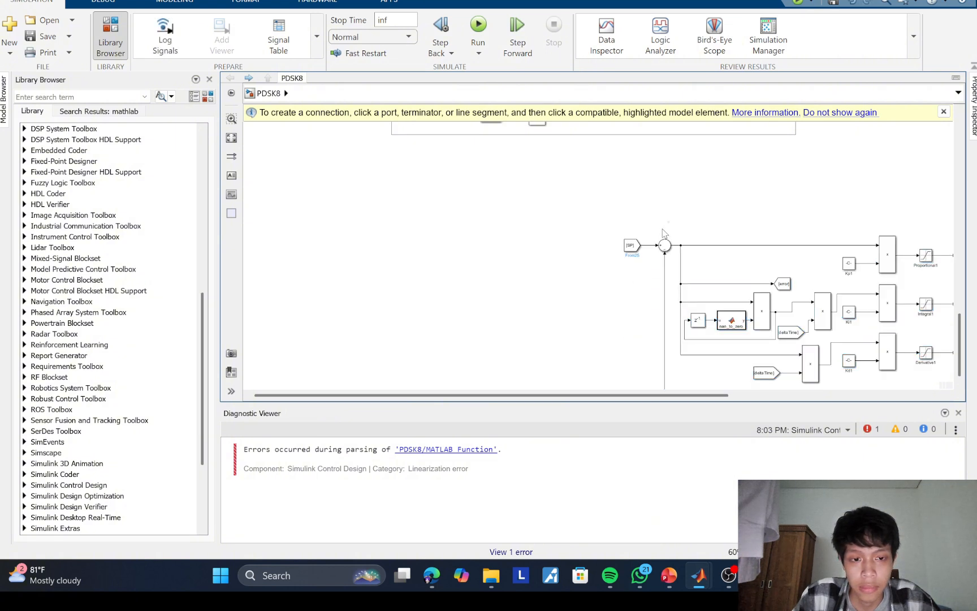
key("ctrl+z")
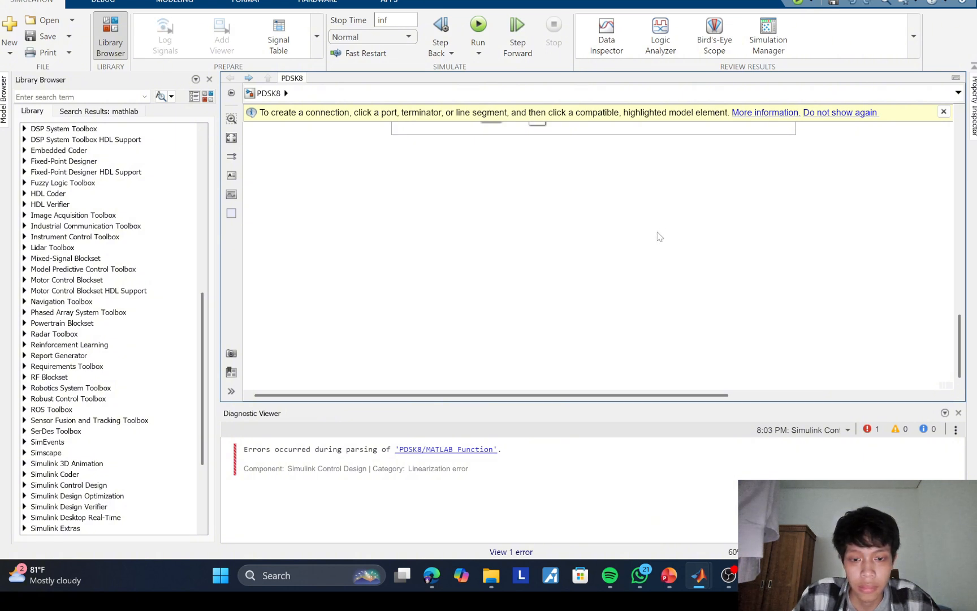
Step: Paste the copied PID loop and place it directly below the original loop
key("ctrl+v")
left_click_drag(671, 235, 318, 181)
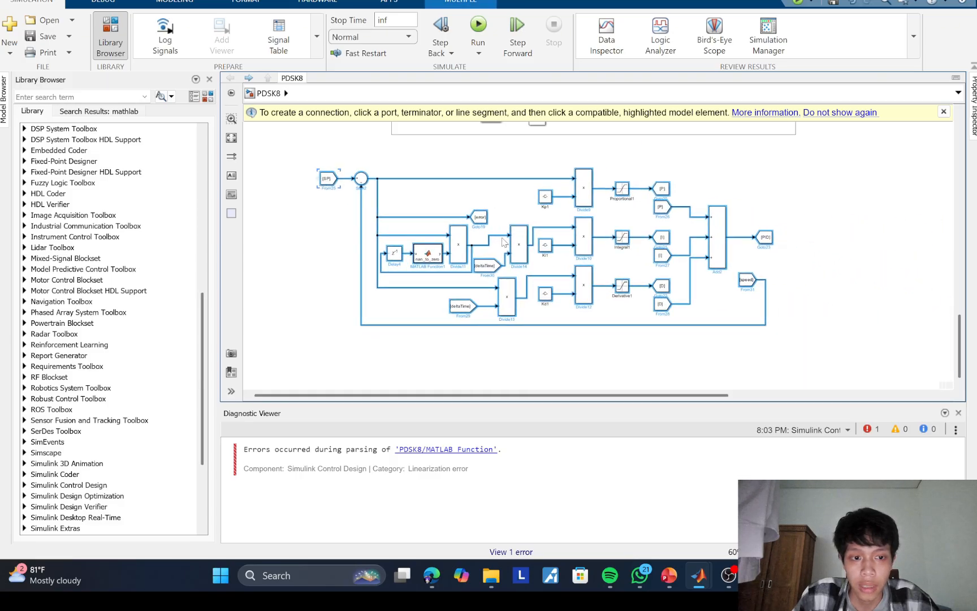
Step: Set the tag of the copied loop's feedback From block to enc
left_click(737, 292)
left_click(747, 279)
left_click(750, 279)
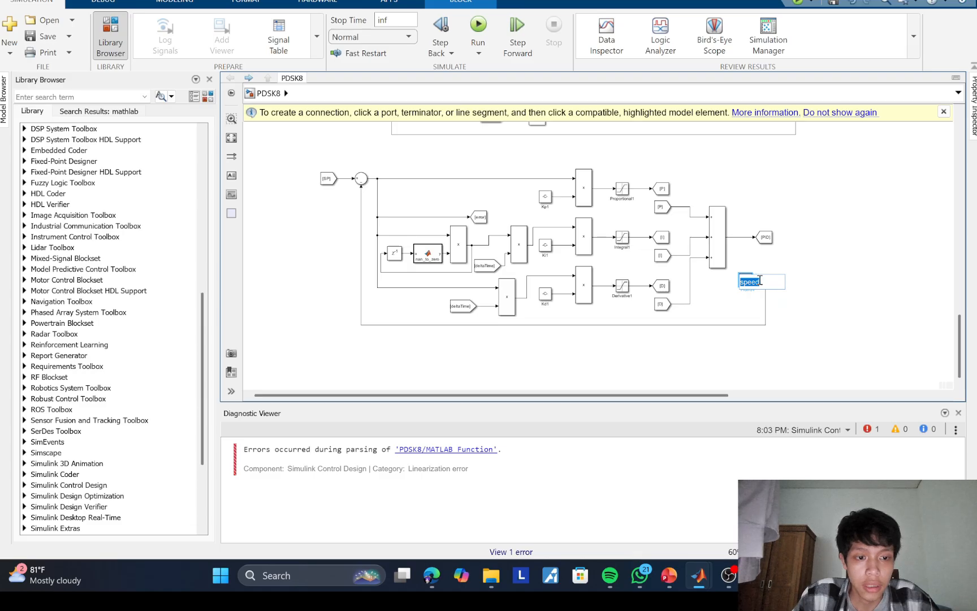
type("en")
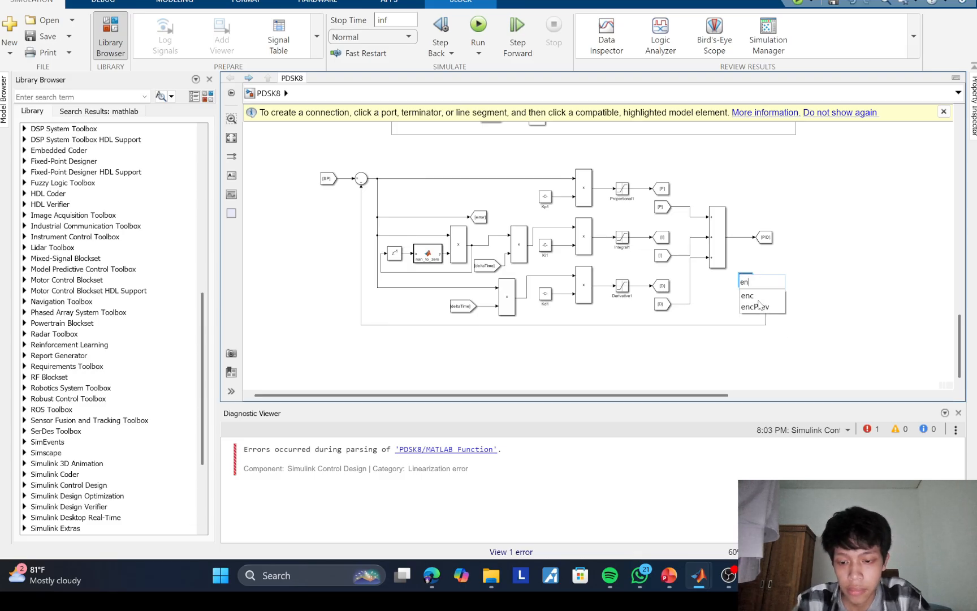
type("c")
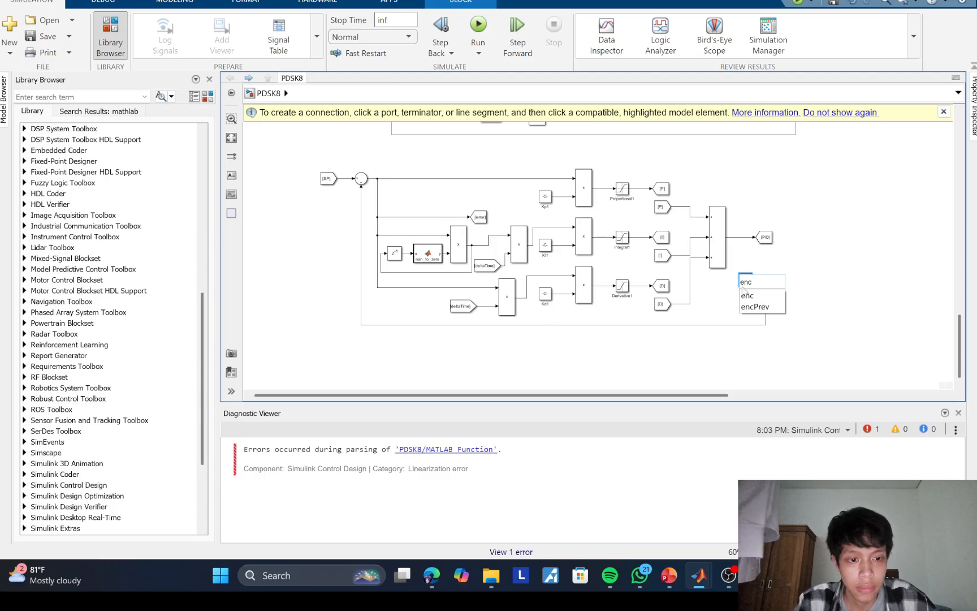
left_click(747, 297)
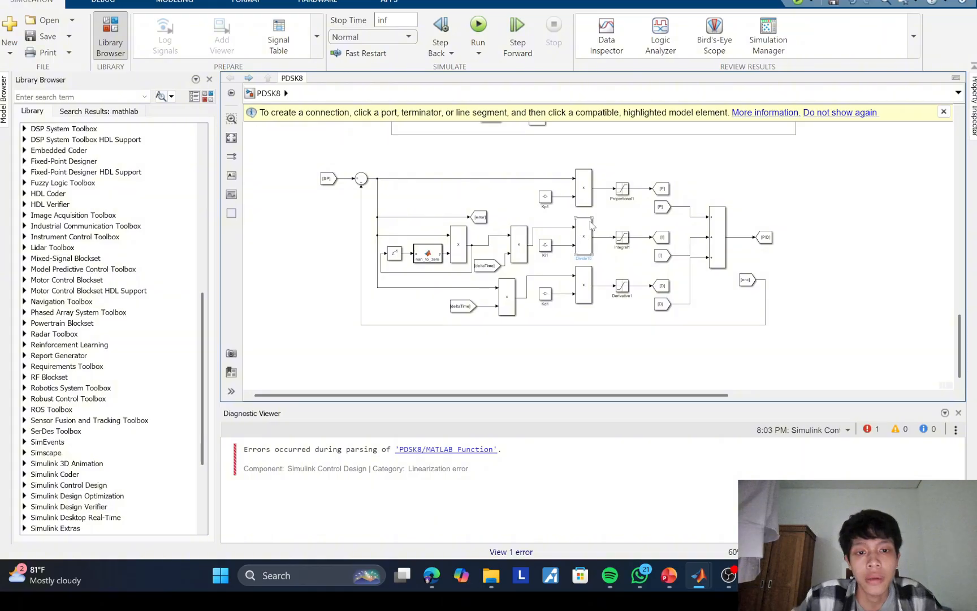
Step: Compare the original speed-feedback PID loop with its encoder-feedback copy below
scroll(642, 207, "down", 1)
left_click_drag(641, 207, 622, 380)
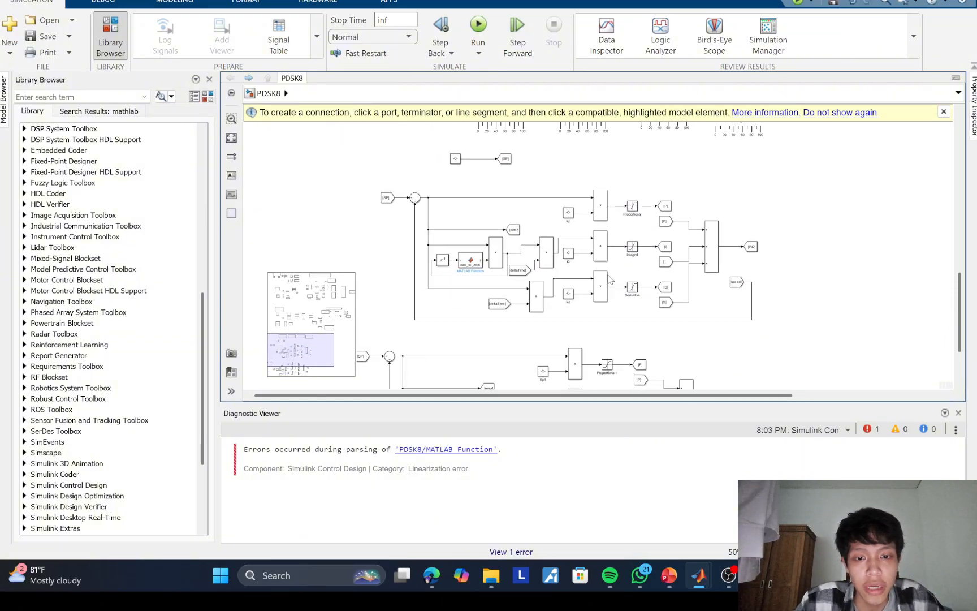
scroll(518, 271, "up", 3)
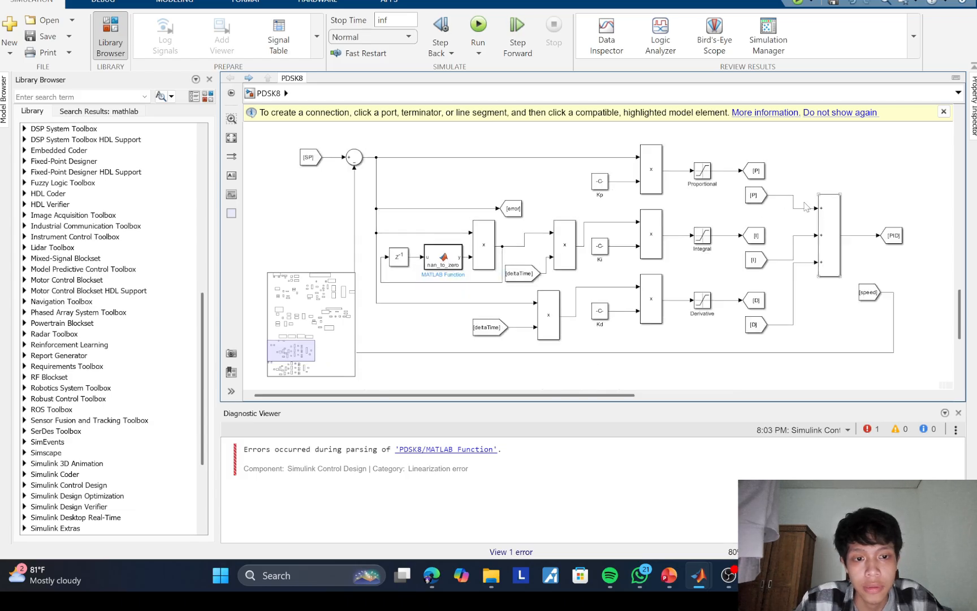
scroll(798, 356, "down", 2)
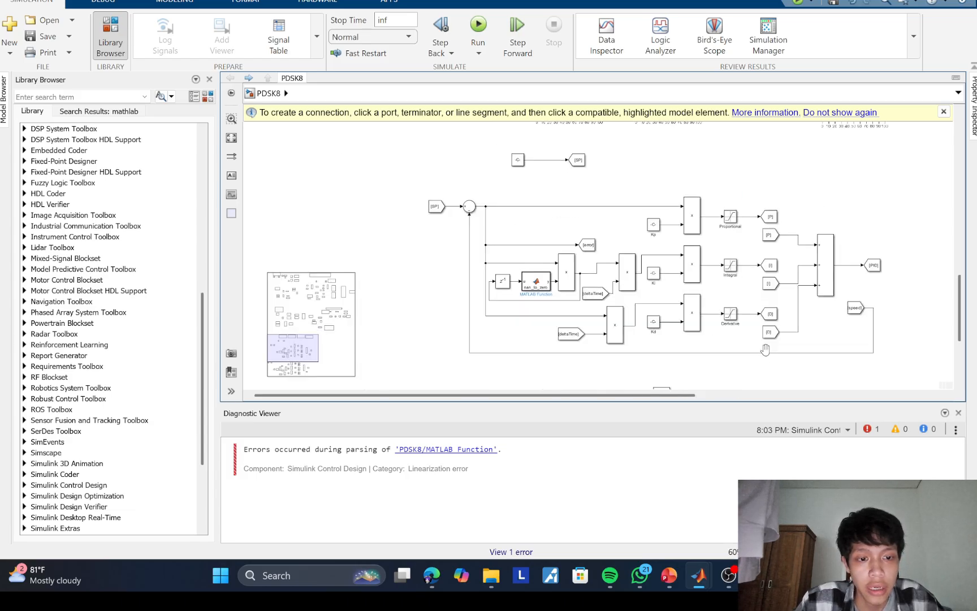
scroll(766, 350, "down", 5)
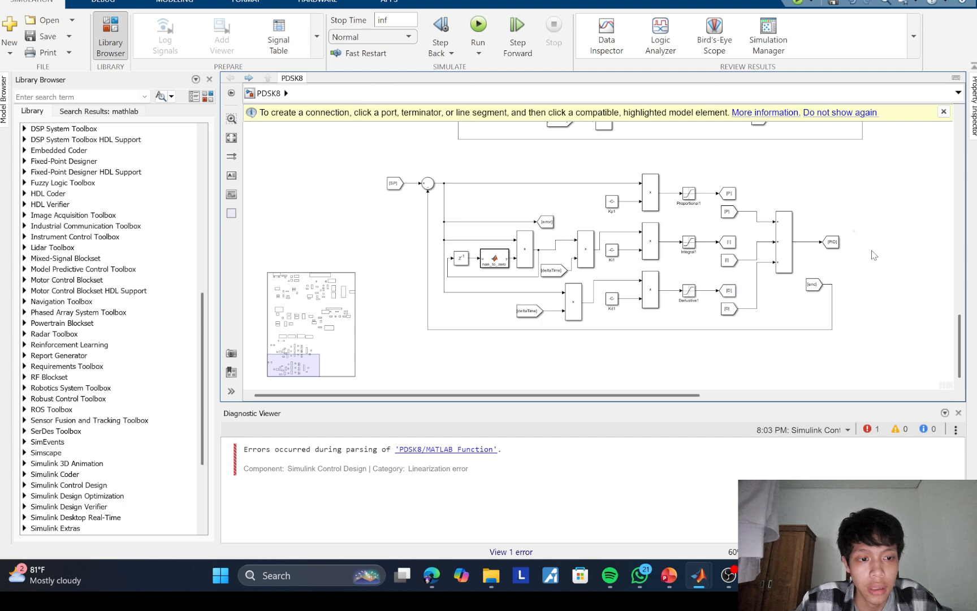
scroll(820, 266, "up", 2)
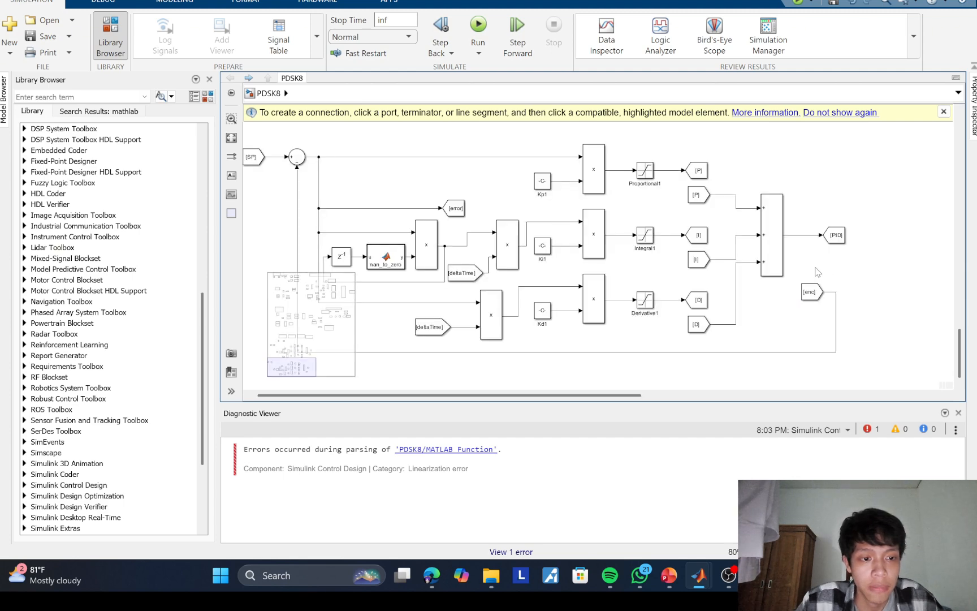
scroll(798, 261, "down", 2)
scroll(793, 221, "down", 1)
left_click_drag(803, 210, 795, 185)
scroll(767, 277, "up", 2)
scroll(789, 198, "down", 1)
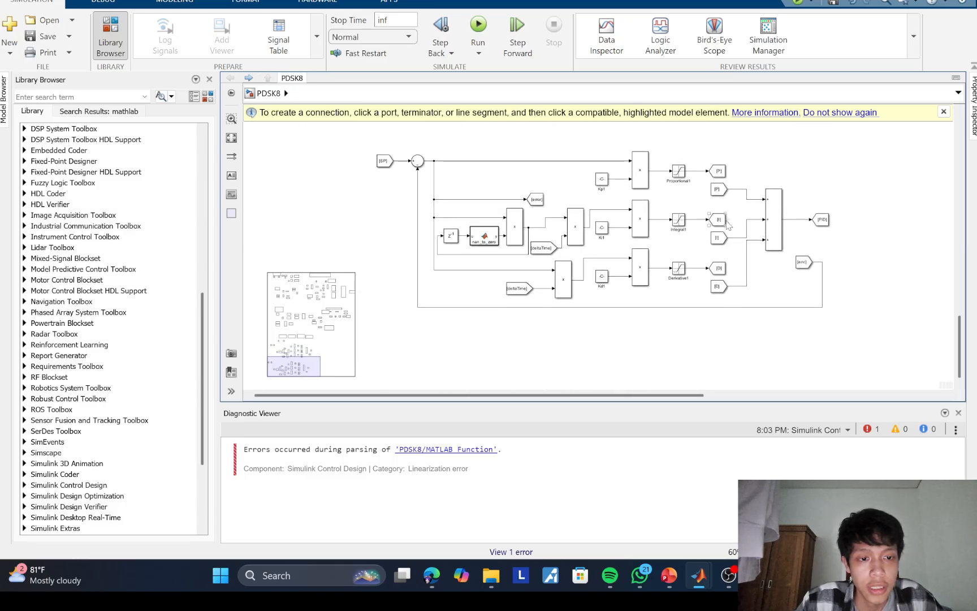
Step: Add a Slider block above the copied loop's Add block and connect it to Kp1:Value
double_click(771, 161)
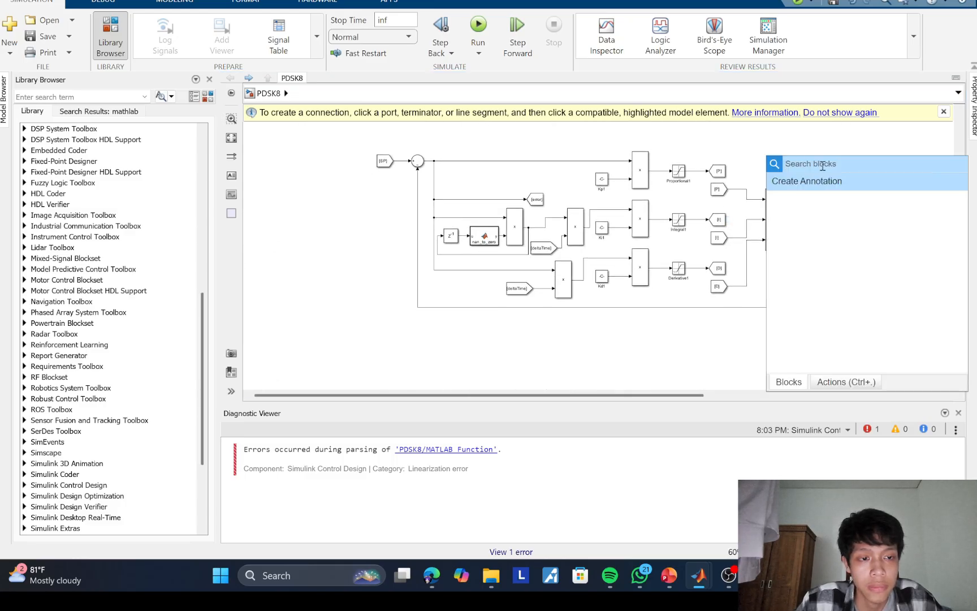
type("slider")
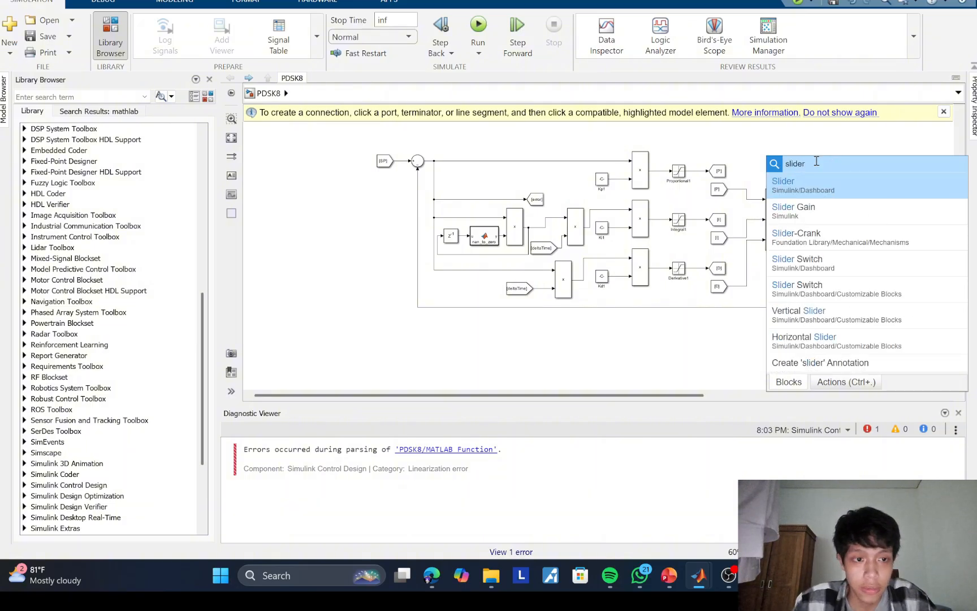
left_click(808, 194)
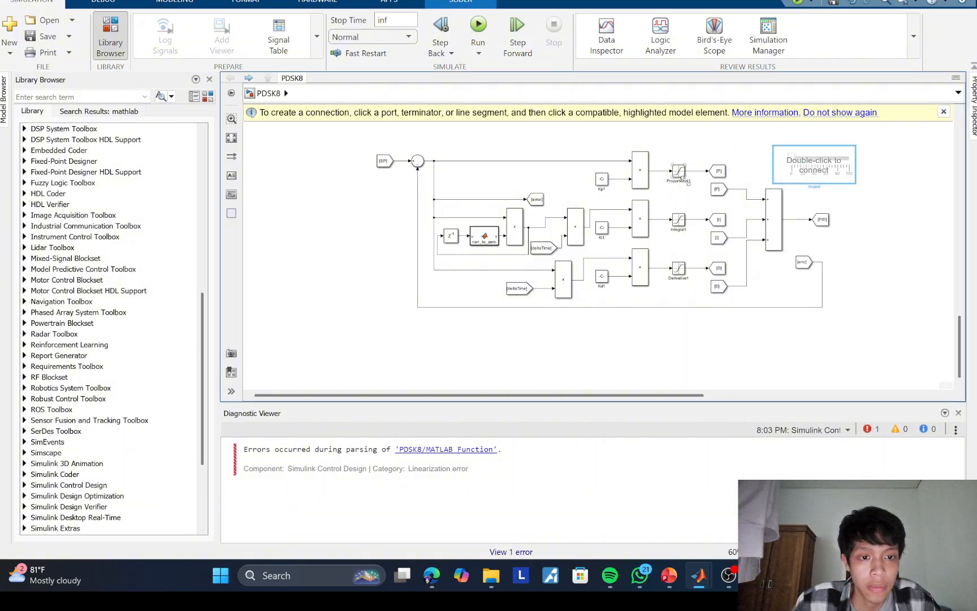
double_click(789, 168)
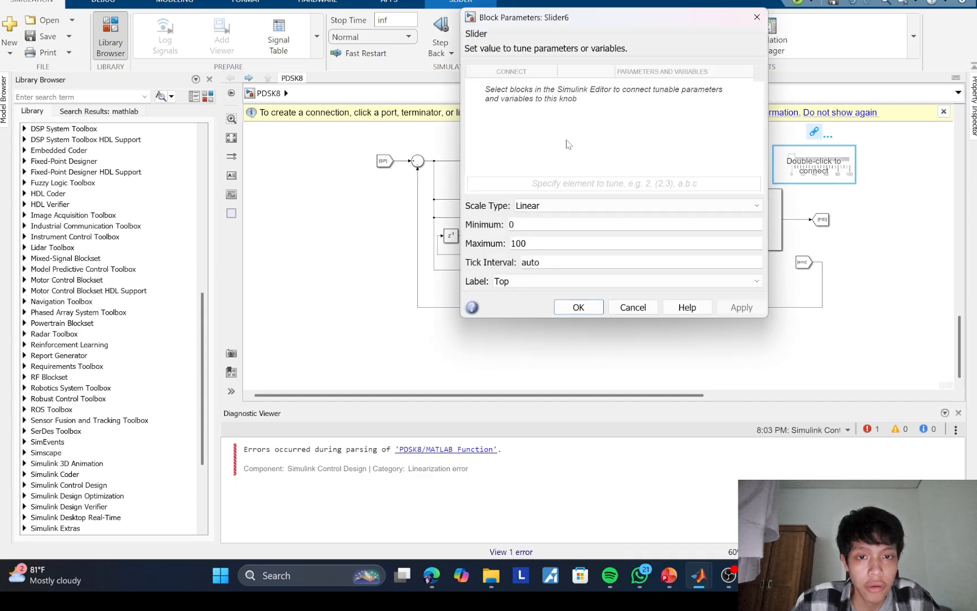
left_click_drag(587, 24, 373, 82)
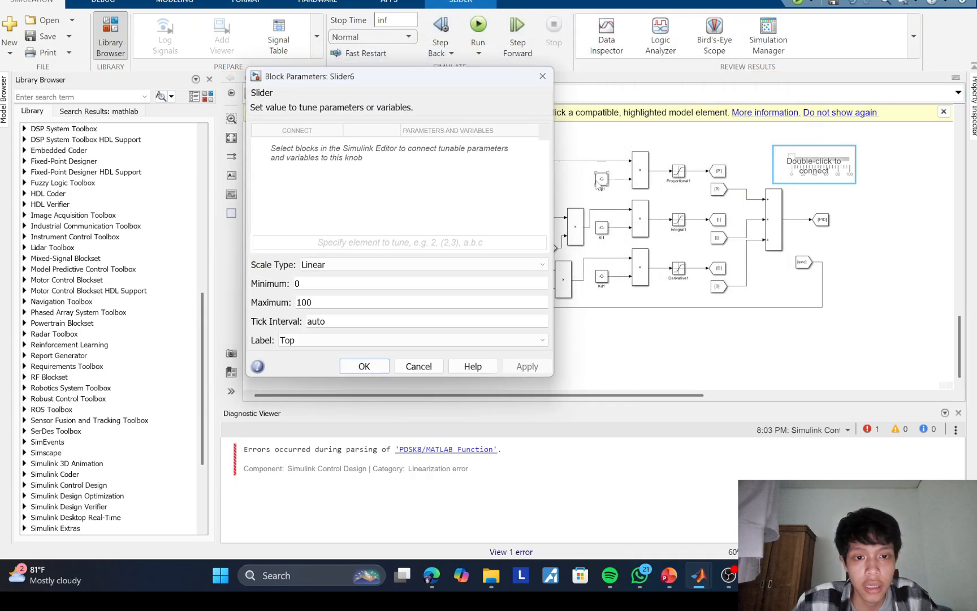
left_click(592, 181)
left_click(297, 146)
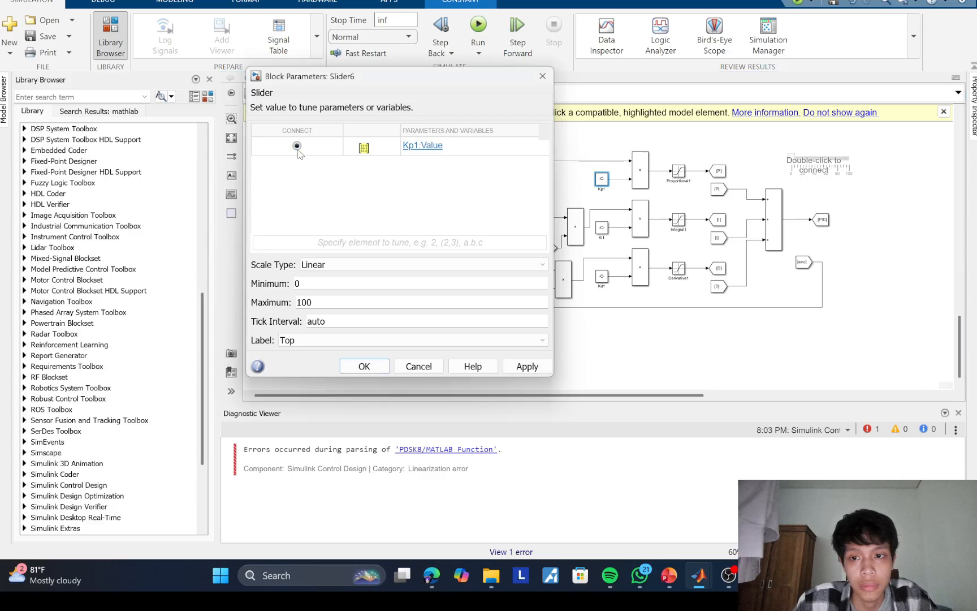
left_click(365, 367)
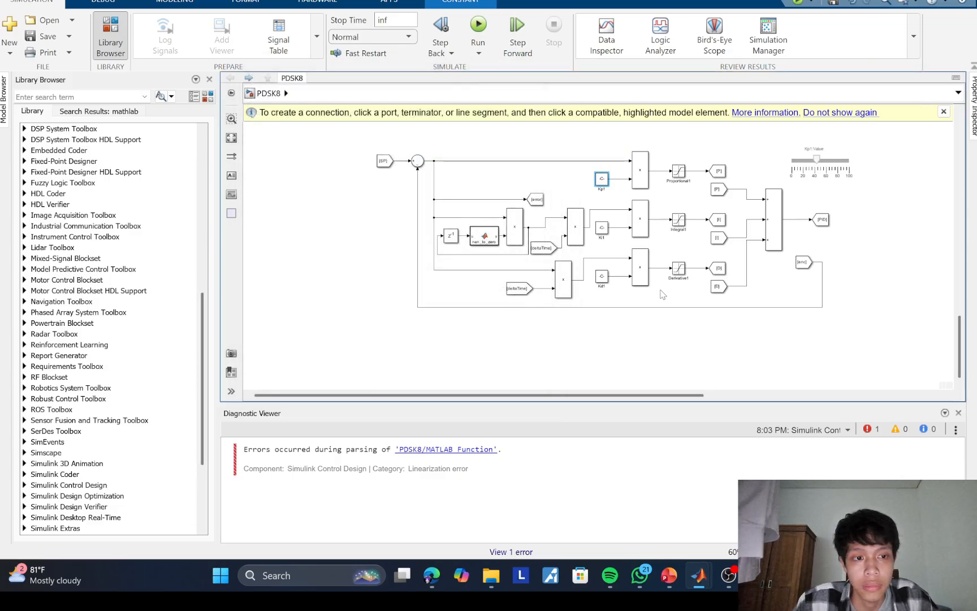
Step: Move the Kp1 slider above the original PID loop, to the right of the SP Goto block
left_click_drag(827, 161, 775, 141)
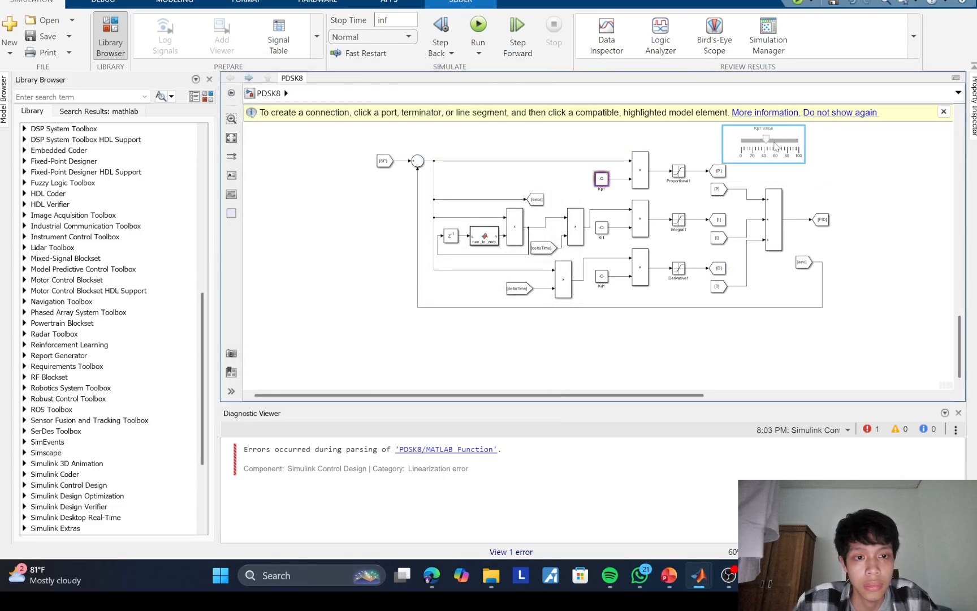
scroll(769, 334, "up", 5)
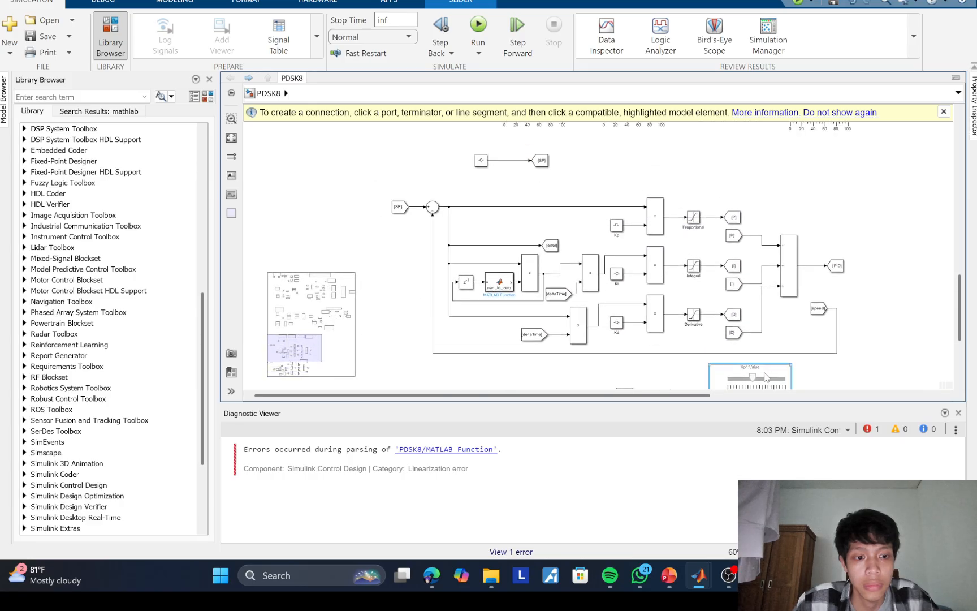
left_click_drag(763, 367, 723, 162)
Step: Add a Slider block above the copied loop's final Add block and connect it to Ki1:Value
scroll(780, 193, "down", 5)
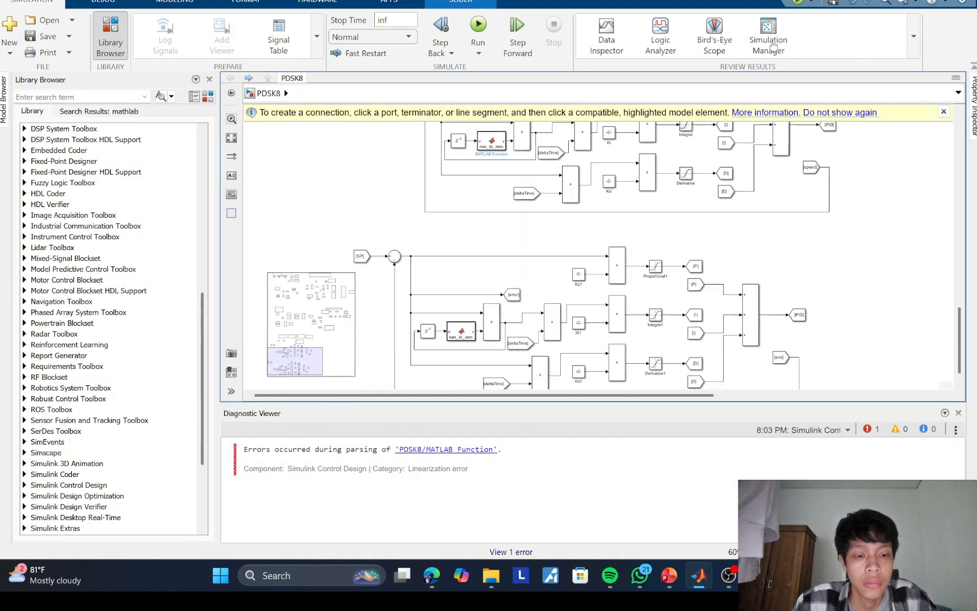
double_click(764, 168)
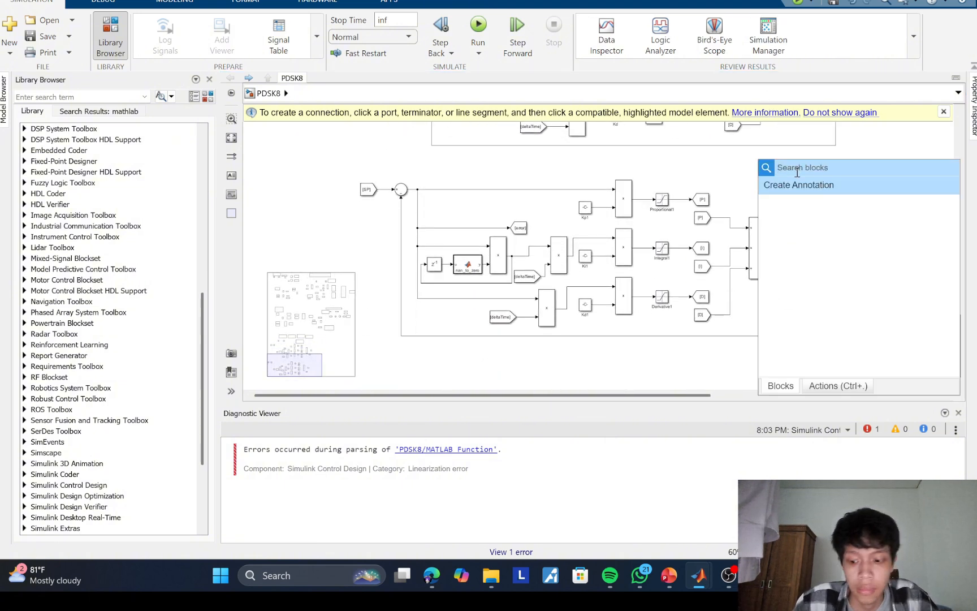
type("sl")
left_click(792, 198)
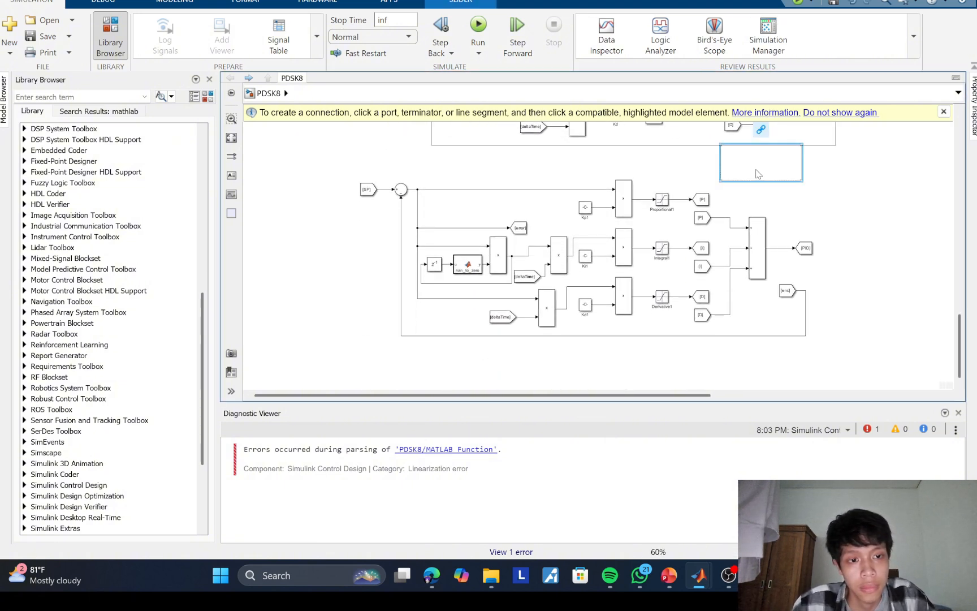
double_click(734, 180)
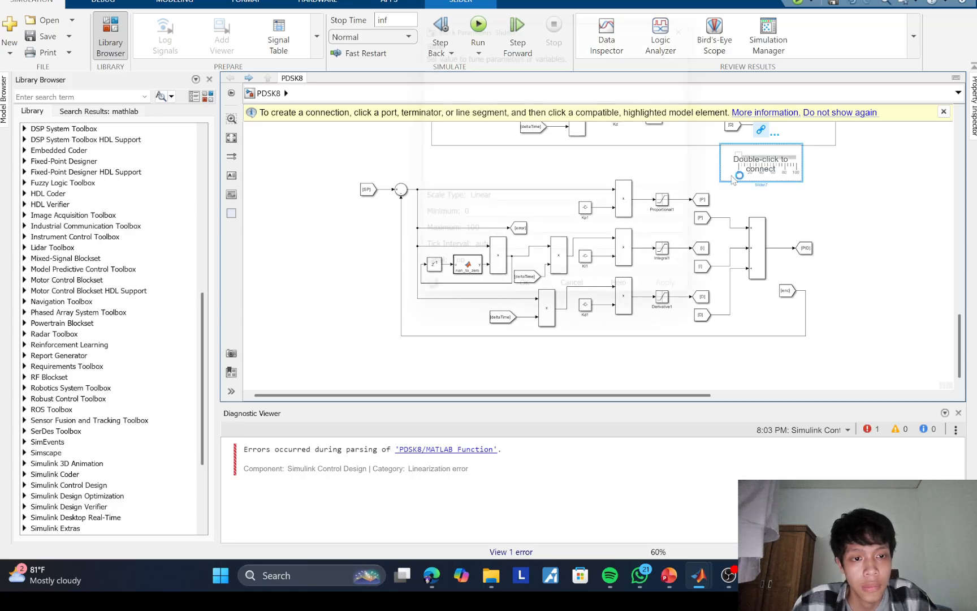
left_click_drag(550, 9, 403, 43)
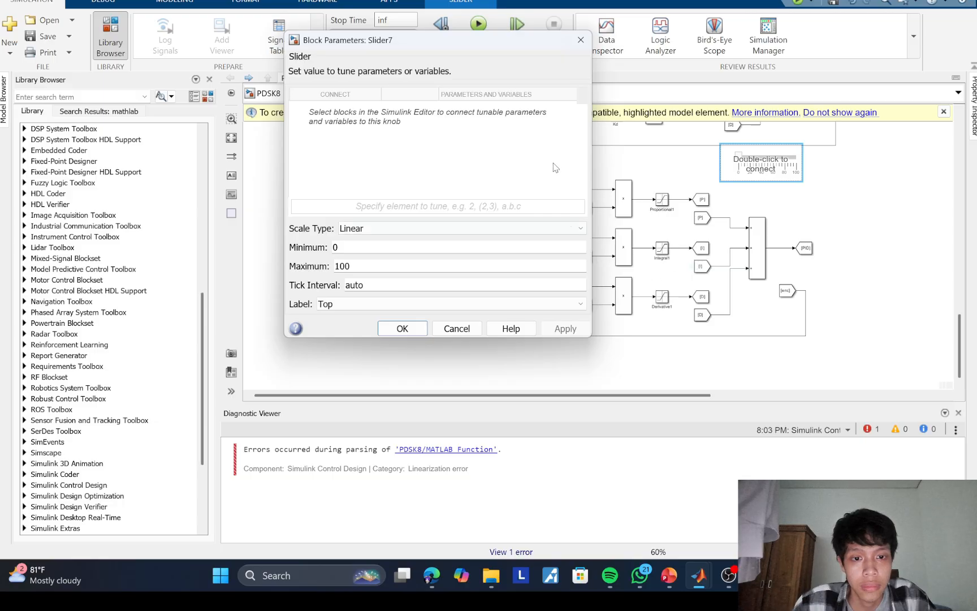
left_click_drag(530, 49, 453, 52)
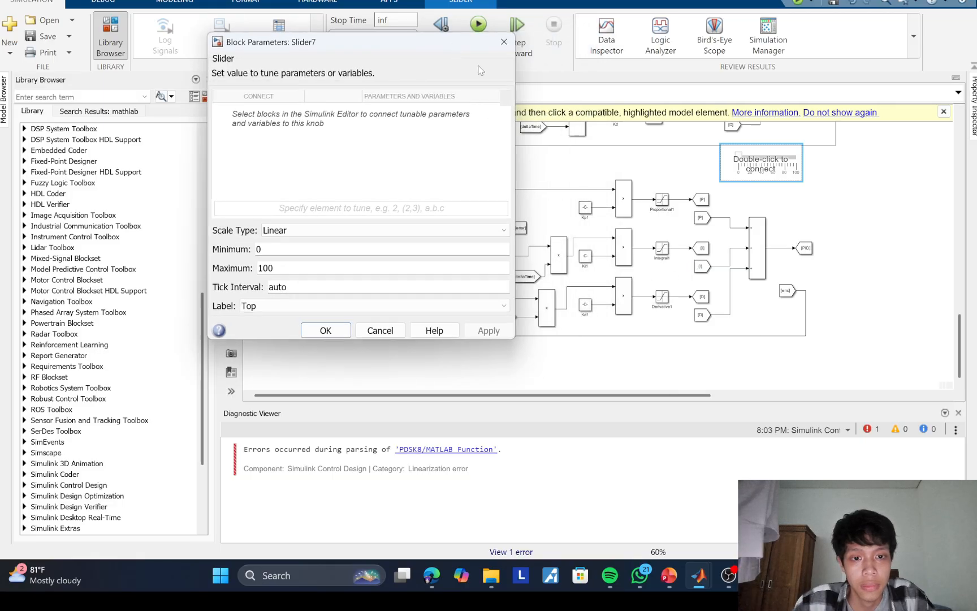
left_click(585, 257)
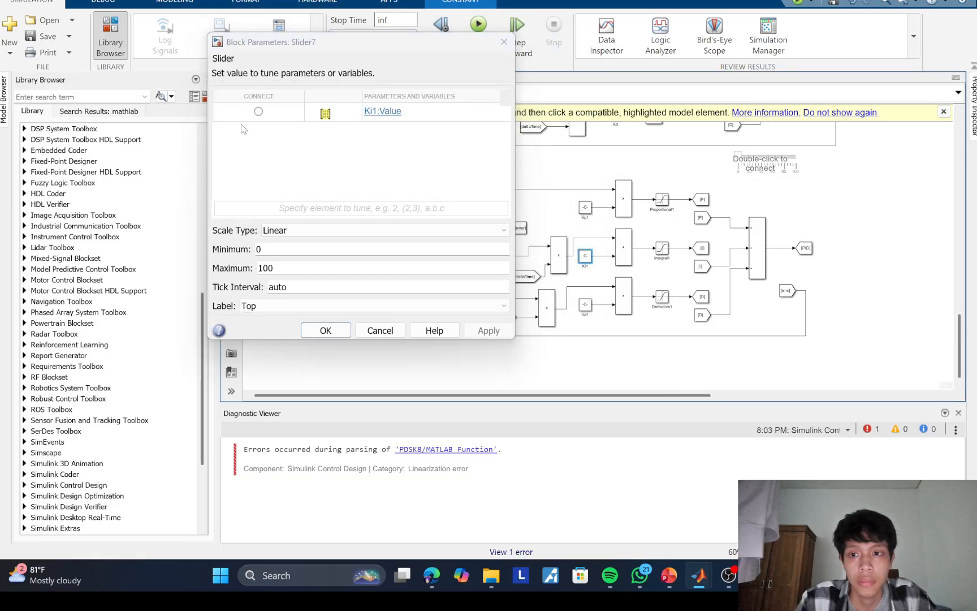
left_click(258, 112)
left_click(326, 331)
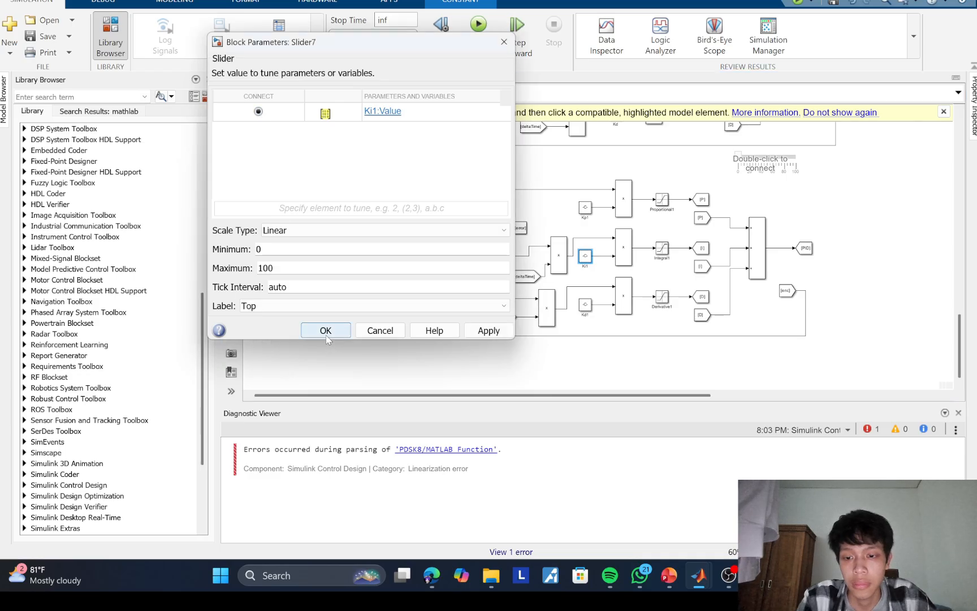
Step: Move the Ki1 slider above the original PID loop, to the right of the Kp1 slider
scroll(688, 385, "up", 3)
scroll(689, 385, "up", 2)
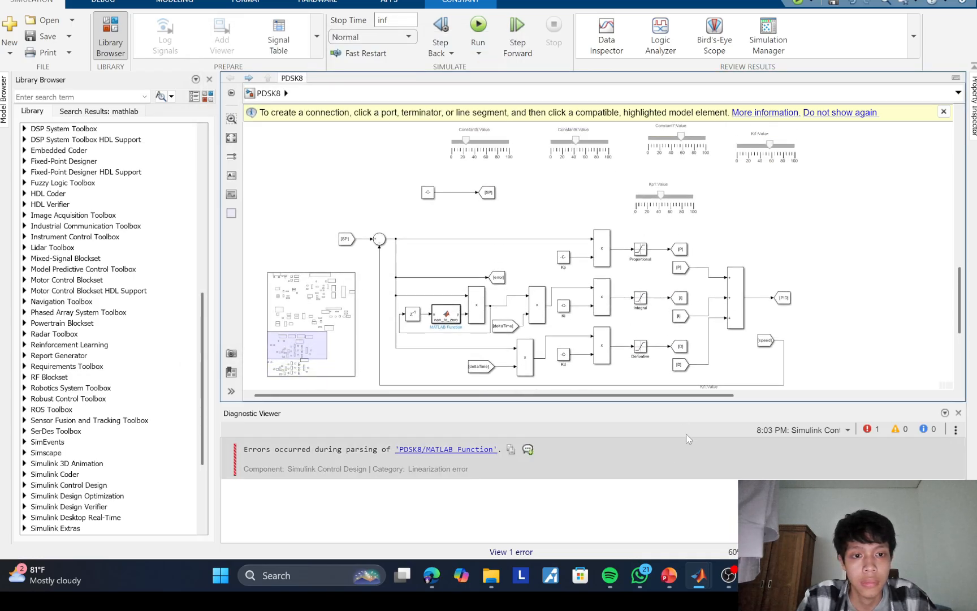
scroll(718, 317, "down", 5)
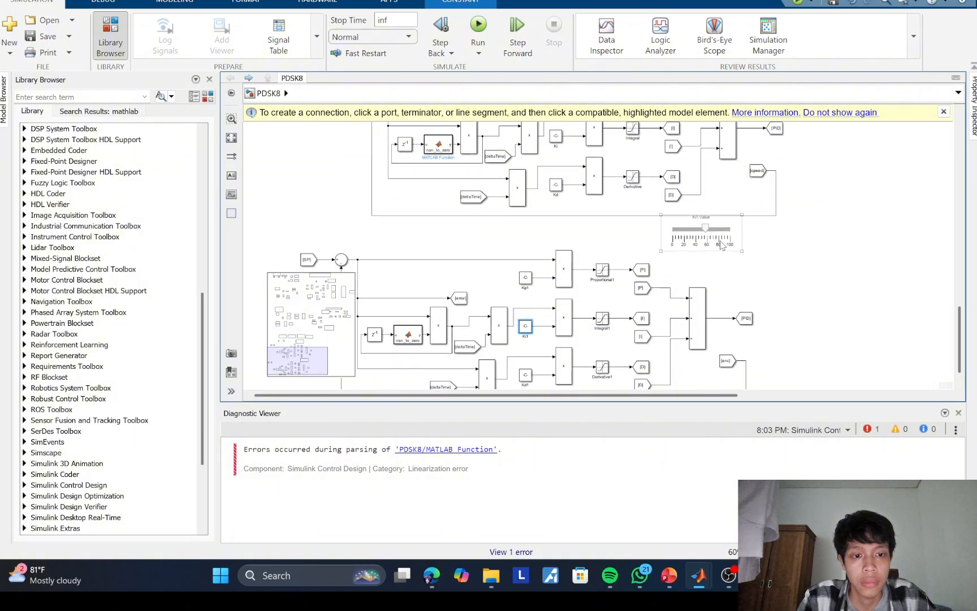
left_click_drag(703, 340, 743, 169)
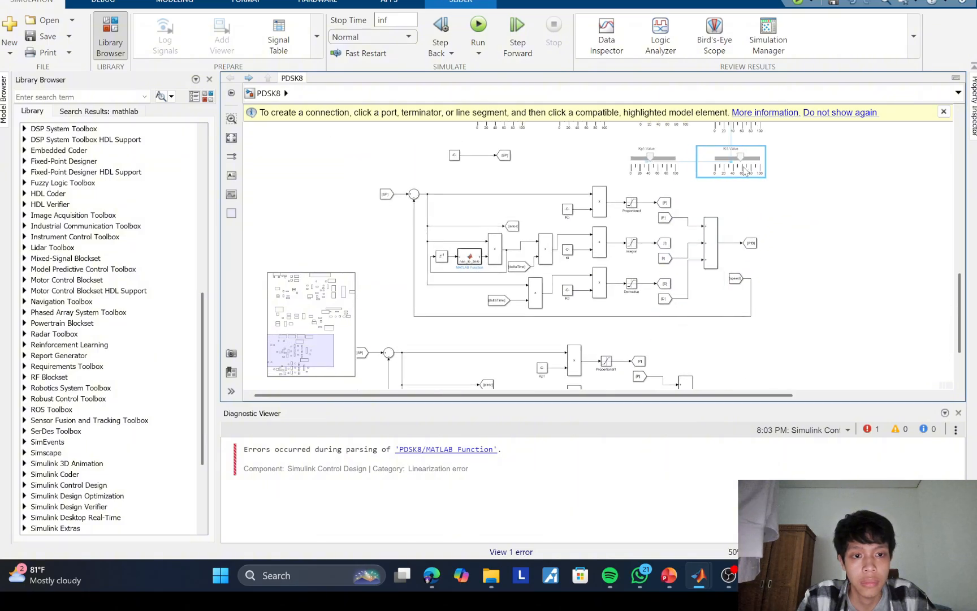
Step: Add a Slider block to the right of the copied loop, above its PID Goto block, and connect it to Kd1:Value
scroll(648, 320, "down", 4)
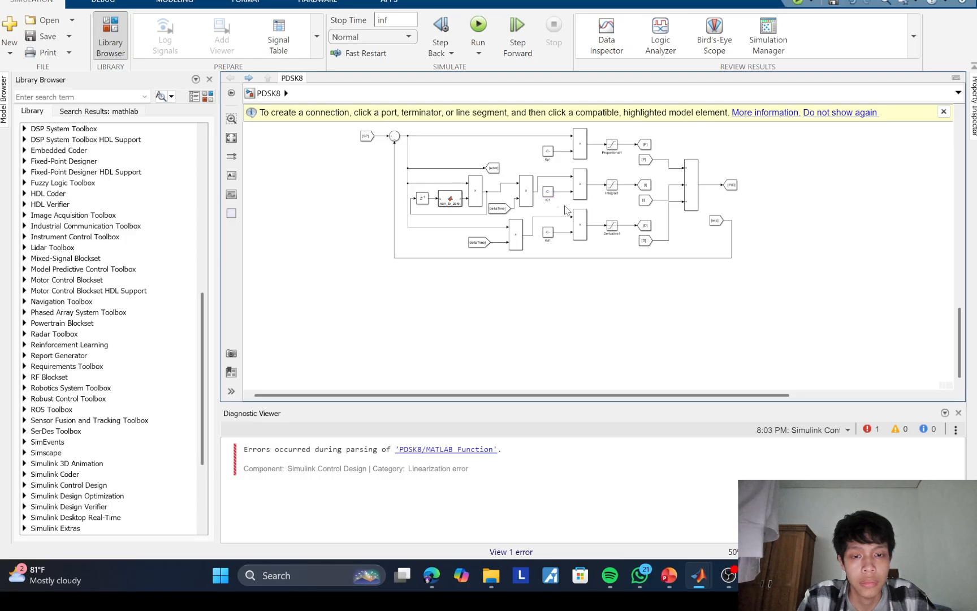
scroll(565, 210, "up", 2)
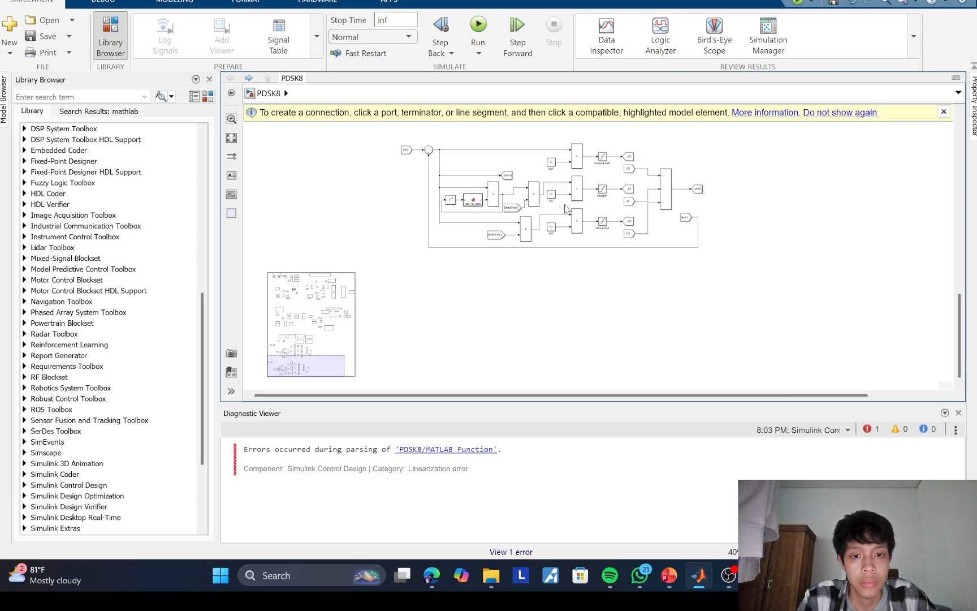
double_click(829, 149)
type("s")
left_click(794, 172)
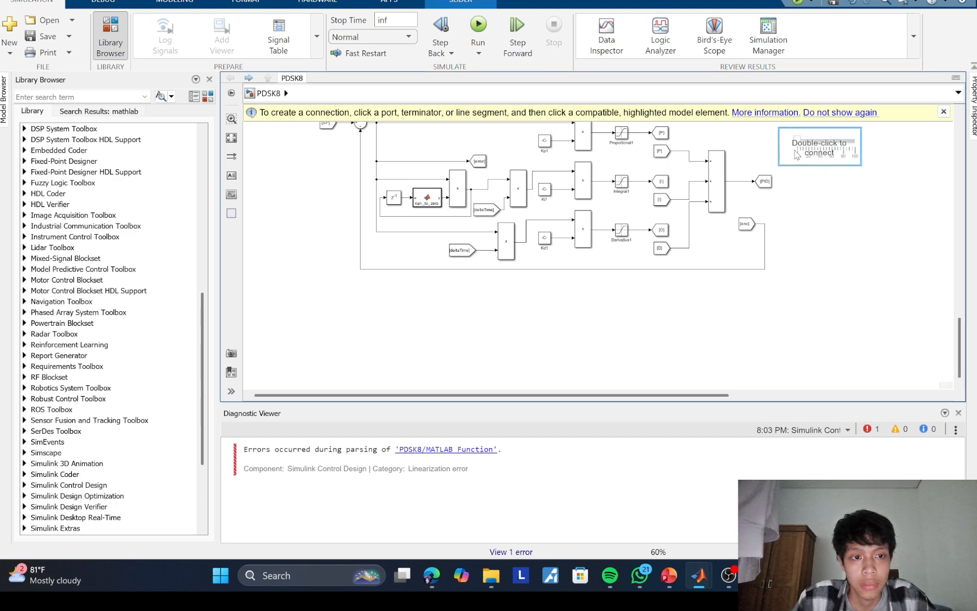
double_click(792, 155)
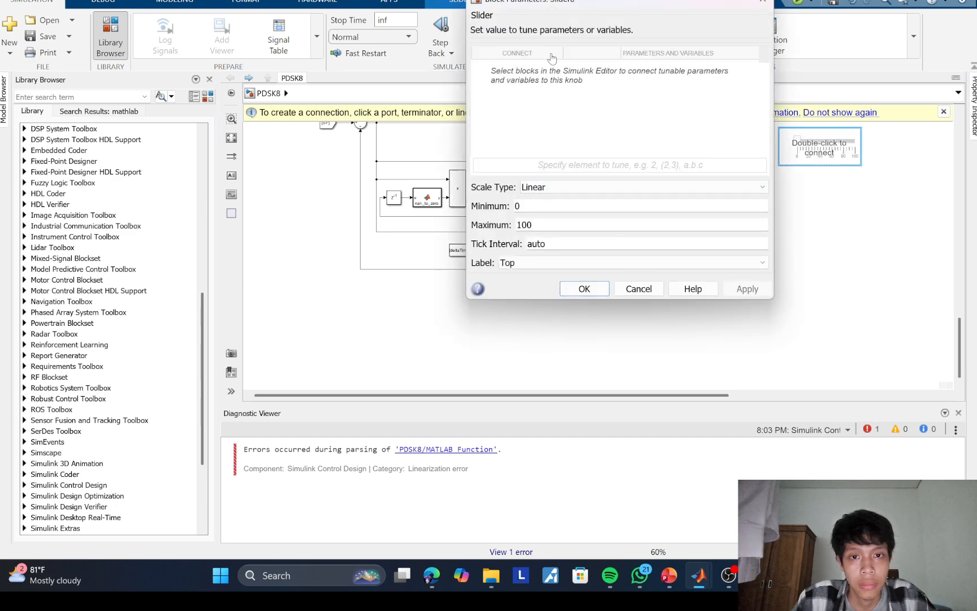
left_click_drag(567, 2, 719, 135)
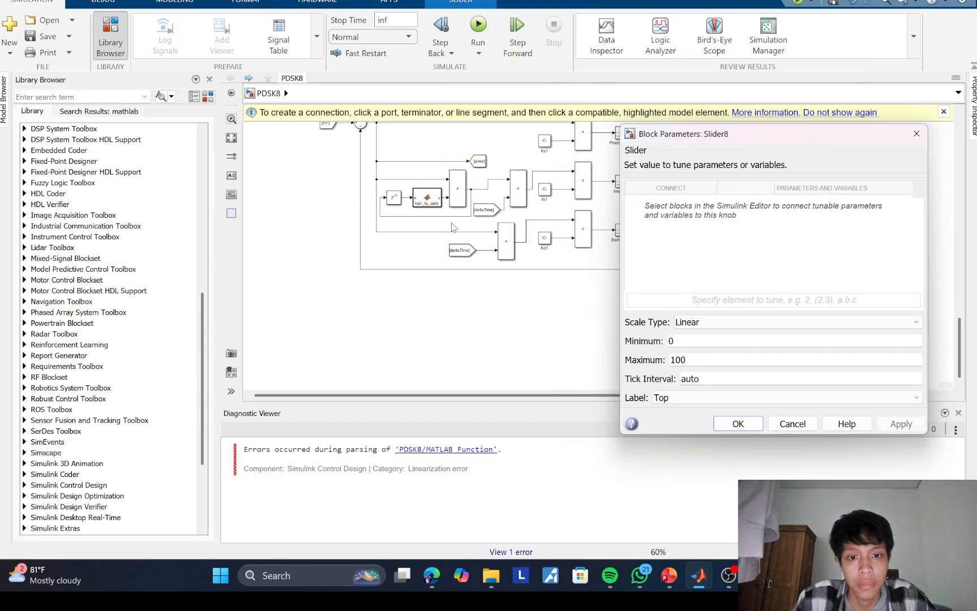
left_click(538, 241)
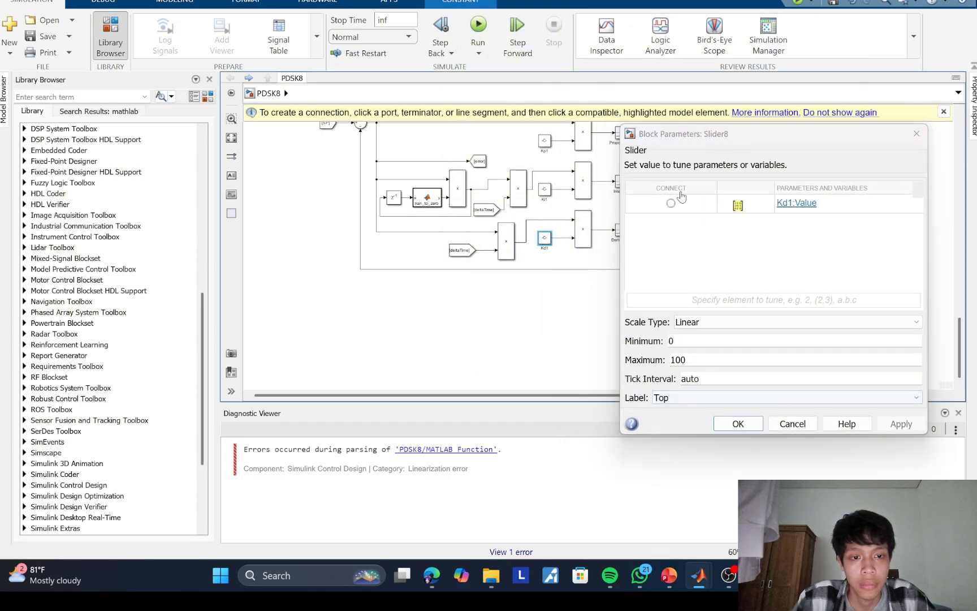
left_click(671, 203)
left_click(729, 427)
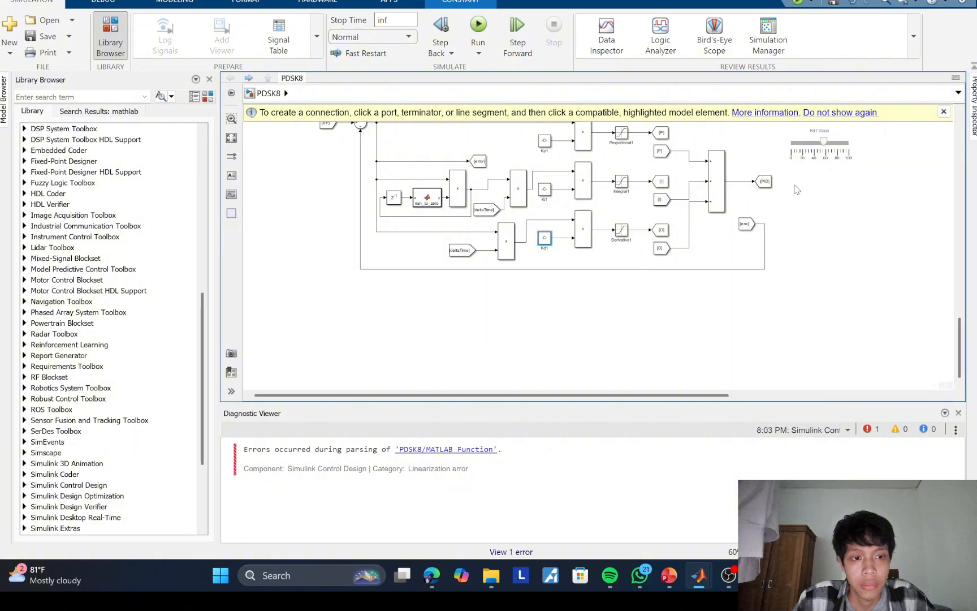
Step: Move the Kd1 slider above the original PID loop, to the right of the Ki1 slider
scroll(788, 360, "up", 1)
left_click_drag(797, 190, 765, 420)
scroll(757, 372, "down", 2)
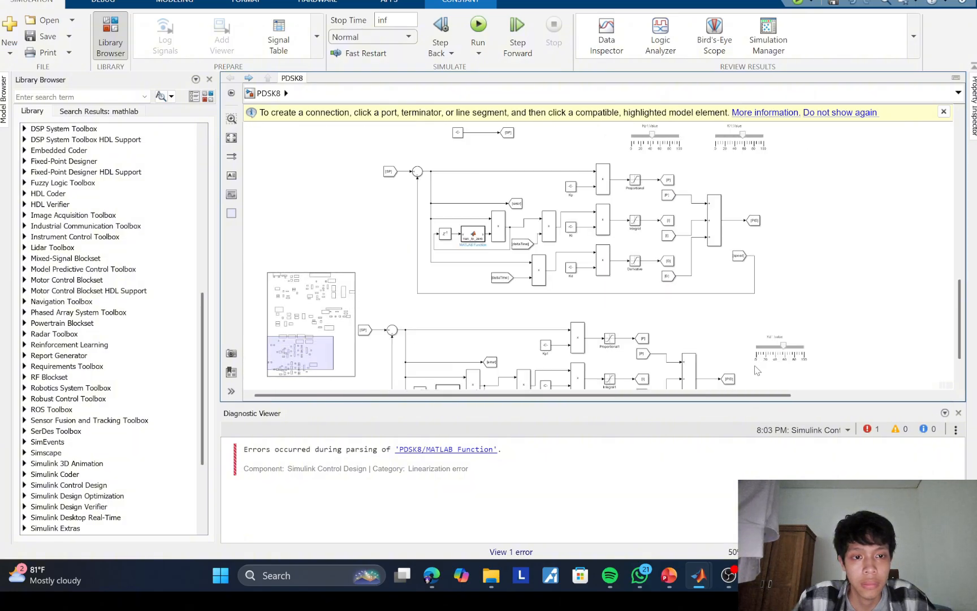
left_click_drag(778, 340, 814, 125)
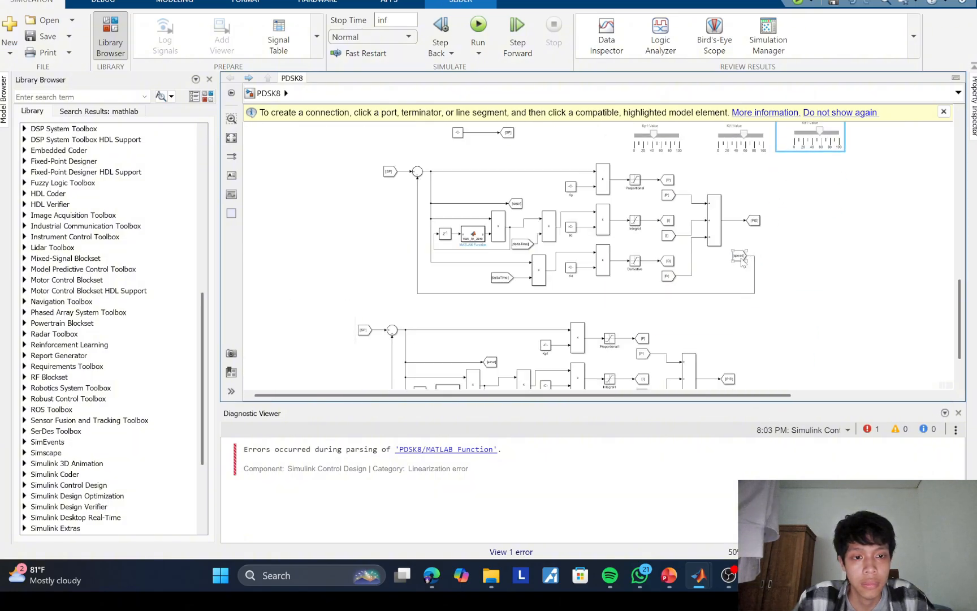
Step: Compare the gain and feedback blocks of the speed PID loop with those of the encoder PID loop
scroll(610, 257, "down", 5)
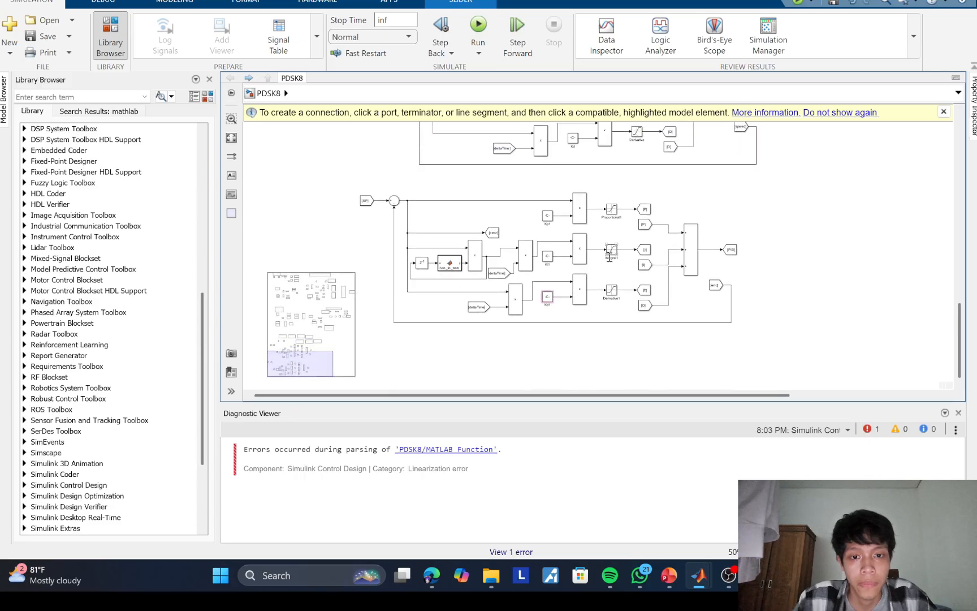
scroll(588, 270, "up", 3)
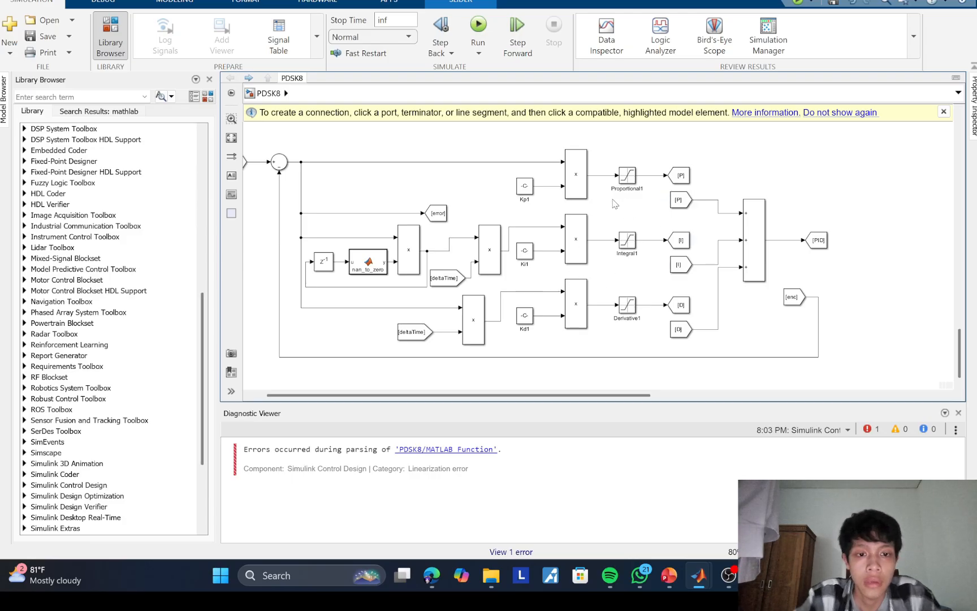
scroll(615, 277, "up", 3)
scroll(616, 272, "up", 8)
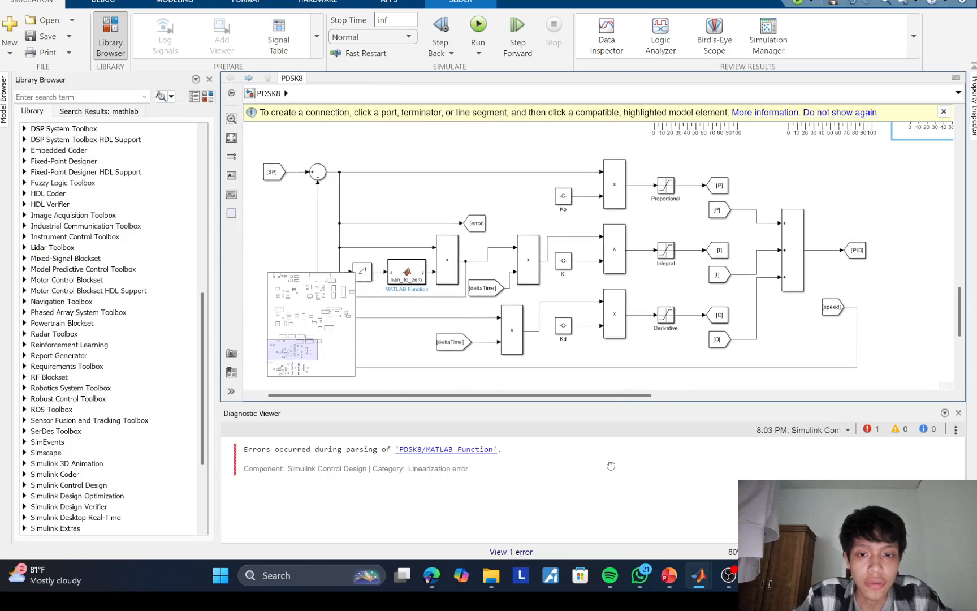
left_click(835, 297)
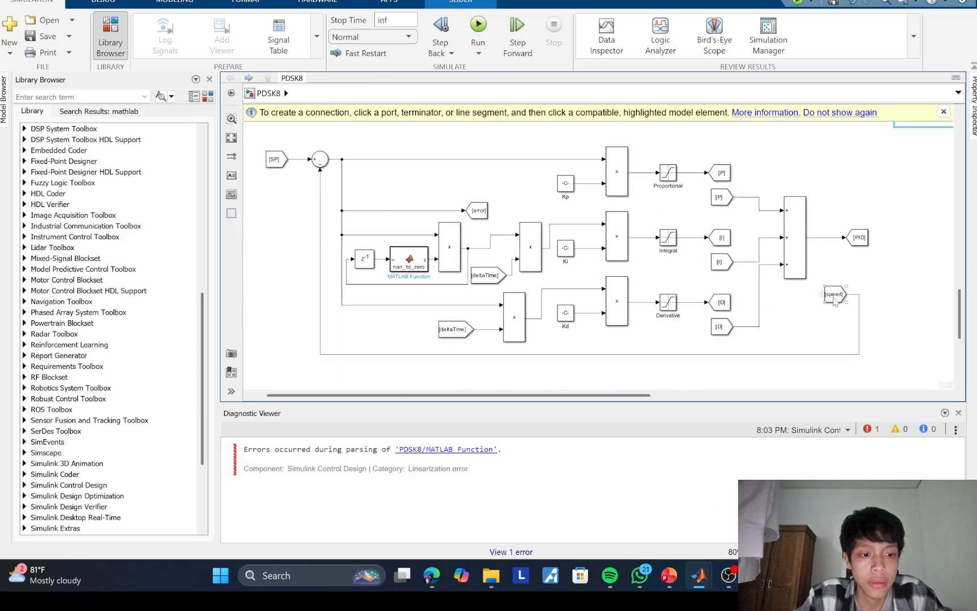
scroll(781, 322, "down", 10)
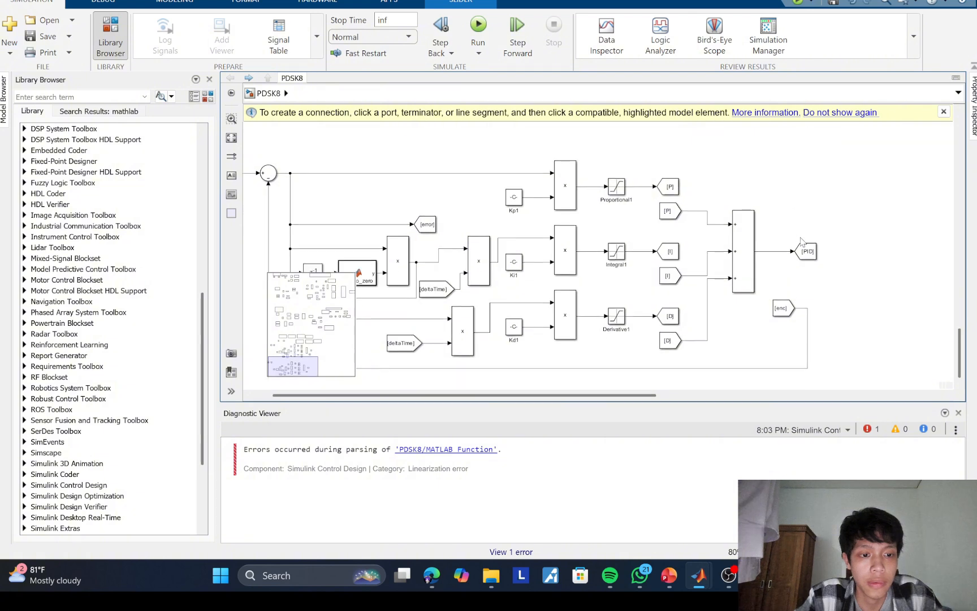
scroll(770, 205, "left", 3)
scroll(770, 205, "down", 2)
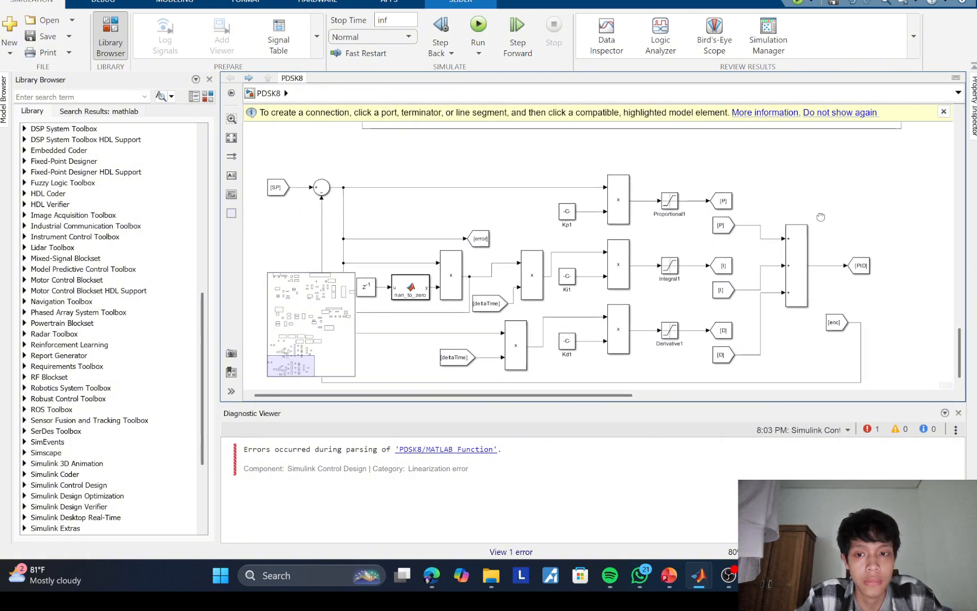
Step: Add a Goto block in the blank area below the copied loop and set its tag to SP
scroll(765, 317, "down", 10)
scroll(765, 316, "right", 3)
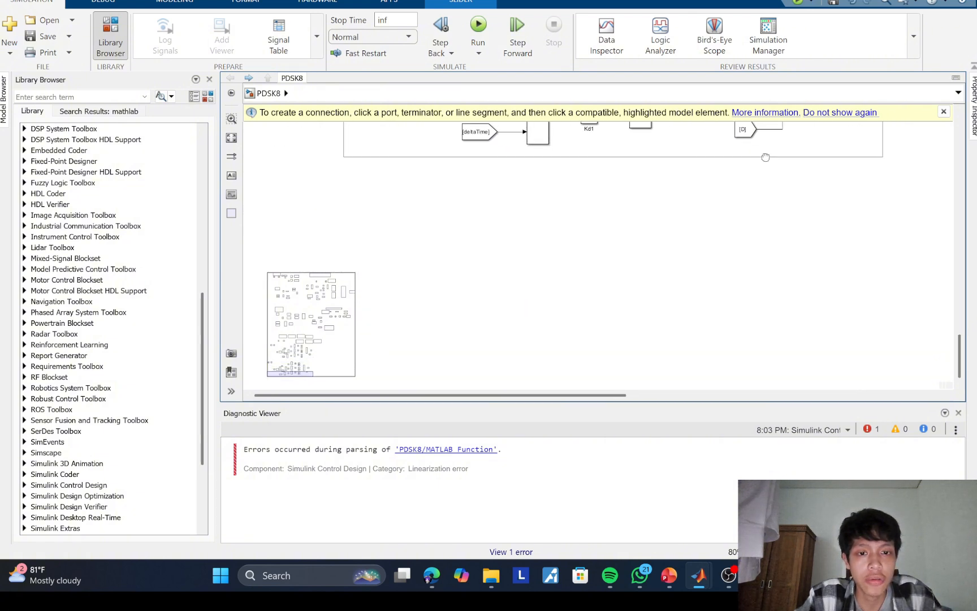
double_click(581, 229)
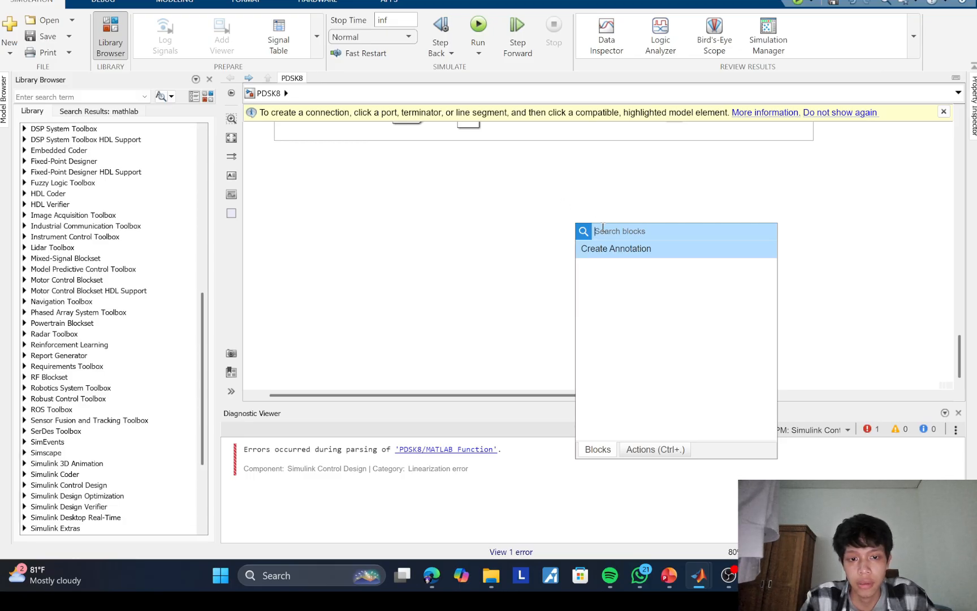
type("goto")
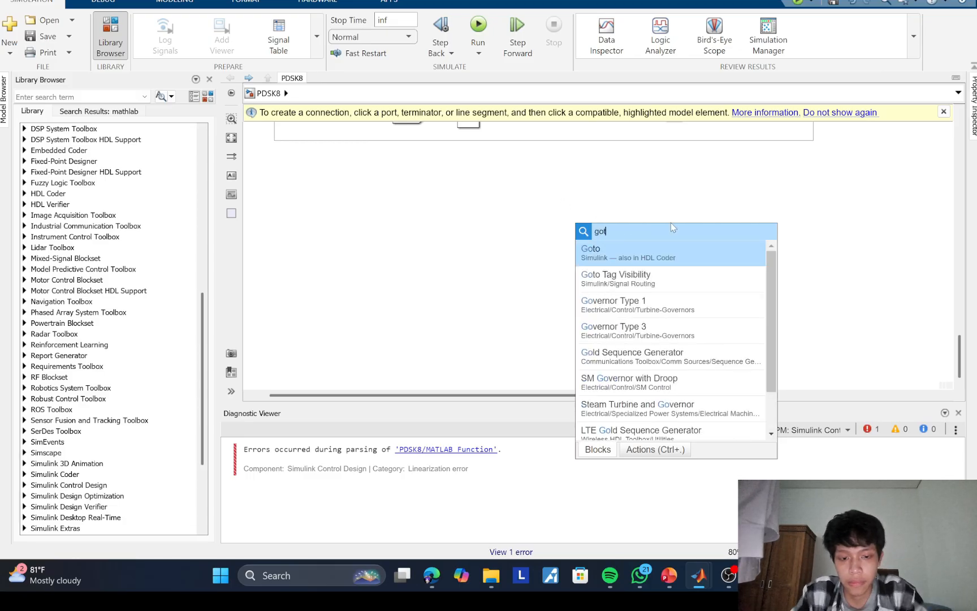
left_click(642, 261)
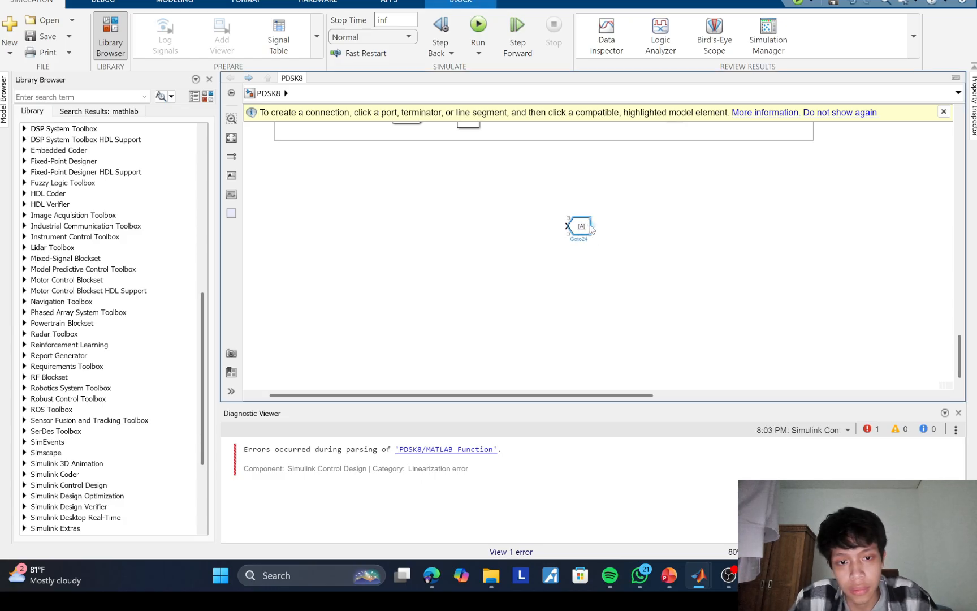
double_click(587, 228)
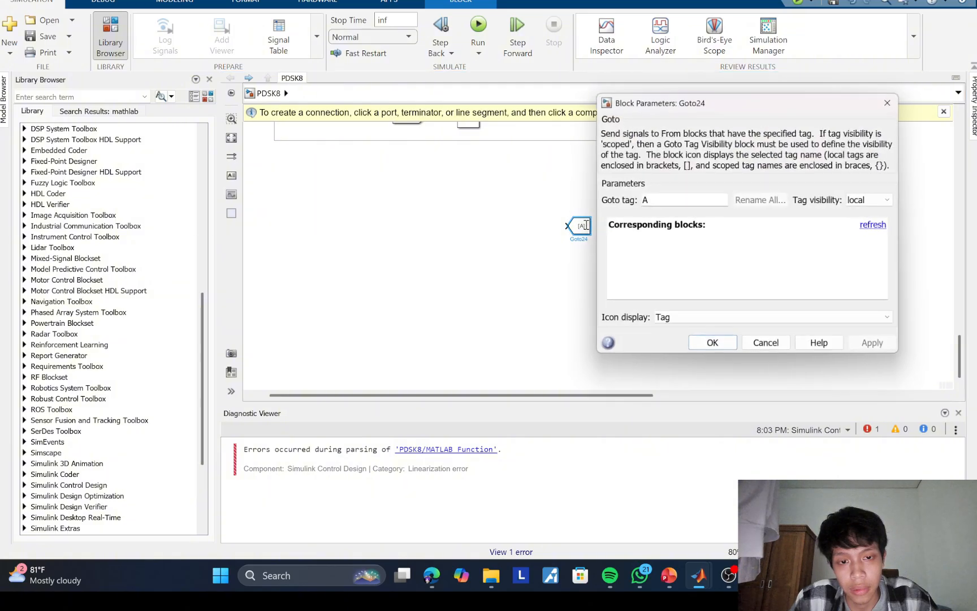
double_click(644, 199)
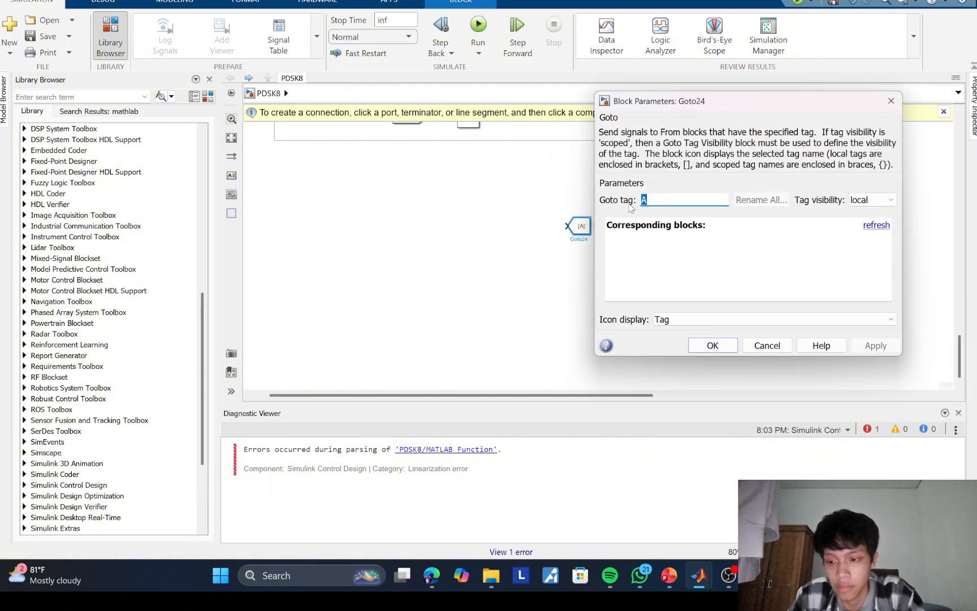
type("SP")
key("Return")
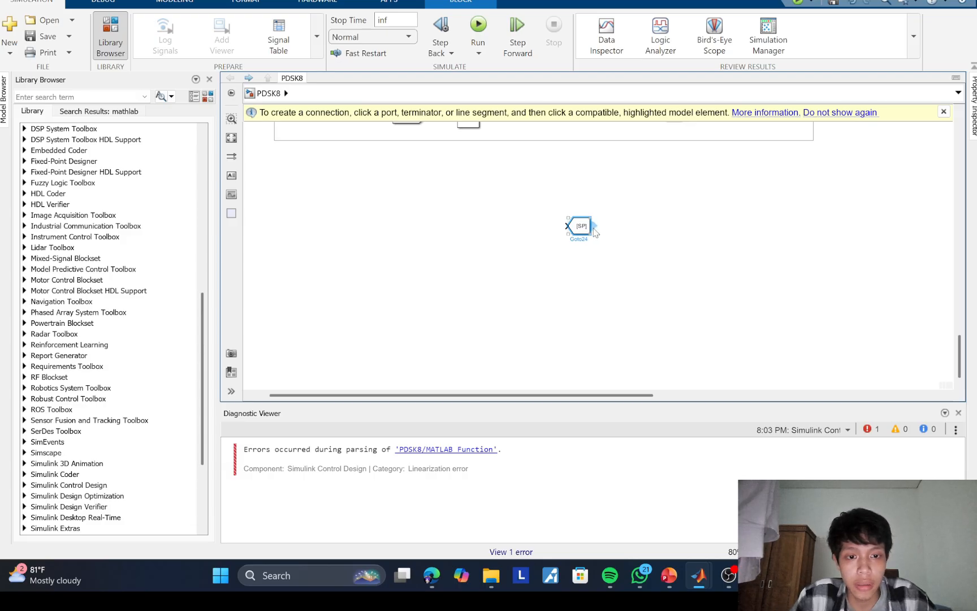
Step: Create two SP From blocks, one above the other, below the copied loop and delete the new SP Goto block
left_click_drag(594, 226, 506, 257)
key("Delete")
Step: Set the tag of the lower SP From block to enc
left_click(512, 250)
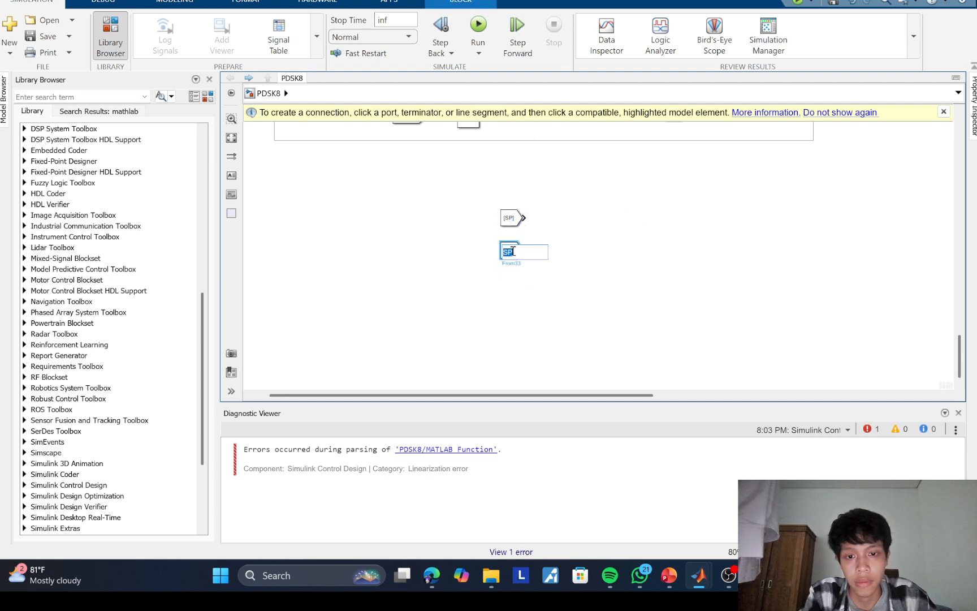
type("E")
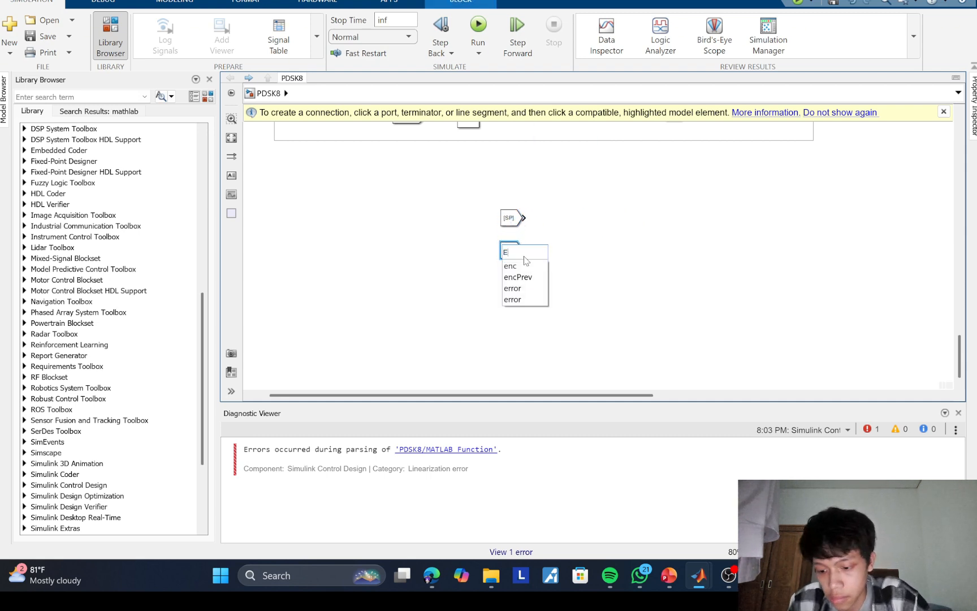
key("BackSpace")
type("e")
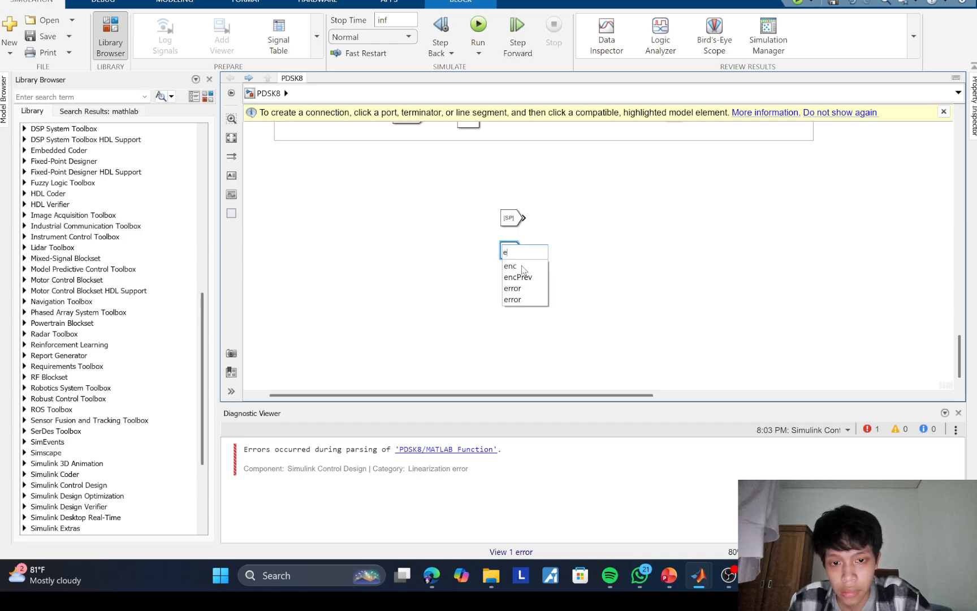
left_click(522, 266)
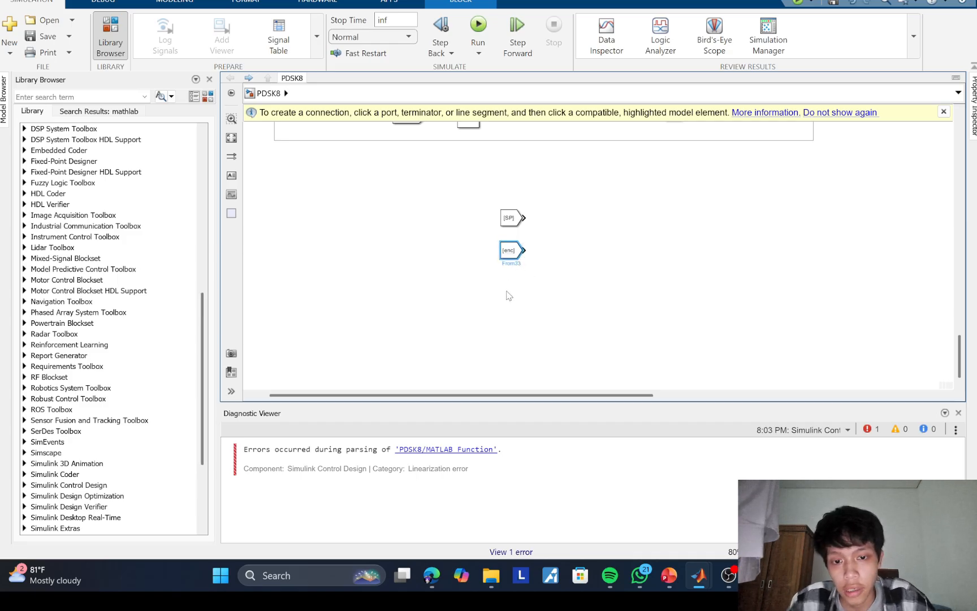
Step: Duplicate the enc From block directly below itself and set the copy's tag to speed
left_click_drag(509, 251, 511, 284, "ctrl")
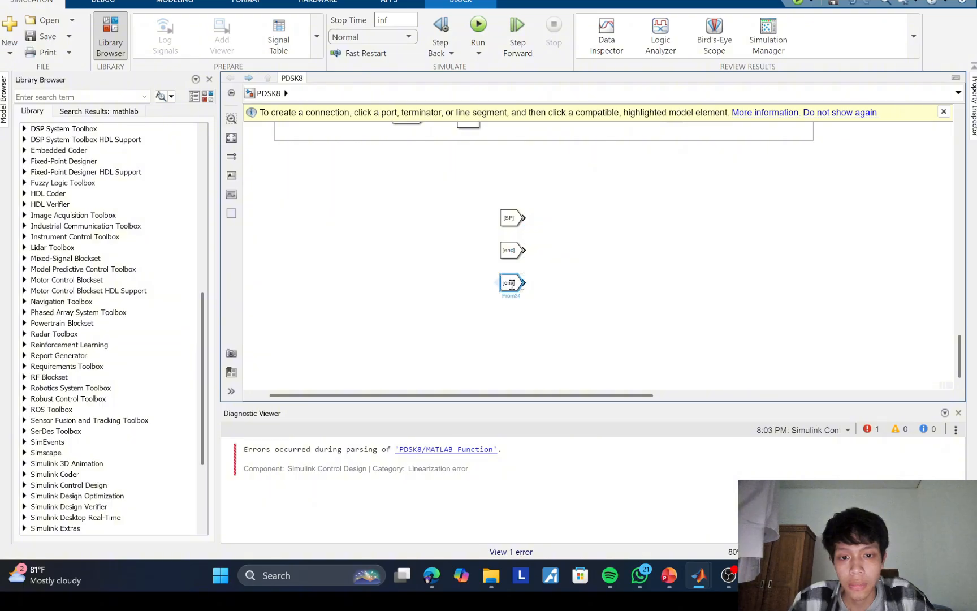
left_click(512, 285)
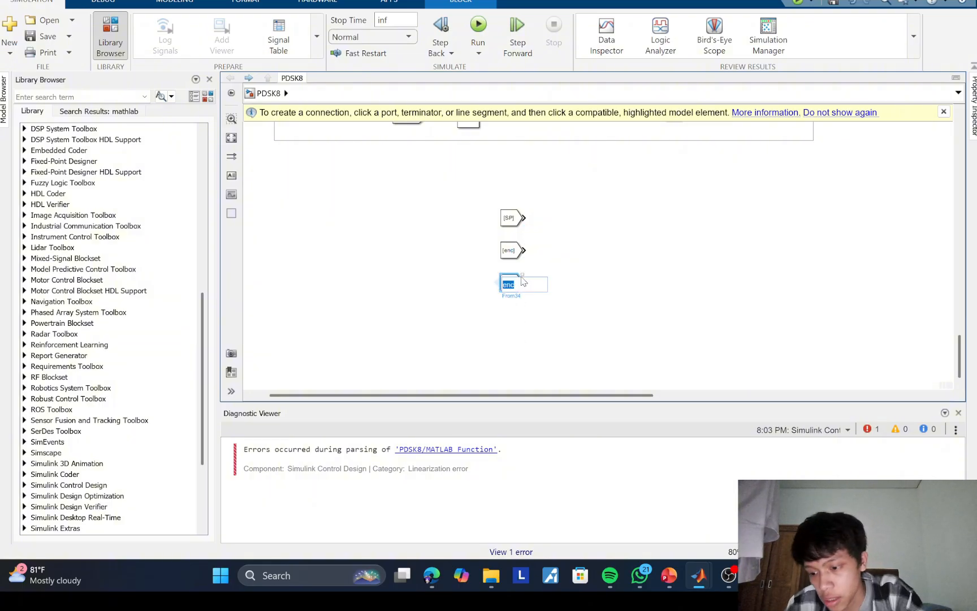
type("spee")
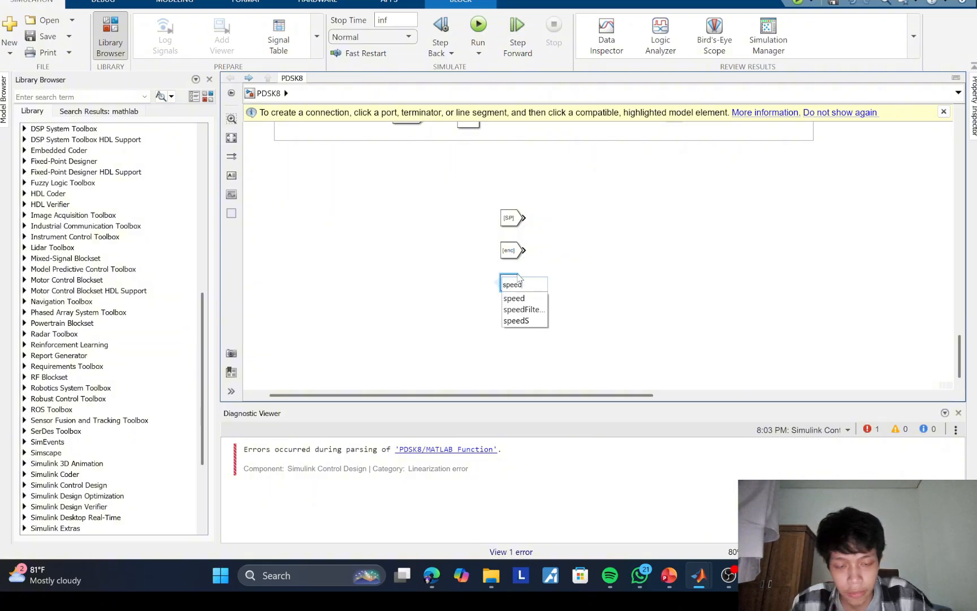
type("d")
key("Return")
Step: Duplicate the speed From block directly below itself and set the copy's tag to erro
left_click_drag(496, 303, 524, 272)
key("ctrl+c")
key("ctrl+v")
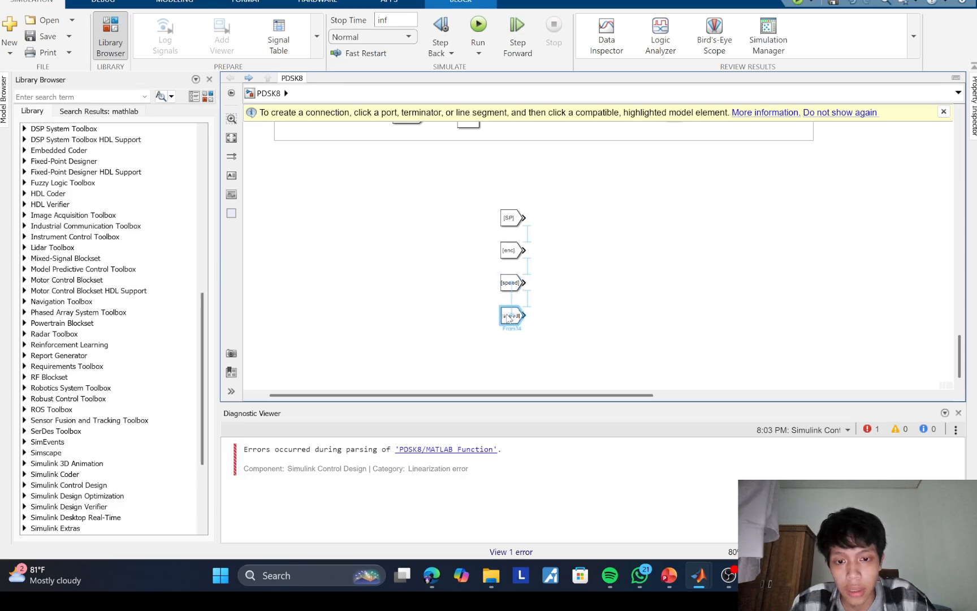
double_click(509, 316)
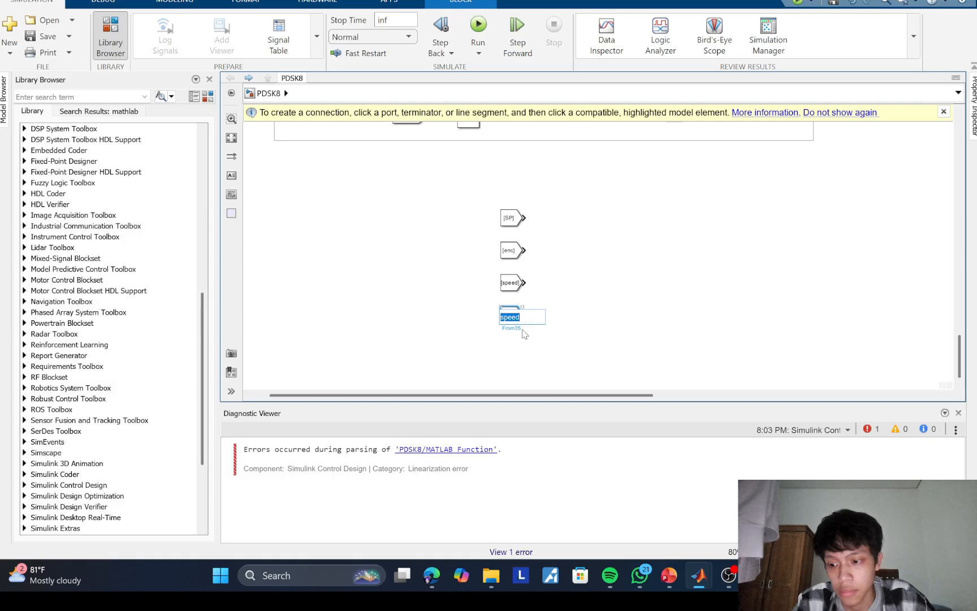
type("e")
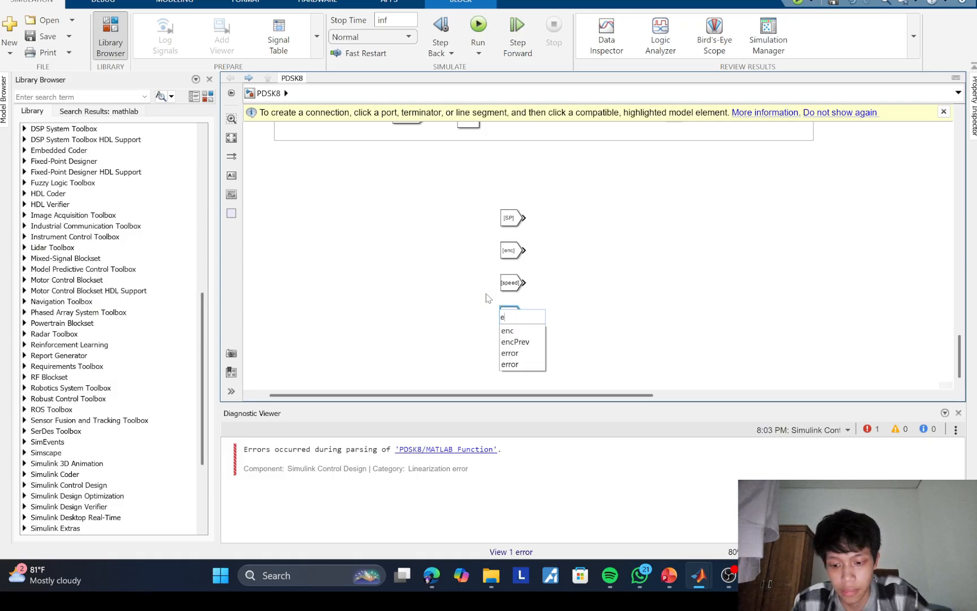
type("rro")
key("Return")
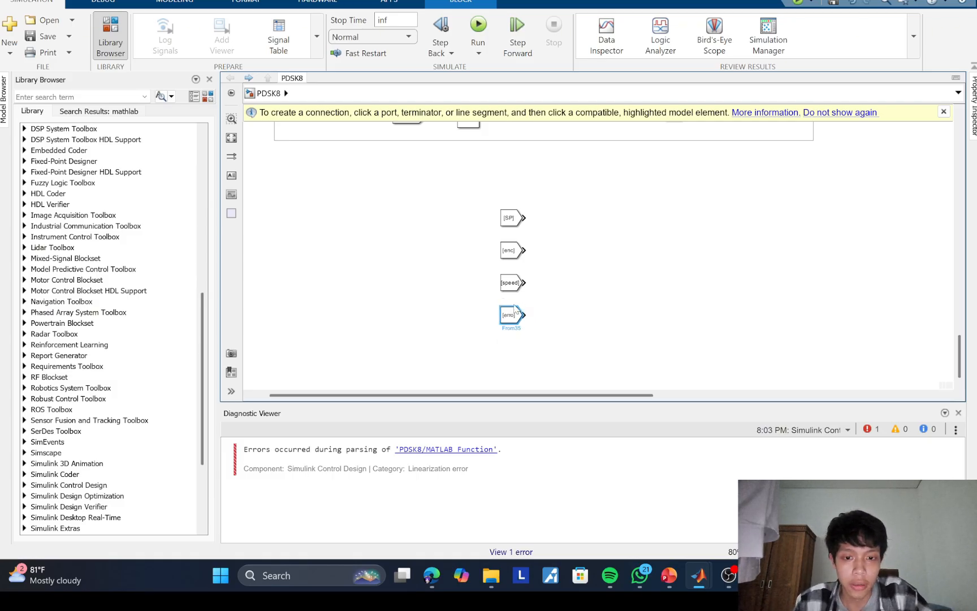
Step: Add a Display block and line it up just right of the SP From block
left_click(569, 293)
double_click(576, 250)
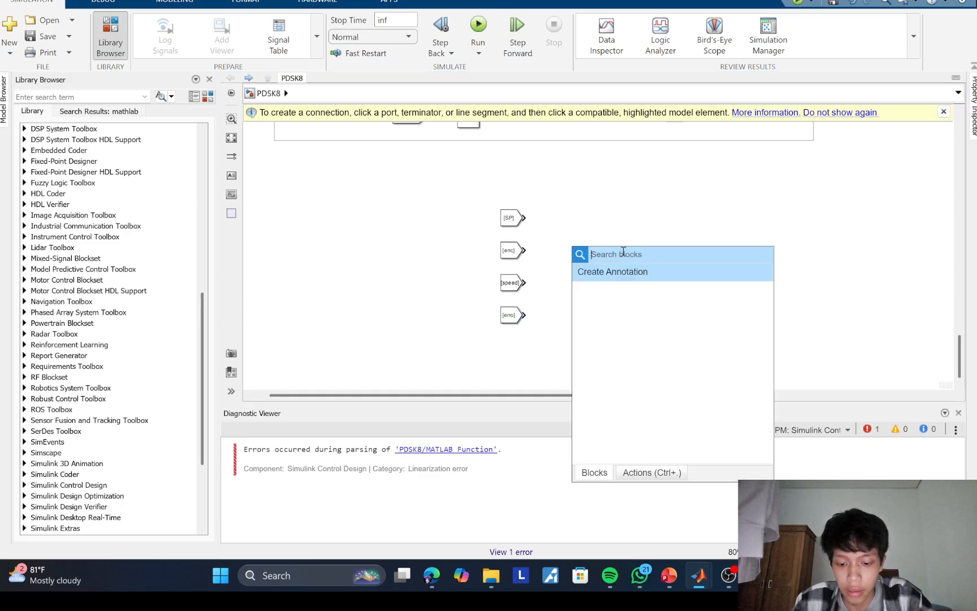
type("di")
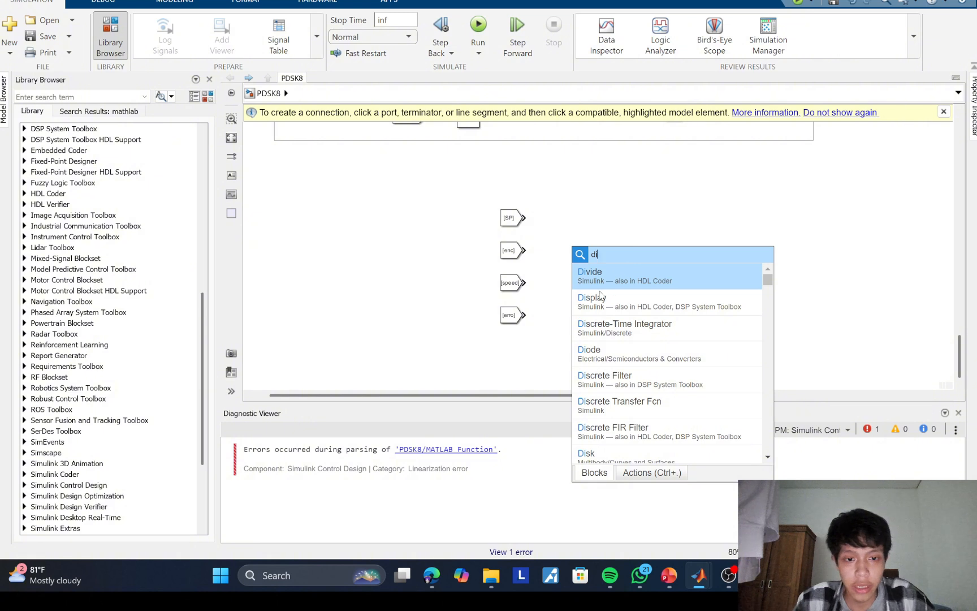
left_click(601, 294)
left_click_drag(574, 254, 570, 216)
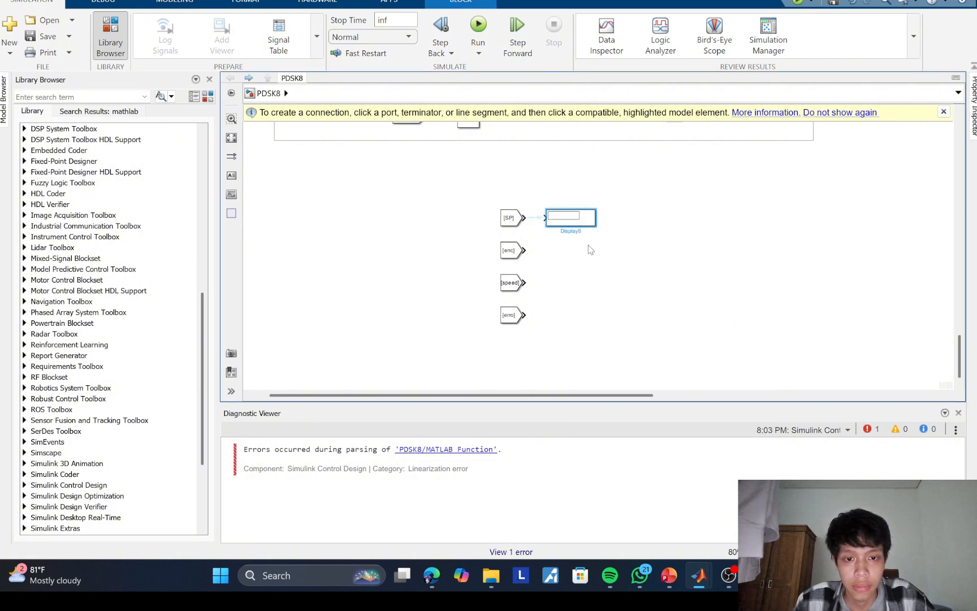
Step: Add a Simulink Sinks Scope block in the blank area to the right of the Display block
double_click(657, 241)
type("sco")
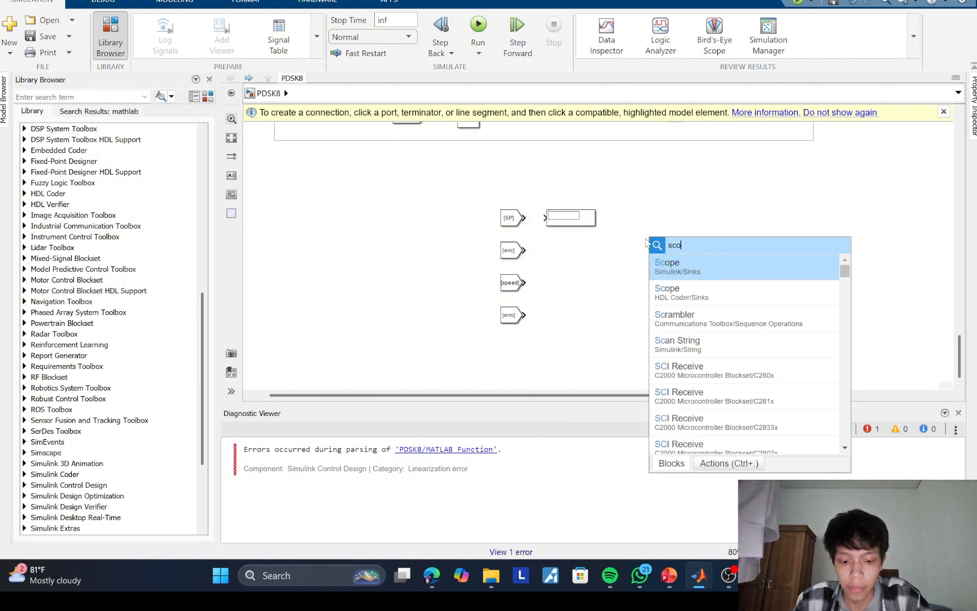
type("op")
key("BackSpace")
key("BackSpace")
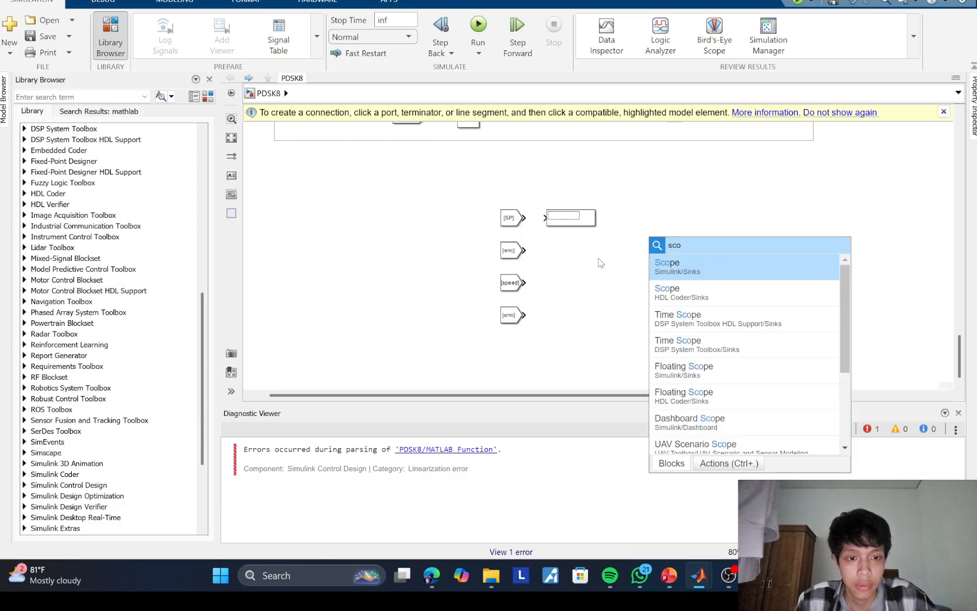
left_click(722, 274)
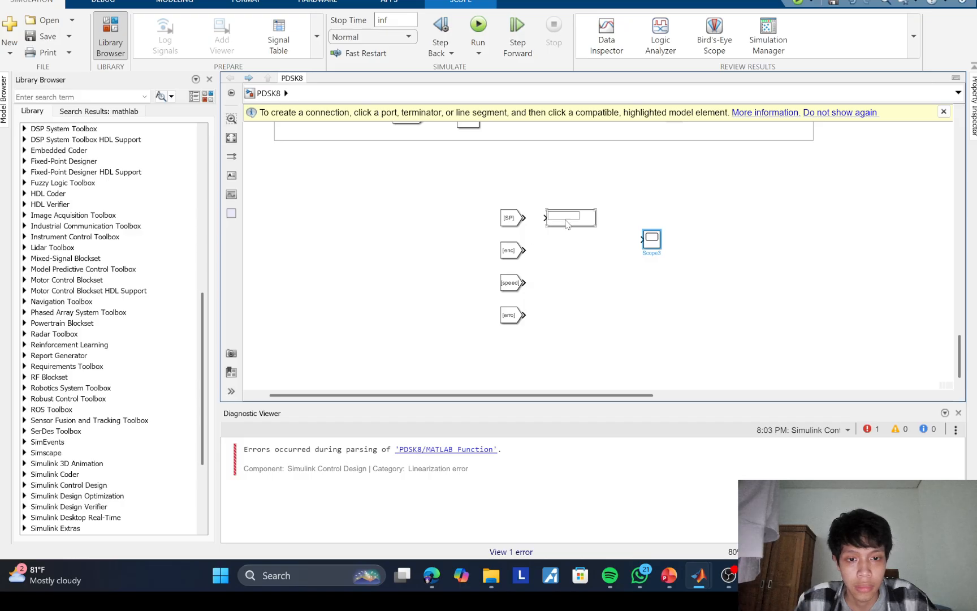
Step: Copy the Display block beside the enc, speed and erro From blocks and connect each From block to its display
left_click_drag(571, 224, 544, 316)
left_click_drag(523, 281, 552, 219)
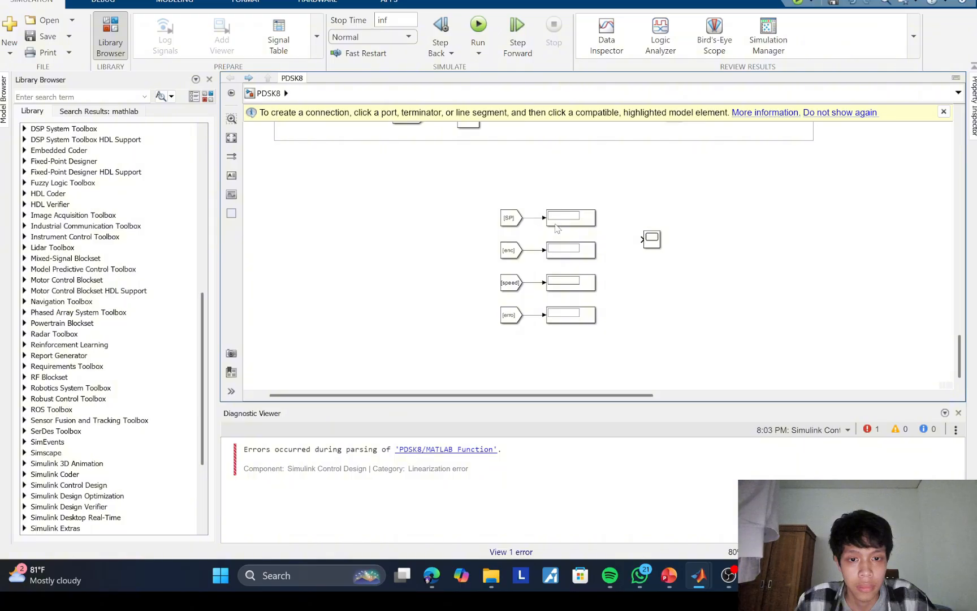
Step: Enlarge the Scope, branch the SP, enc, speed and erro signals into its four inputs, and align it with the column of displays
left_click_drag(638, 245, 534, 219)
left_click_drag(653, 243, 777, 336)
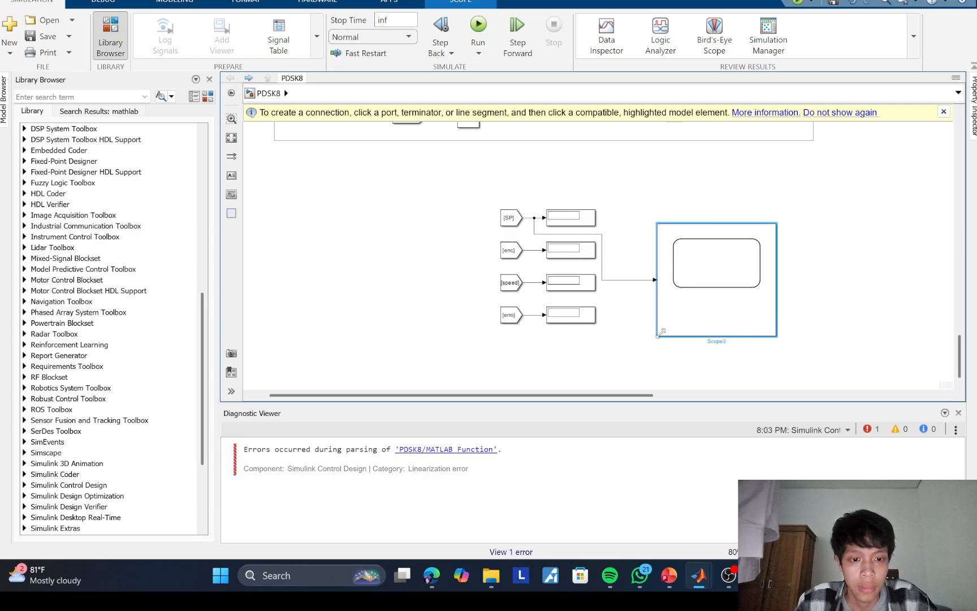
mouse_move(659, 324)
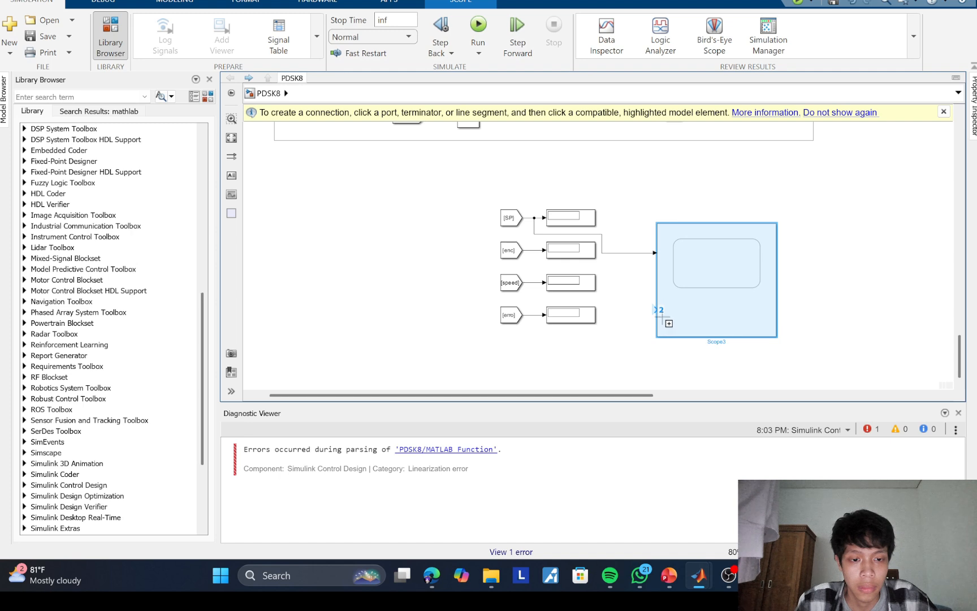
left_click_drag(660, 311, 535, 253)
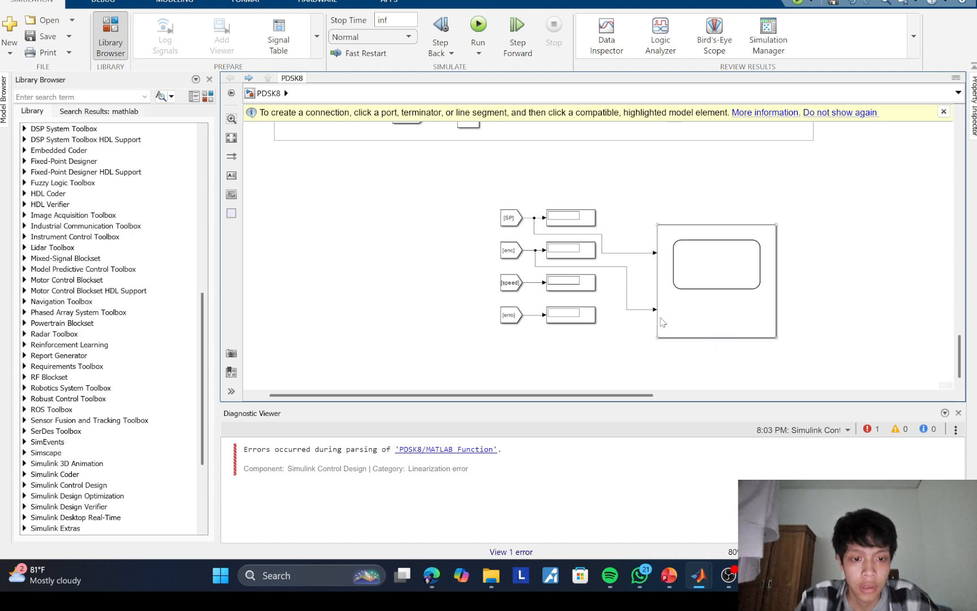
left_click_drag(656, 322, 533, 284)
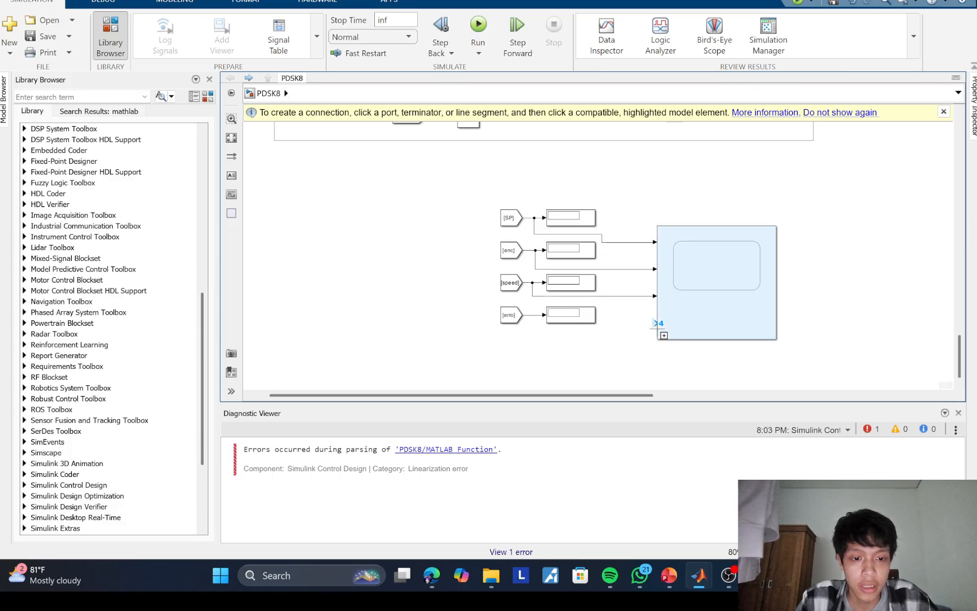
left_click_drag(651, 331, 536, 315)
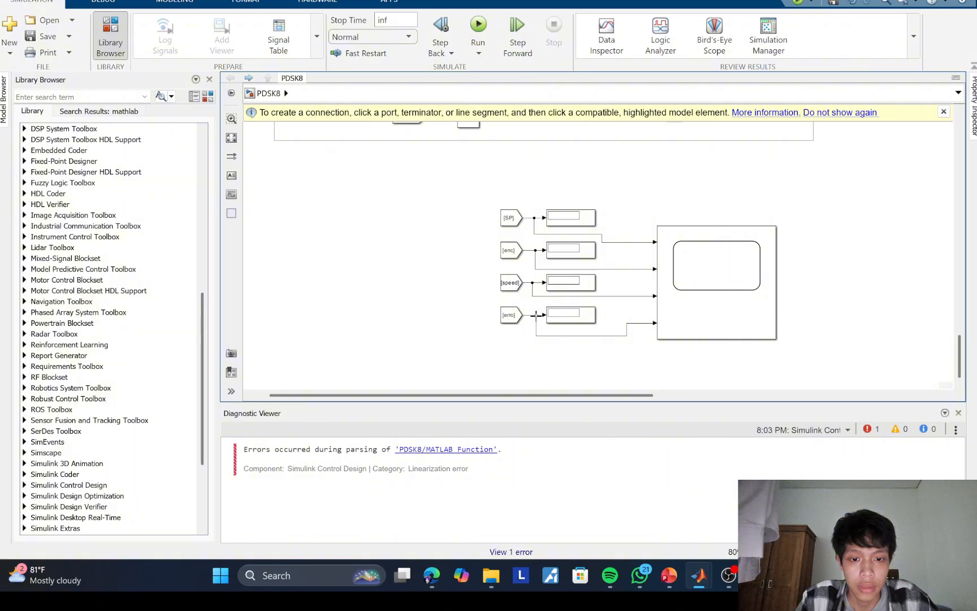
left_click_drag(727, 275, 719, 259)
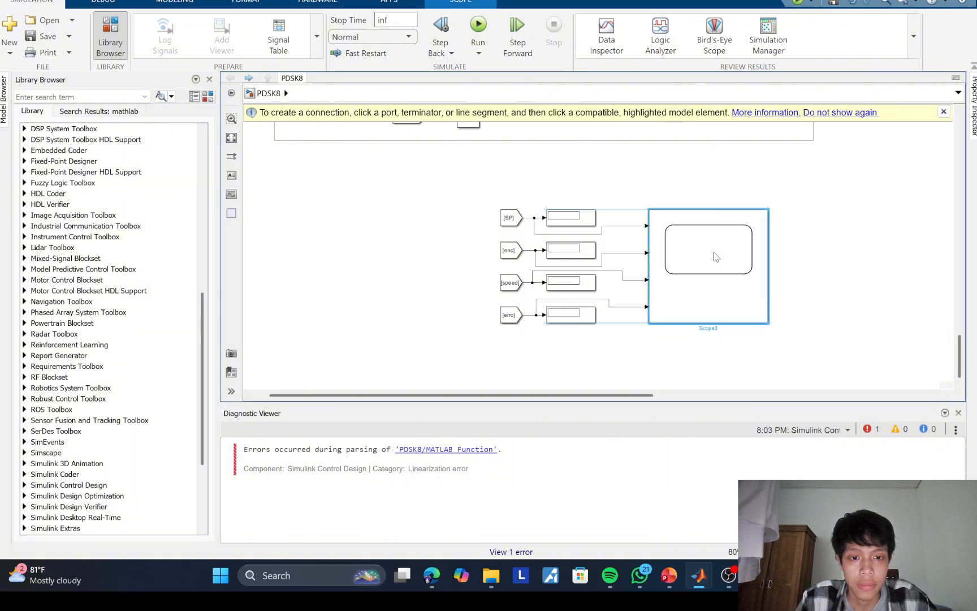
left_click(811, 243)
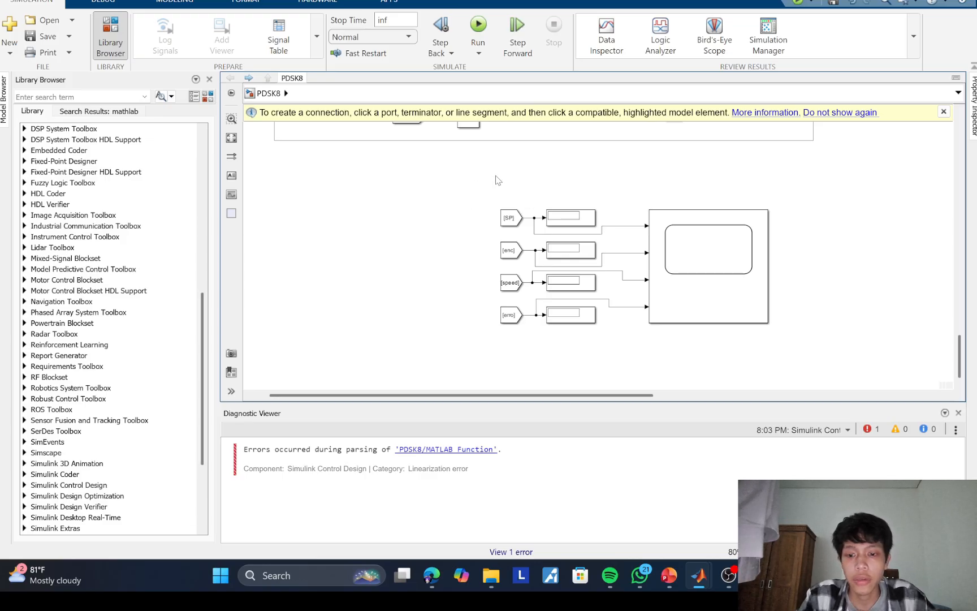
Step: Duplicate the whole From, Display and Scope group to the right and space the two groups apart
left_click_drag(496, 175, 706, 349)
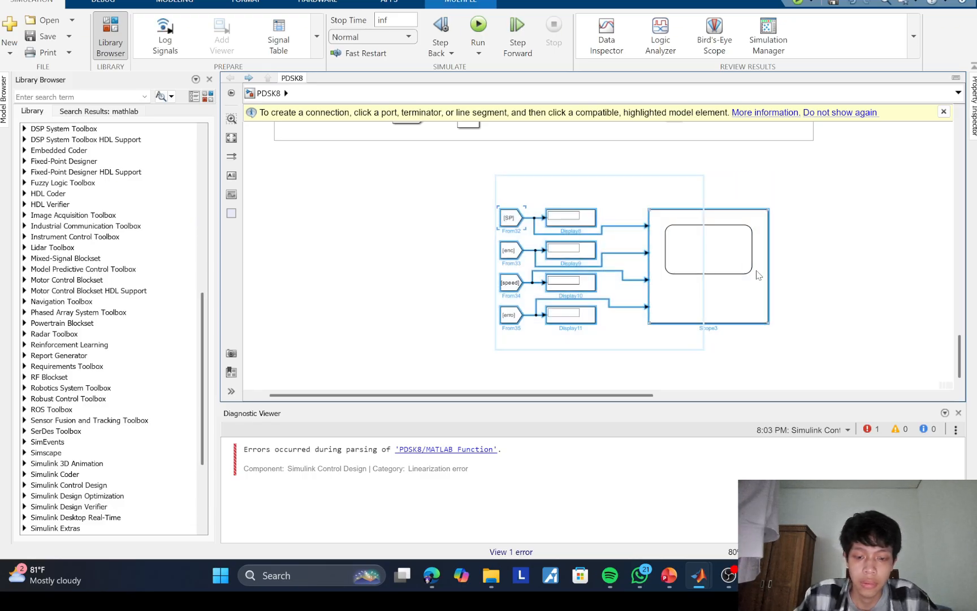
key("ctrl+v")
left_click_drag(752, 276, 932, 263)
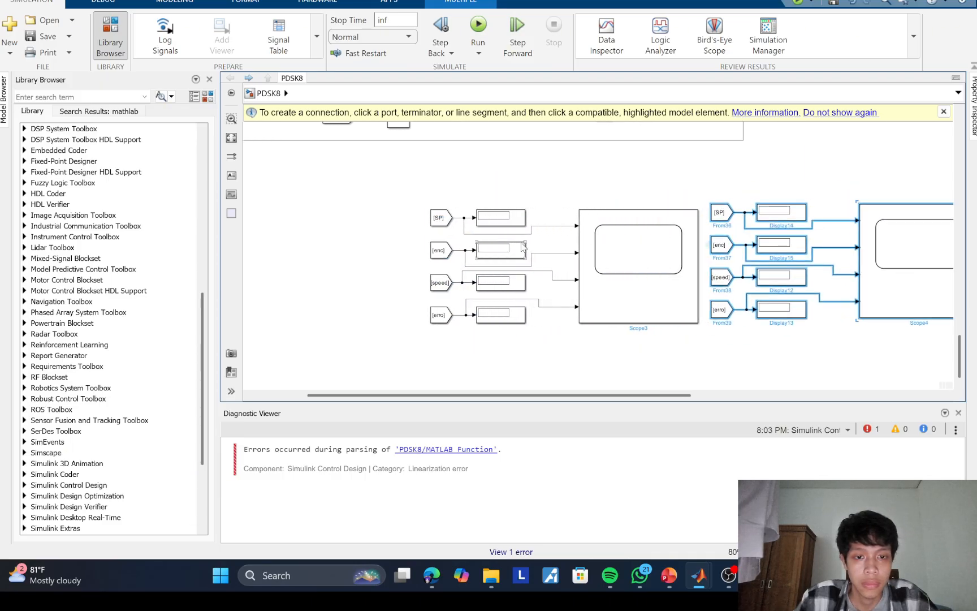
left_click_drag(405, 196, 699, 363)
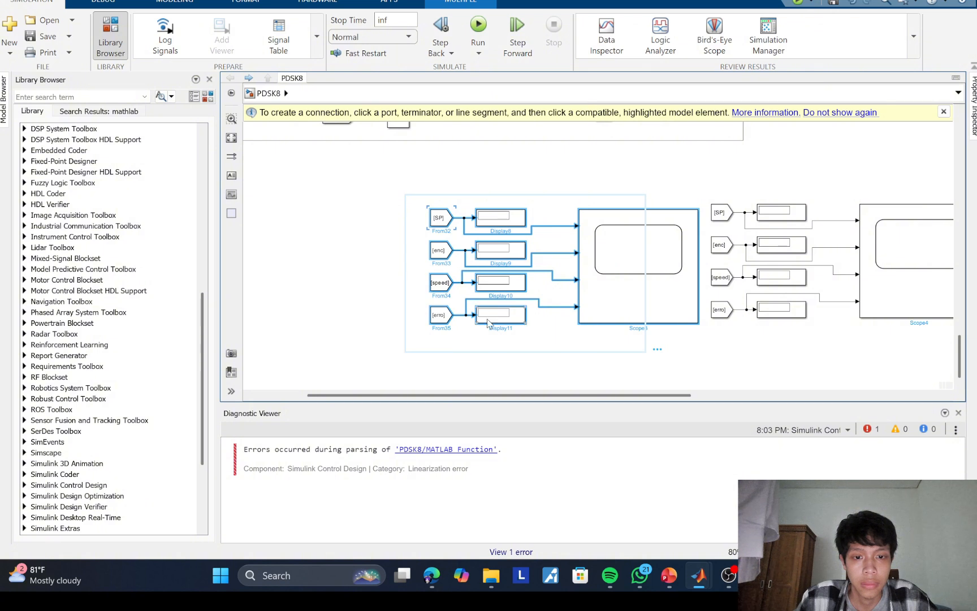
left_click_drag(488, 321, 347, 310)
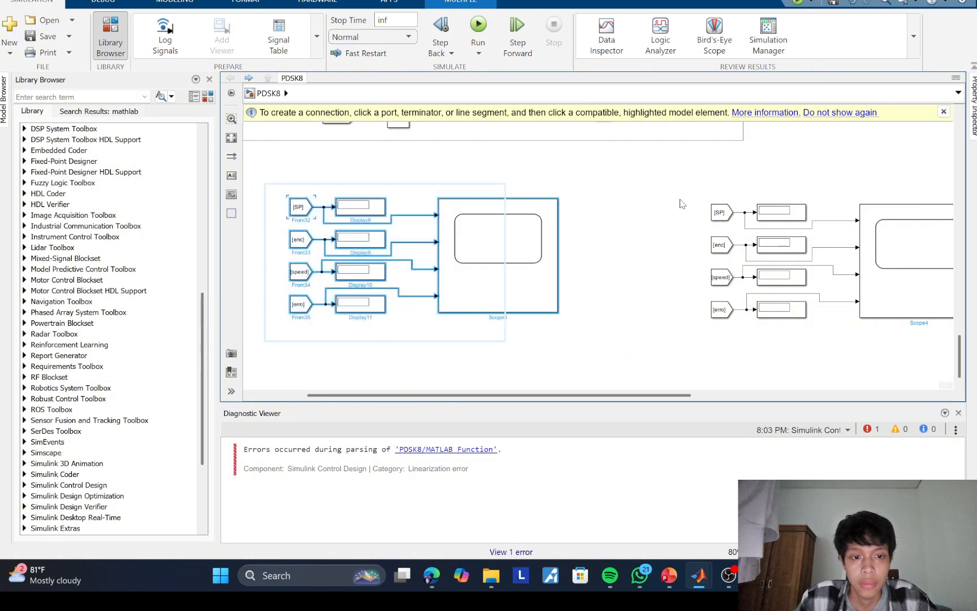
left_click_drag(691, 192, 785, 333)
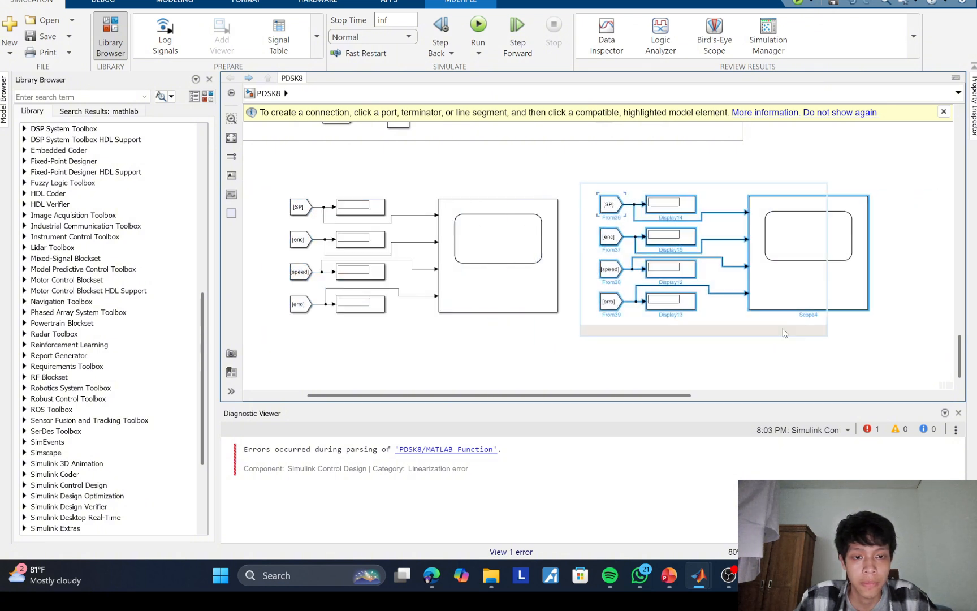
Step: Change the tags of the first two From blocks in the duplicated display group to P and I
double_click(609, 205)
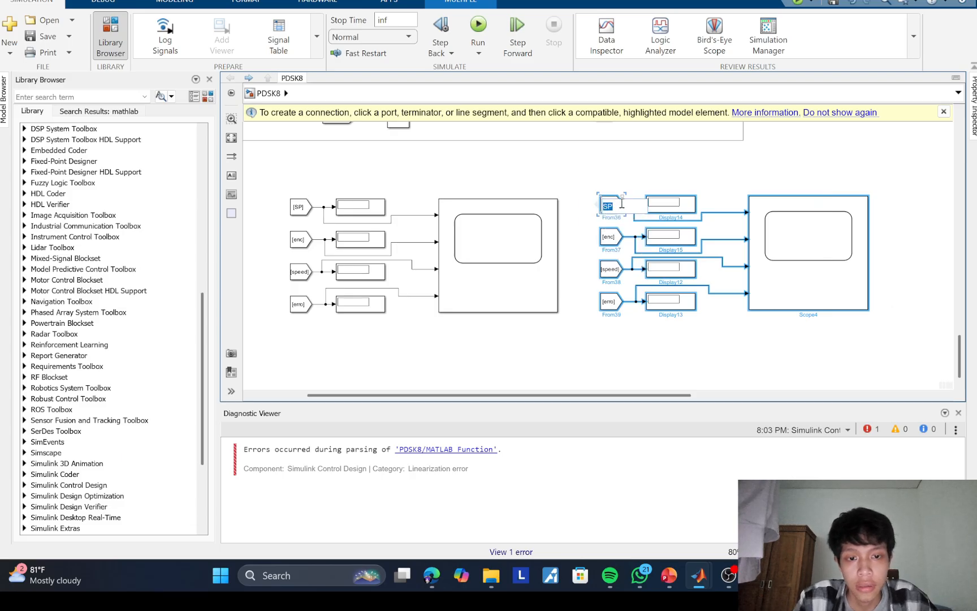
type("P")
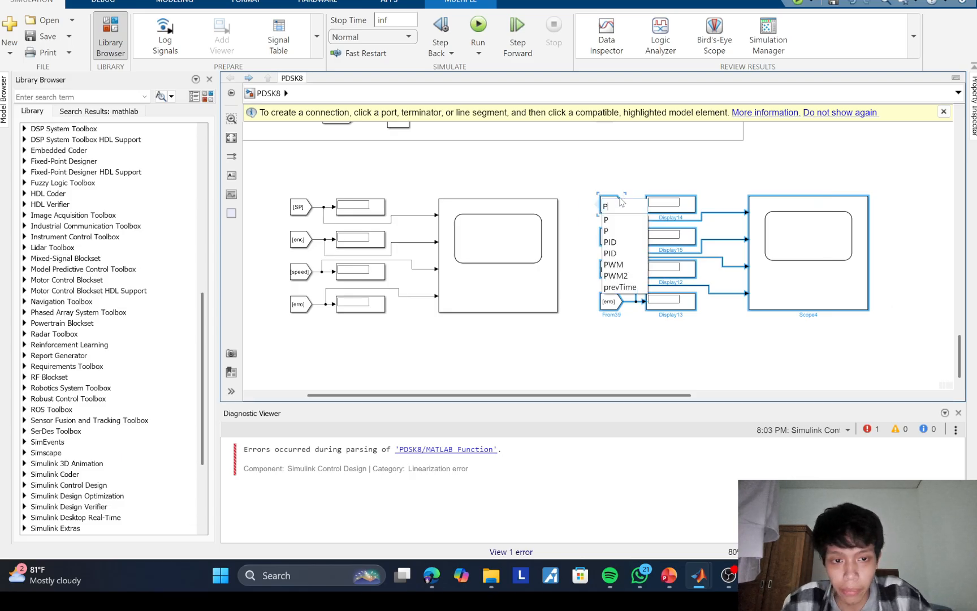
left_click(588, 260)
double_click(608, 238)
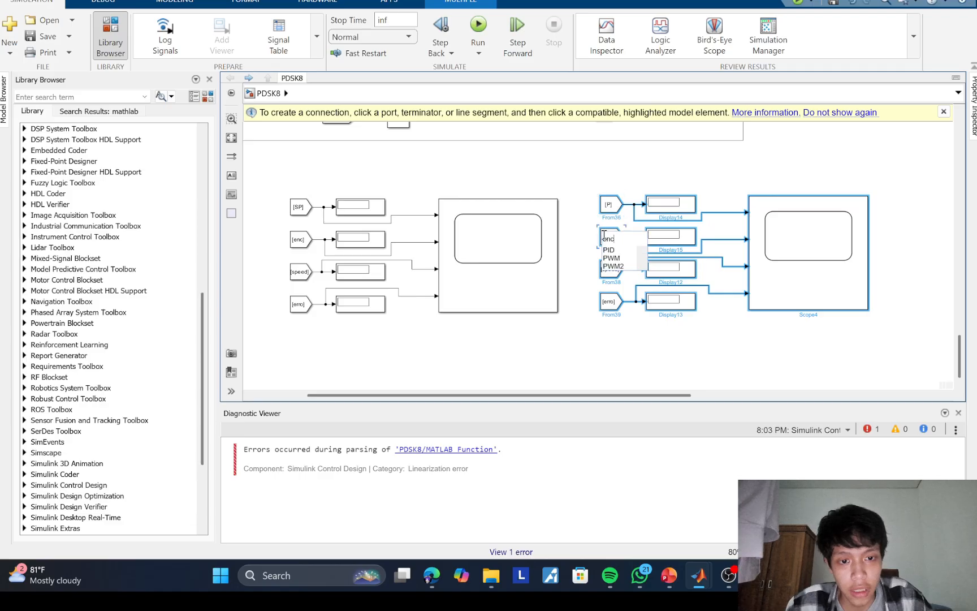
type("I")
key("Return")
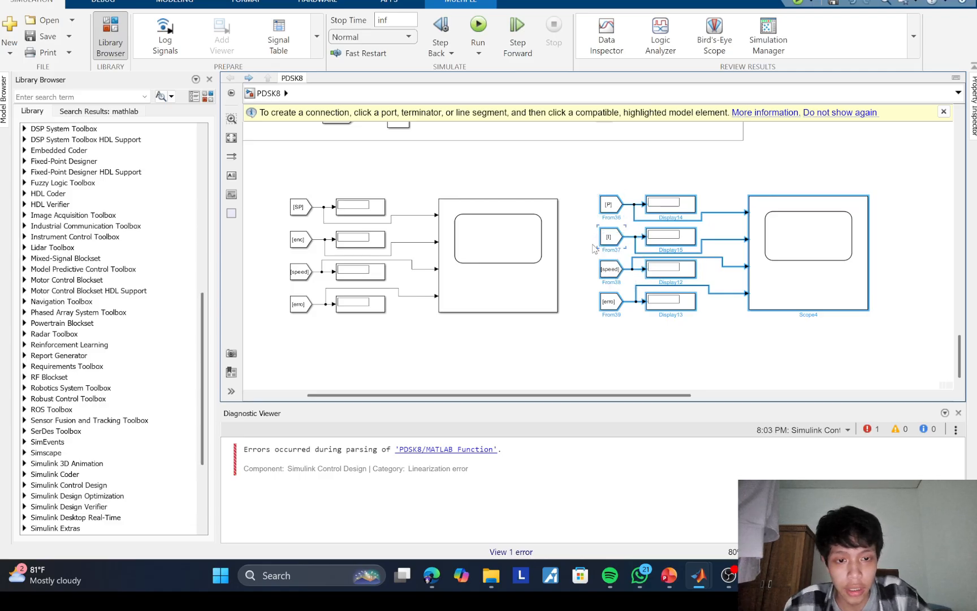
Step: Change the tags of the third and fourth From blocks in the duplicated display group to D and PID
double_click(611, 271)
type("D")
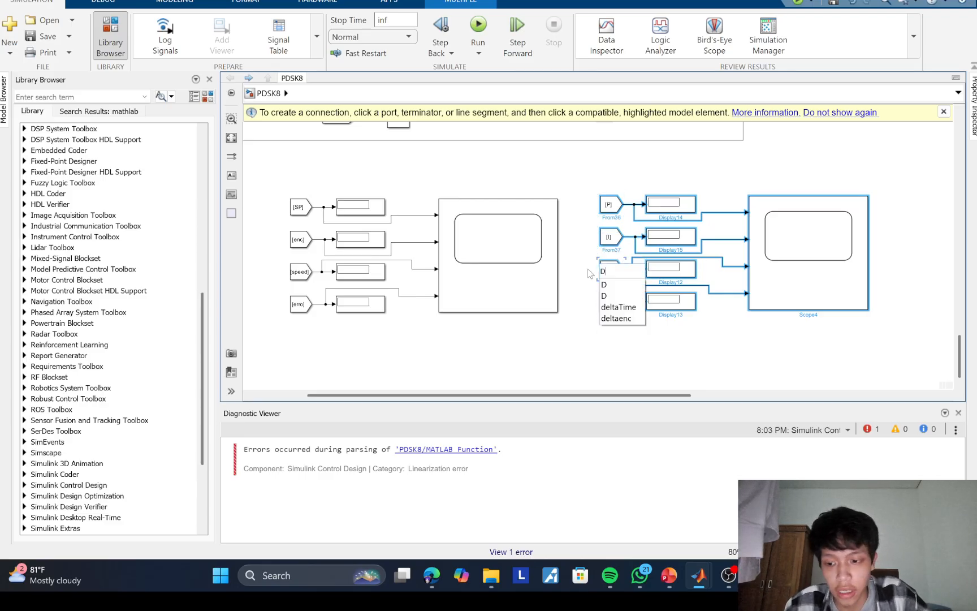
key("Return")
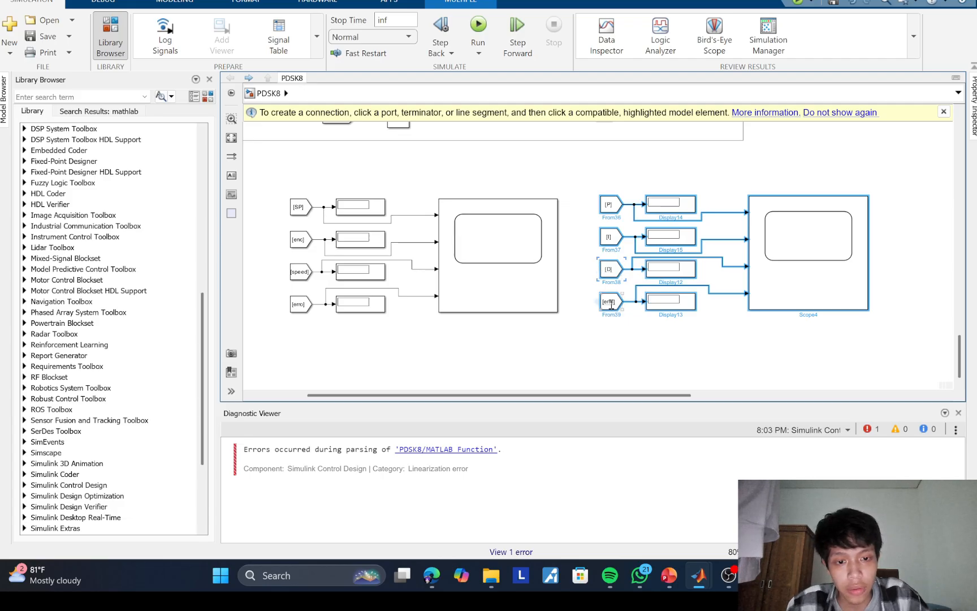
double_click(610, 302)
type("PI")
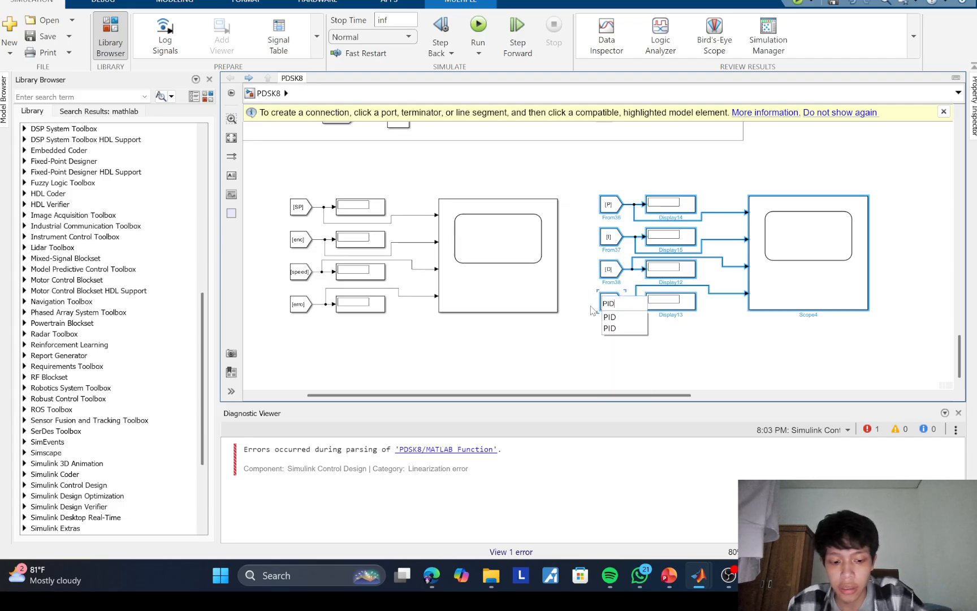
type("D")
key("Return")
left_click(718, 336)
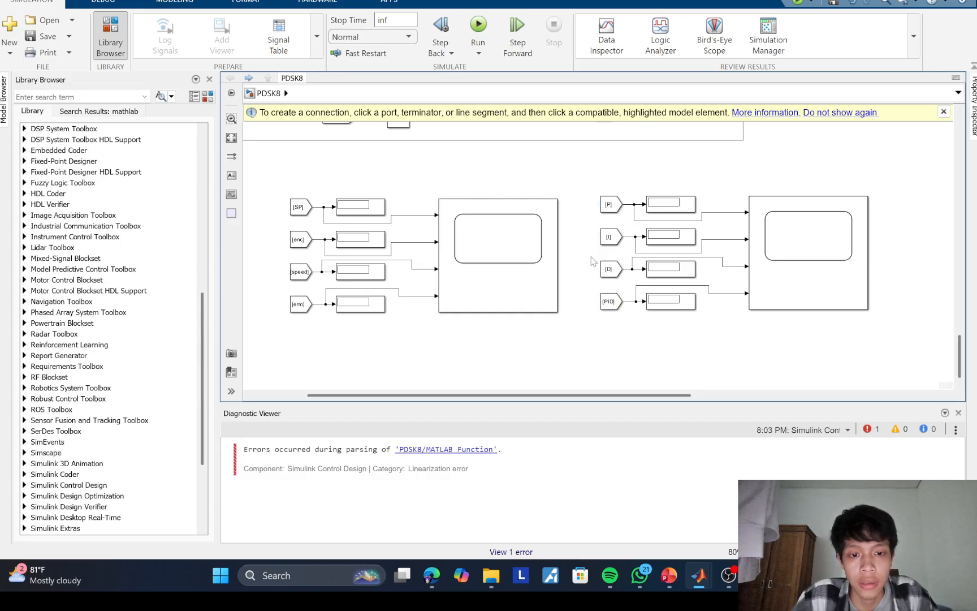
Step: Add a Dashboard Slider block in the blank area above the SP From block of the encoder-feedback controller
scroll(591, 262, "up", 5)
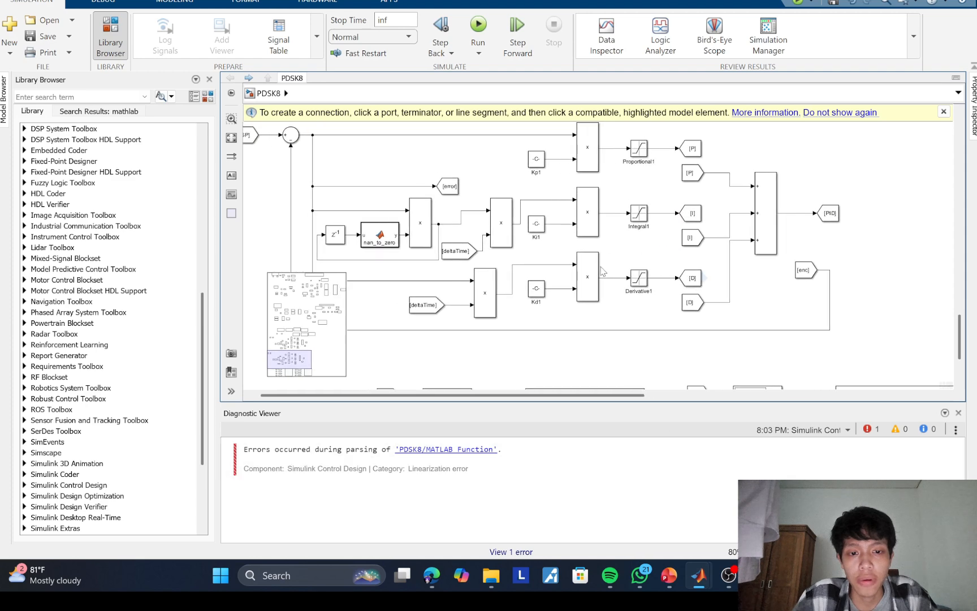
left_click_drag(632, 242, 643, 525)
left_click_drag(596, 227, 605, 116)
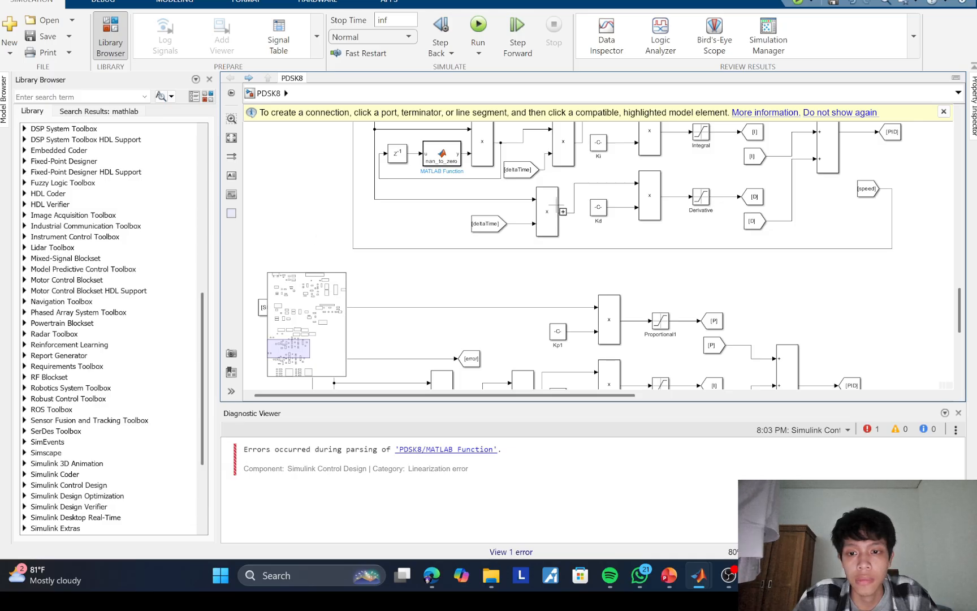
left_click_drag(675, 183, 755, 112)
mouse_move(620, 209)
left_mouse_down()
mouse_move(533, 237)
mouse_move(607, 221)
mouse_move(629, 200)
left_mouse_up()
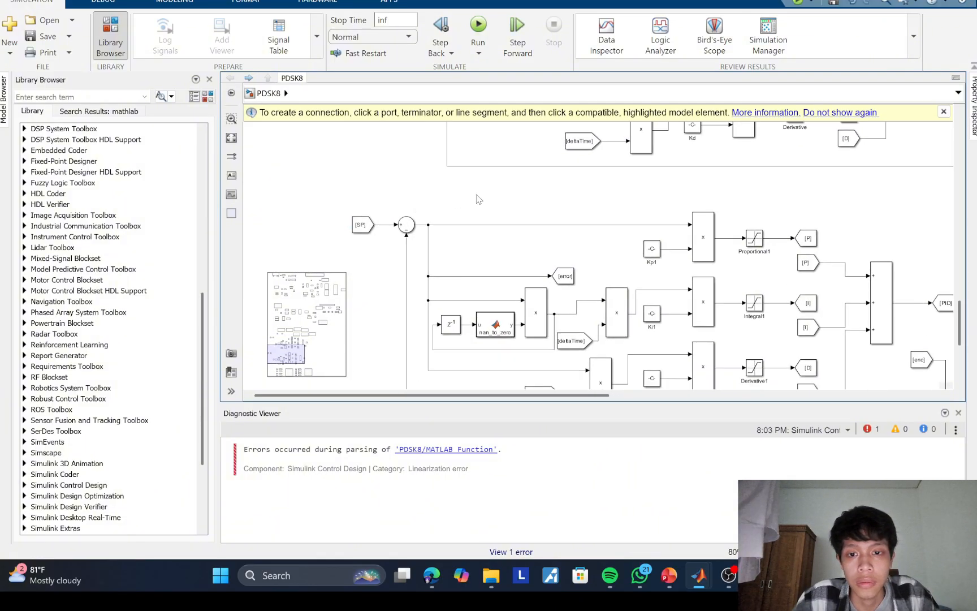
double_click(314, 193)
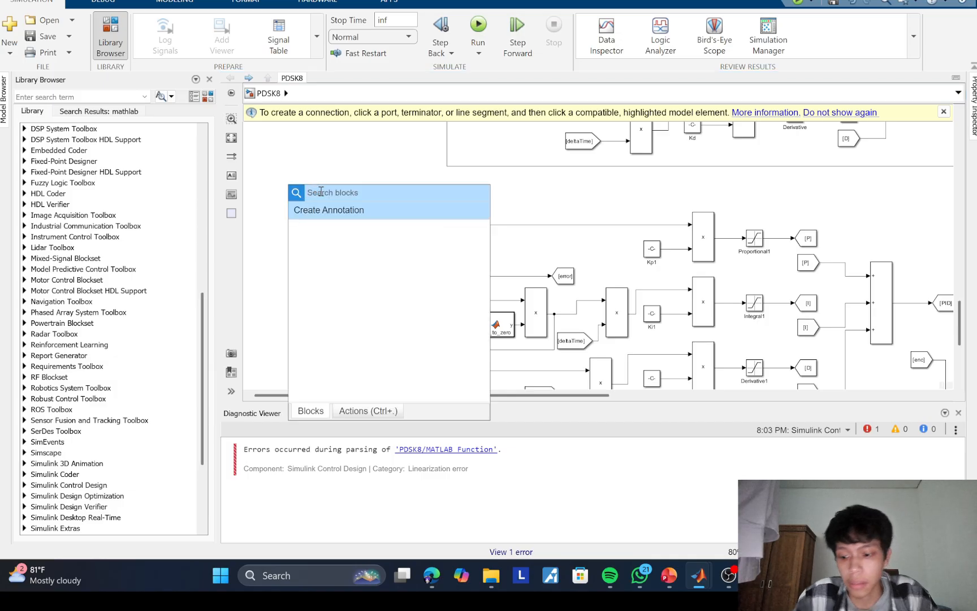
type("s")
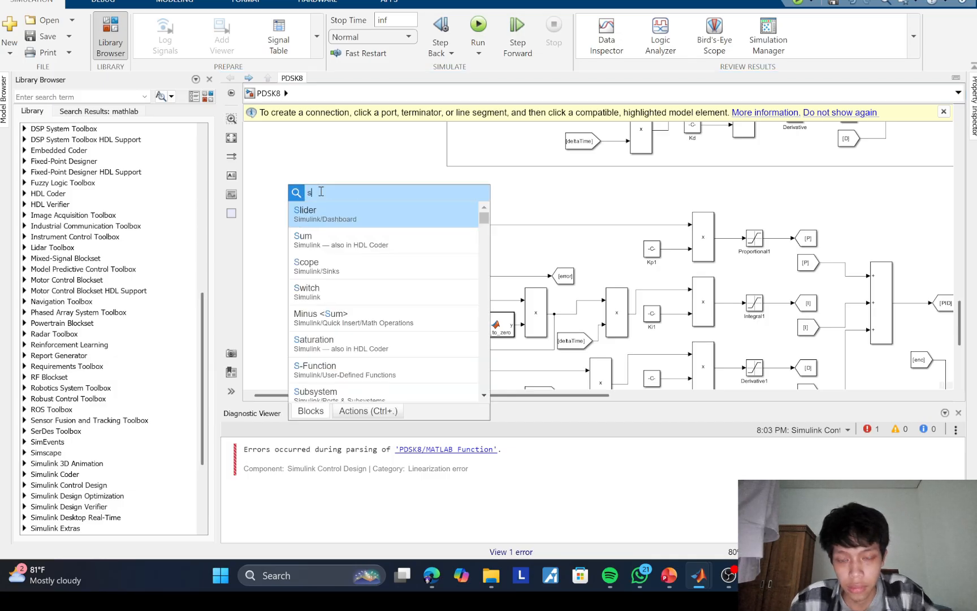
left_click(333, 214)
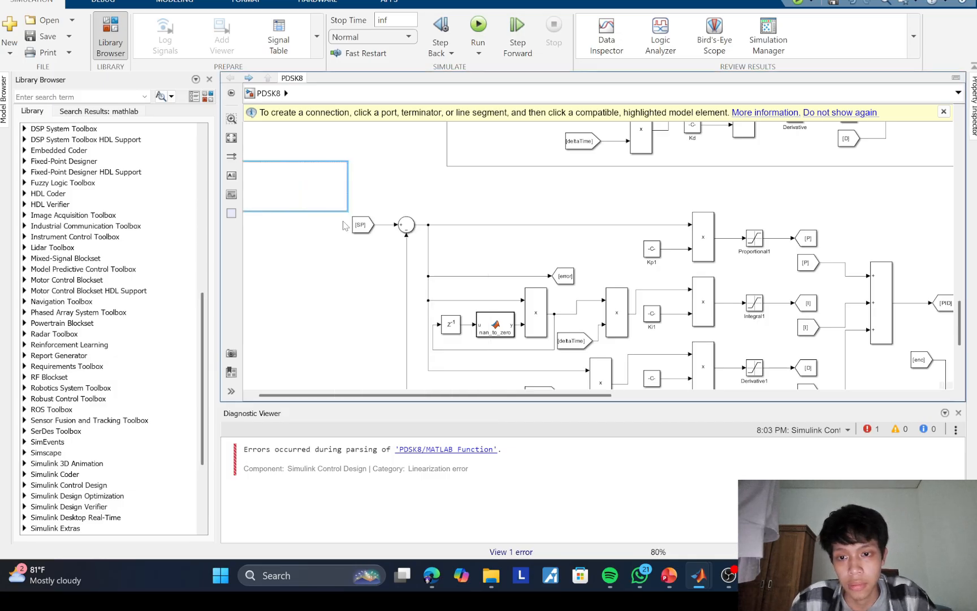
double_click(334, 190)
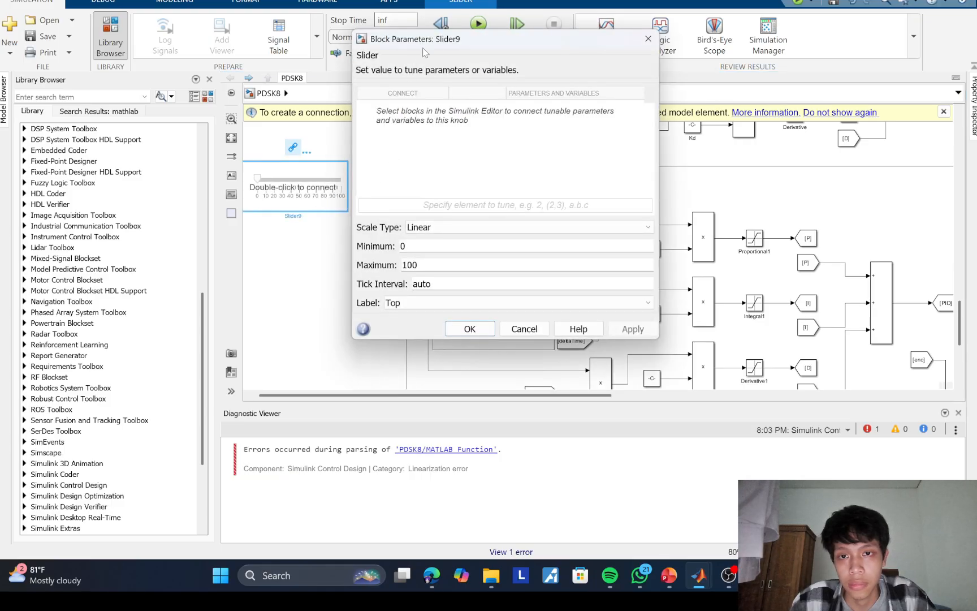
left_click_drag(422, 48, 618, 101)
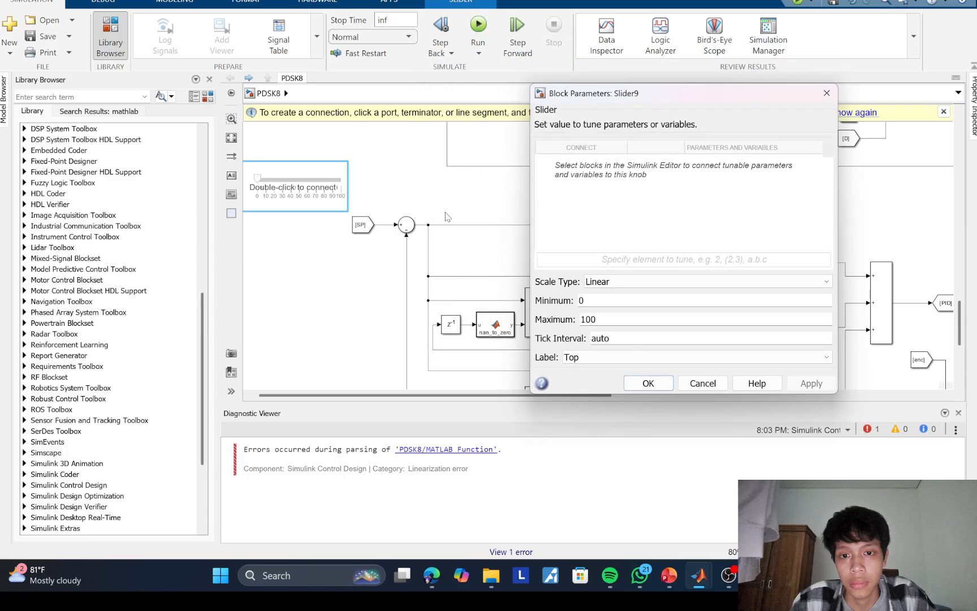
left_click(825, 93)
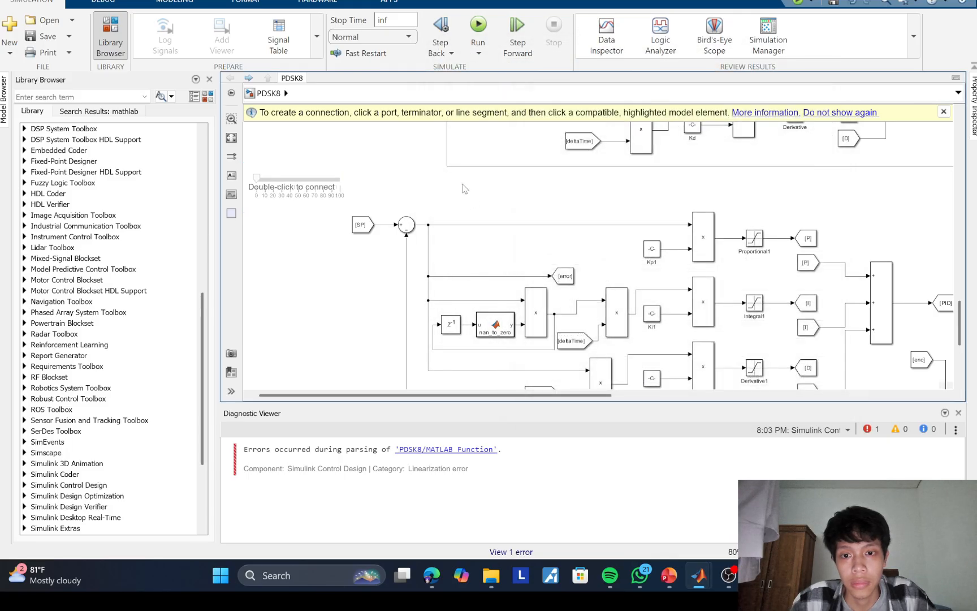
Step: Add a Constant block above the encoder controller's summing junction and place it beside the new slider
double_click(463, 183)
type("c")
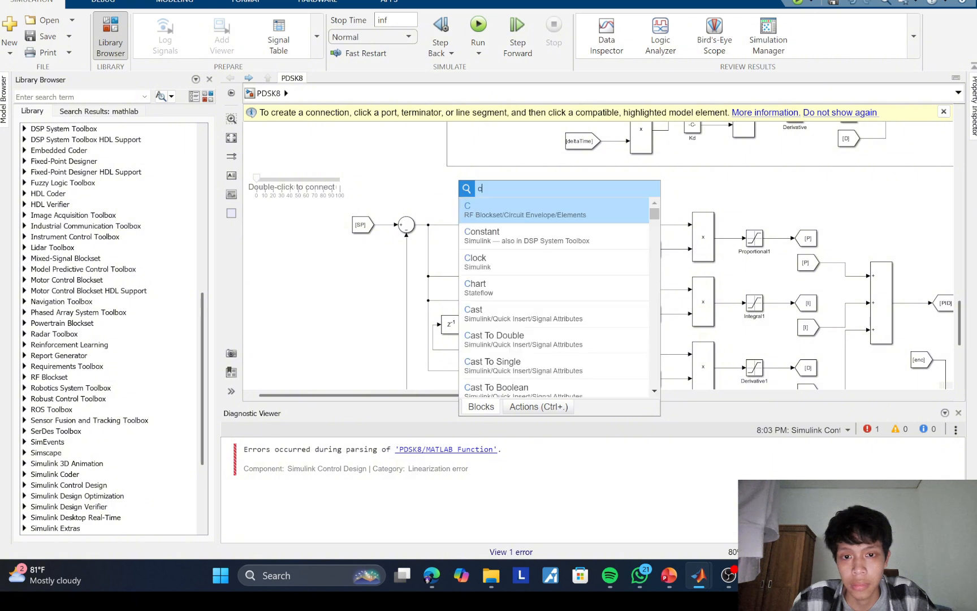
left_click(486, 231)
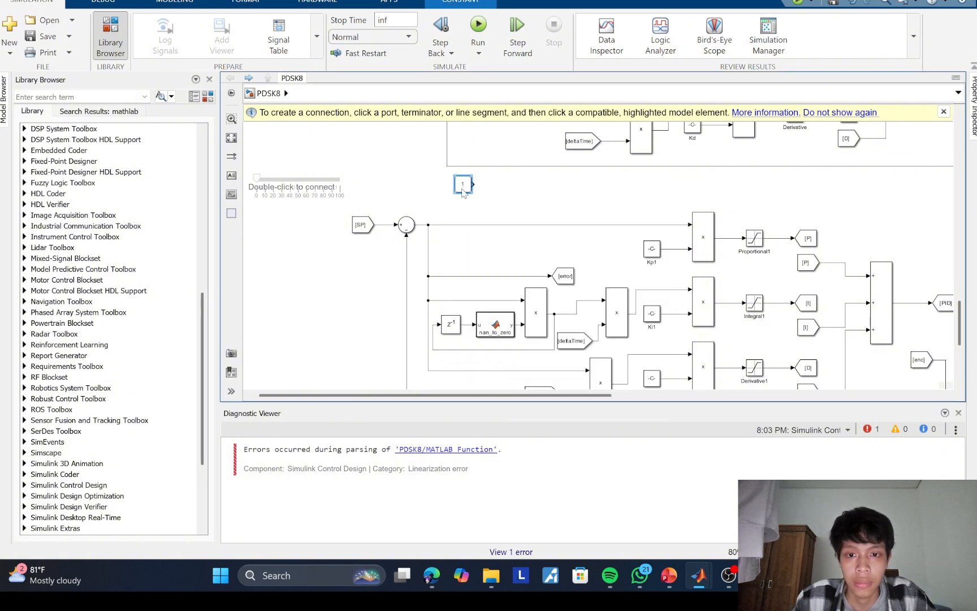
left_click_drag(464, 195, 395, 194)
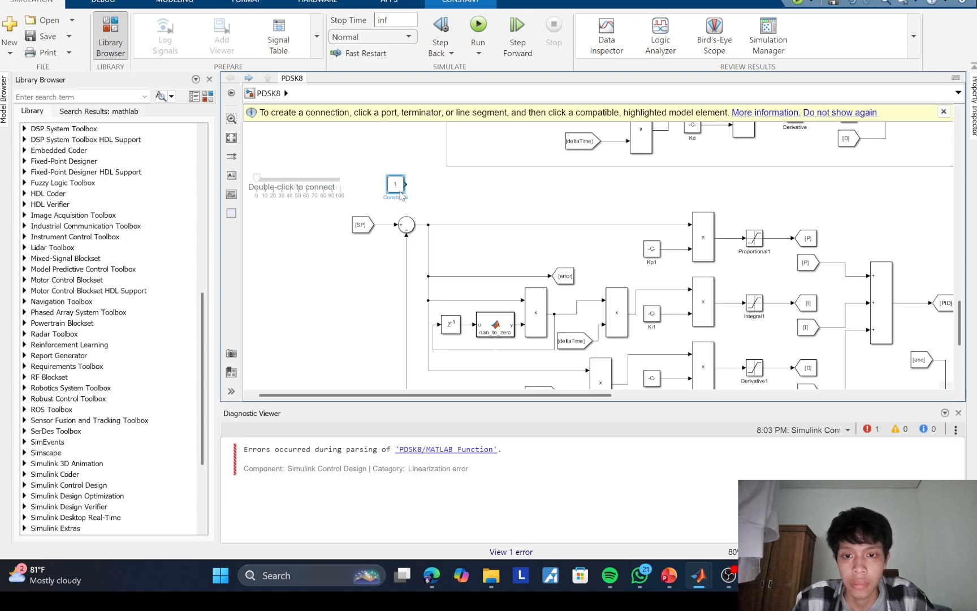
Step: Add a Goto block beside the new Constant, set its tag to SP, and connect the Constant to it
double_click(444, 183)
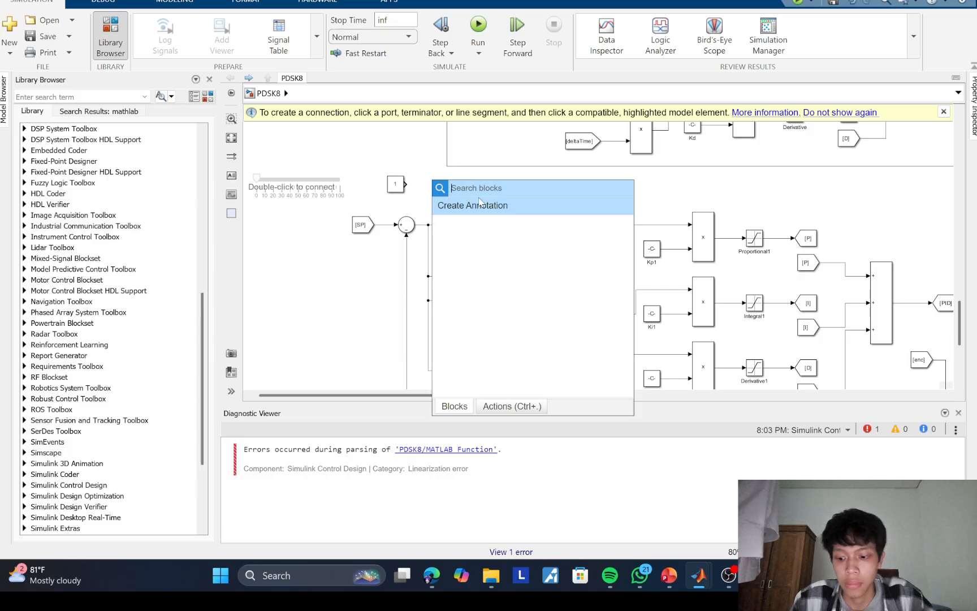
type("goto")
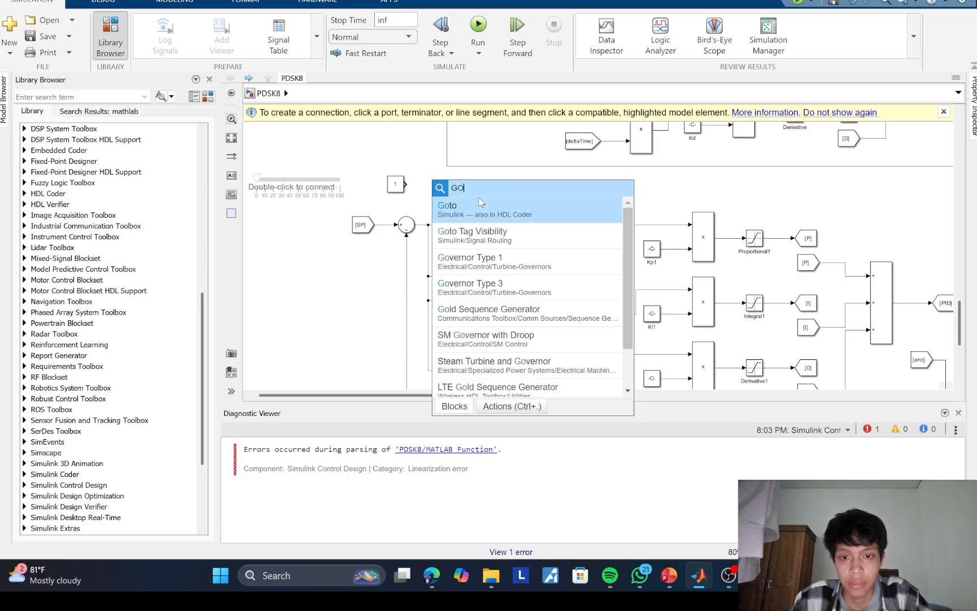
key("Return")
double_click(437, 180)
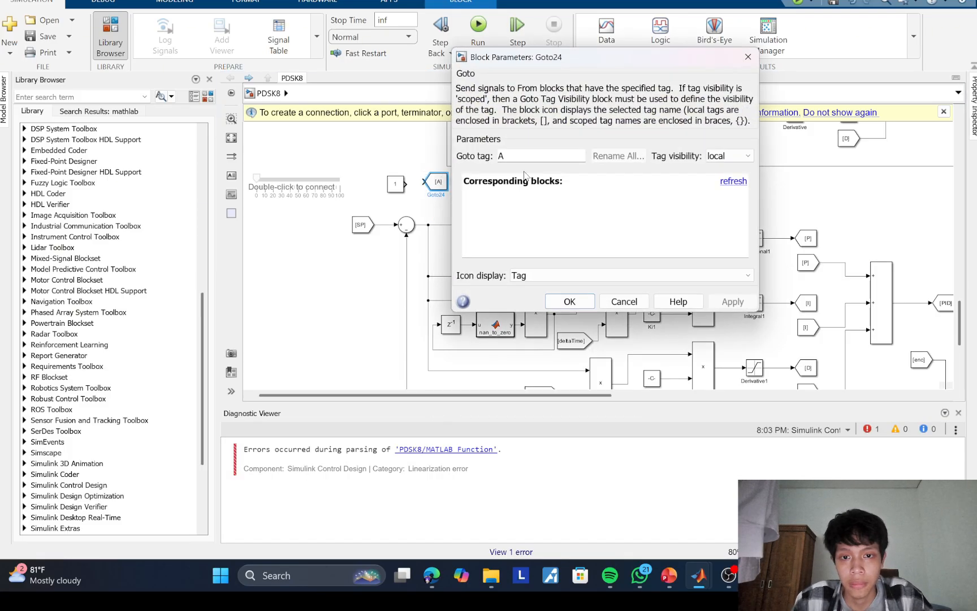
double_click(501, 156)
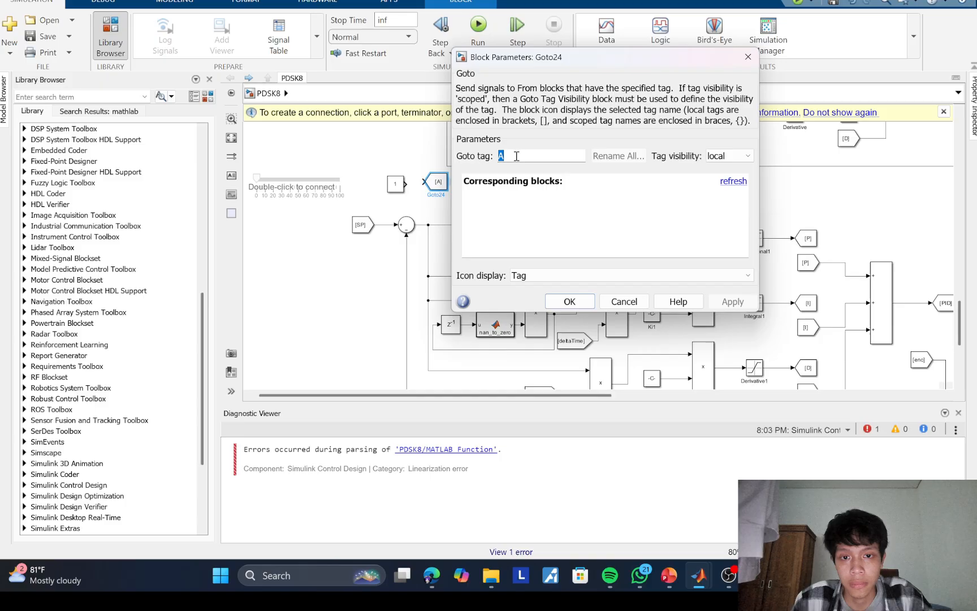
left_click(486, 162)
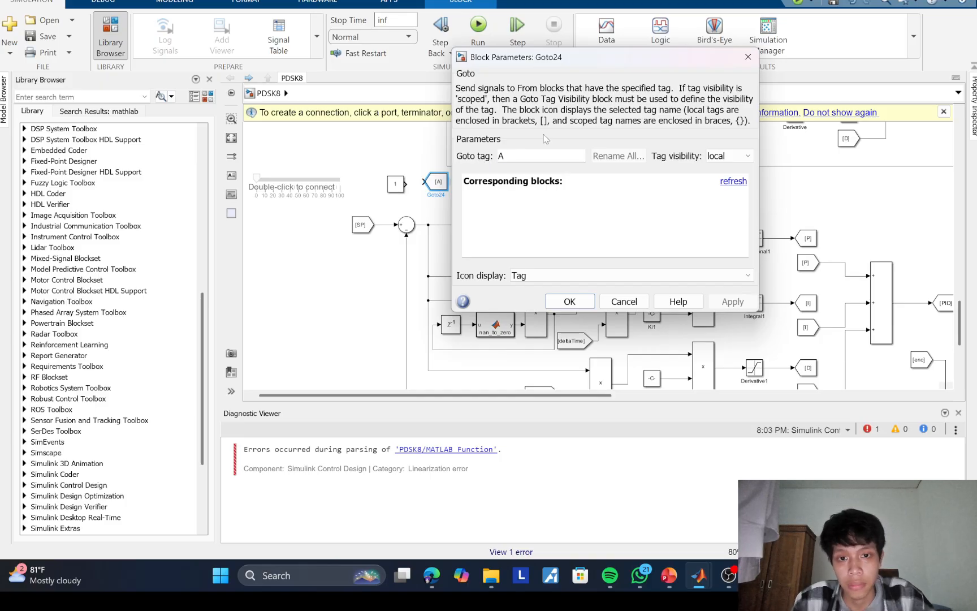
double_click(502, 156)
type("SP")
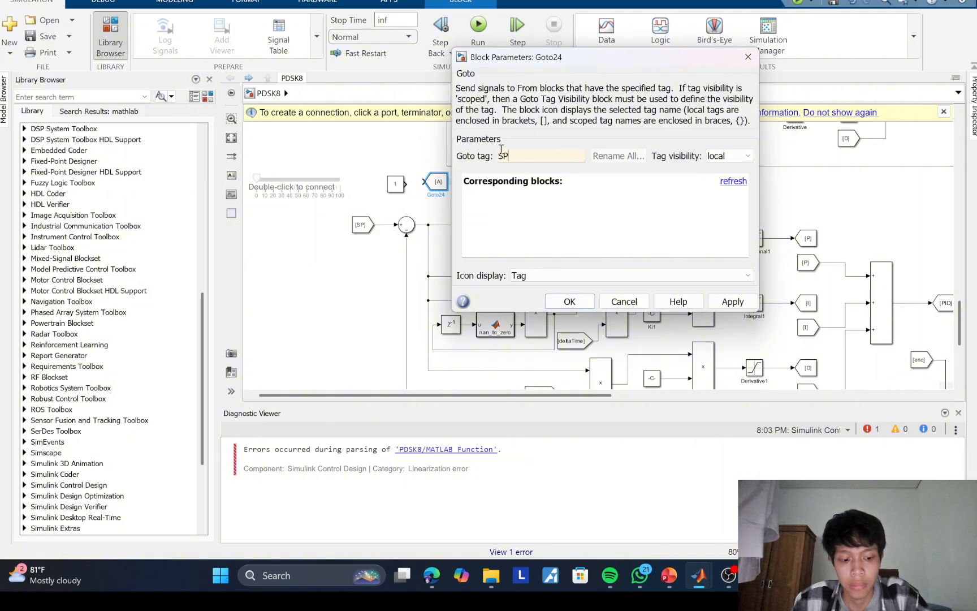
key("Return")
left_click_drag(407, 182, 451, 186)
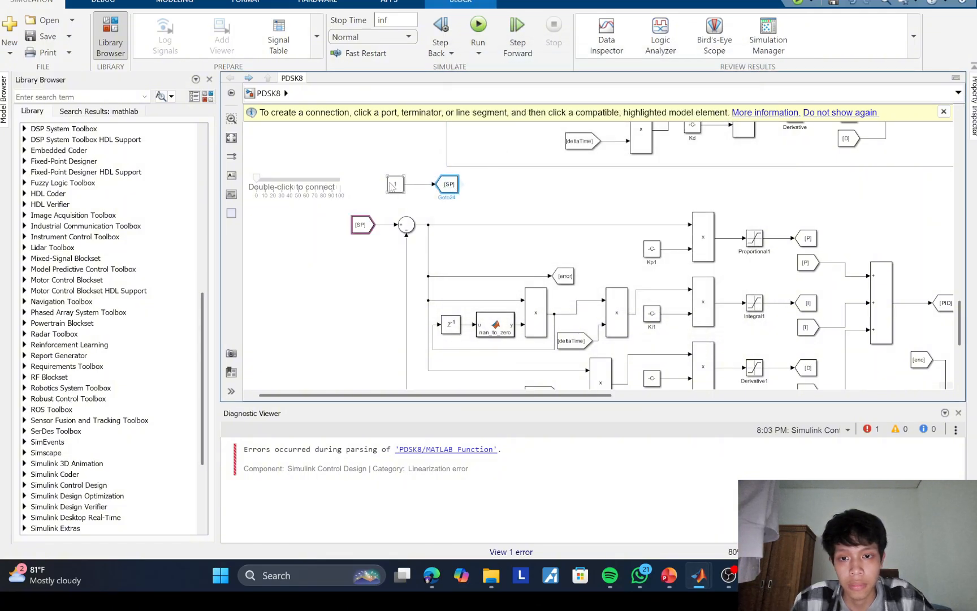
Step: Link the new slider to the value of the new Constant block and move its handle slightly above zero
double_click(338, 183)
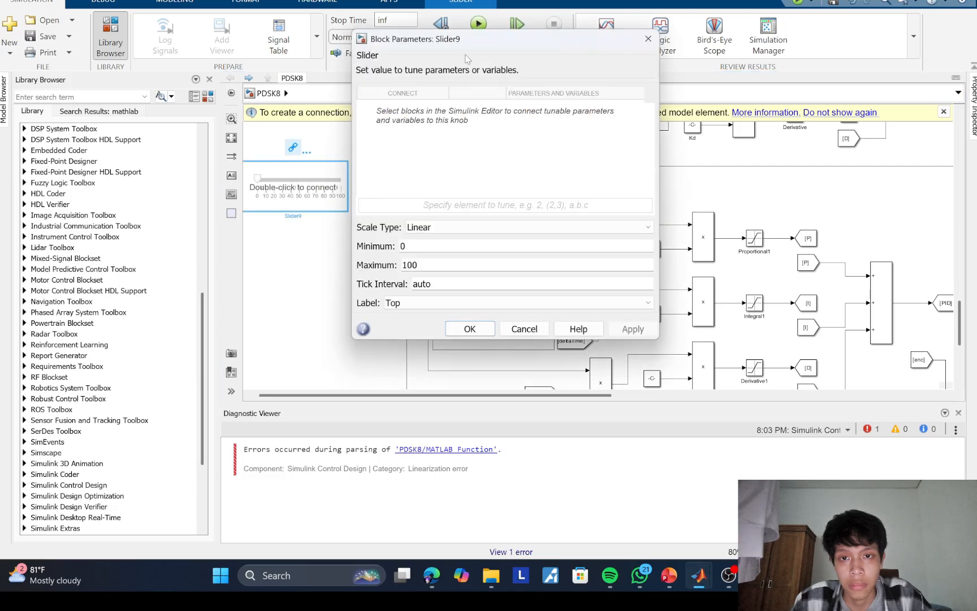
left_click_drag(466, 59, 346, 230)
left_click(396, 184)
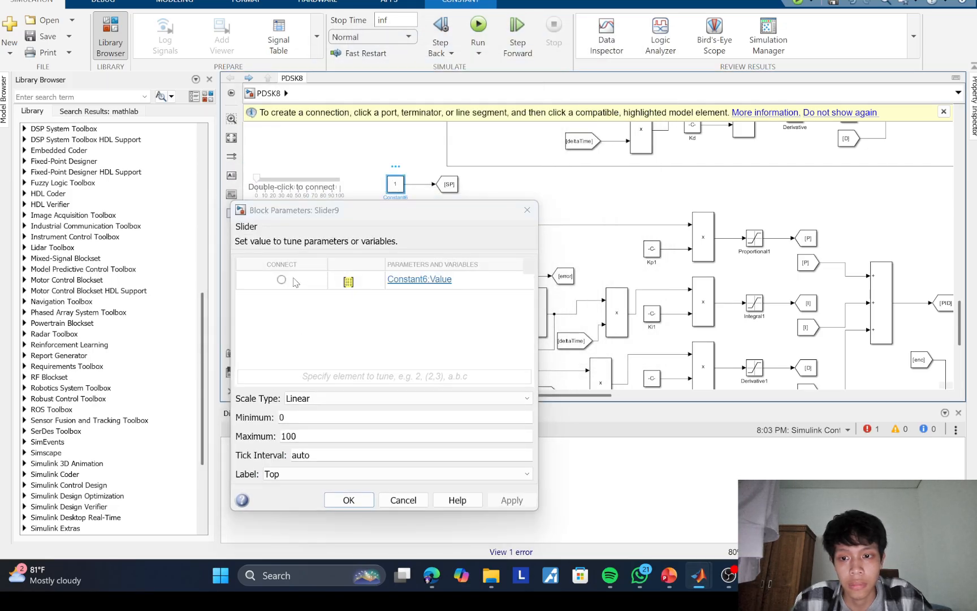
left_click(281, 279)
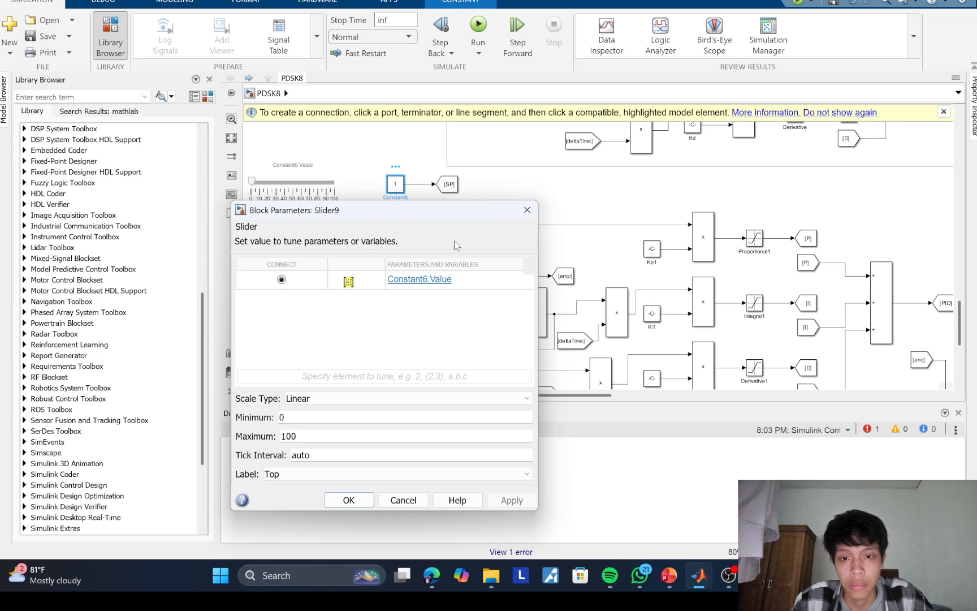
left_click_drag(442, 216, 519, 149)
left_click(442, 431)
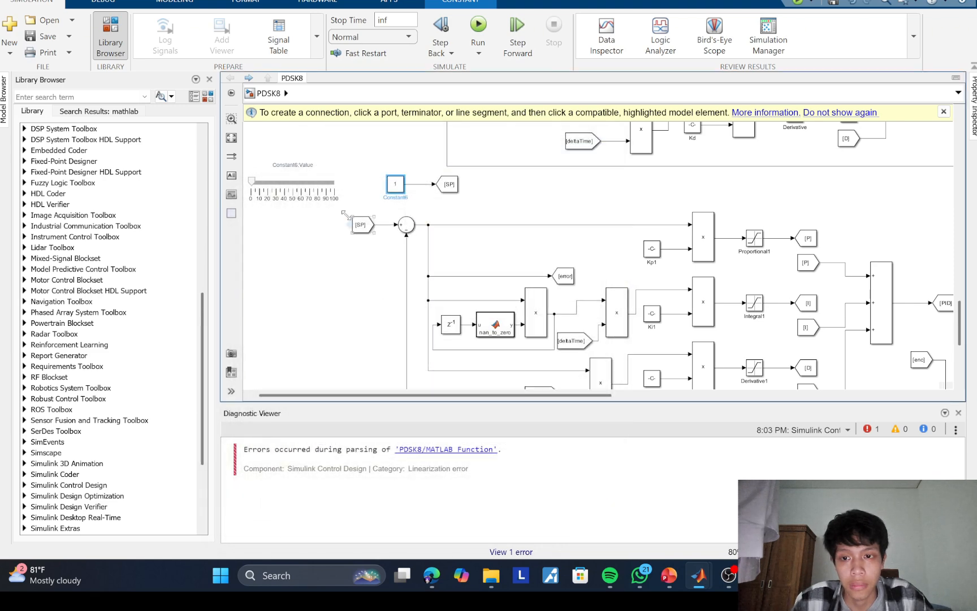
left_click(252, 181)
left_click_drag(252, 181, 259, 182)
Step: Move the new setpoint slider up to the row of gain sliders above the speed controller, beside the Kp1 slider
scroll(419, 224, "up", 2)
left_click_drag(419, 224, 420, 278)
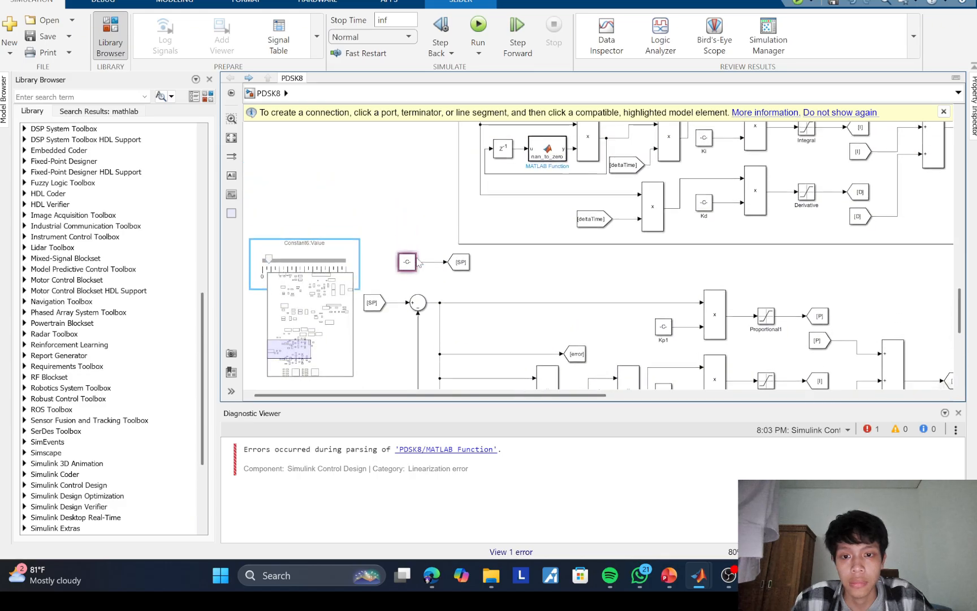
left_click_drag(395, 243, 428, 286)
left_click(330, 256)
left_click_drag(467, 186, 322, 146)
scroll(414, 160, "up", 5)
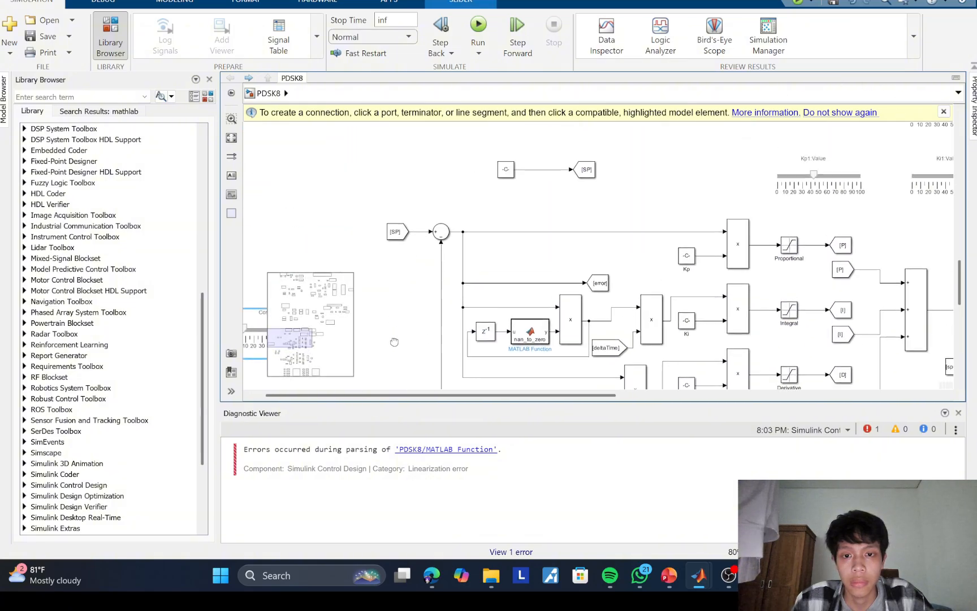
left_click_drag(548, 113, 591, 280)
Step: Move the speed controller's Constant and SP Goto pair to align above its SP From block
left_click_drag(372, 246, 461, 319)
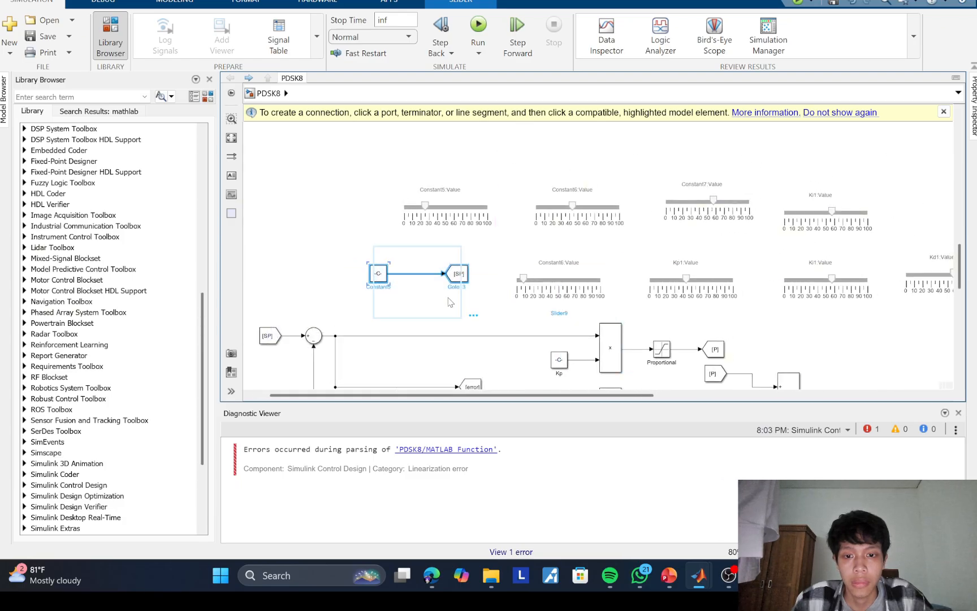
left_click_drag(440, 282, 395, 290)
left_click_drag(360, 252, 338, 329)
left_click(467, 260)
left_click_drag(488, 271, 500, 132)
scroll(501, 132, "down", 5)
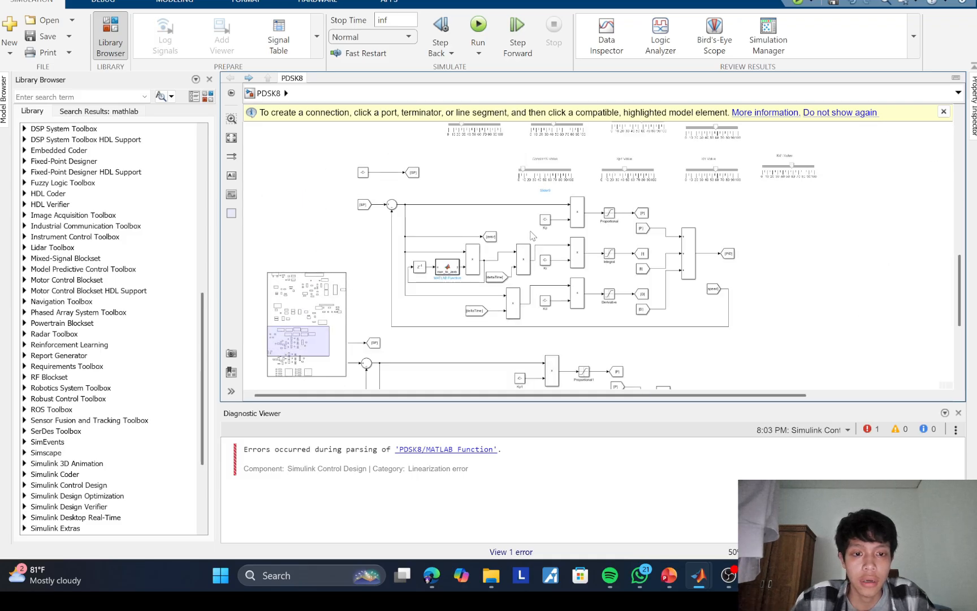
left_click_drag(507, 188, 516, 227)
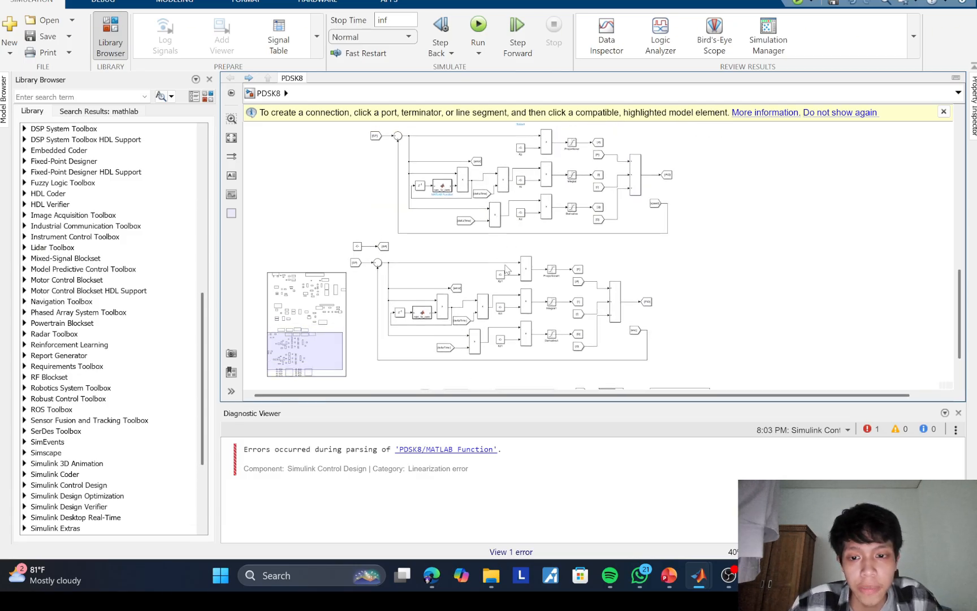
scroll(524, 289, "up", 1)
left_click_drag(524, 289, 562, 324)
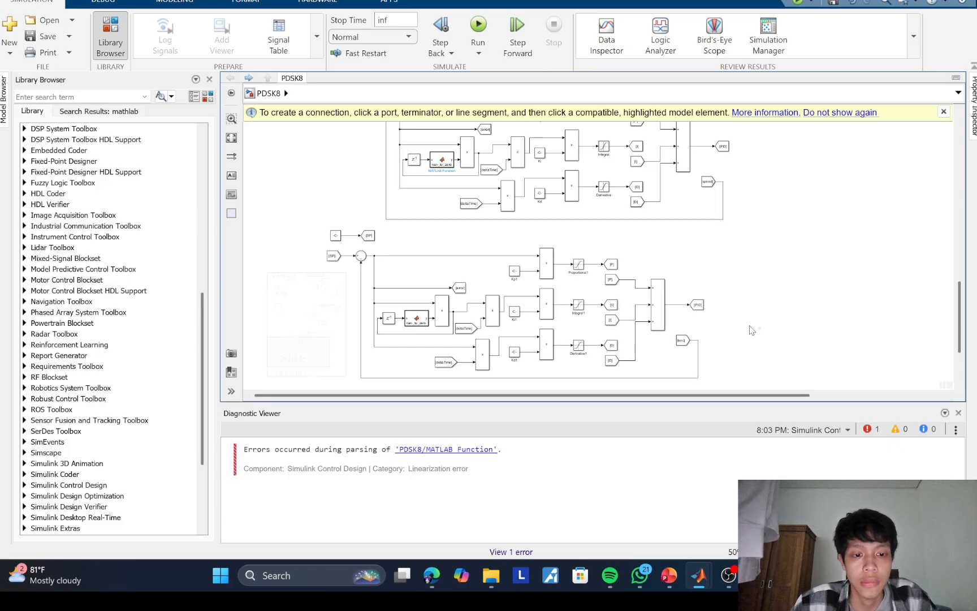
left_click_drag(746, 261, 786, 268)
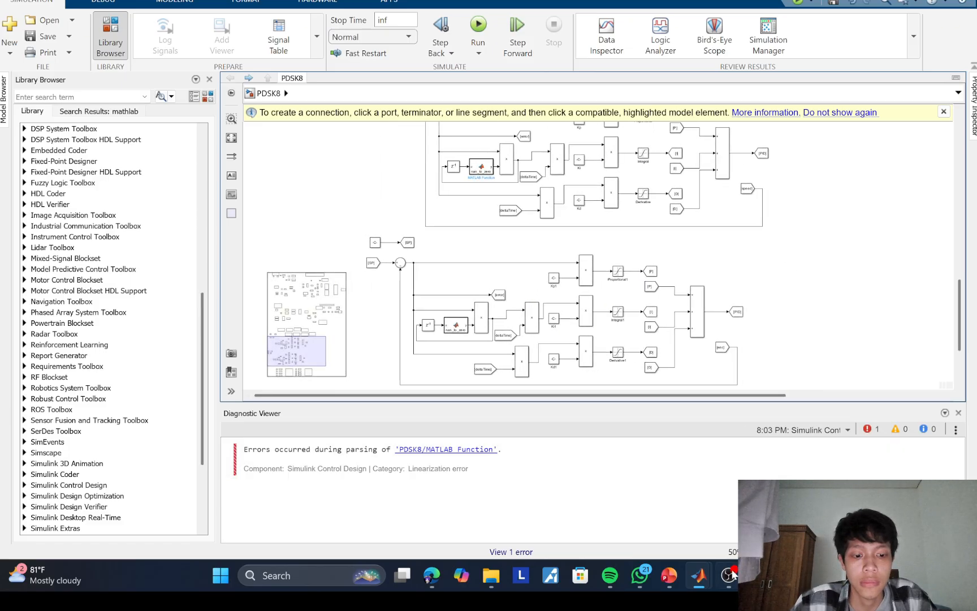
mouse_move(730, 577)
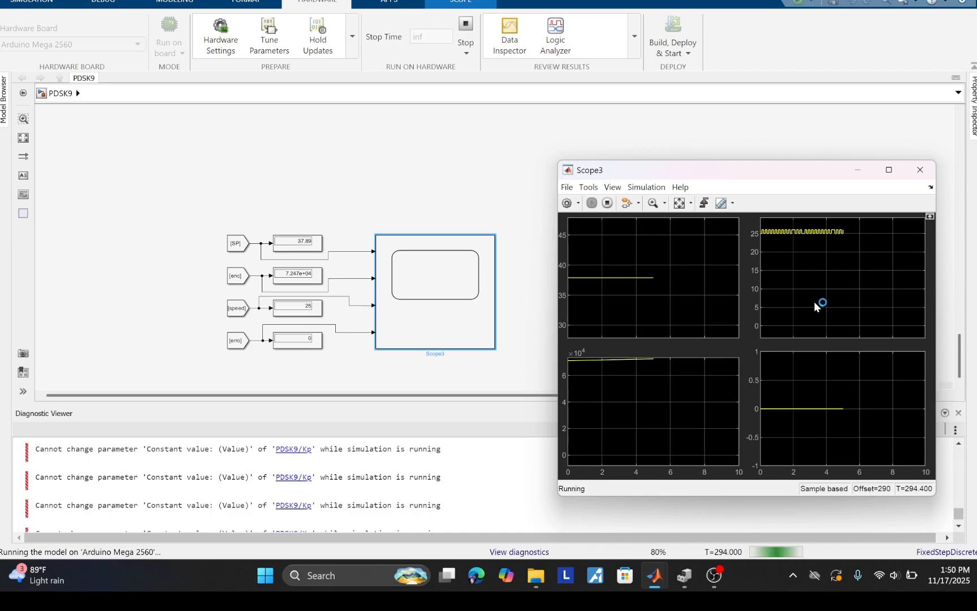
Step: Return from OBS to the running PDSK9 model in Simulink and open the scope monitoring the SP, encoder, speed and error signals
mouse_move(714, 575)
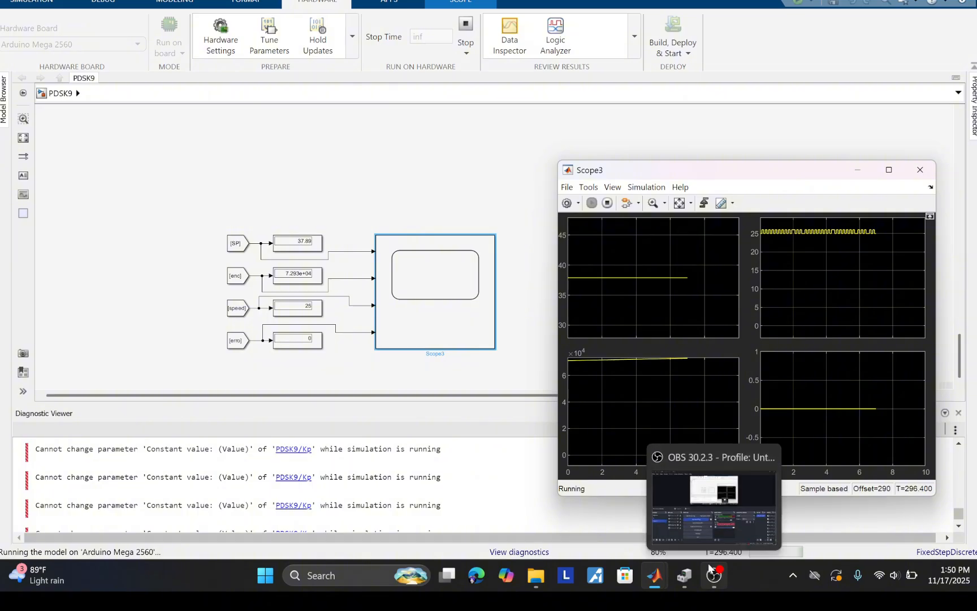
left_click(725, 500)
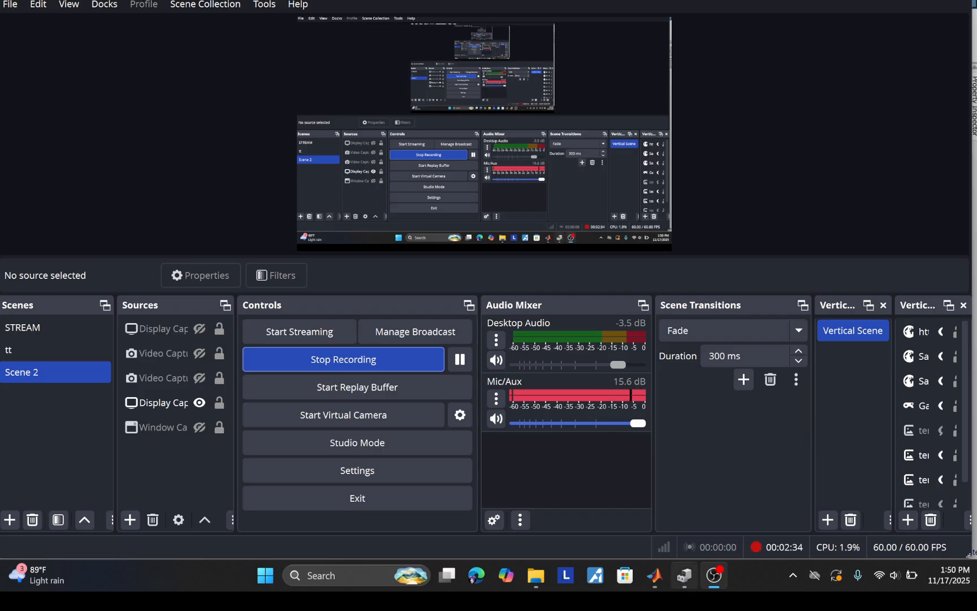
mouse_move(655, 575)
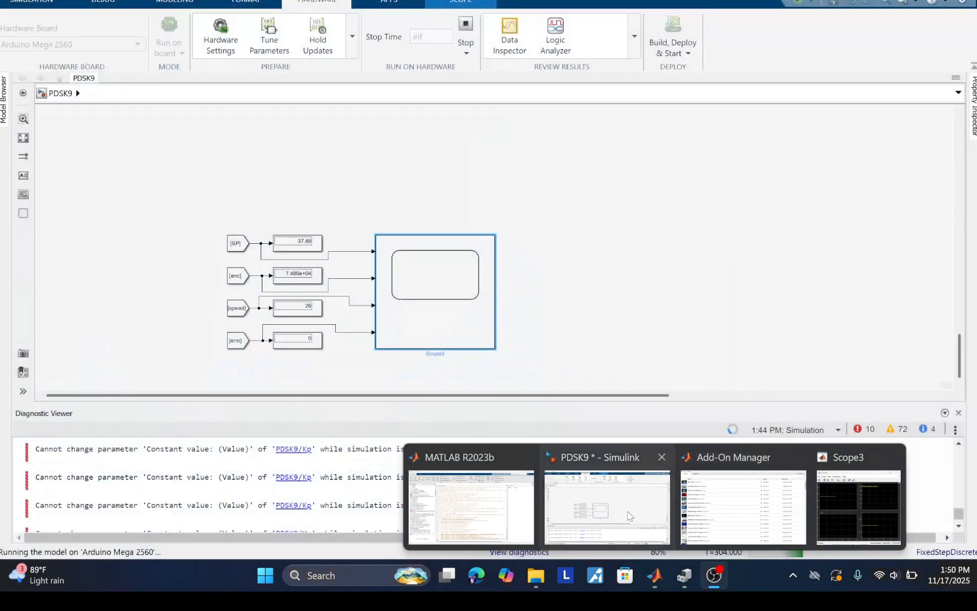
left_click(607, 506)
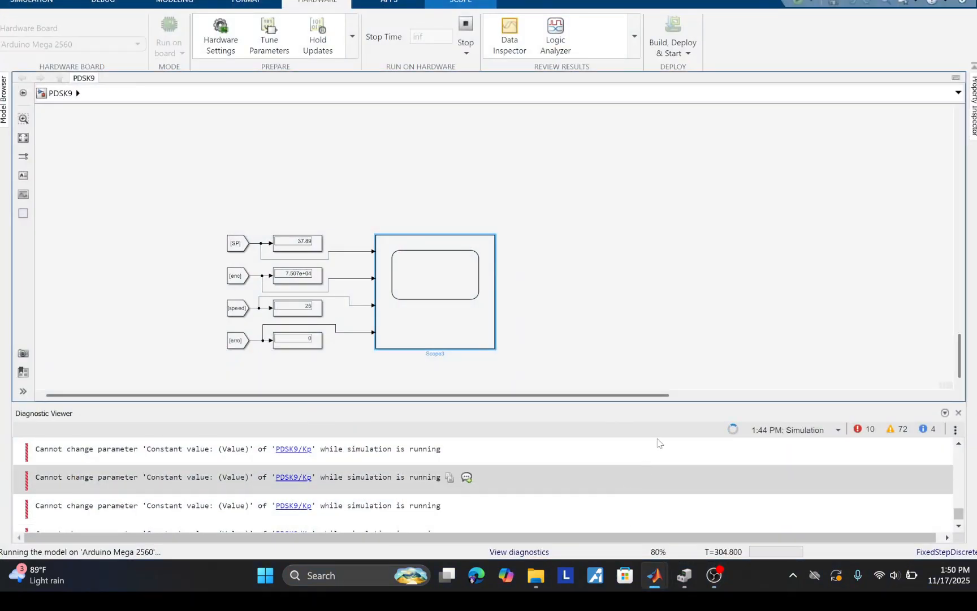
double_click(491, 327)
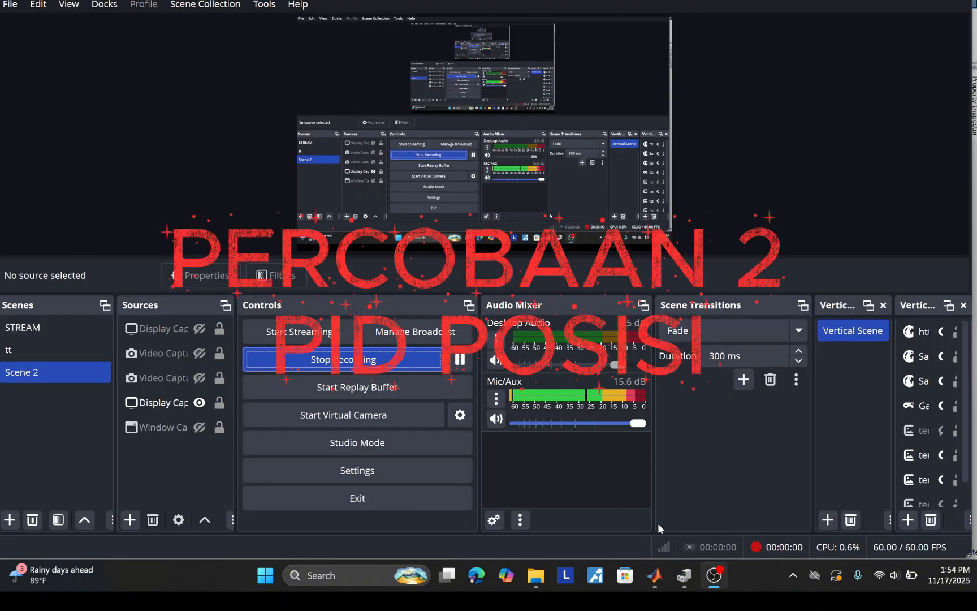
Step: Switch from OBS to the running PDSK9 position PID model in Simulink and open the scope of the P, I, D and PID signals
mouse_move(666, 580)
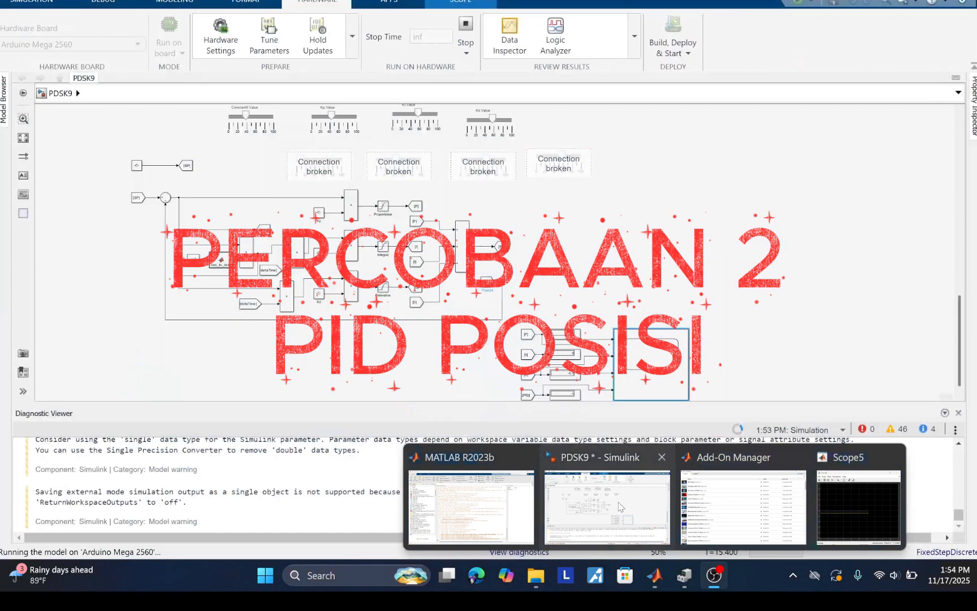
left_click(607, 507)
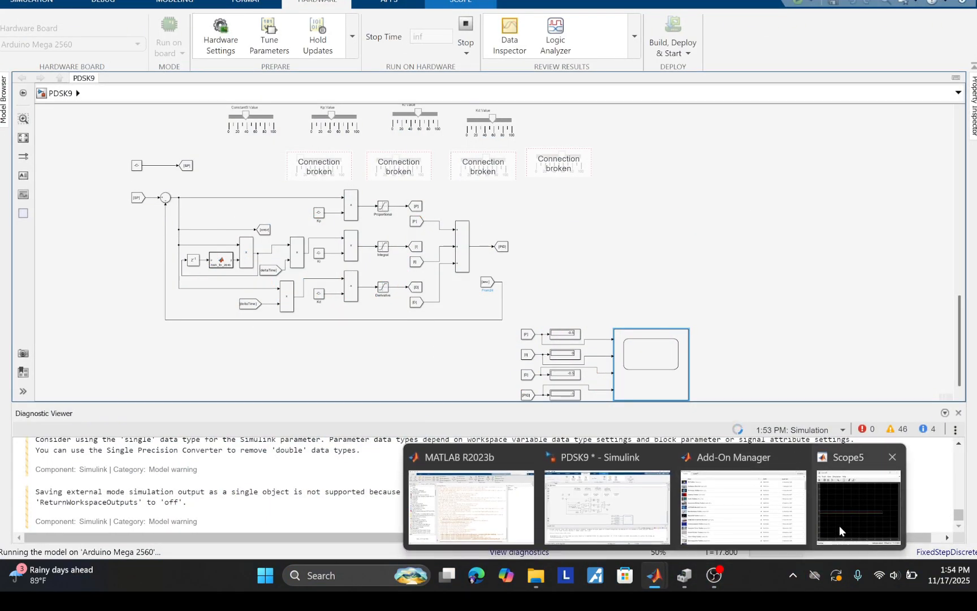
left_click(839, 525)
left_click_drag(479, 101, 224, 81)
left_click(544, 229)
scroll(622, 317, "down", 2)
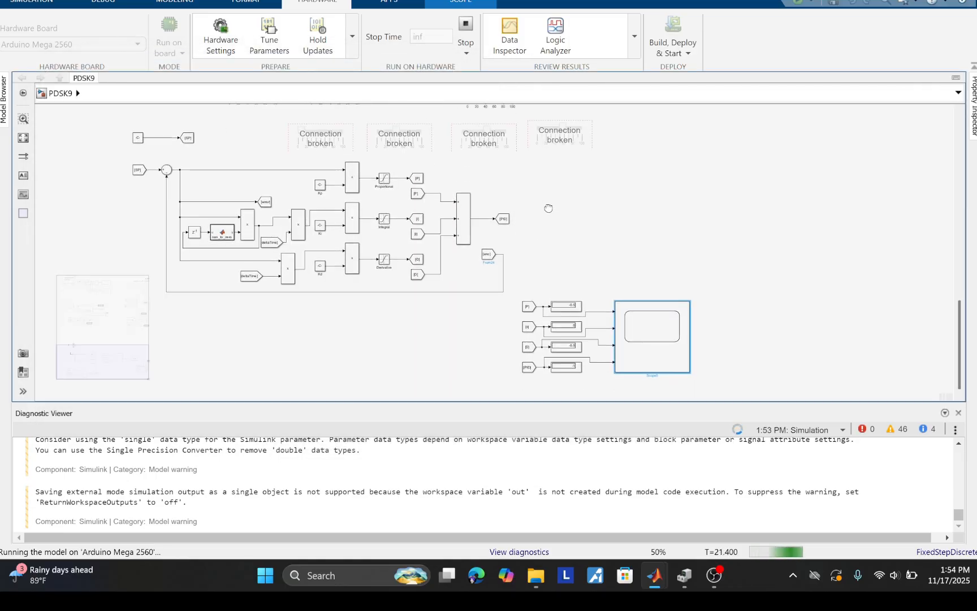
double_click(651, 339)
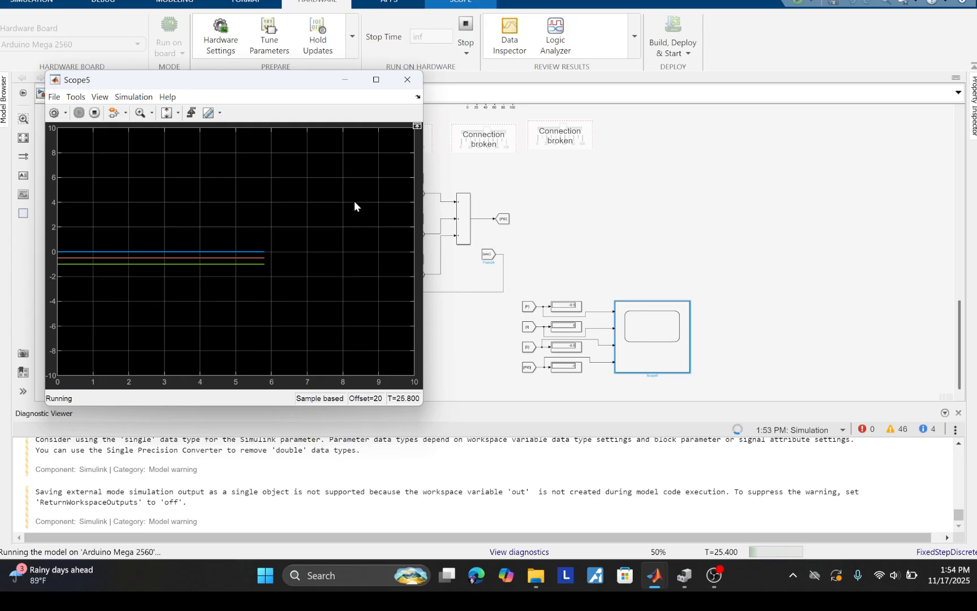
Step: Autoscale the P, I, D and PID scope so both its X and Y axes fit the signals
left_click(176, 115)
left_click(178, 116)
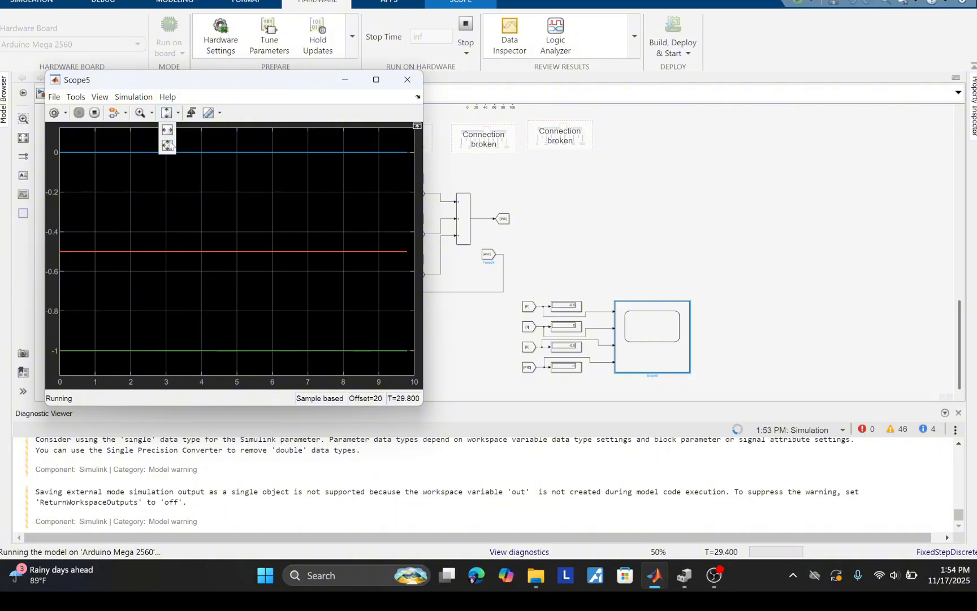
left_click(175, 140)
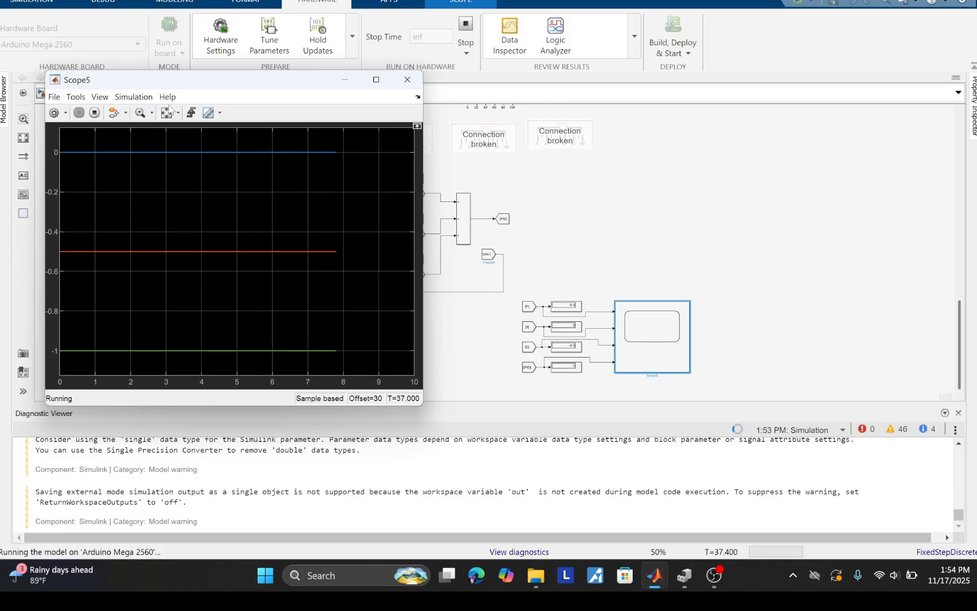
Step: Change the scope's layout to a two-by-two grid so each signal has its own plot
left_click(100, 96)
left_click(126, 110)
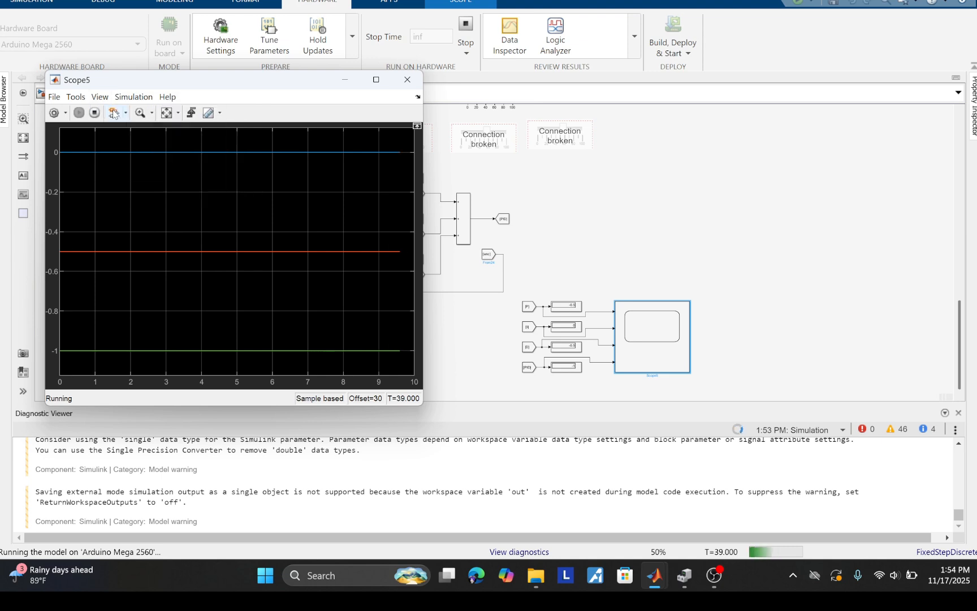
left_click(130, 130)
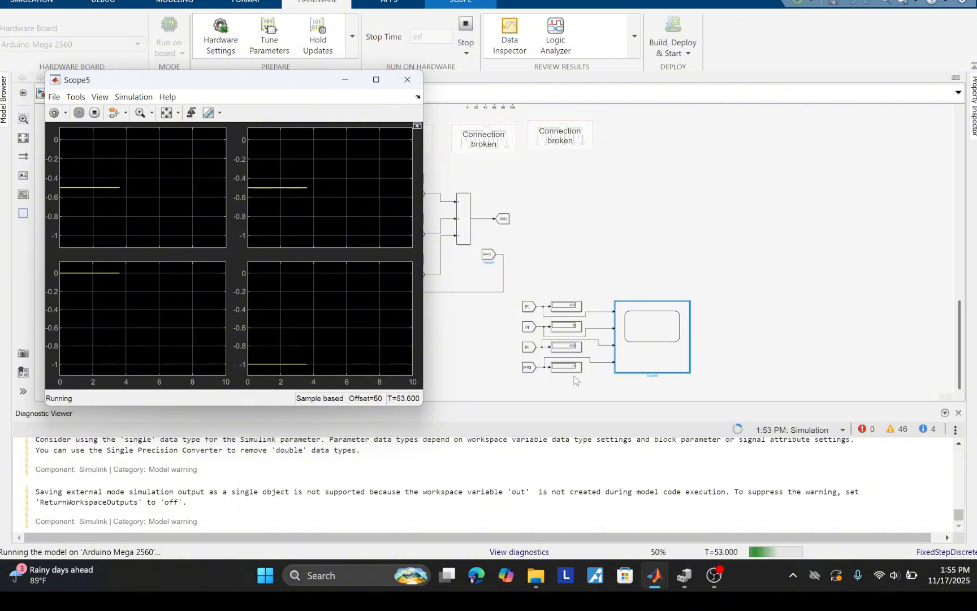
Step: Close the P, I, D and PID scope, switch to OBS and stop the screen recording
scroll(585, 367, "up", 1)
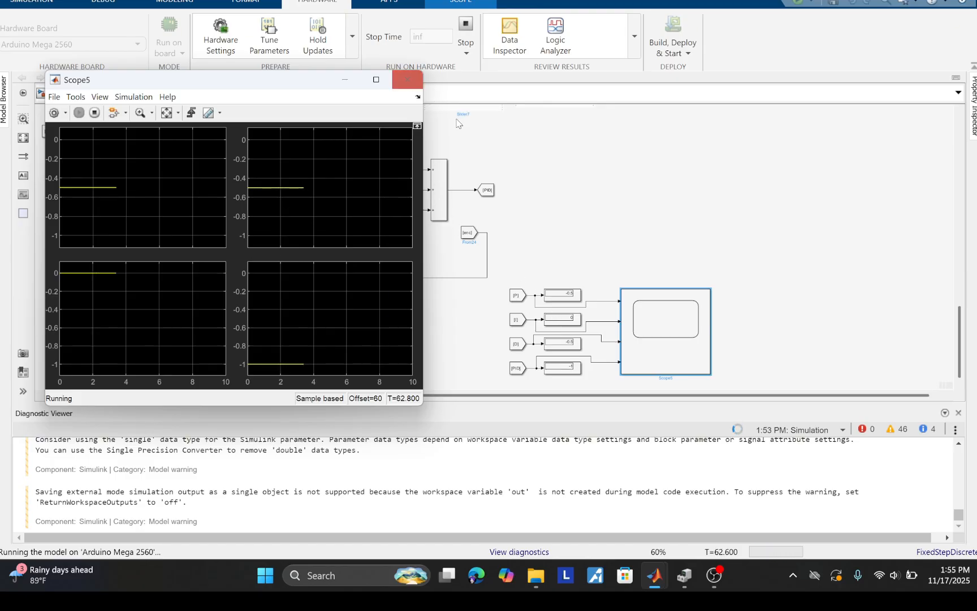
left_click(415, 83)
left_click(716, 575)
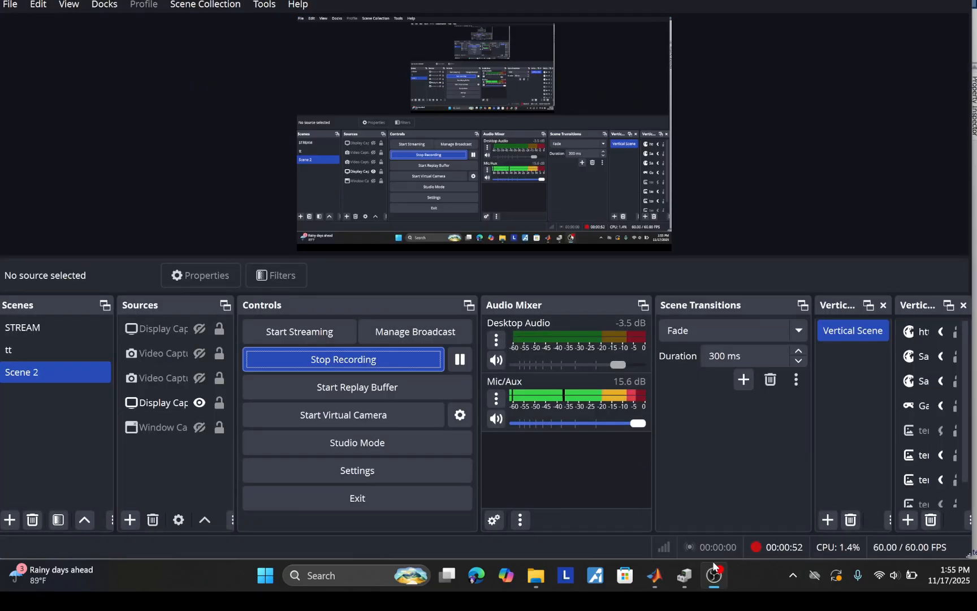
left_click(401, 364)
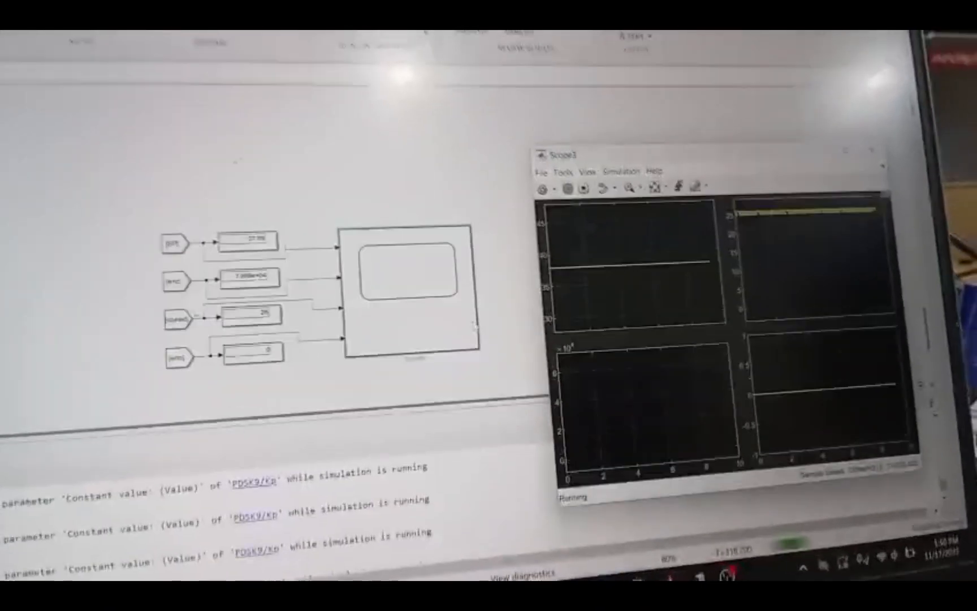